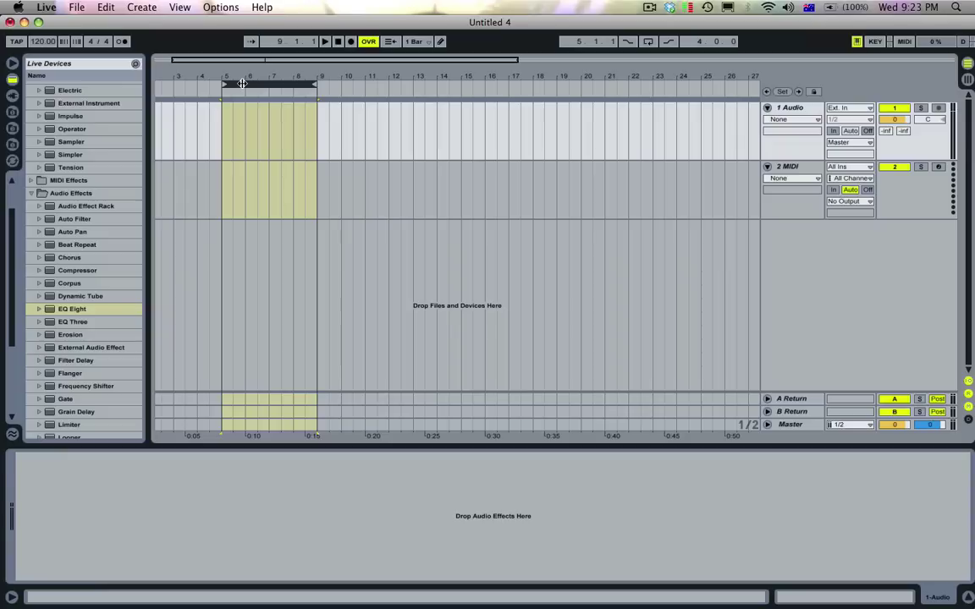
Turn on looping for bars 5 to 9 and set the tempo to 150 BPM.
left_click_drag(203, 75, 373, 132)
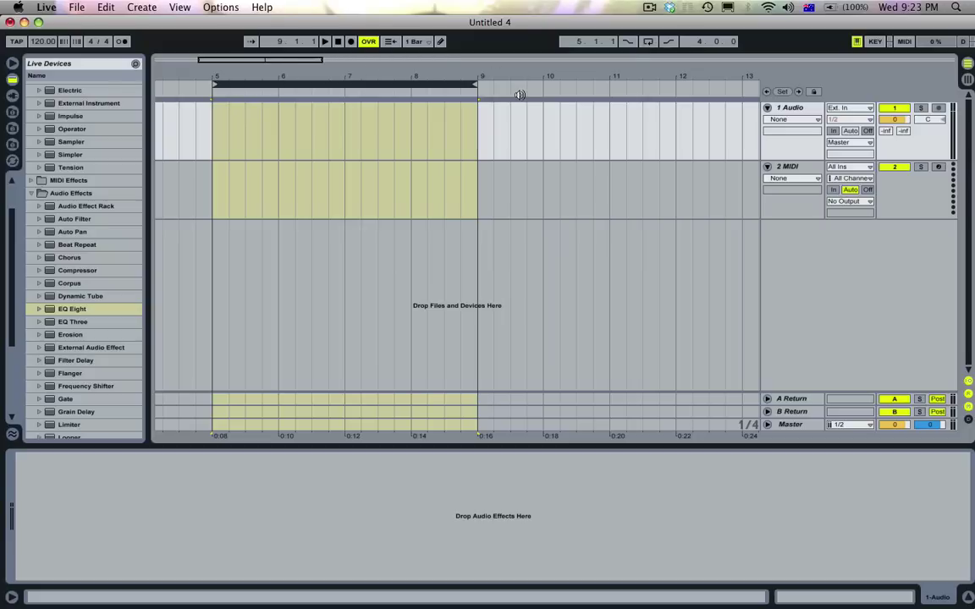
left_click(648, 42)
left_click(211, 148)
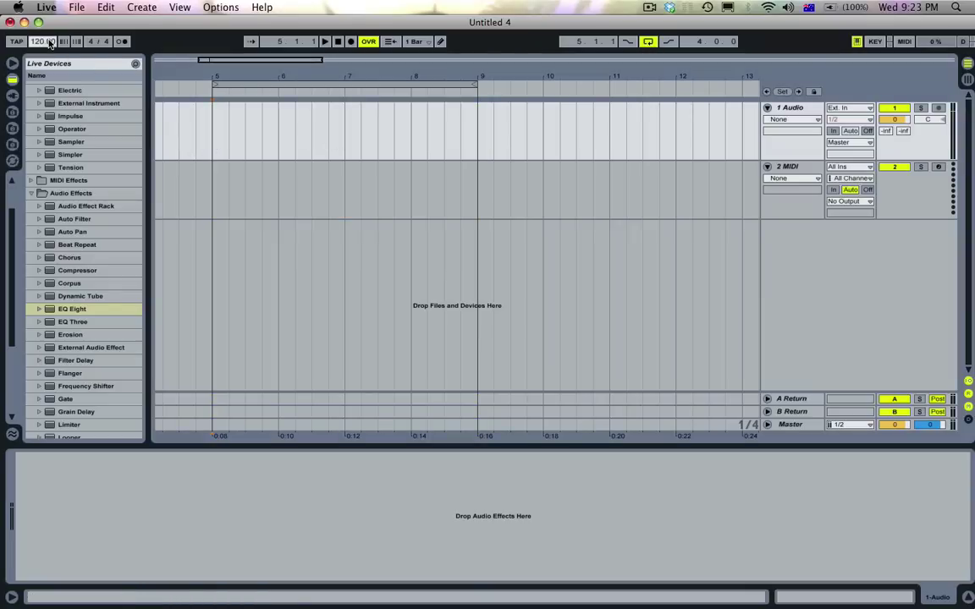
type("150.0")
key("Return")
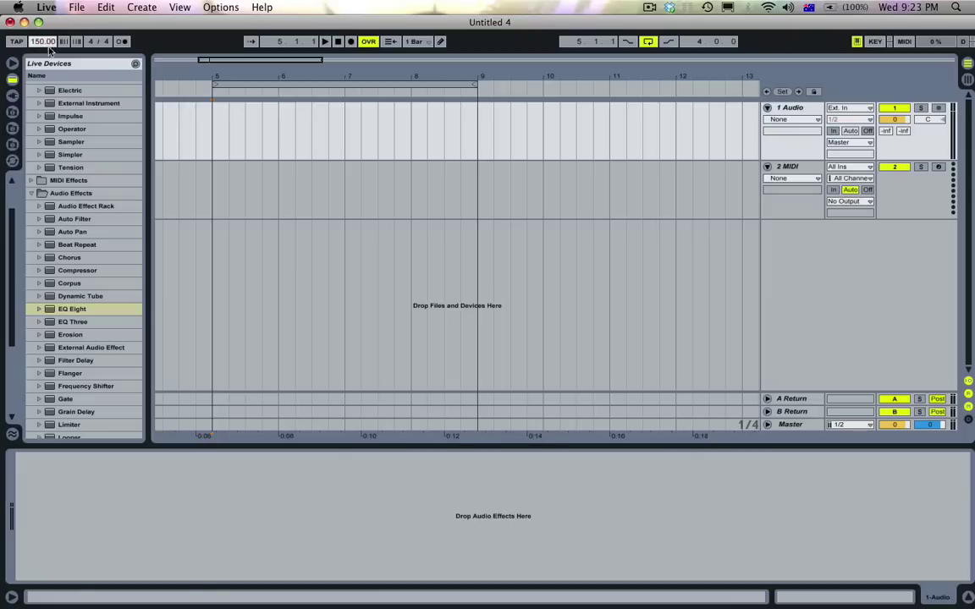
Find Kick.wav in the Samples folder and place it at bar 5 of the audio track.
left_click(13, 145)
scroll(51, 157, "up", 10)
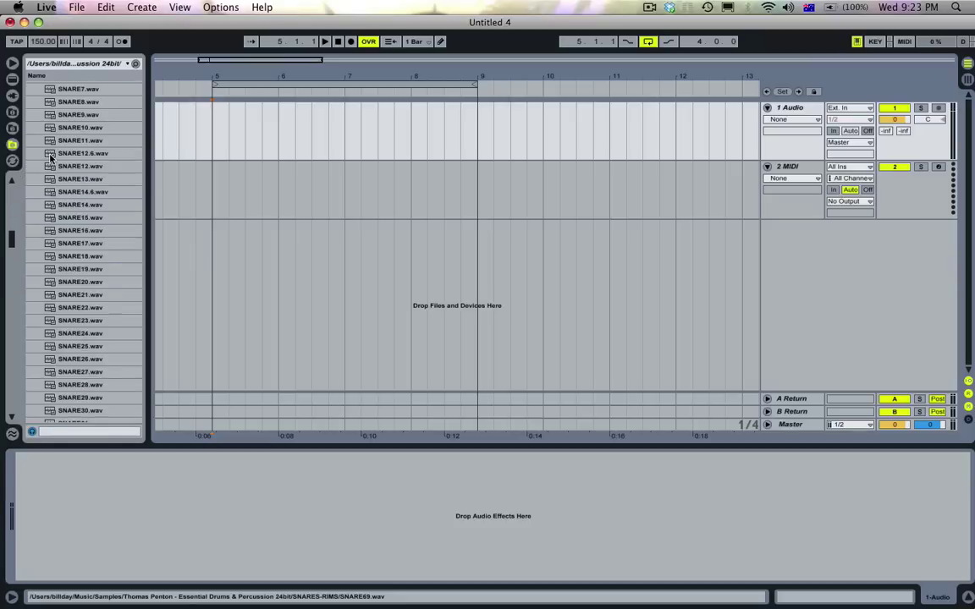
left_click(31, 176)
double_click(41, 87)
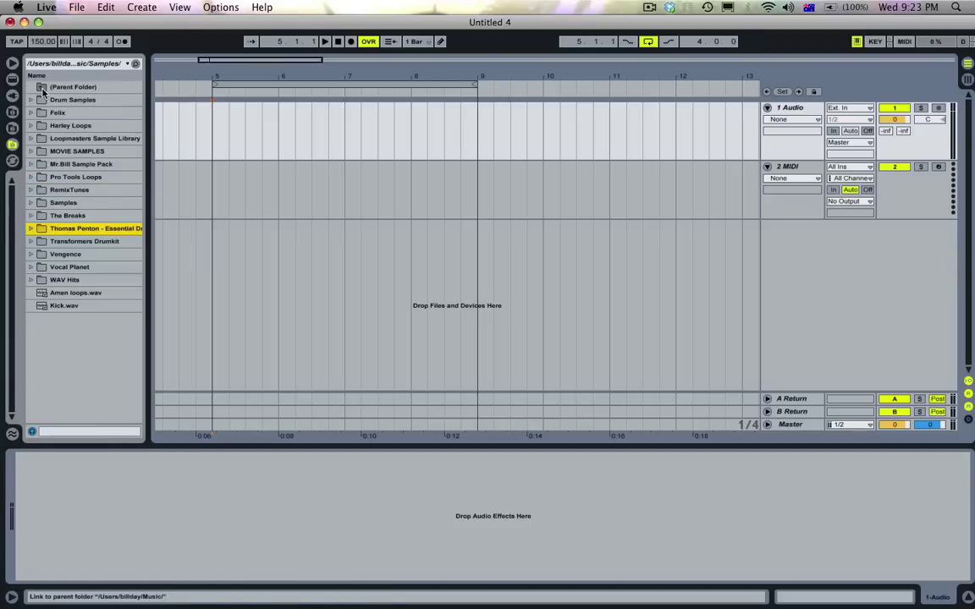
left_click_drag(62, 306, 226, 133)
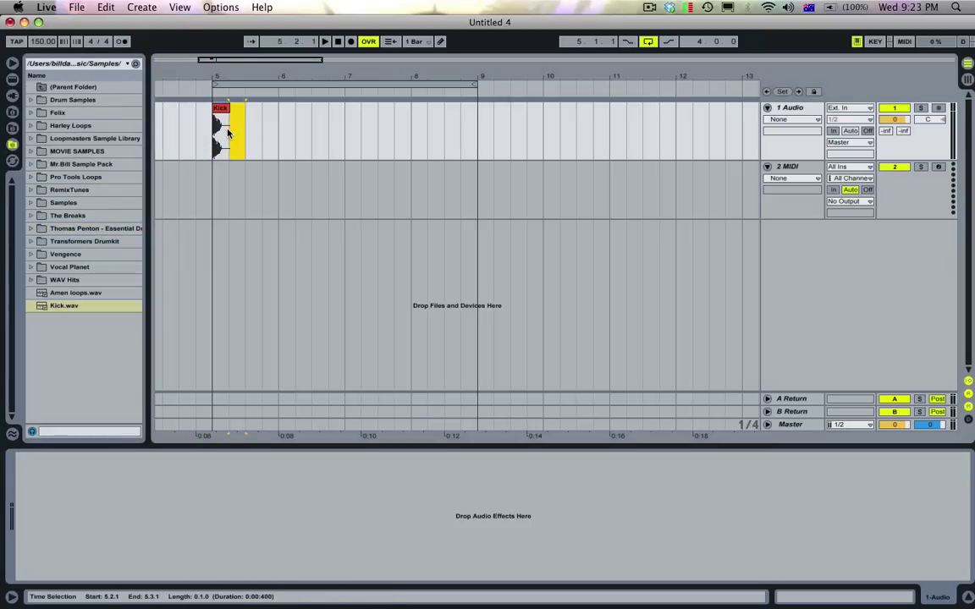
key("Delete")
Duplicate the kick clip on every beat until it fills the four-bar loop from bar 5 to bar 9.
left_click(220, 111)
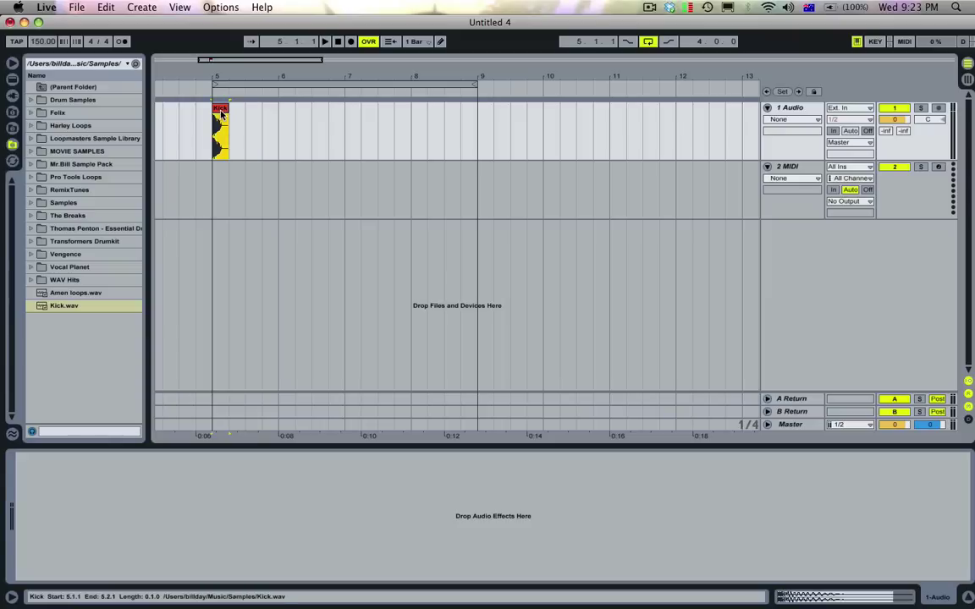
key("super+d")
key("super+d")
key("super+d")
key("super+d")
key("super+d")
key("super+d")
key("super+d")
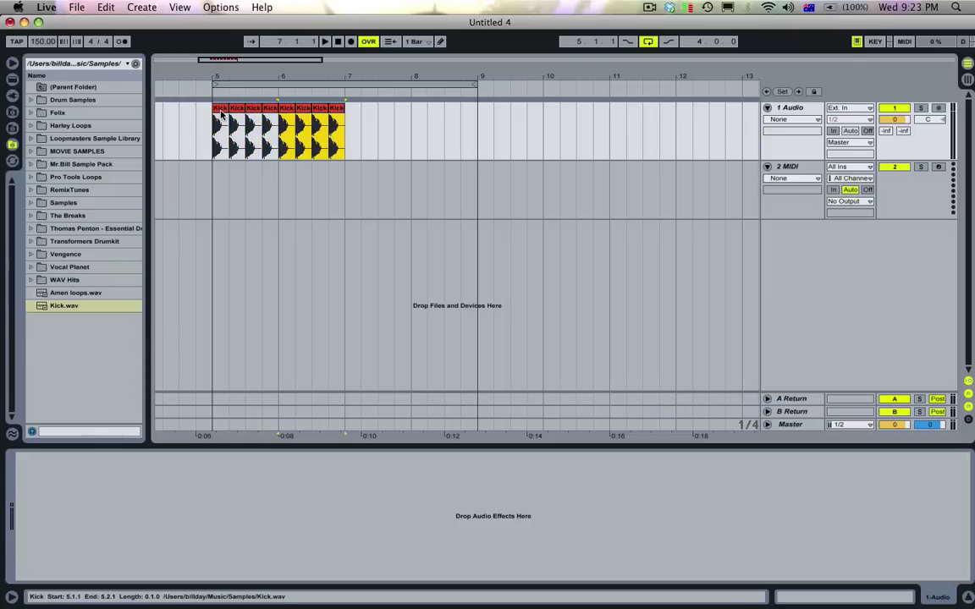
key("super+d")
key("super+d")
key("super+d")
key("super+d")
key("super+d")
key("super+d")
key("super+d")
key("super+d")
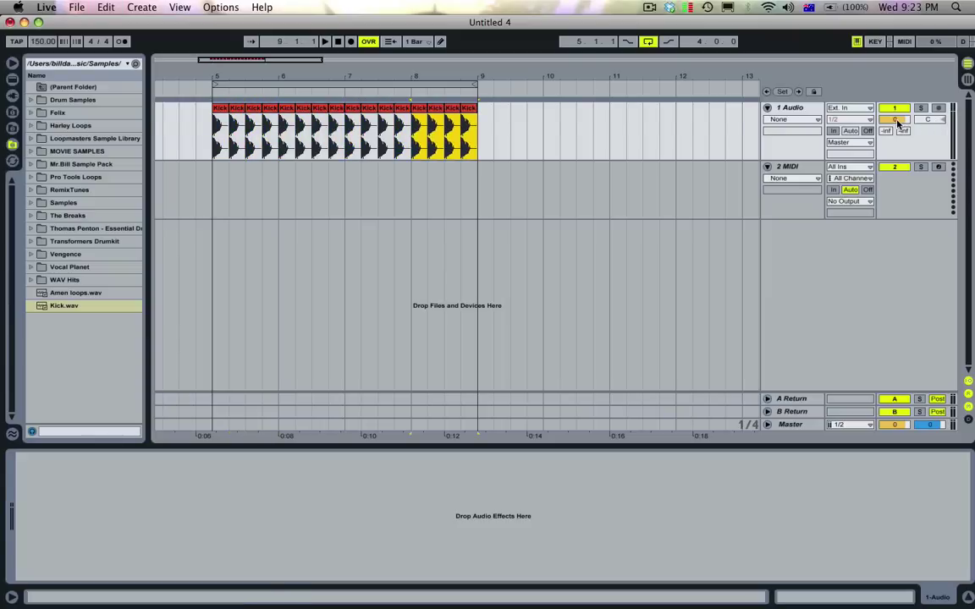
Lower the kick track's volume to -12 dB and audition the kick loop from bar 5.
key("a")
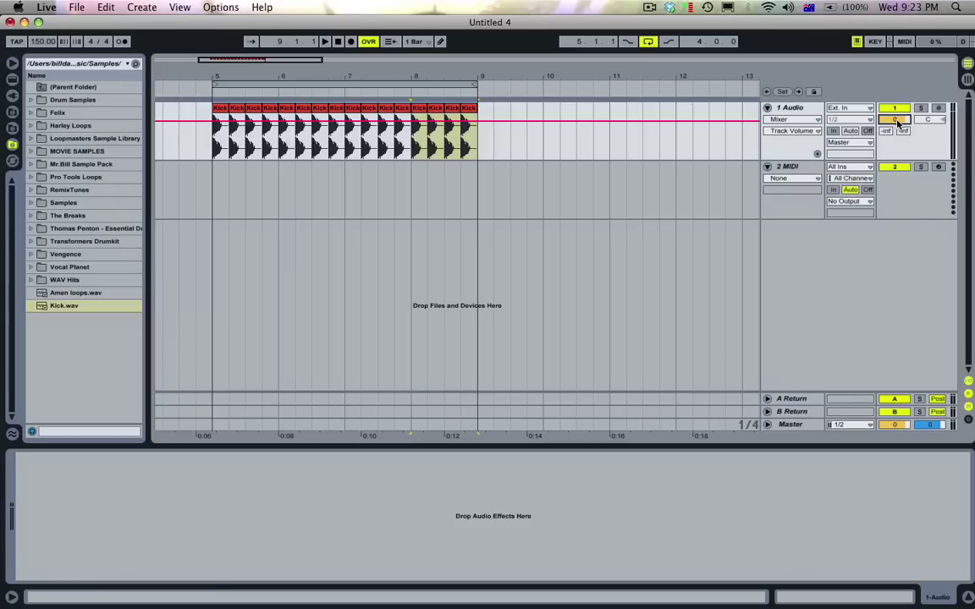
scroll(898, 123, "down", 5)
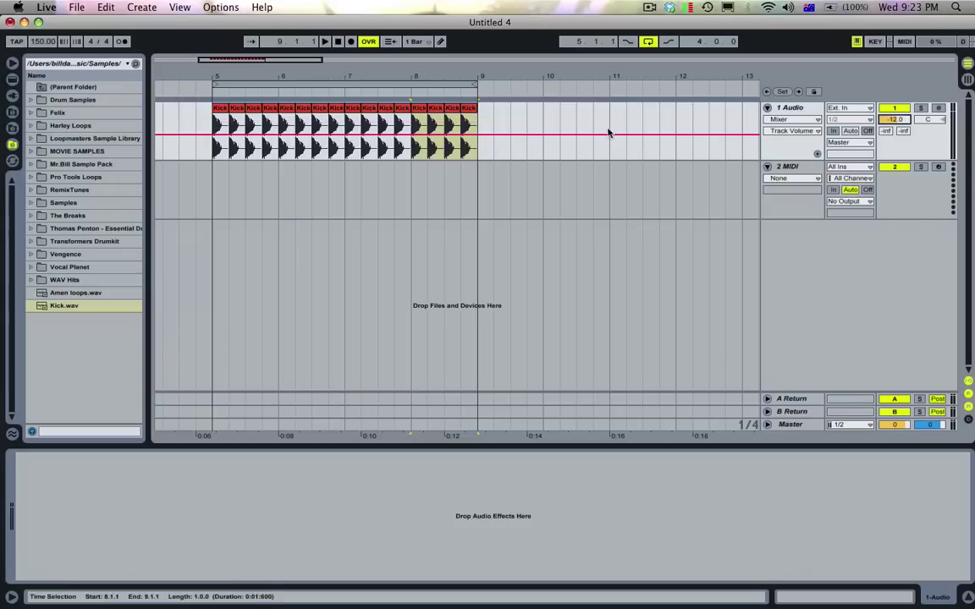
left_click(218, 110)
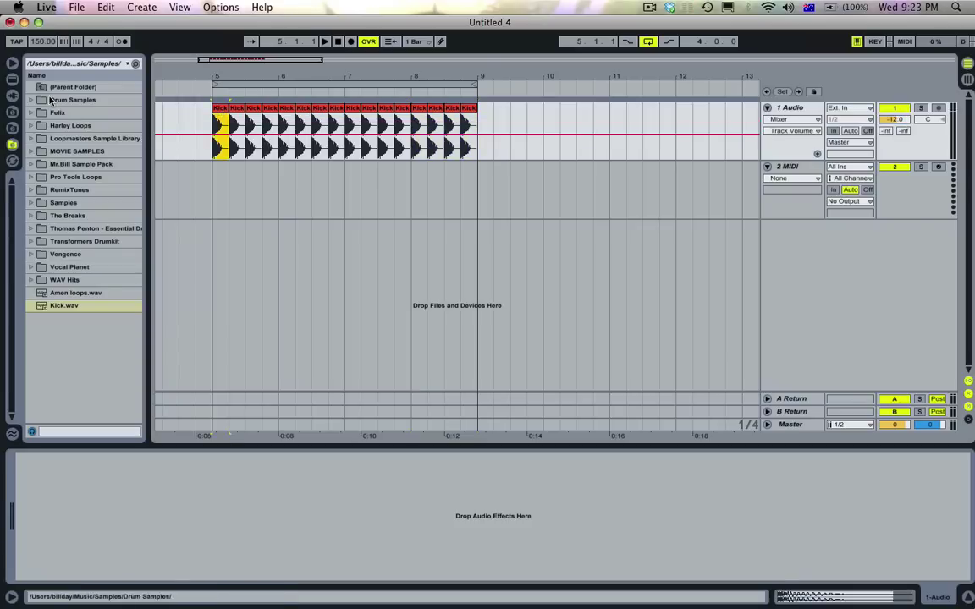
key("super+alt+l")
left_click(215, 125)
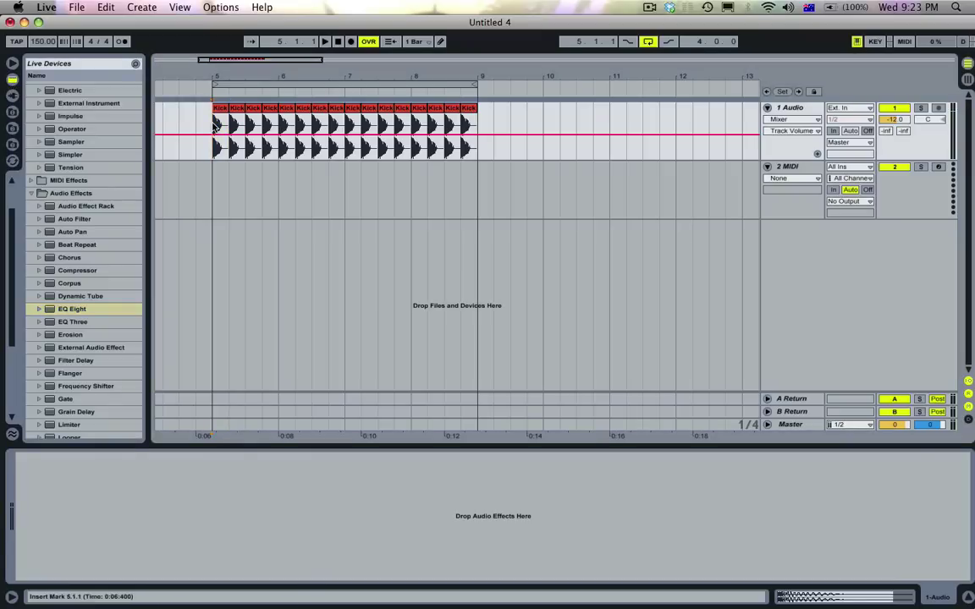
key("space")
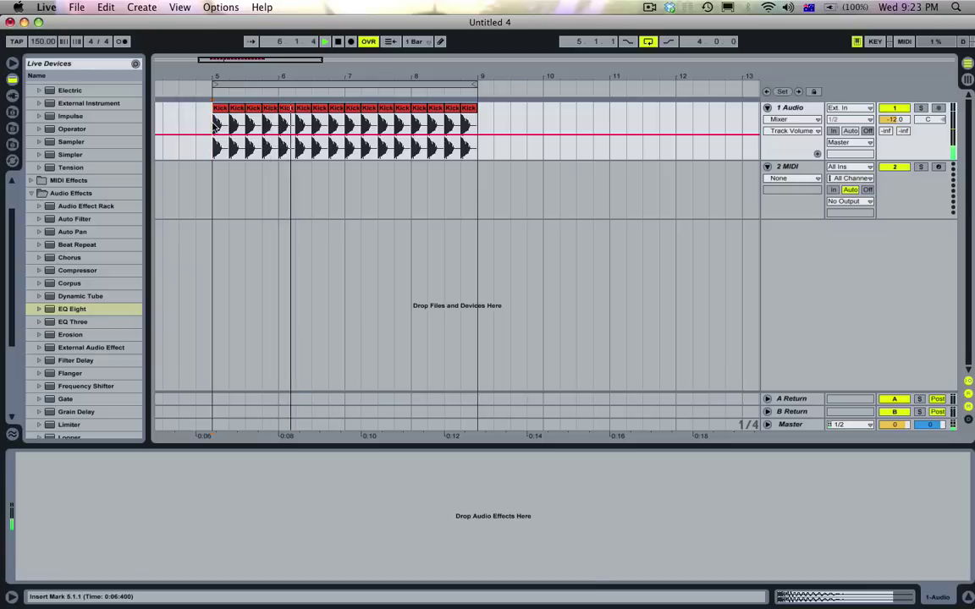
key("space")
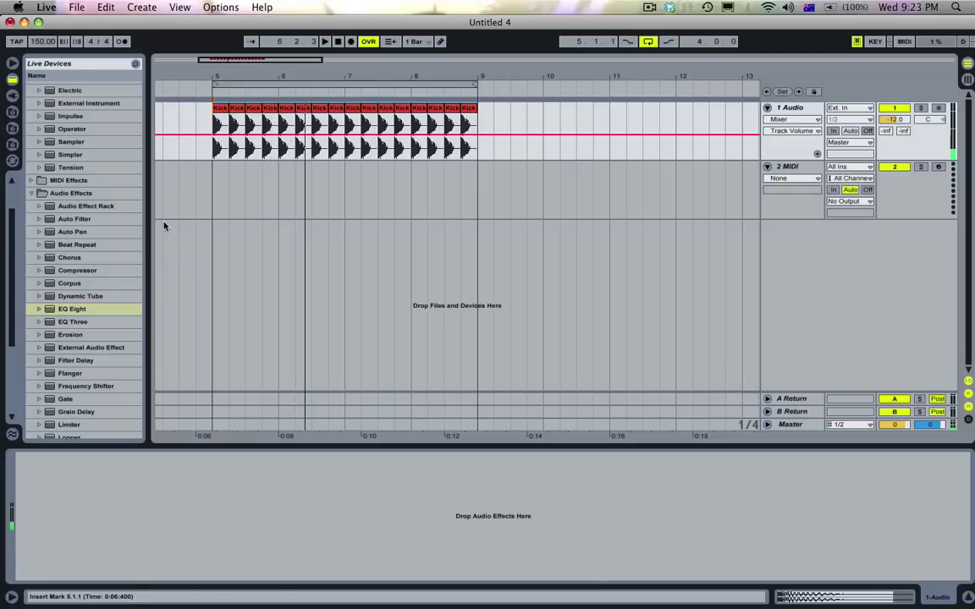
Add EQ Eight to the kick track, cut band 2 by 13 dB at about 555 Hz, and audition it.
left_click(68, 310)
left_click_drag(285, 152, 286, 152)
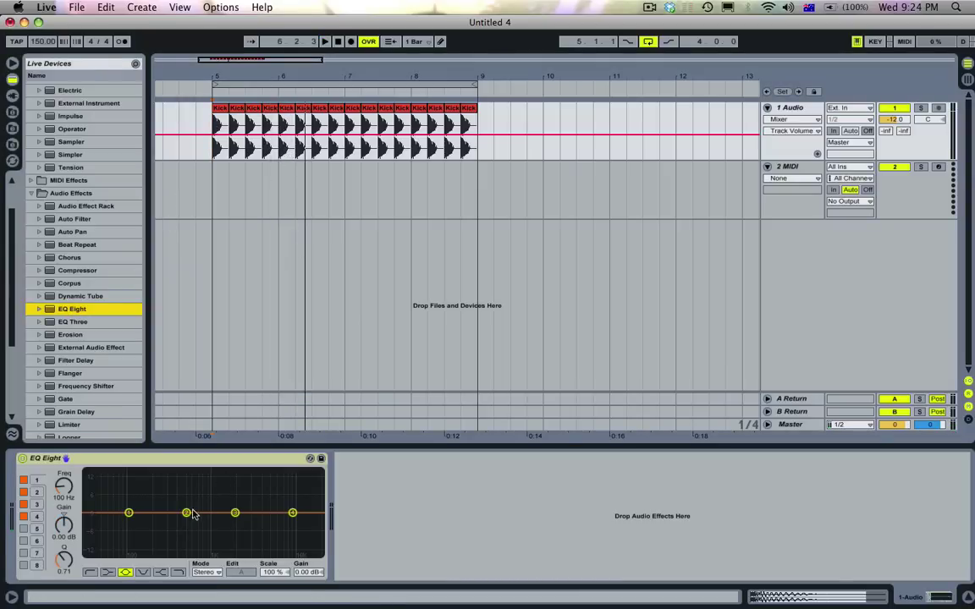
left_click_drag(188, 513, 190, 548)
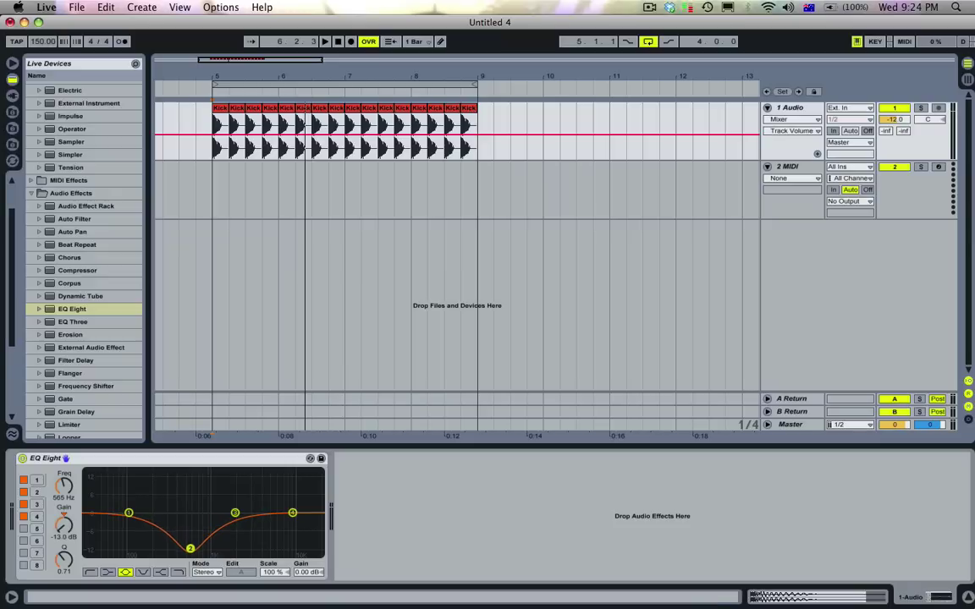
key("space")
key("space")
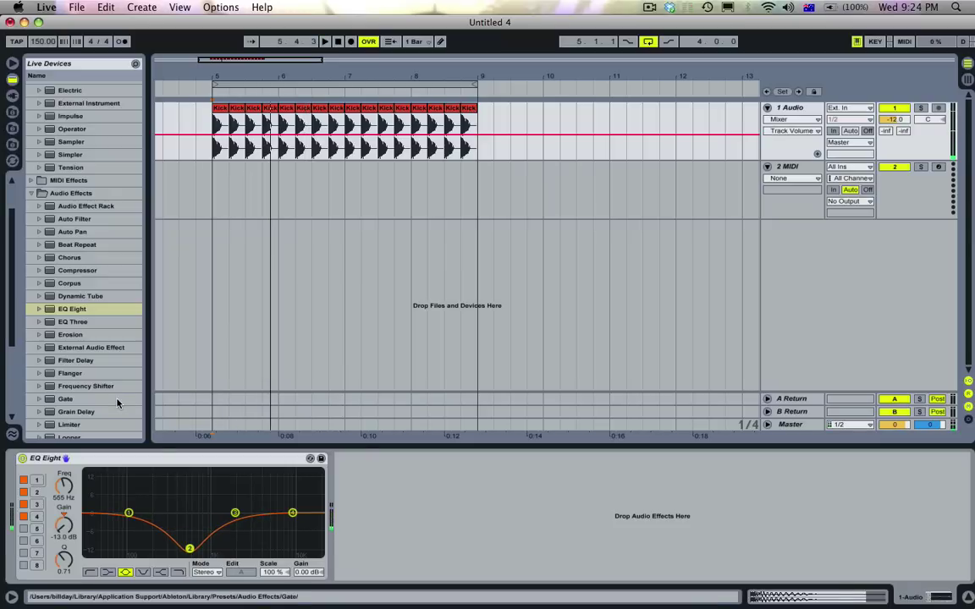
Load Operator onto the MIDI track and switch off oscillators B, C and D, keeping only A.
scroll(84, 192, "up", 3)
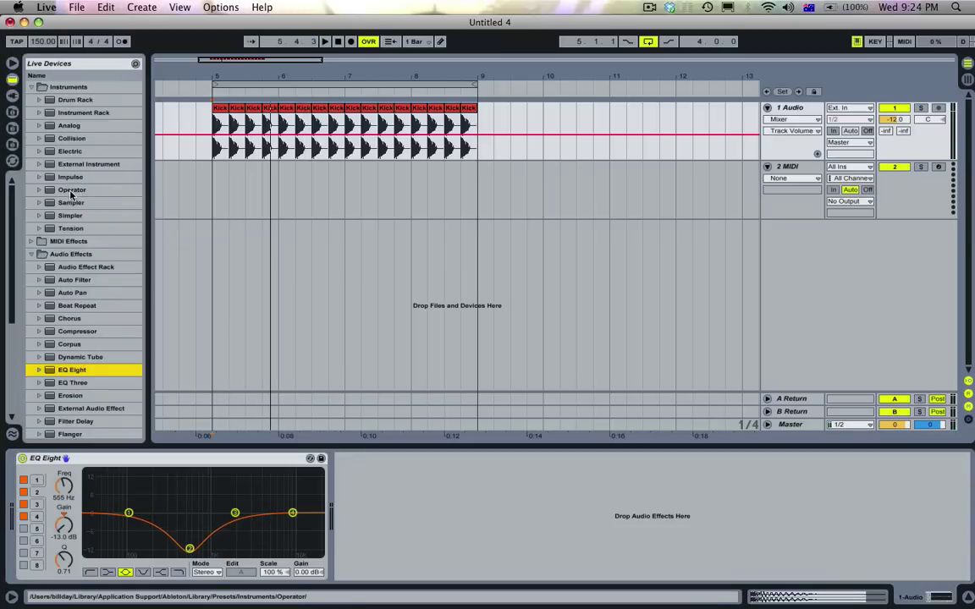
left_click(71, 191)
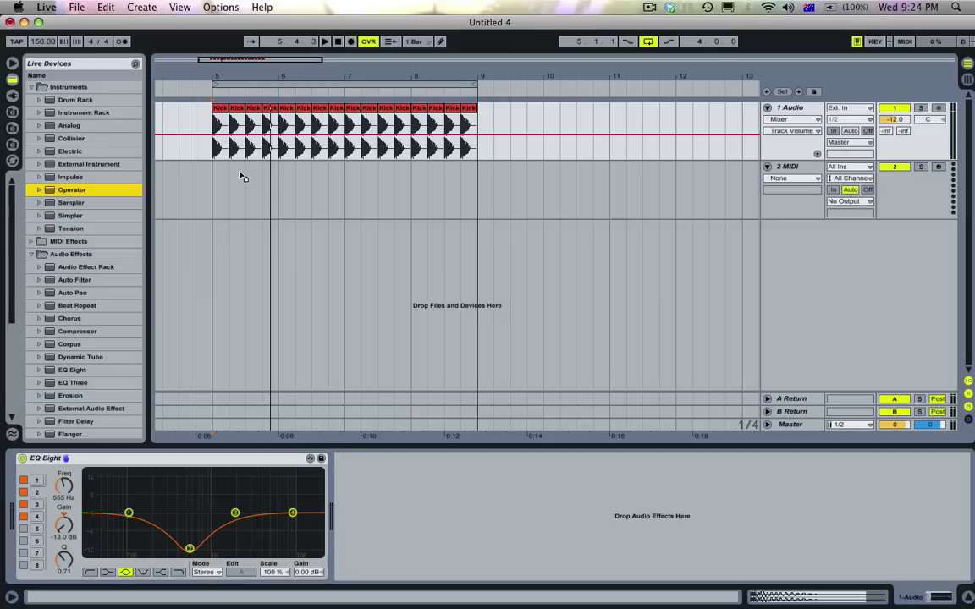
left_click_drag(240, 173, 239, 174)
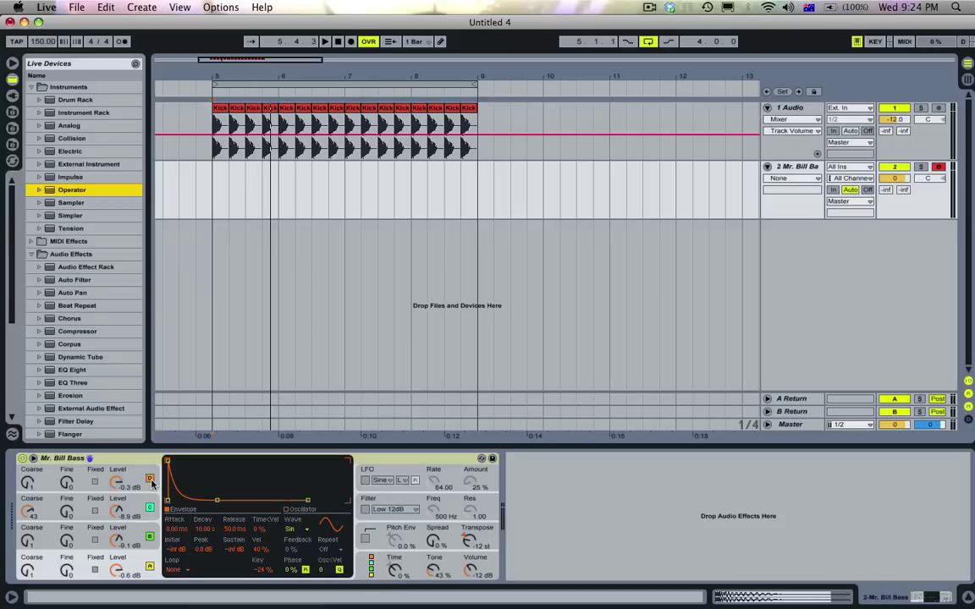
left_click(148, 538)
left_click(149, 507)
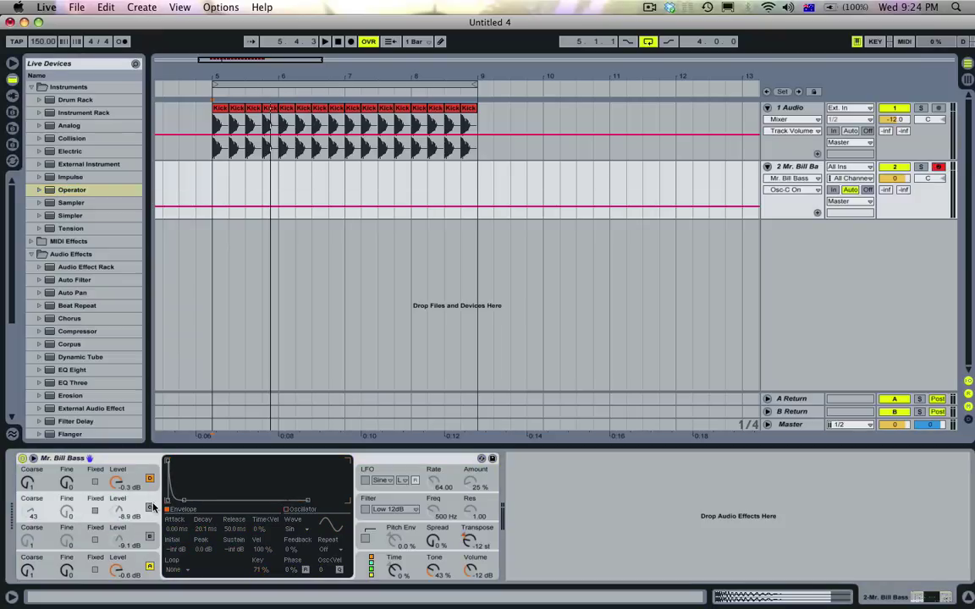
left_click(149, 479)
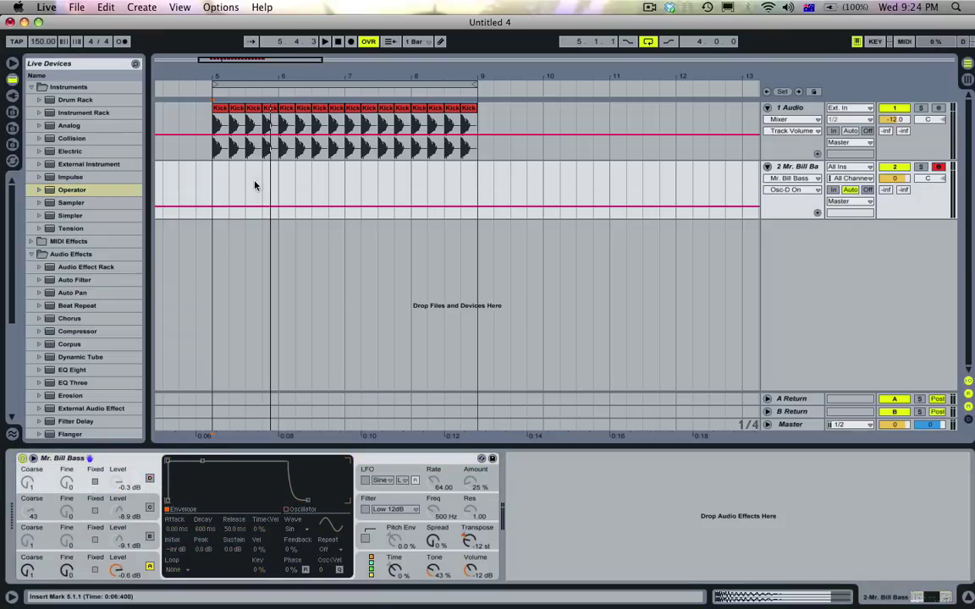
Insert an empty one-beat MIDI clip from 5.1.1 to 5.2.1 on the Operator track.
left_click_drag(230, 187, 218, 188)
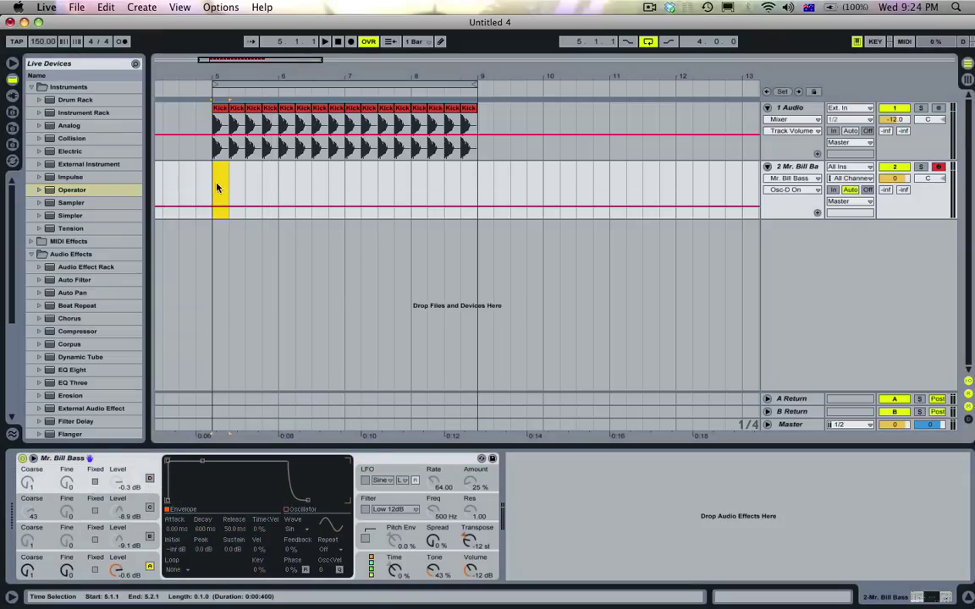
key("super+shift+m")
left_click(216, 83)
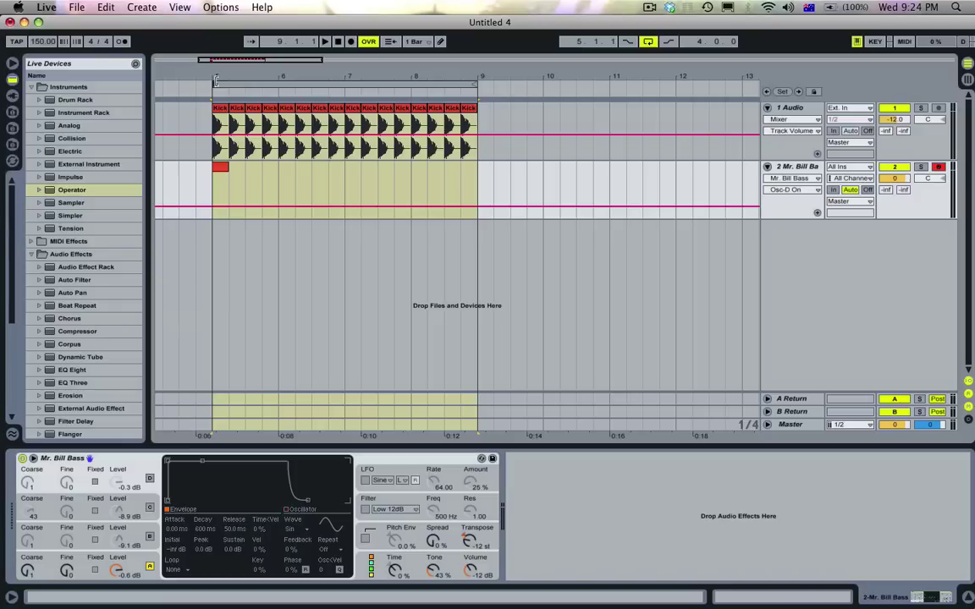
Open the one-beat MIDI clip with a 1/16 grid and add three consecutive F3 notes from 1.1.2 to the clip's end.
left_click_drag(215, 82, 246, 192)
left_click(224, 169)
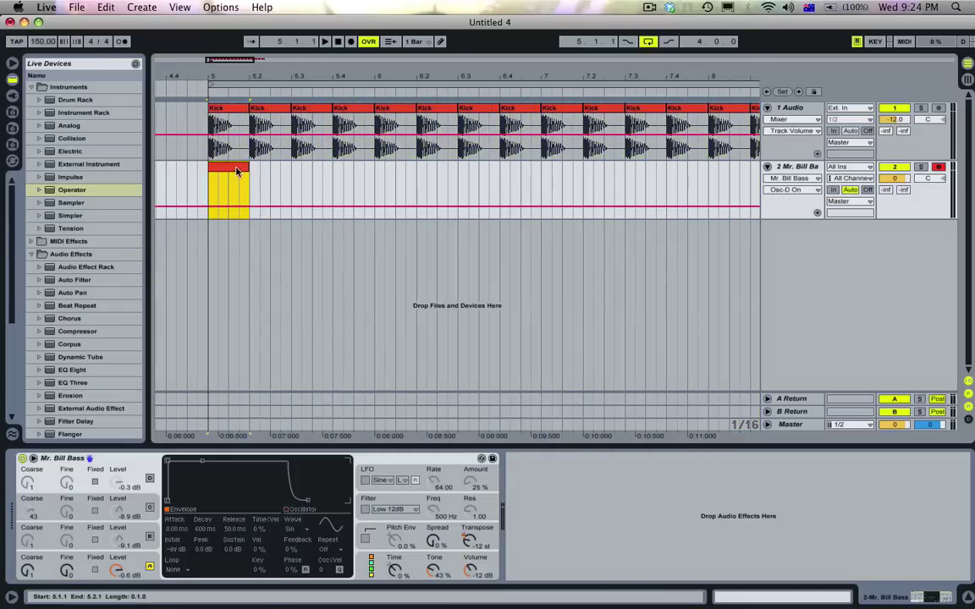
double_click(228, 171)
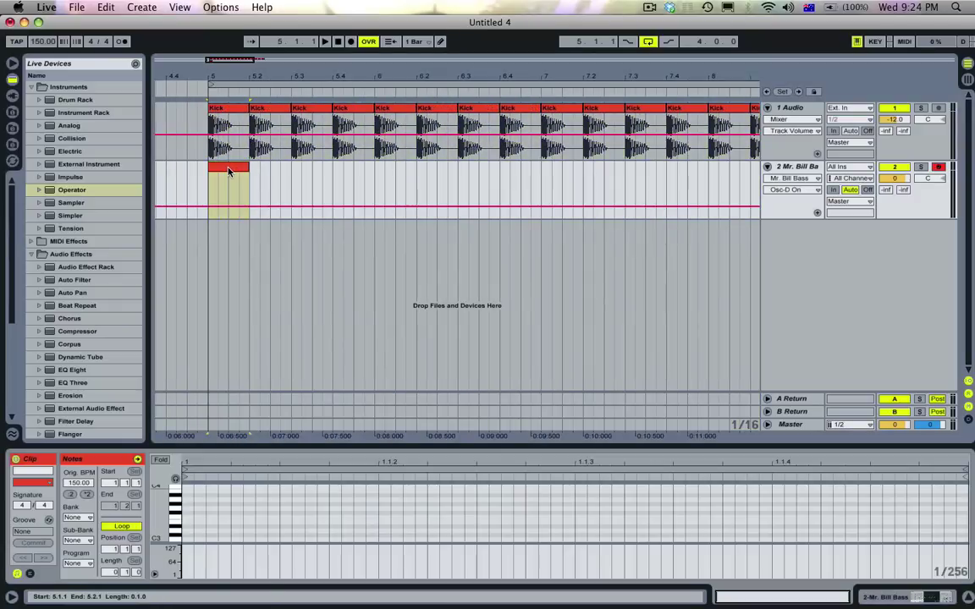
right_click(331, 507)
left_click(461, 455)
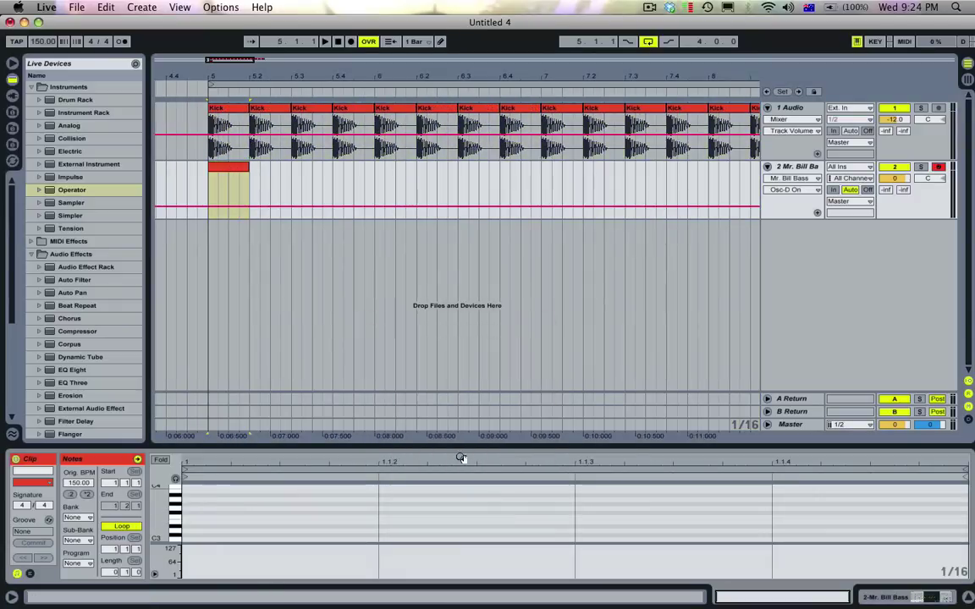
double_click(406, 518)
key("super+d")
key("super+d")
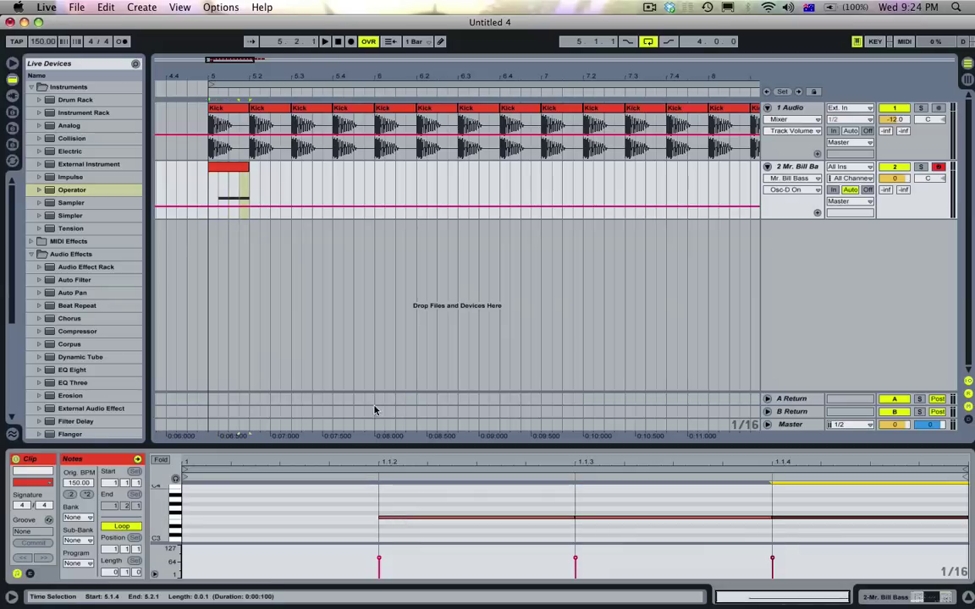
Extend the looped bass clip to bar 9 so it covers the whole four-bar loop.
left_click_drag(248, 167, 656, 175)
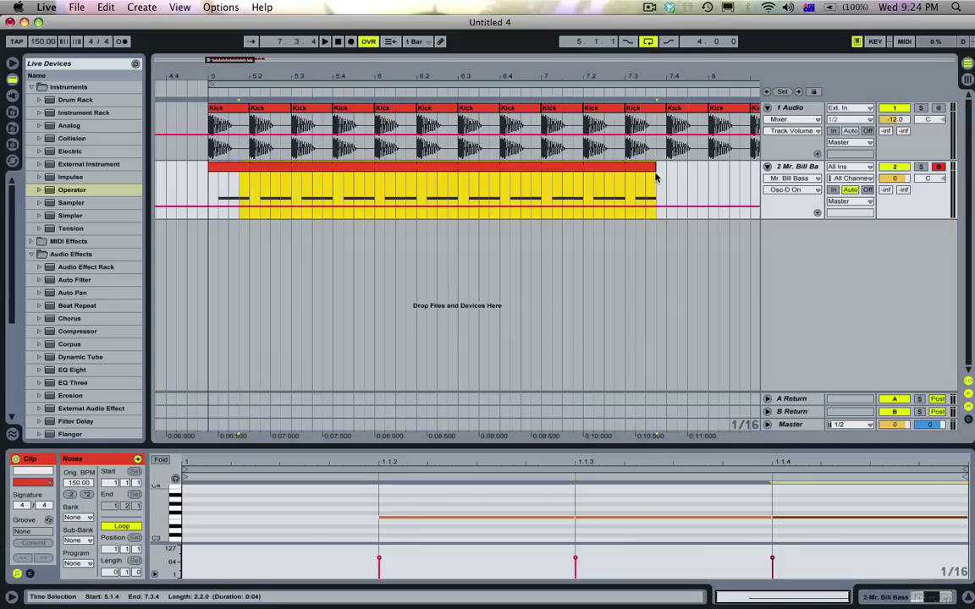
left_click_drag(598, 78, 550, 89)
left_click_drag(580, 166, 715, 169)
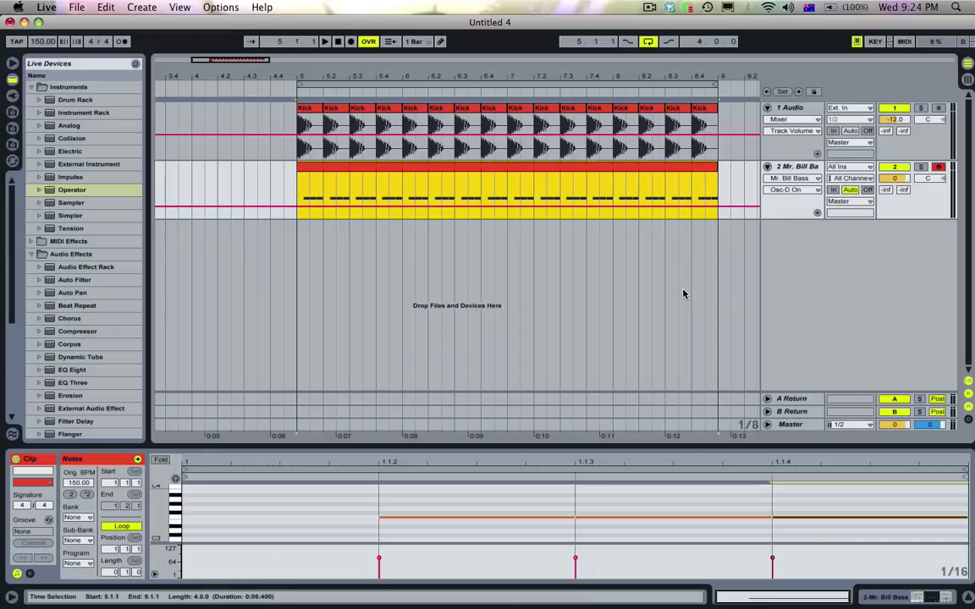
Transpose the three bass notes down two octaves to F1 and play them with the kick.
left_click(452, 519)
key("space")
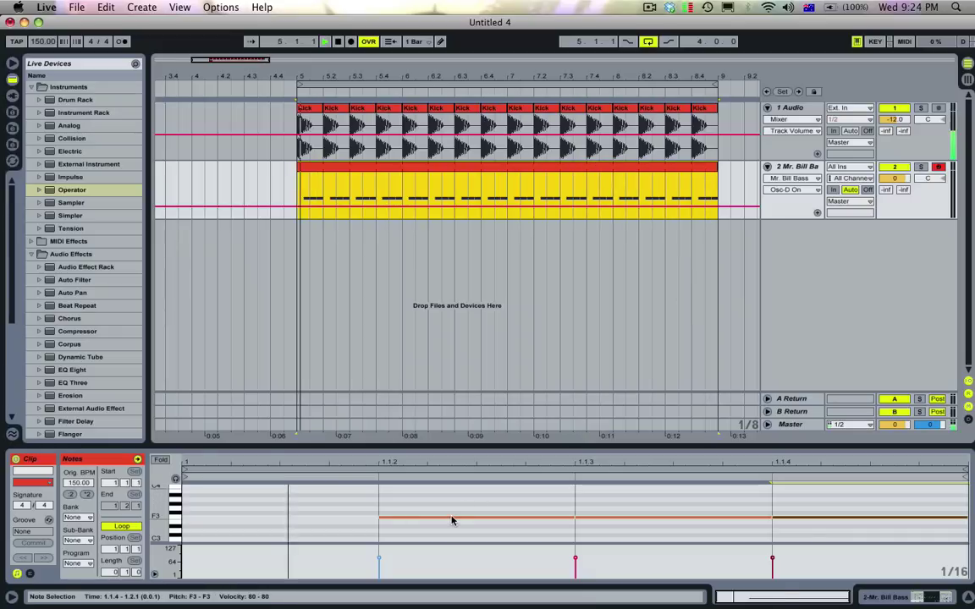
left_click(464, 508)
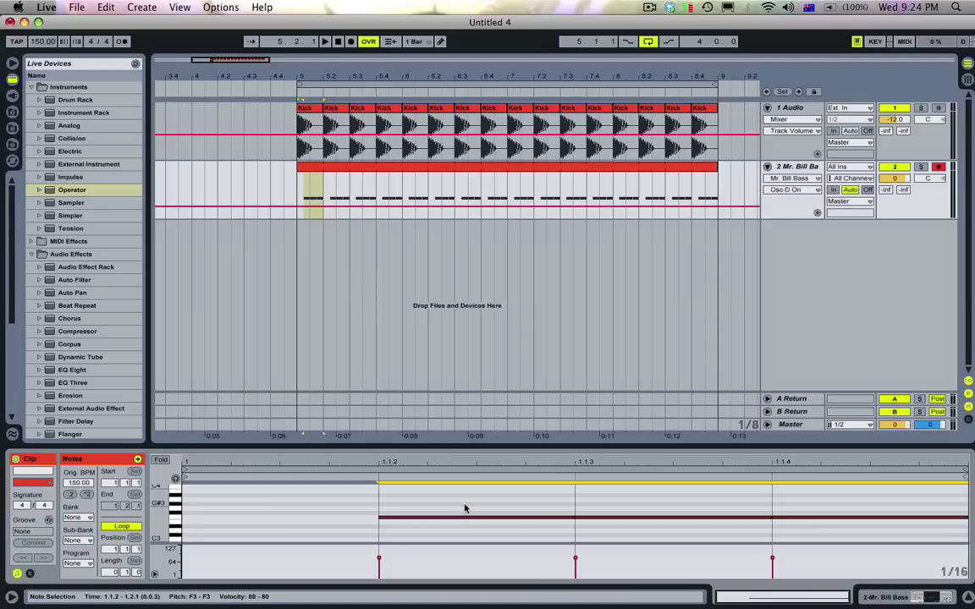
key("shift+Down")
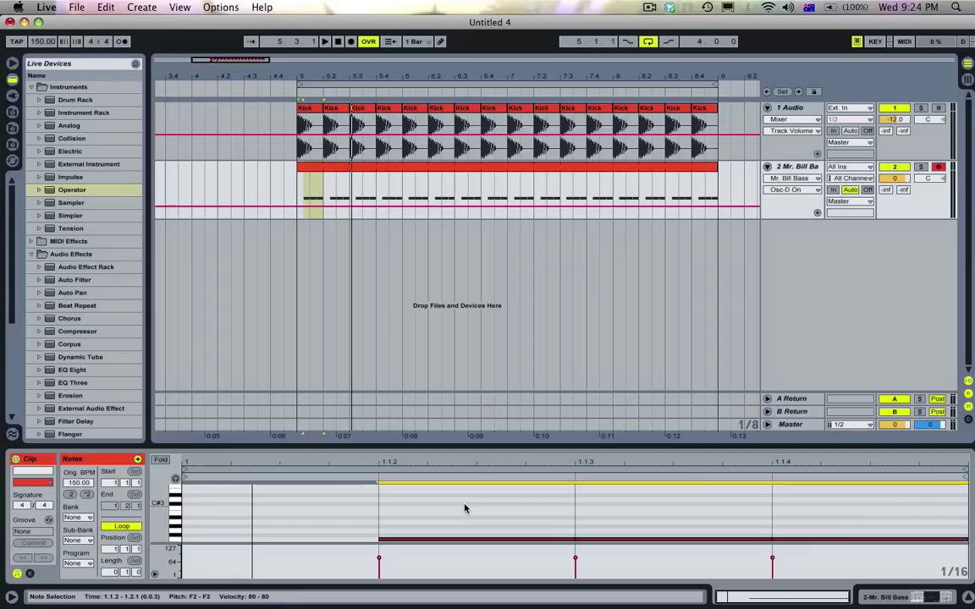
key("space")
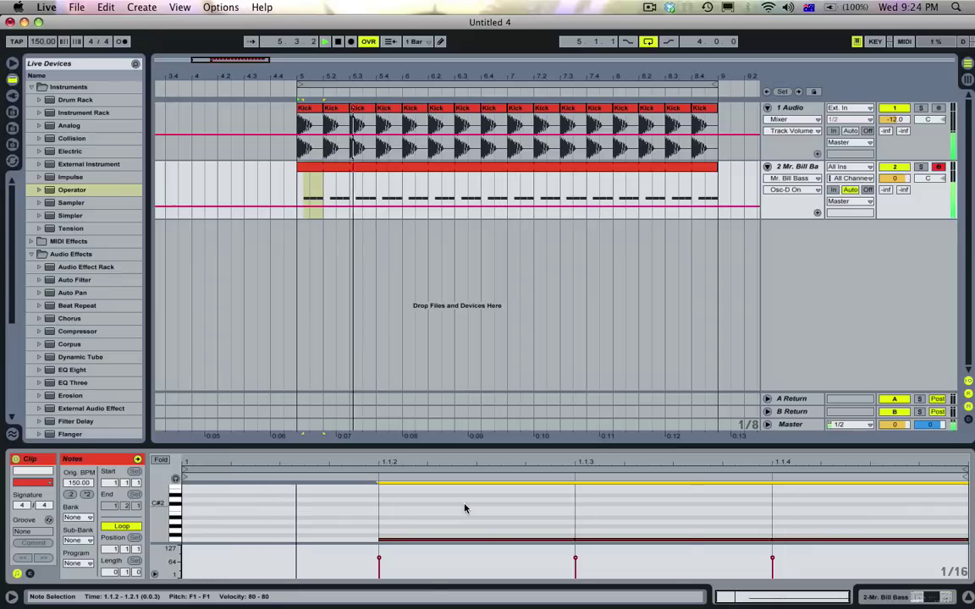
Stop playback, show the bass track's Operator device and set oscillator A's waveform to Saw 3.
key("space")
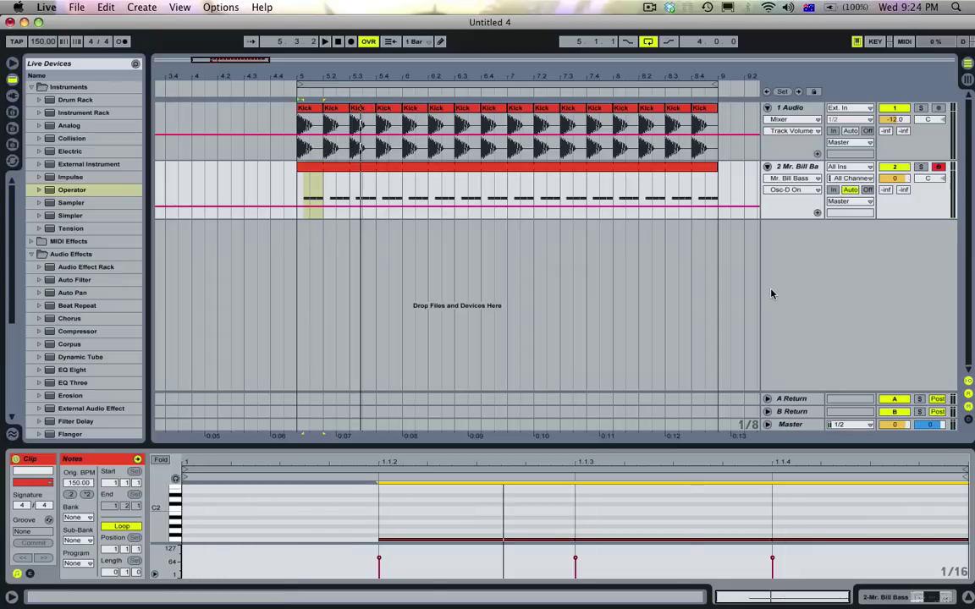
left_click(812, 167)
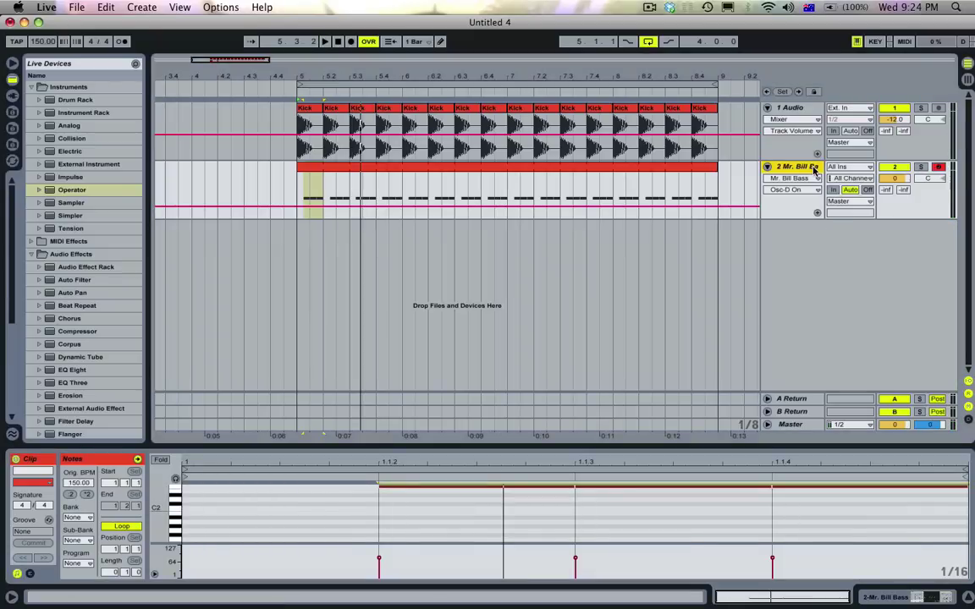
key("shift+Tab")
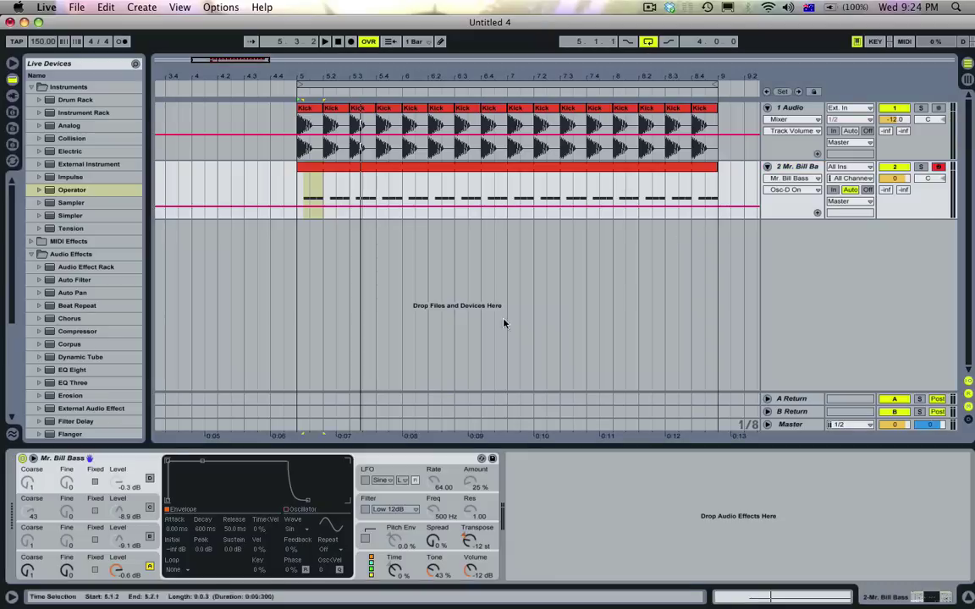
left_click(135, 563)
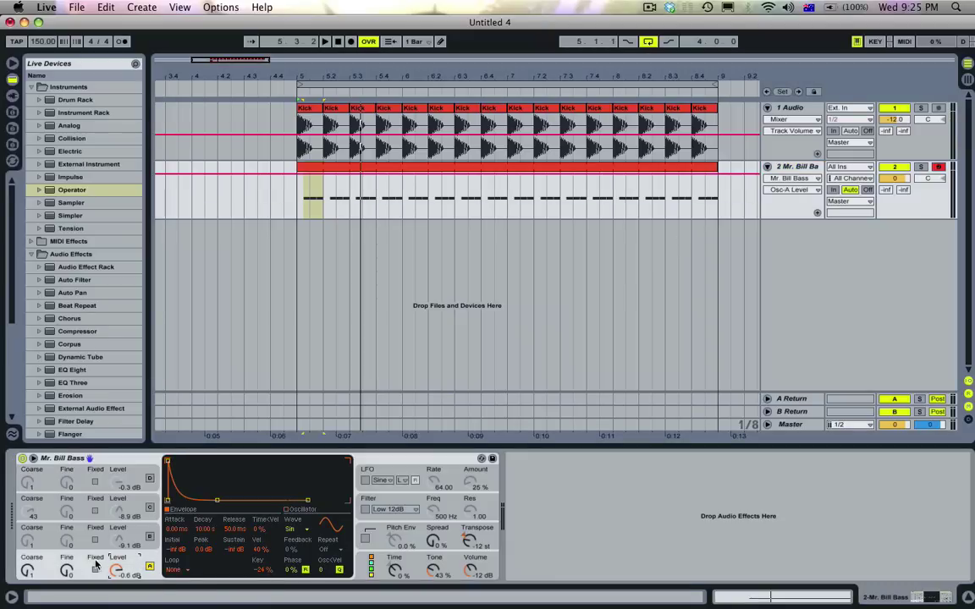
left_click(302, 530)
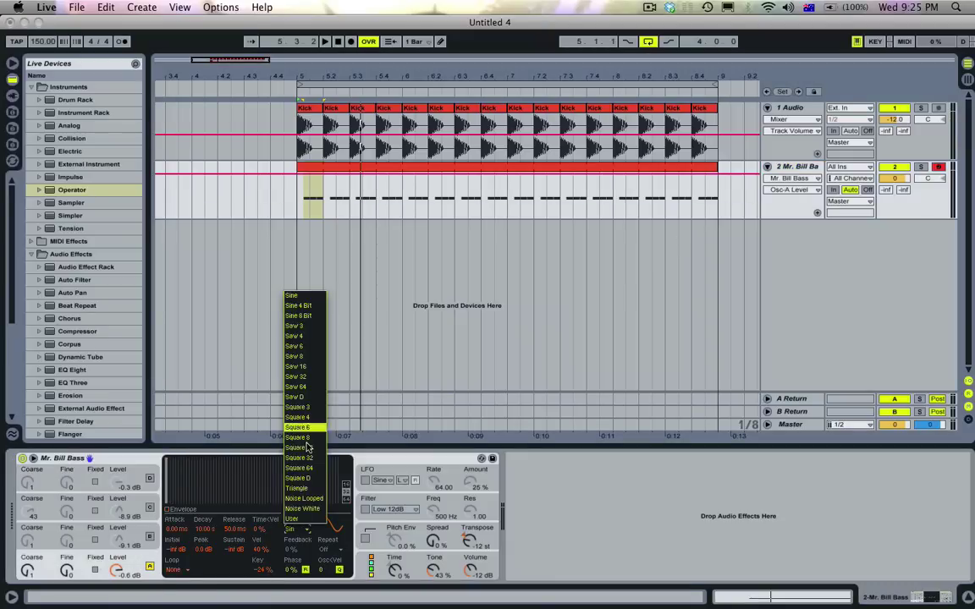
left_click(292, 327)
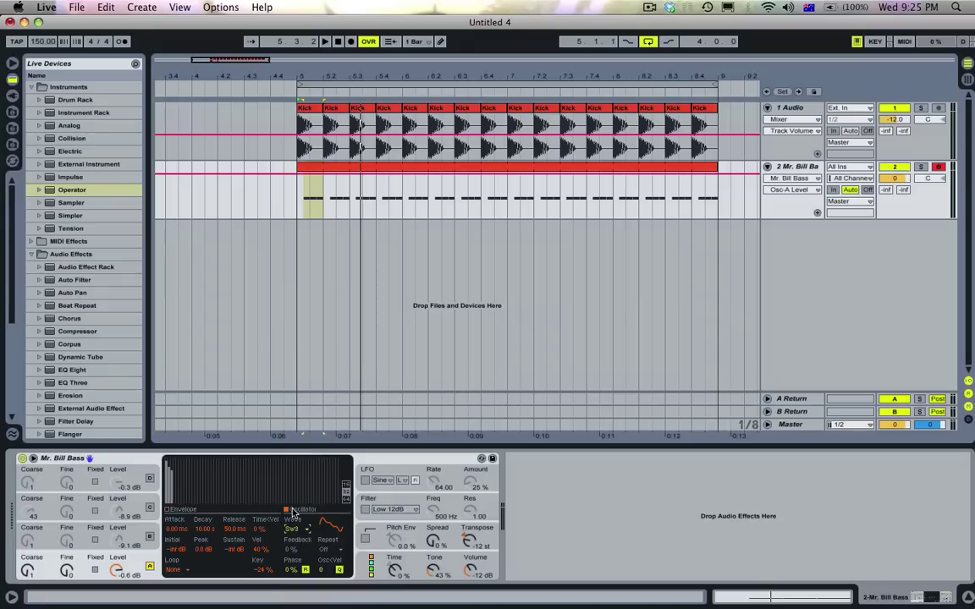
Turn on Operator's filter, select the whole bass clip from bar 5 to bar 9 and audition the loop.
left_click(365, 509)
key("space")
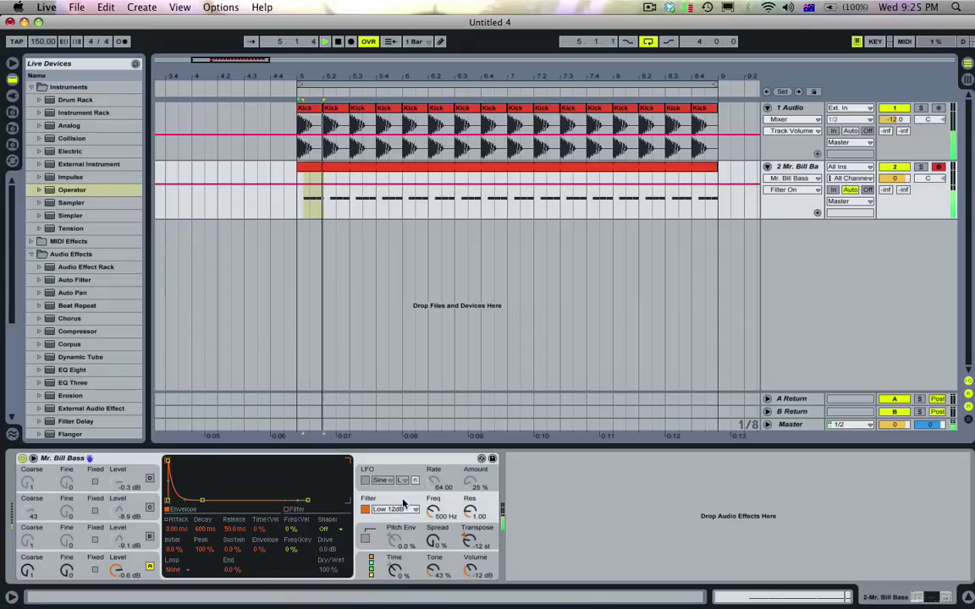
double_click(393, 174)
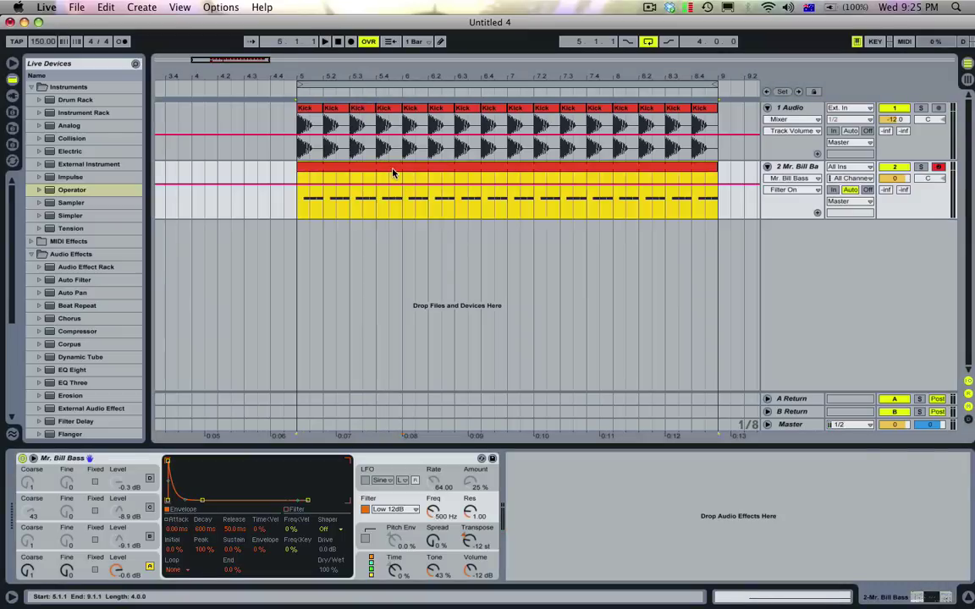
key("space")
key("shift+Down")
key("space")
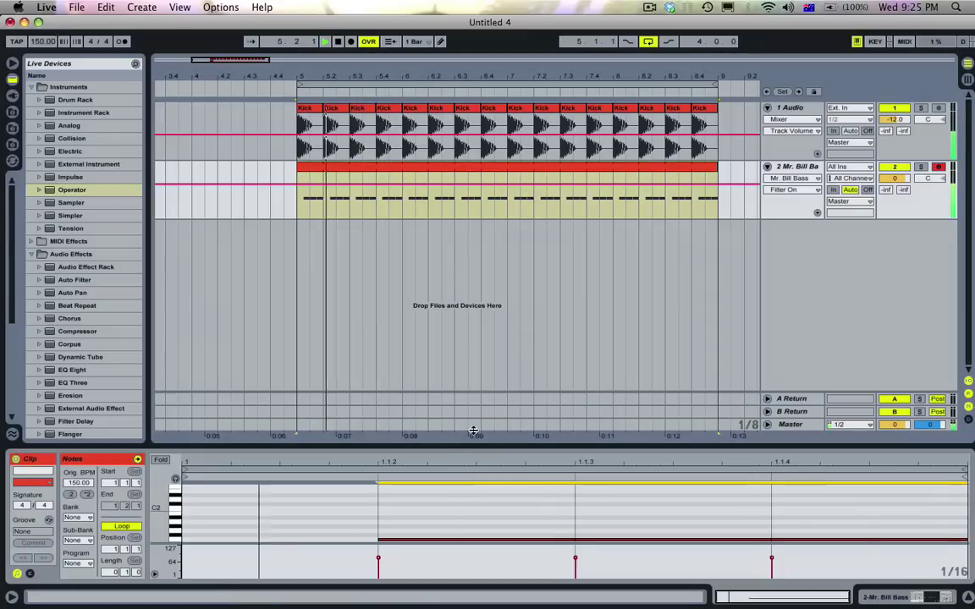
left_click(797, 167)
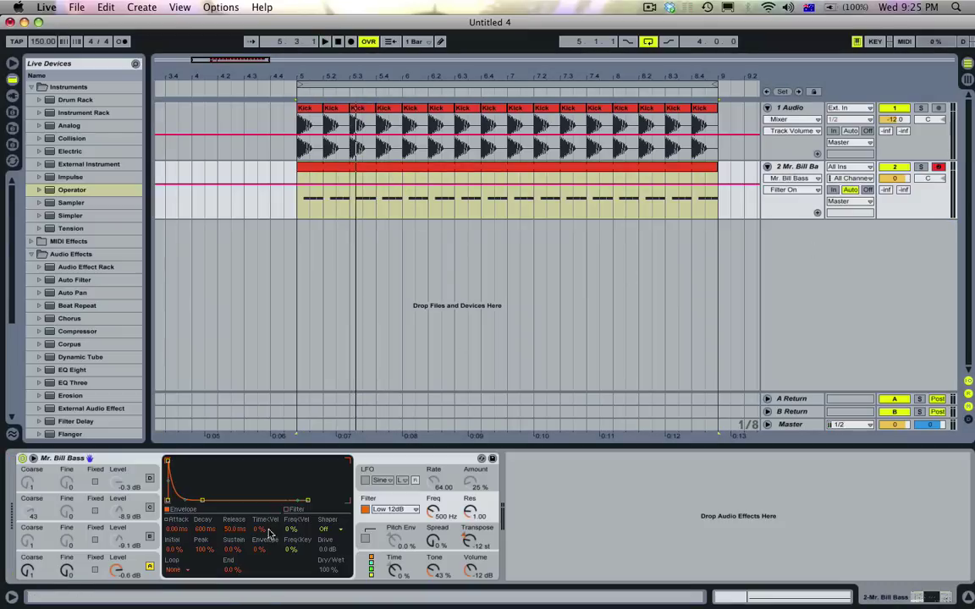
Configure Operator's filter as Low 24dB with a frequency of 79 Hz and an envelope amount of 78%.
left_click(415, 512)
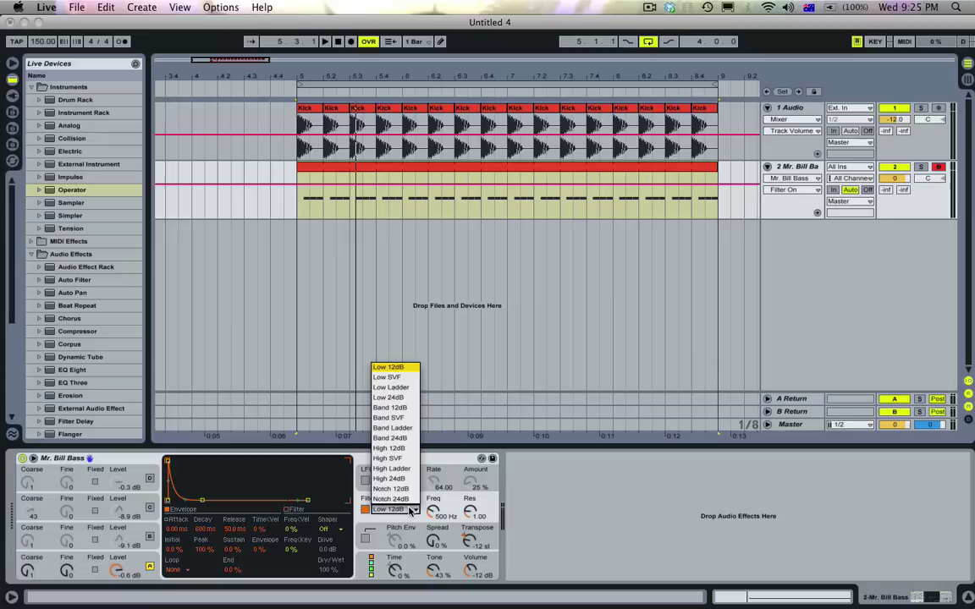
left_click(390, 400)
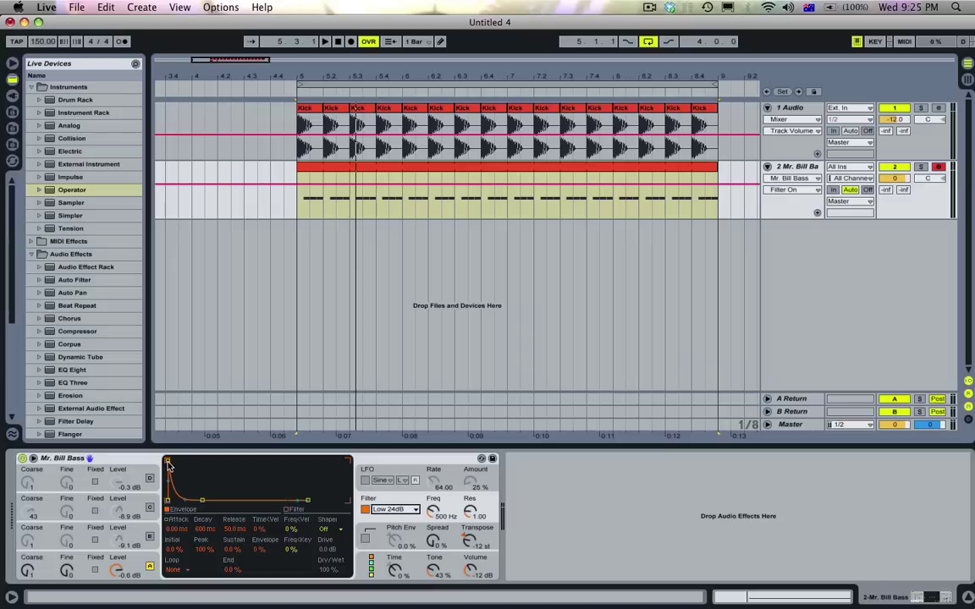
left_click(184, 504)
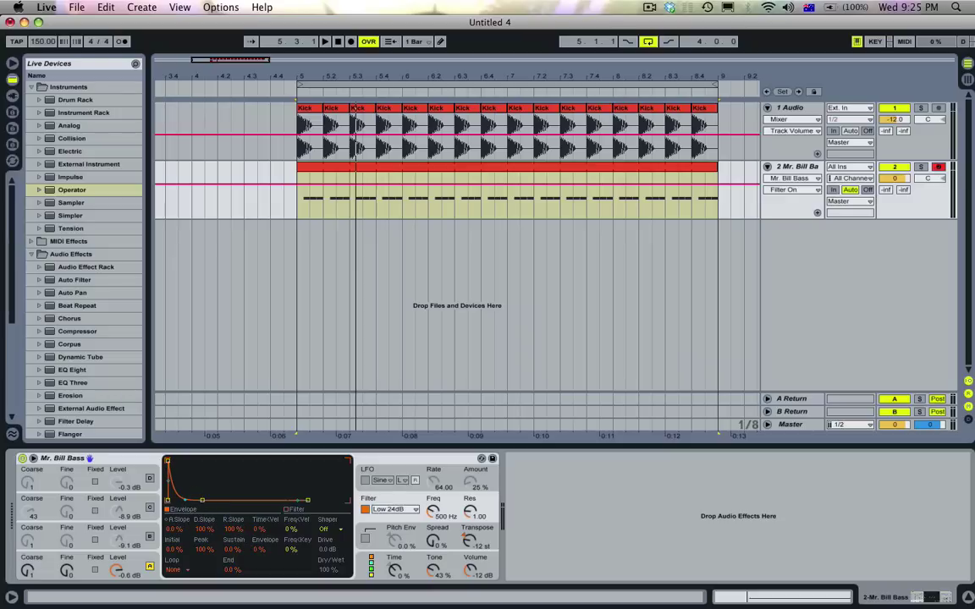
left_click(257, 550)
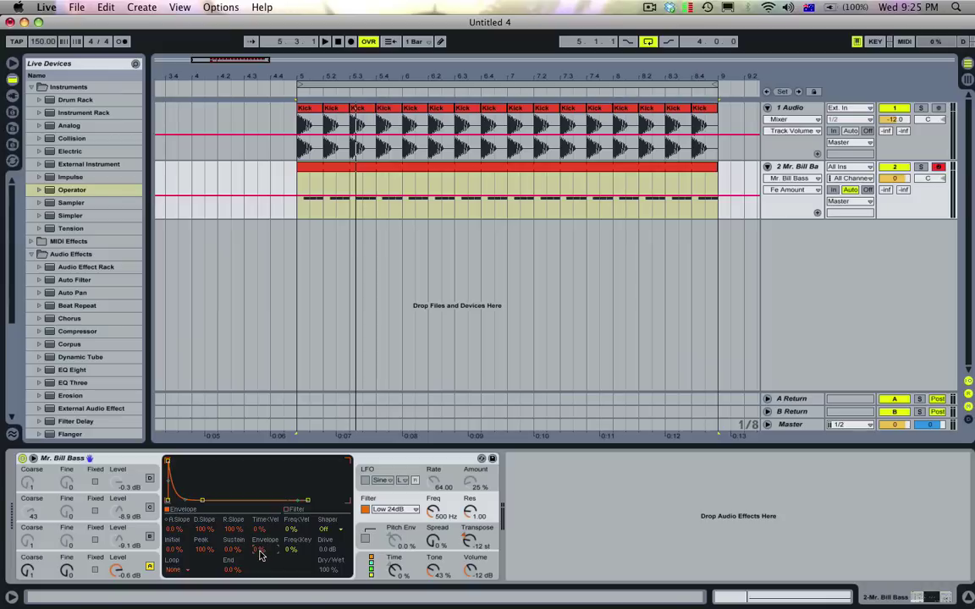
left_click_drag(432, 511, 434, 519)
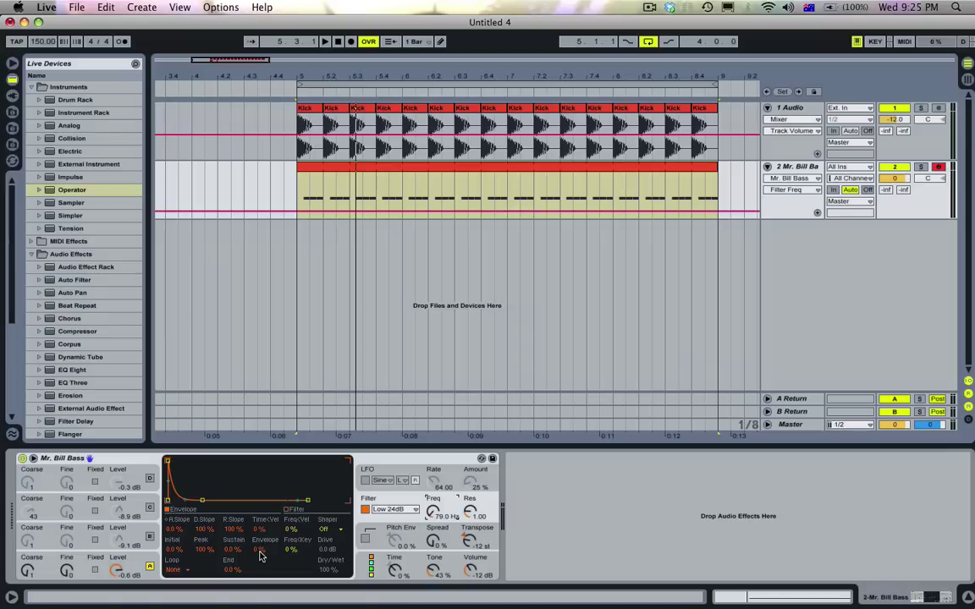
left_click_drag(261, 555, 261, 488)
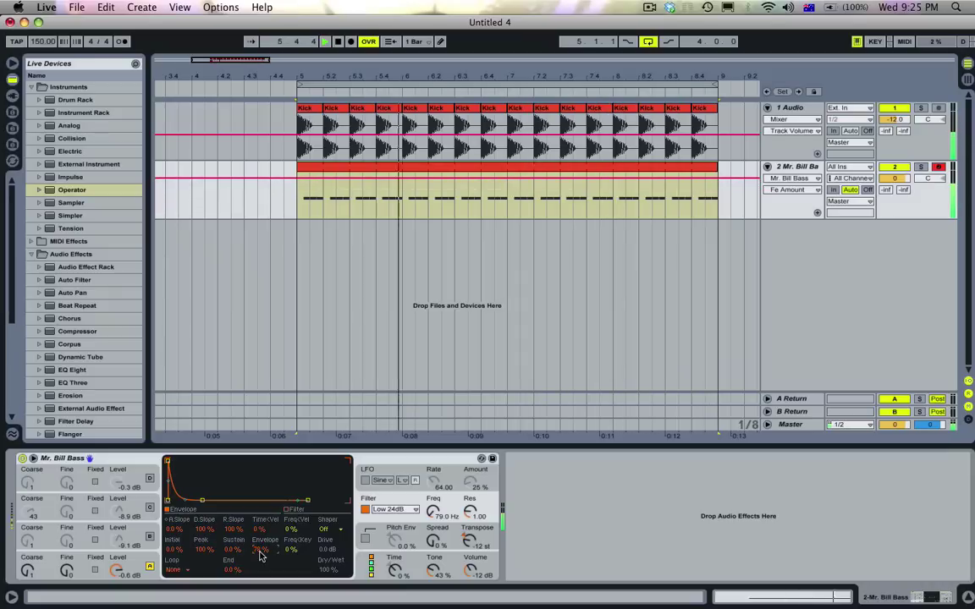
Set the filter resonance to 0.30 and the filter envelope amount to 86% while listening to the loop.
left_click(470, 510)
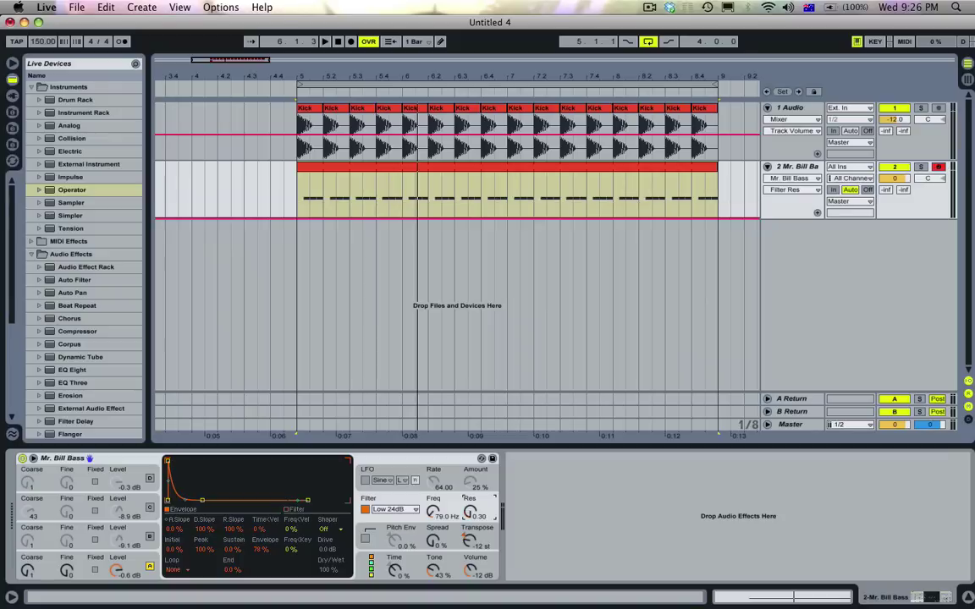
key("space")
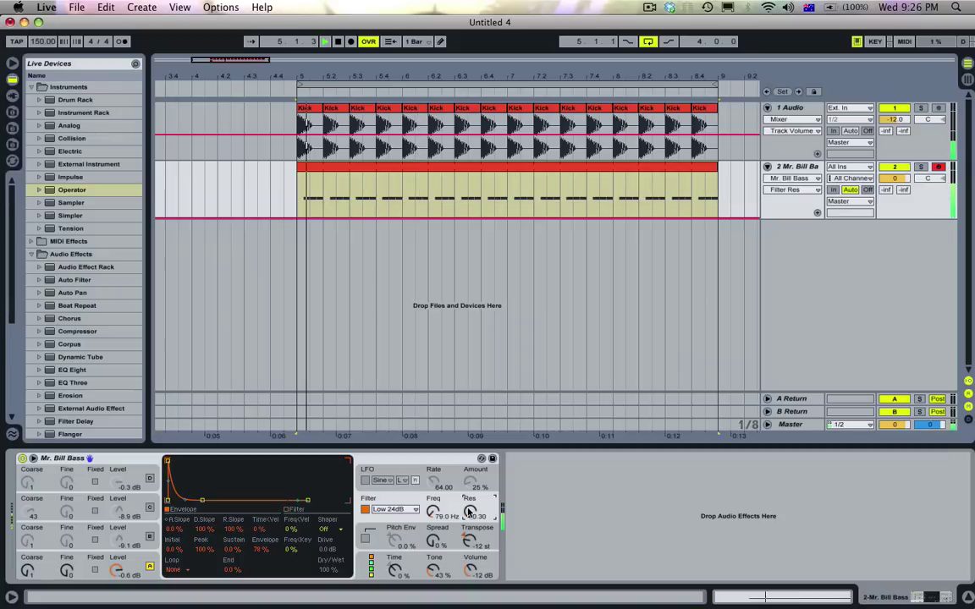
left_click(260, 549)
left_click_drag(261, 549, 261, 542)
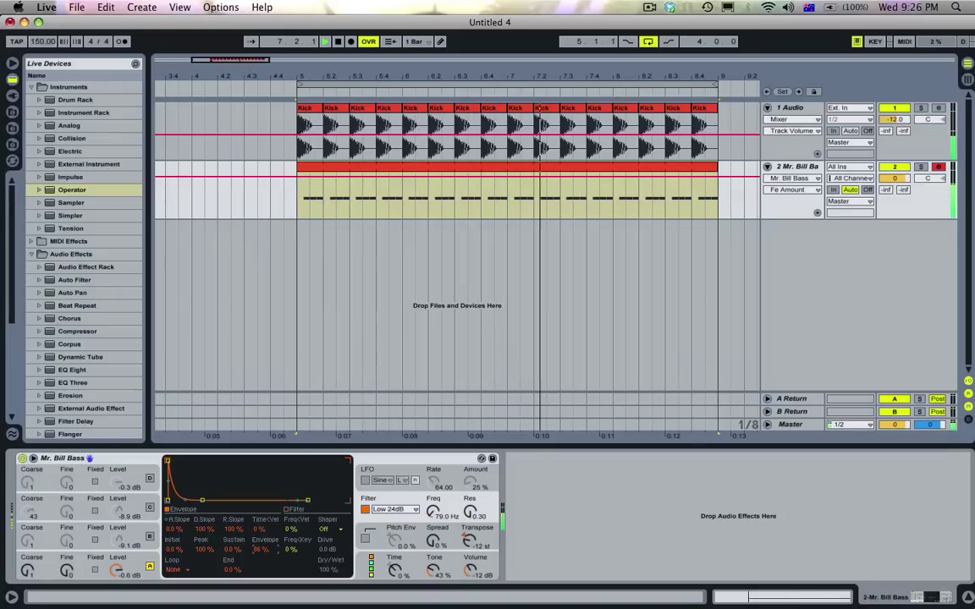
Shorten the filter envelope's decay to about 588 ms and audition the loop.
key("space")
left_click_drag(202, 501, 203, 500)
key("space")
key("space")
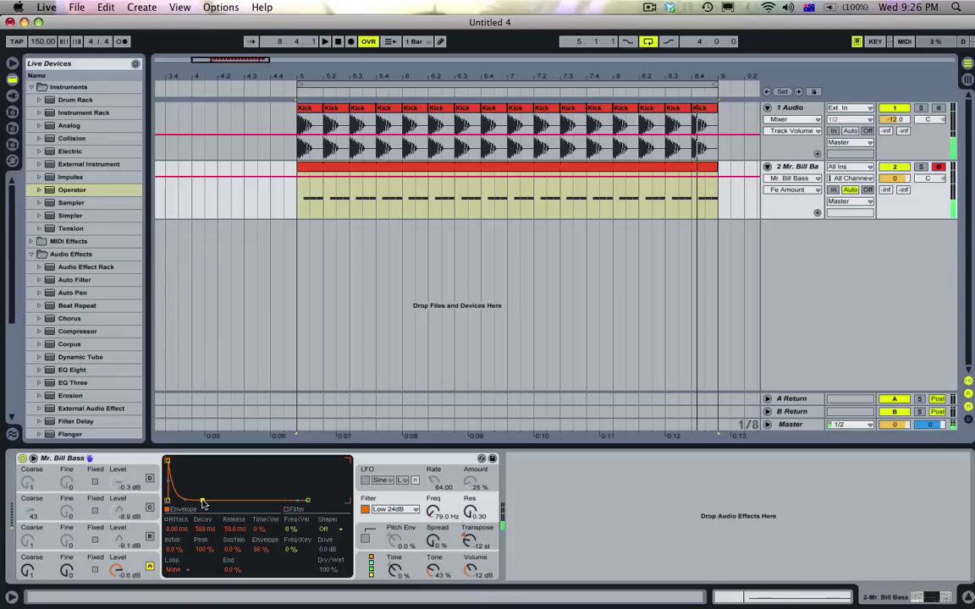
Try different filter envelope decay slopes during playback, settling on 66%, and set the filter frequency to 107 Hz.
left_click(184, 500)
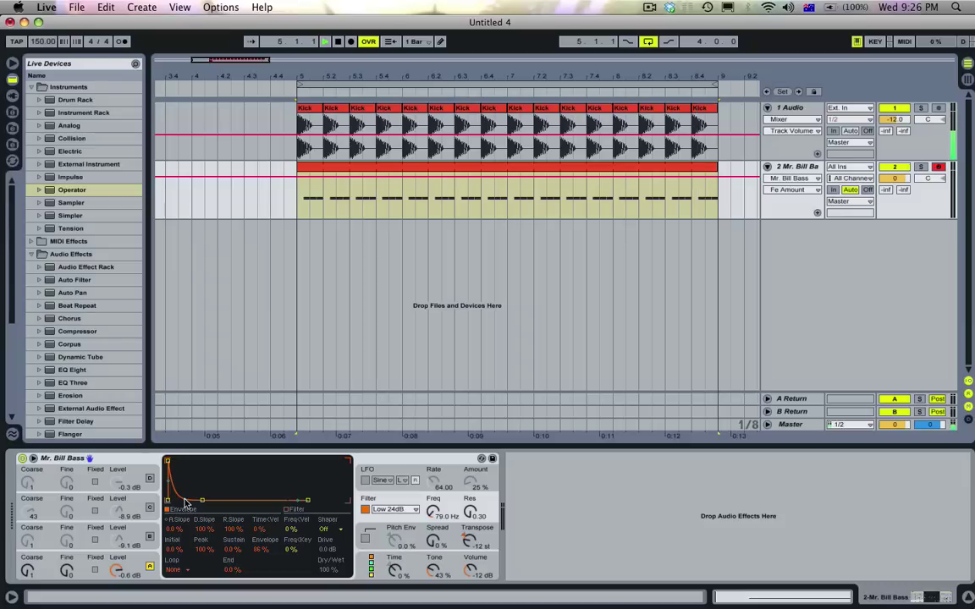
left_click_drag(184, 499, 184, 463)
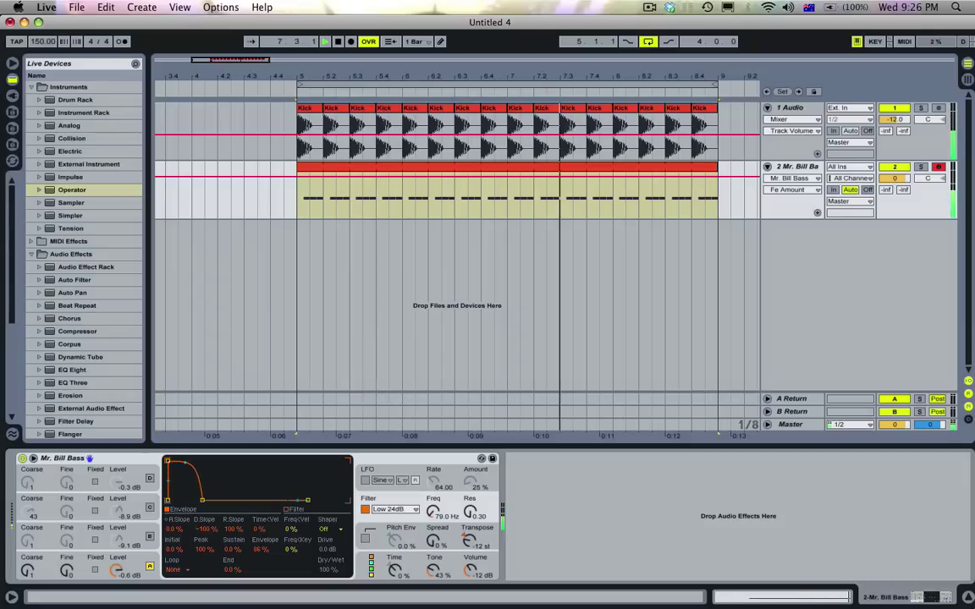
left_click_drag(186, 469, 186, 495)
key("space")
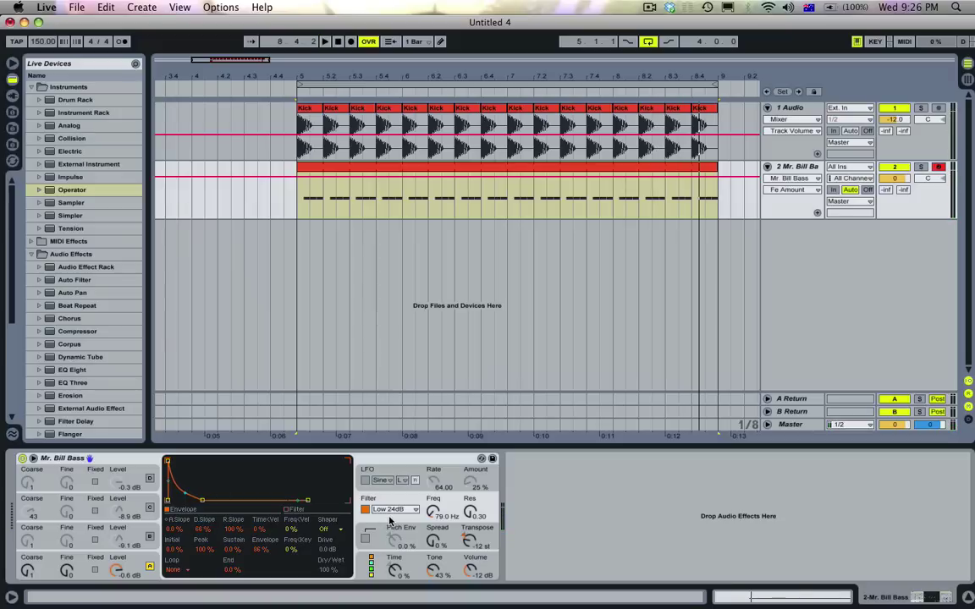
mouse_move(430, 516)
left_mouse_down()
mouse_move(429, 476)
mouse_move(435, 518)
left_mouse_up()
key("space")
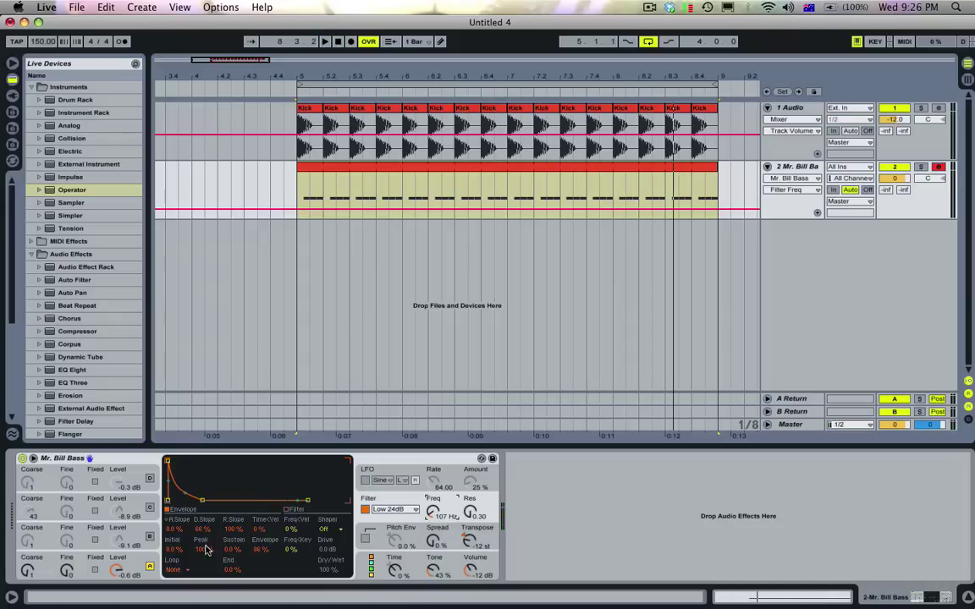
Set oscillator A's waveform to Saw 8 and play the loop.
left_click(136, 560)
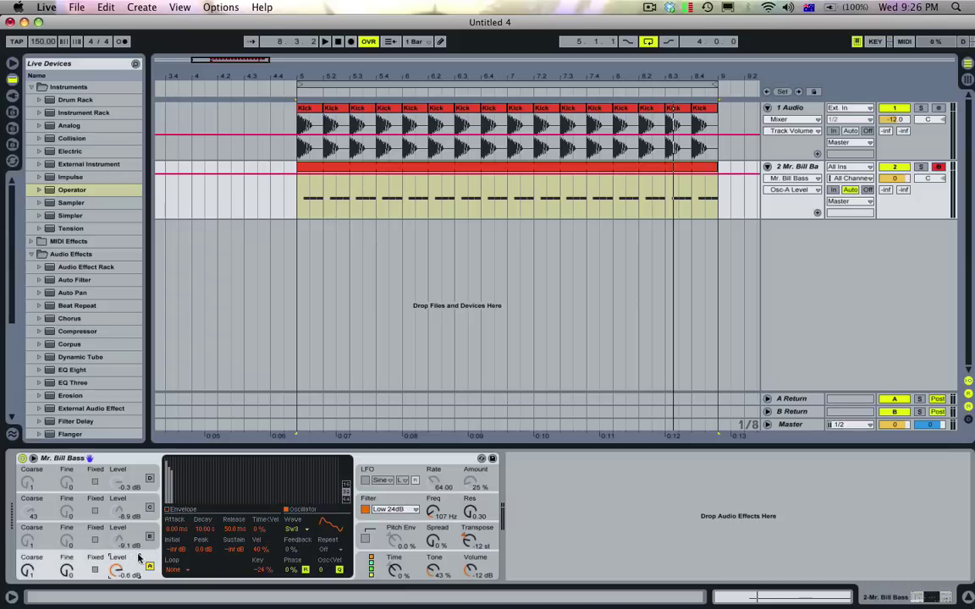
left_click(294, 529)
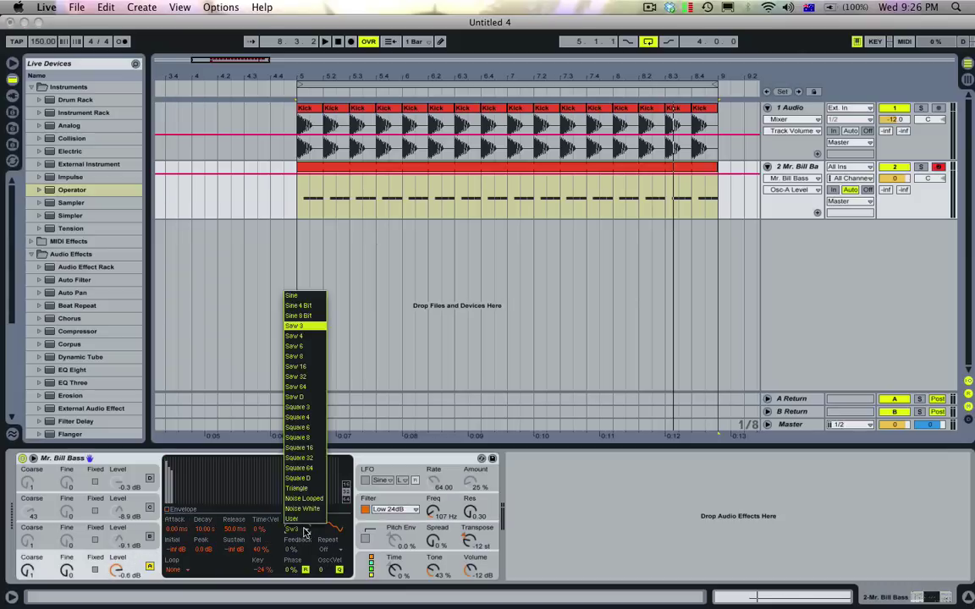
left_click(302, 359)
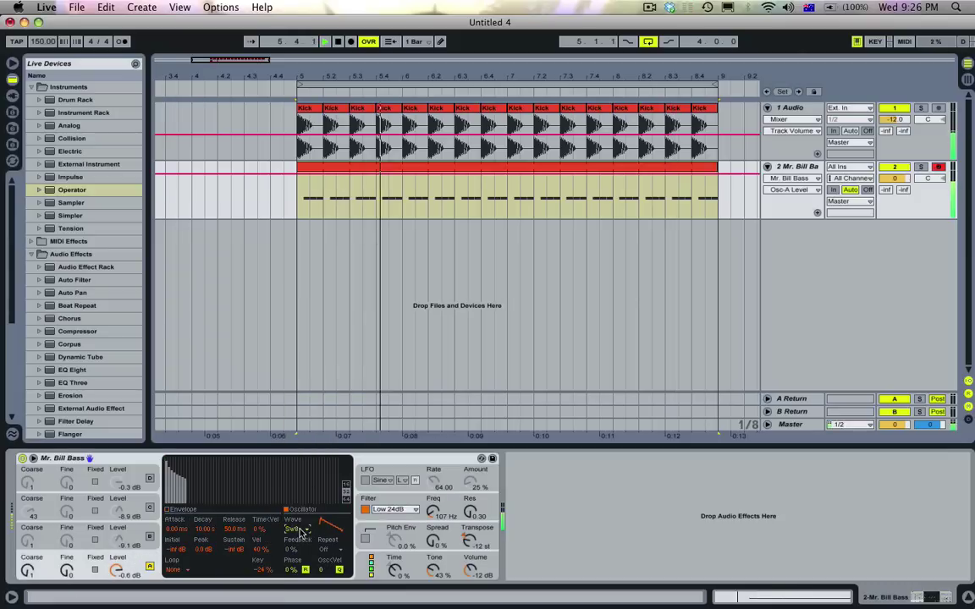
Compare the Saw 32 and Saw 16 waveforms on oscillator A against the loop, ending back on Saw 8.
left_click(298, 529)
left_click(300, 376)
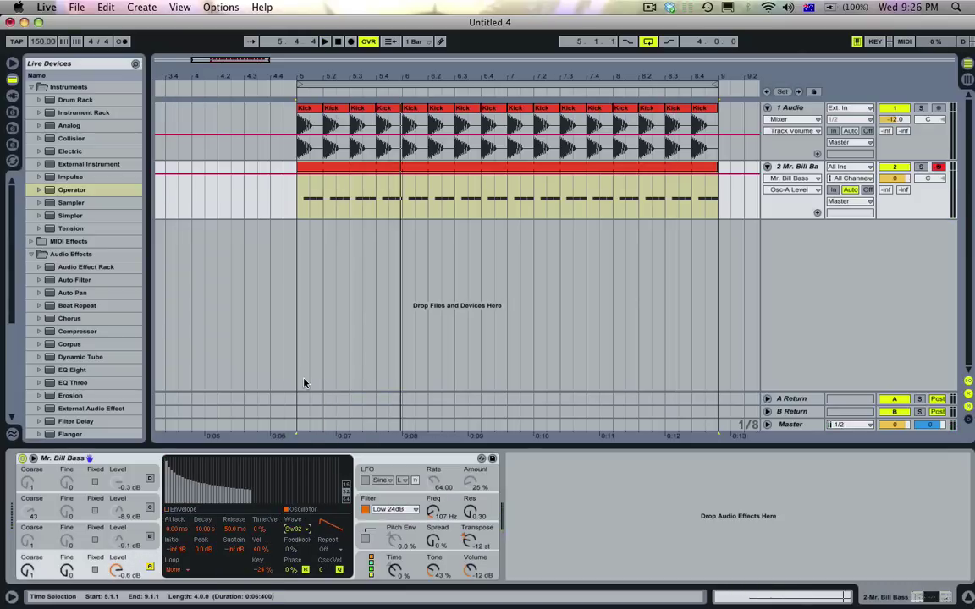
left_click(296, 529)
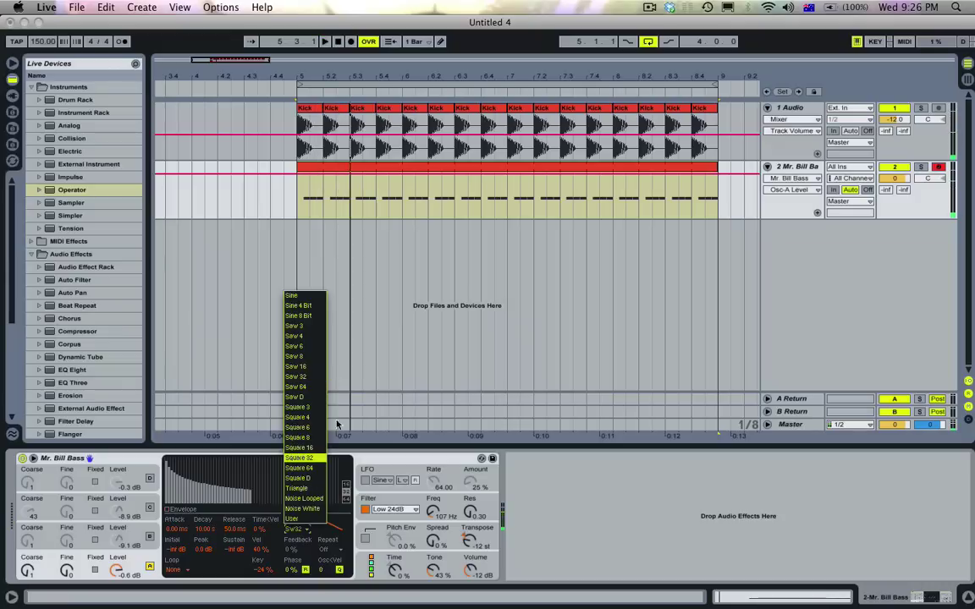
left_click(310, 366)
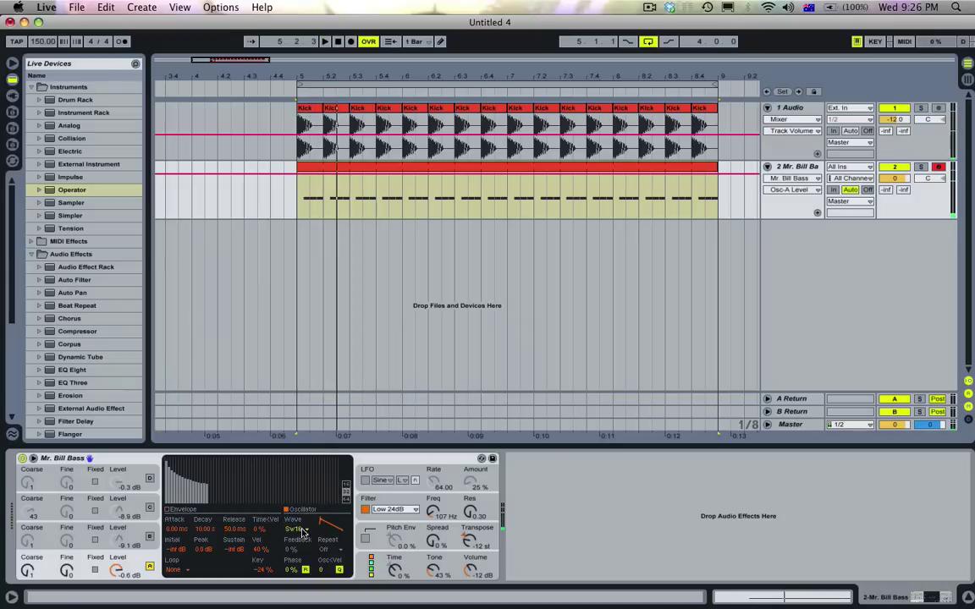
left_click(296, 530)
left_click(307, 351)
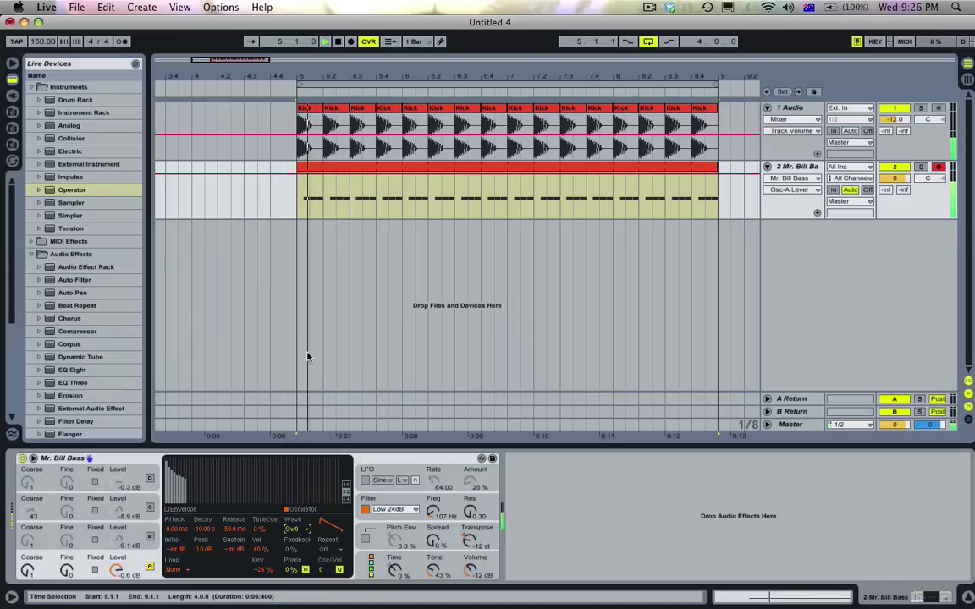
Lower the filter frequency to 71.4 Hz and the filter envelope's decay slope to 62%, auditioning the loop.
key("space")
left_click_drag(432, 511, 432, 521)
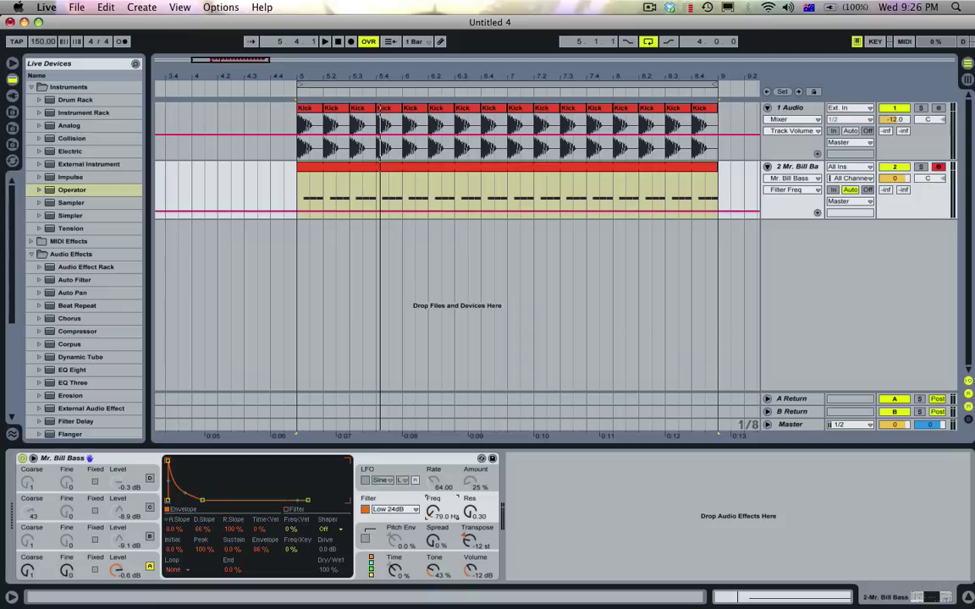
key("space")
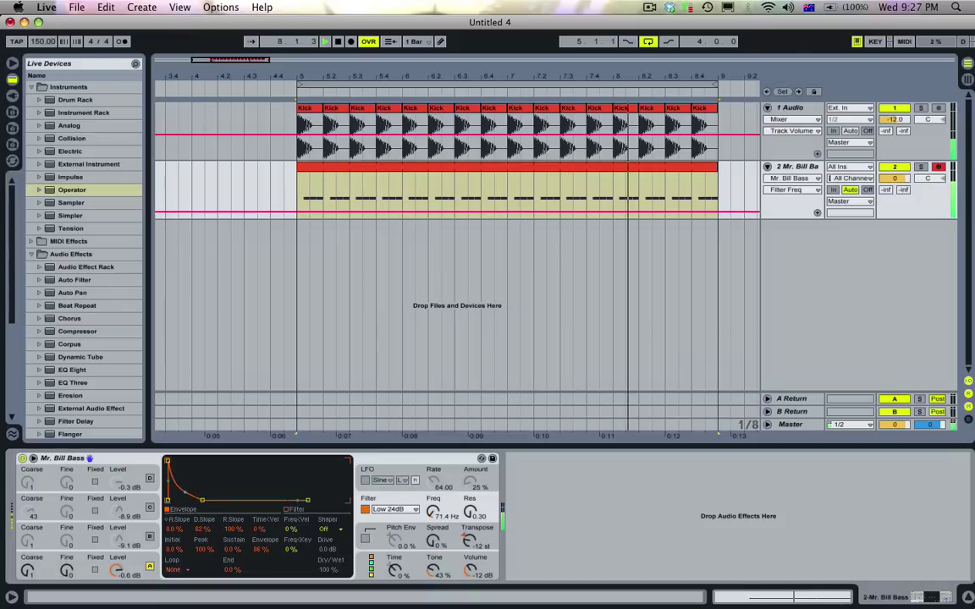
key("space")
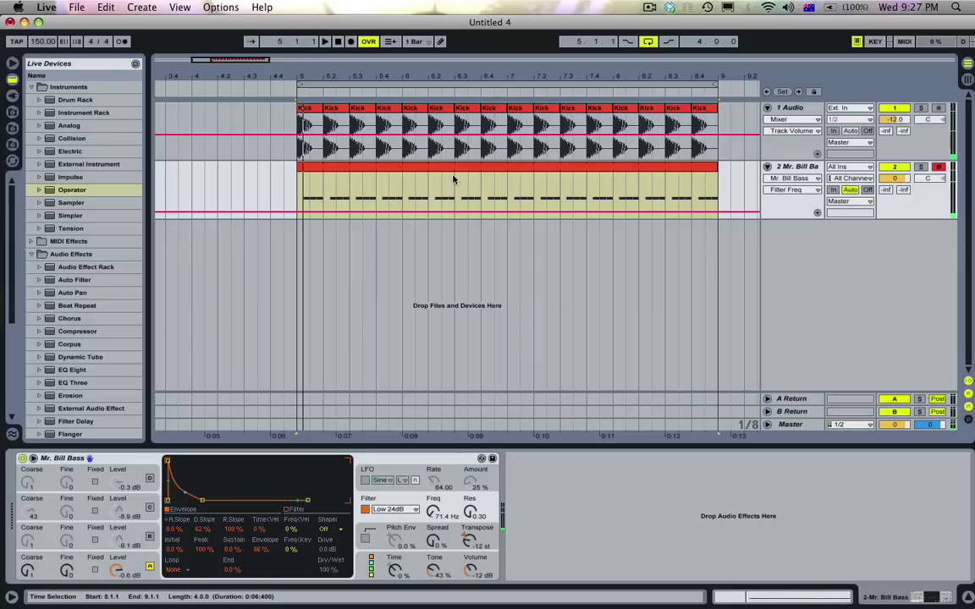
Lower the bass Operator's volume to -17 dB during playback, checking the track levels in the enlarged Session mixer.
left_click(471, 574)
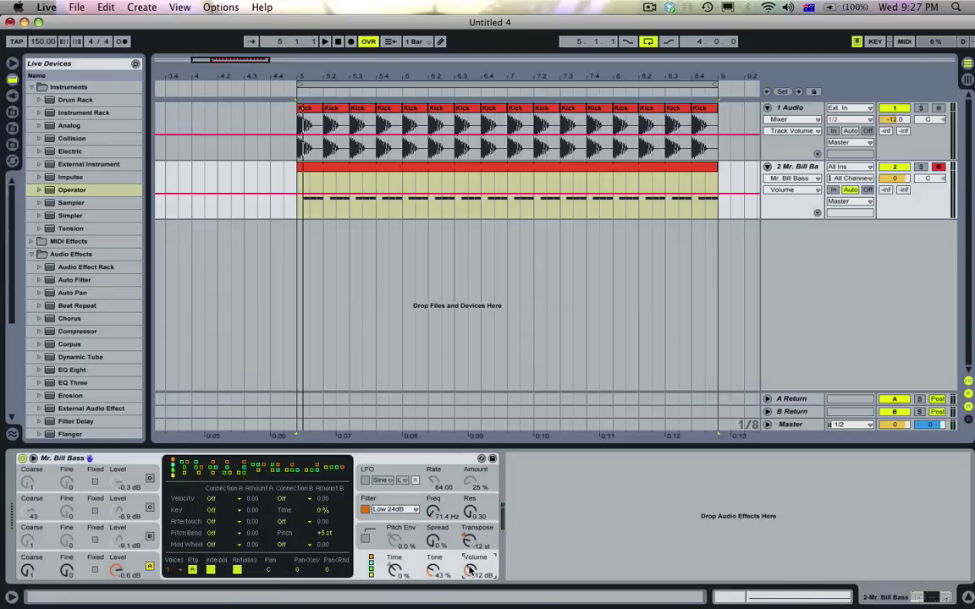
key("Tab")
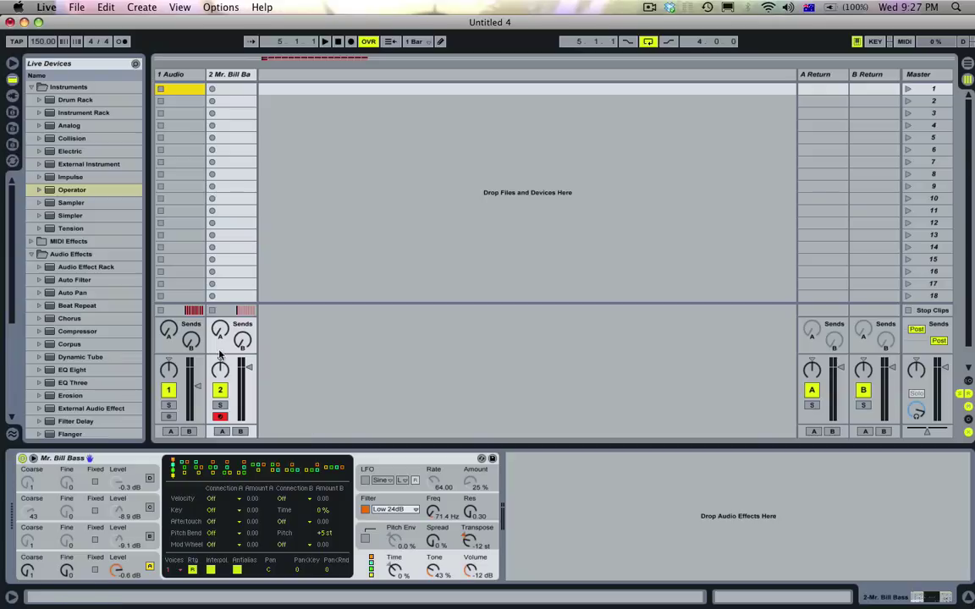
left_click_drag(229, 353, 224, 231)
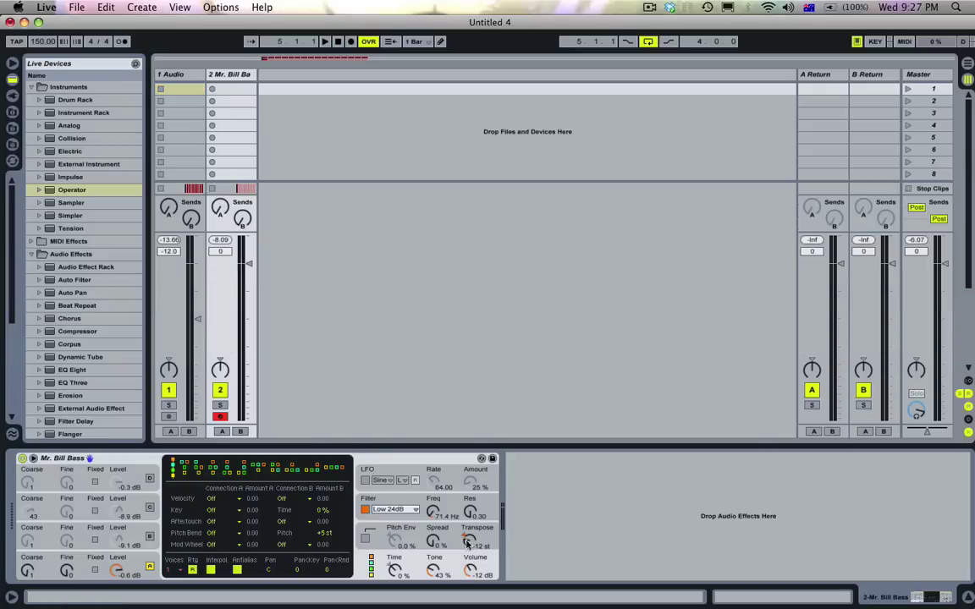
key("space")
left_click_drag(466, 570, 467, 587)
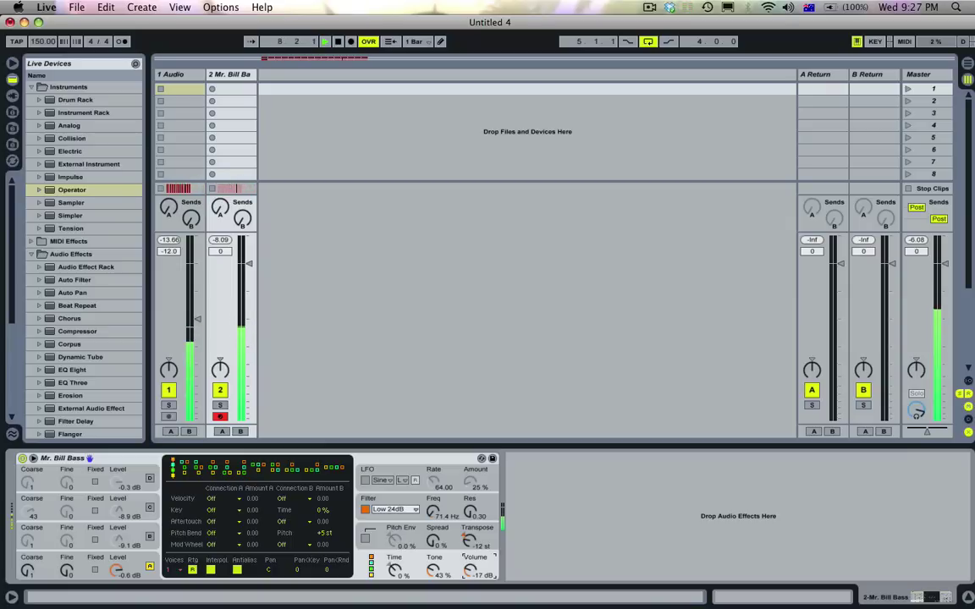
key("space")
key("Tab")
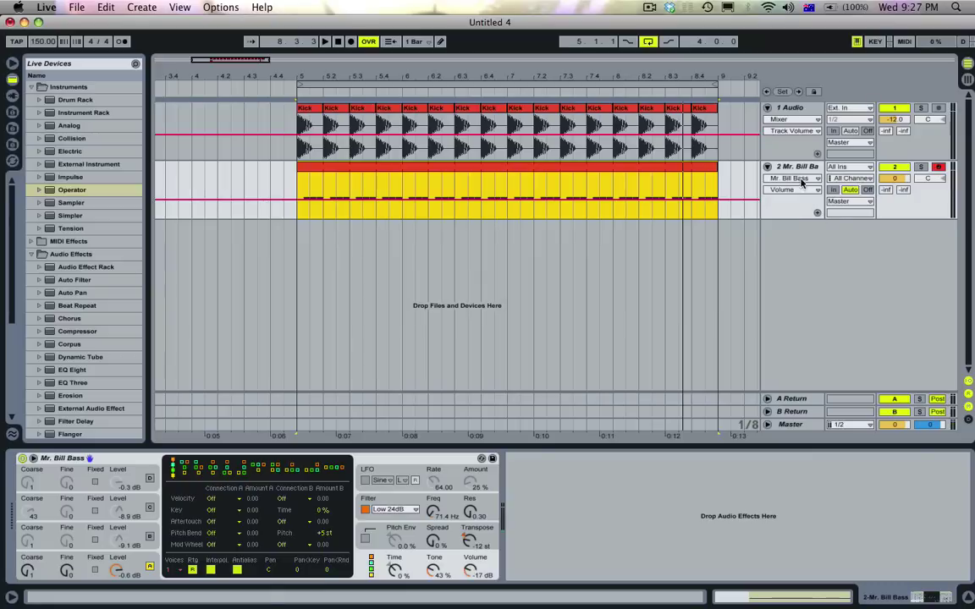
Add a third audio track below the bass and unfold it in the arrangement.
key("super+t")
scroll(705, 207, "right", 2)
key("Right")
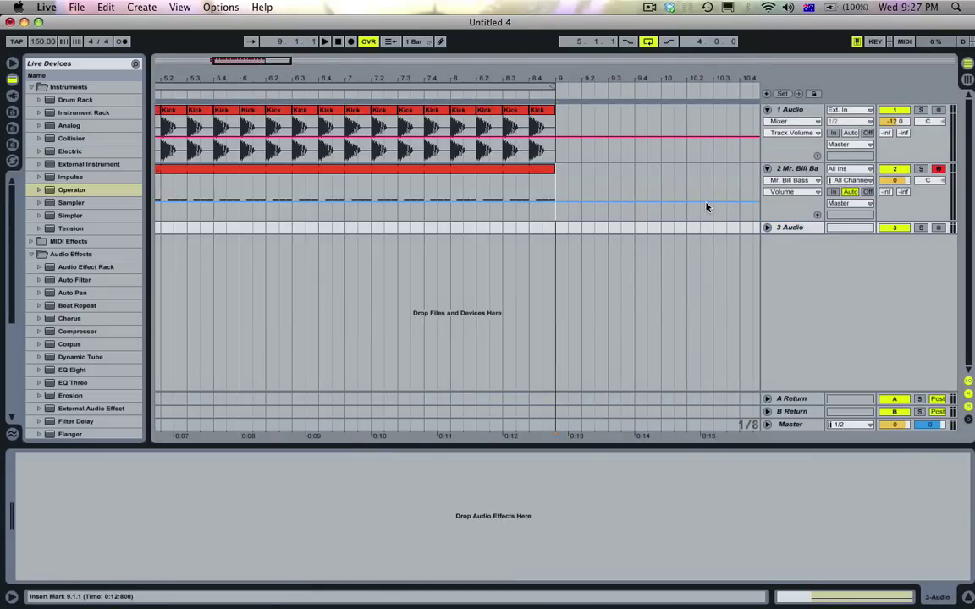
double_click(814, 231)
scroll(599, 203, "left", 2)
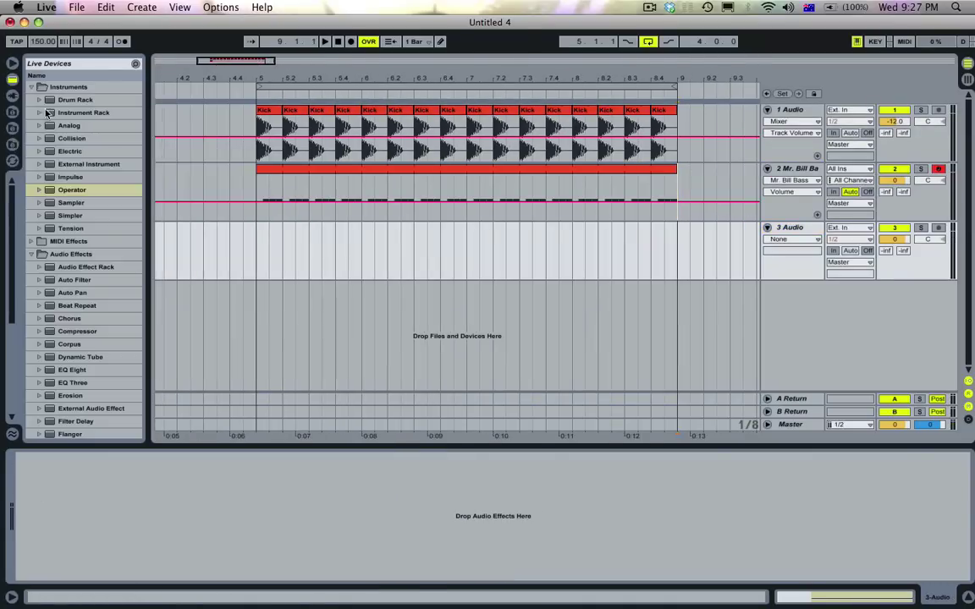
Rename the three tracks Kick, Bass and OpenHat.
left_click(796, 114)
type("Ki")
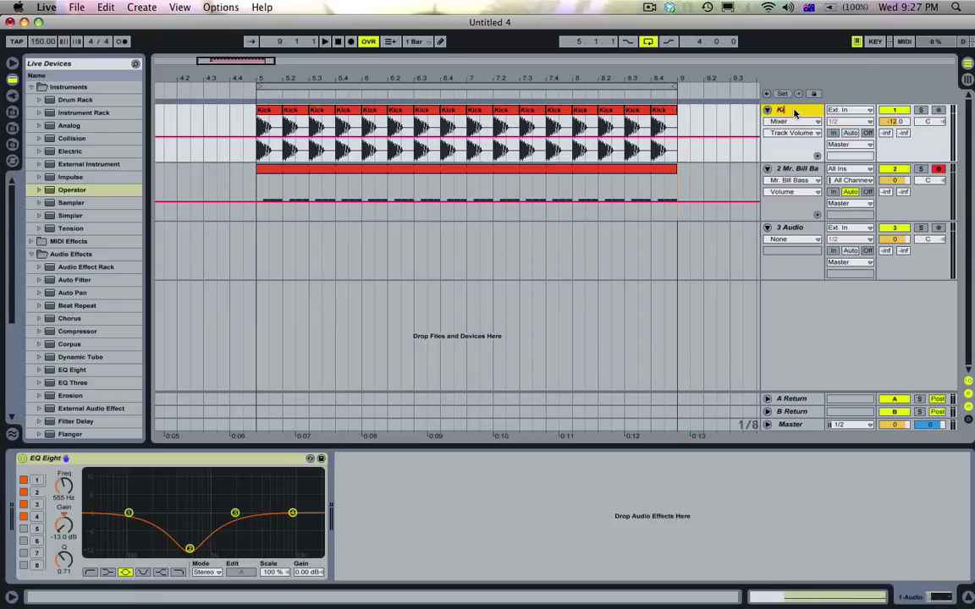
type("ck")
key("Tab")
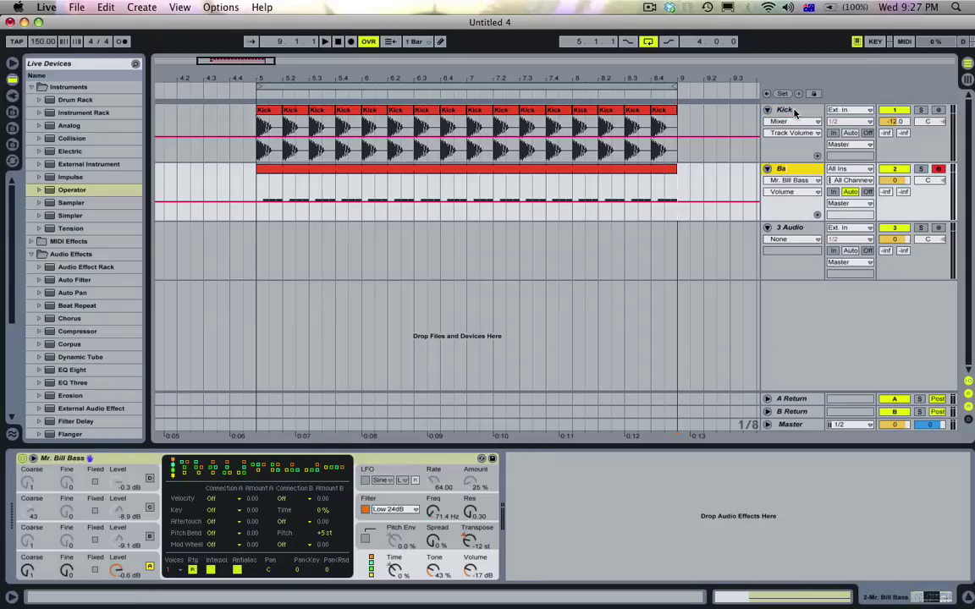
key("Tab")
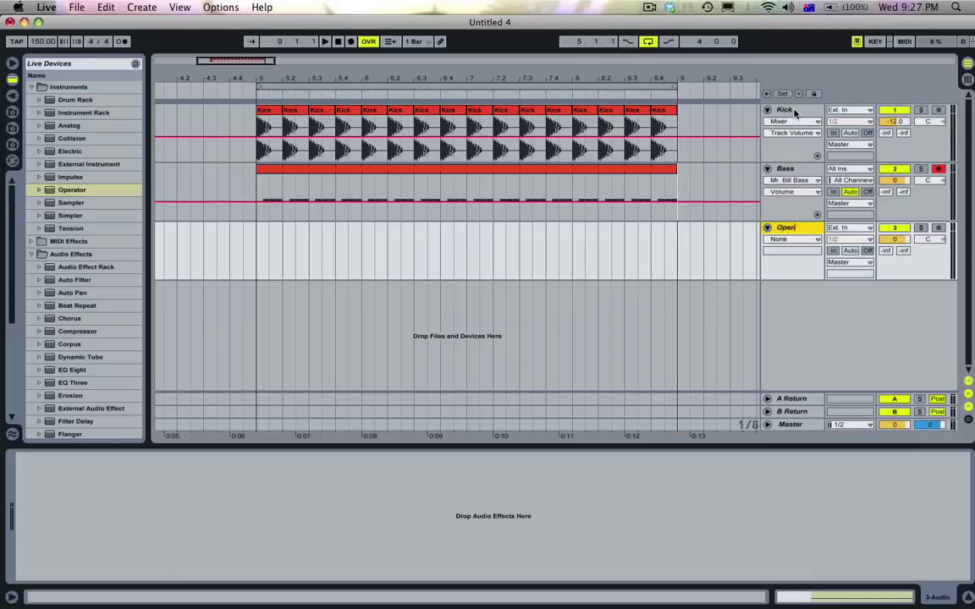
Open the HIHATS folder of the Essential Drums & Percussion sample library.
left_click(12, 144)
double_click(60, 228)
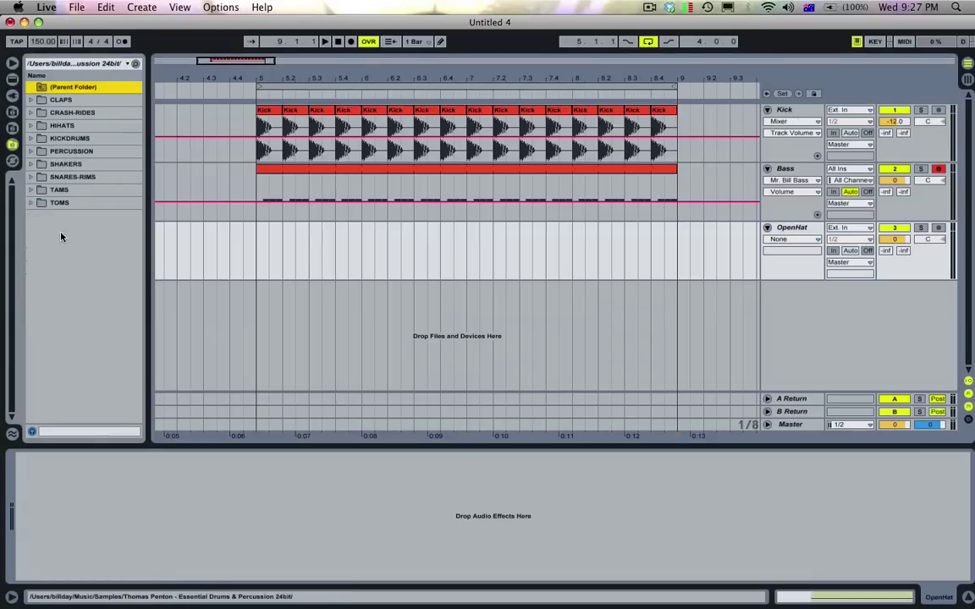
double_click(62, 125)
Audition the hi-hat samples from HIHAT6(OPEN) onward and place HIHAT12(OPEN).wav at 5.1.3 on the OpenHat track.
left_click(82, 229)
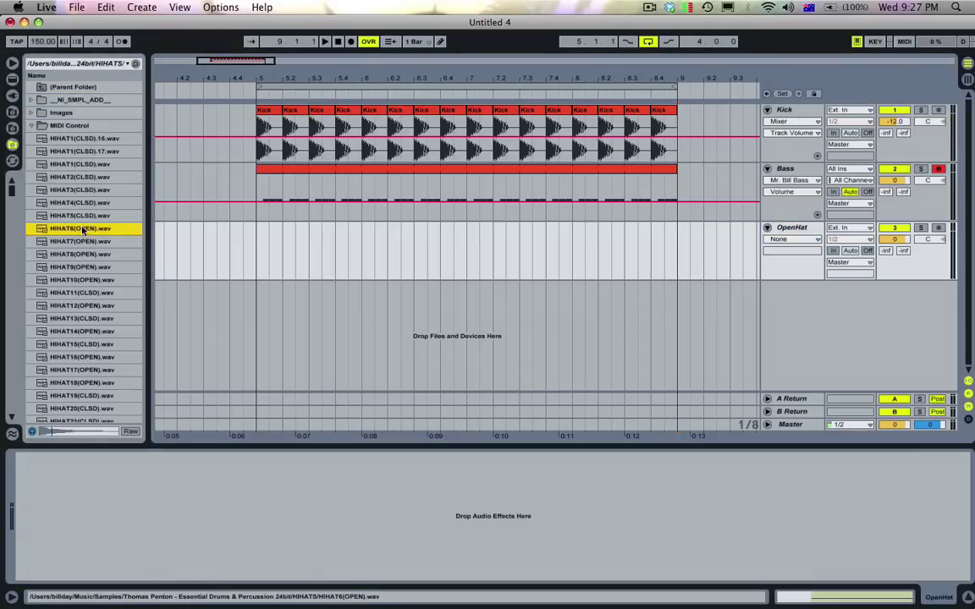
key("Down")
key("Down")
key("Down")
key("Down")
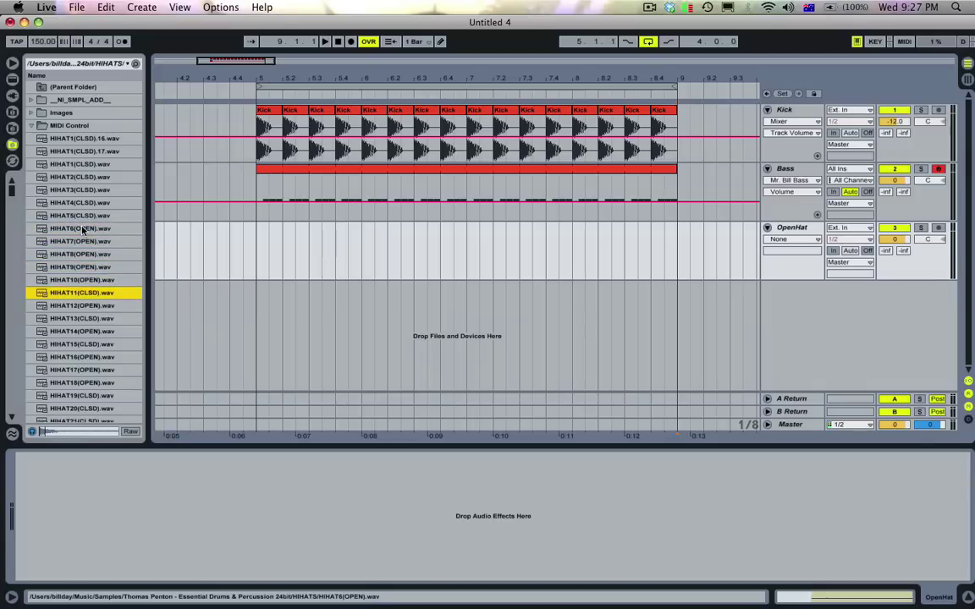
key("Down")
key("Down")
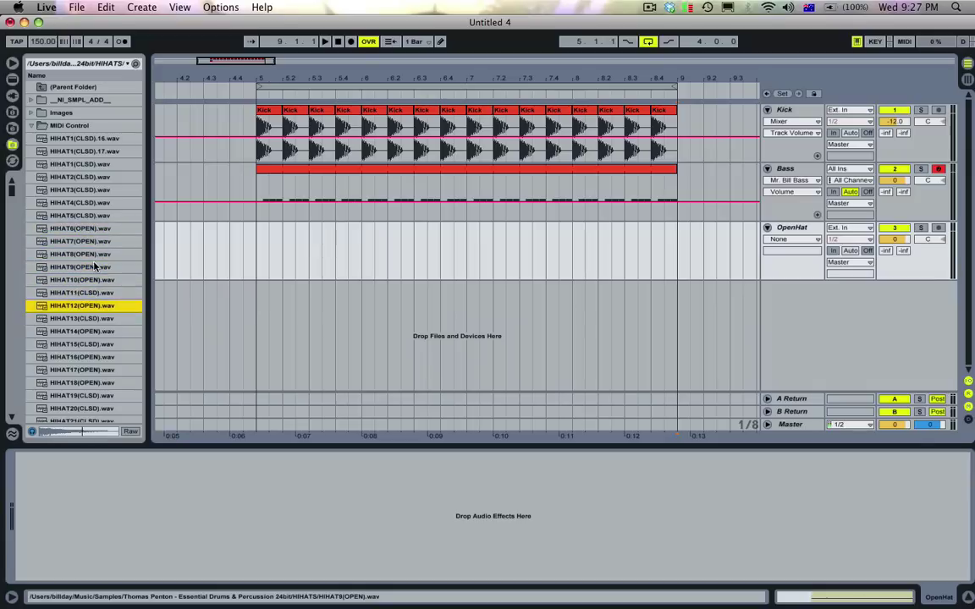
left_click_drag(69, 307, 275, 229)
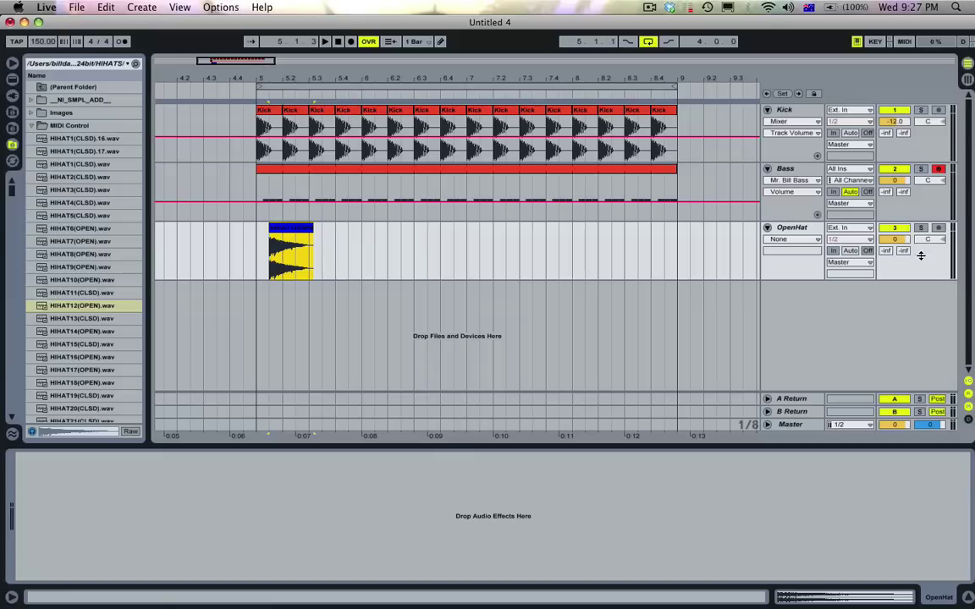
Set the OpenHat track's volume to -12 dB.
left_click(901, 243)
type("-12")
key("Return")
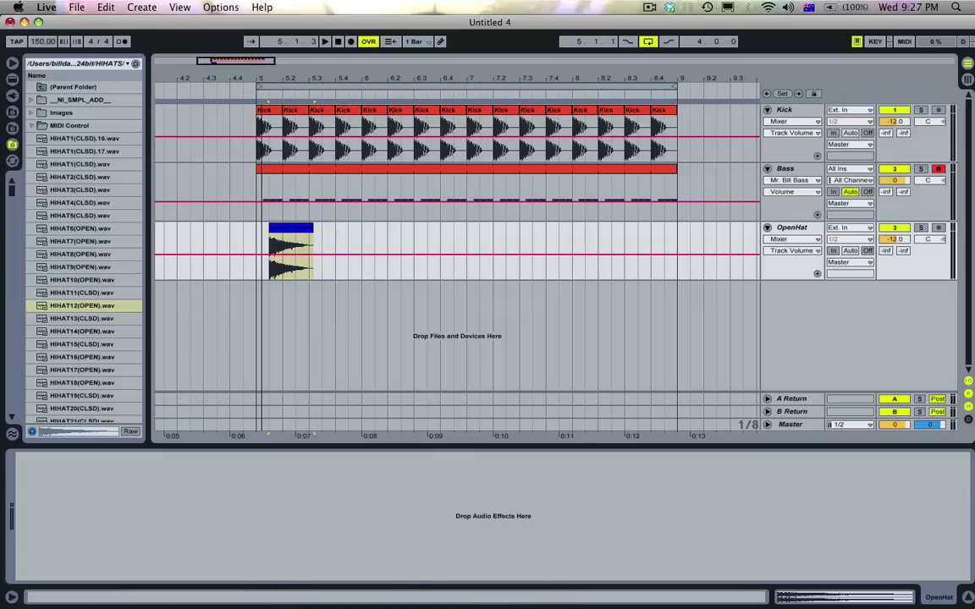
Cut the open hat clip's tail from 5.2.1 onward and play the loop to check it.
left_click_drag(263, 77, 264, 88)
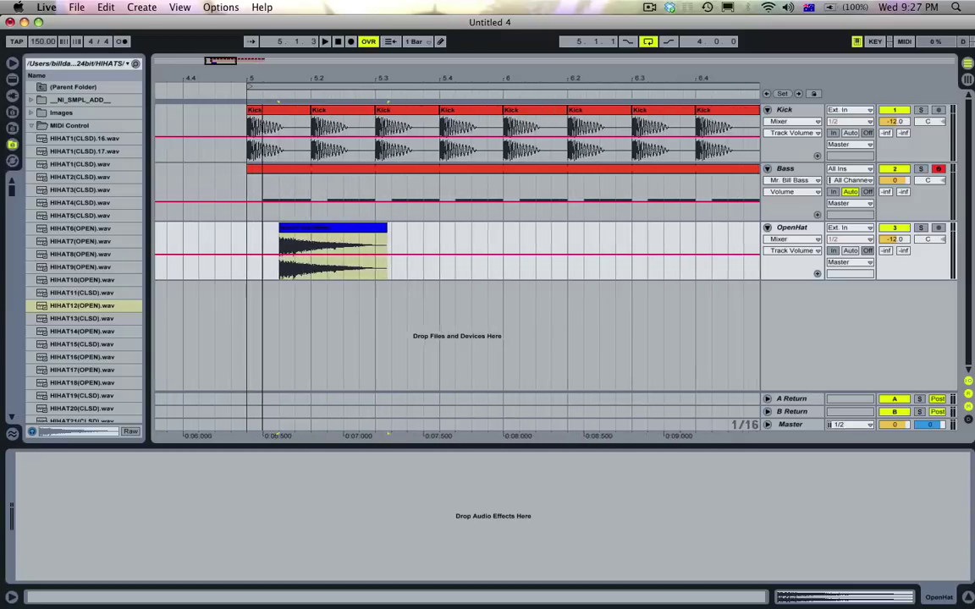
left_click_drag(412, 243, 316, 243)
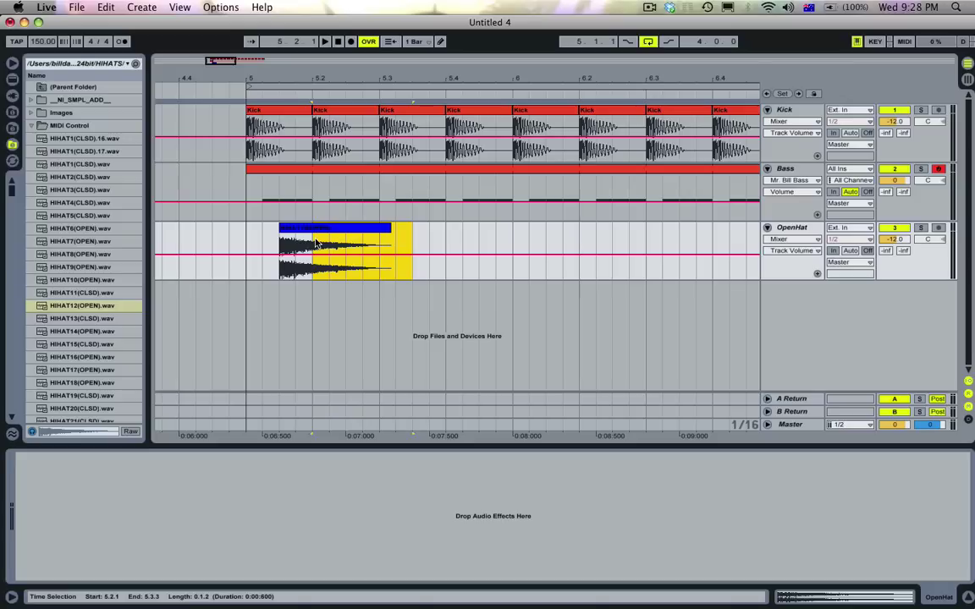
key("Delete")
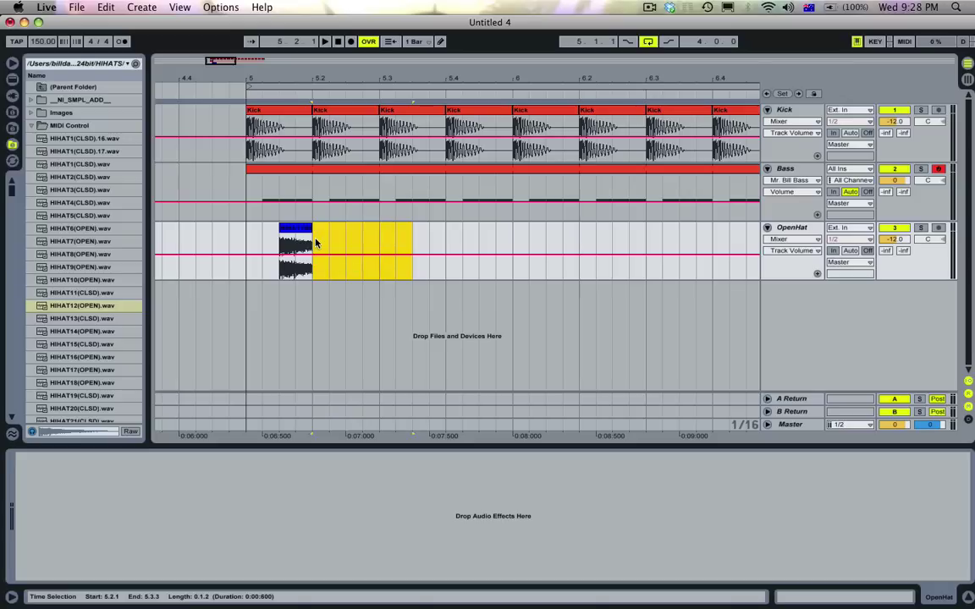
left_click(246, 246)
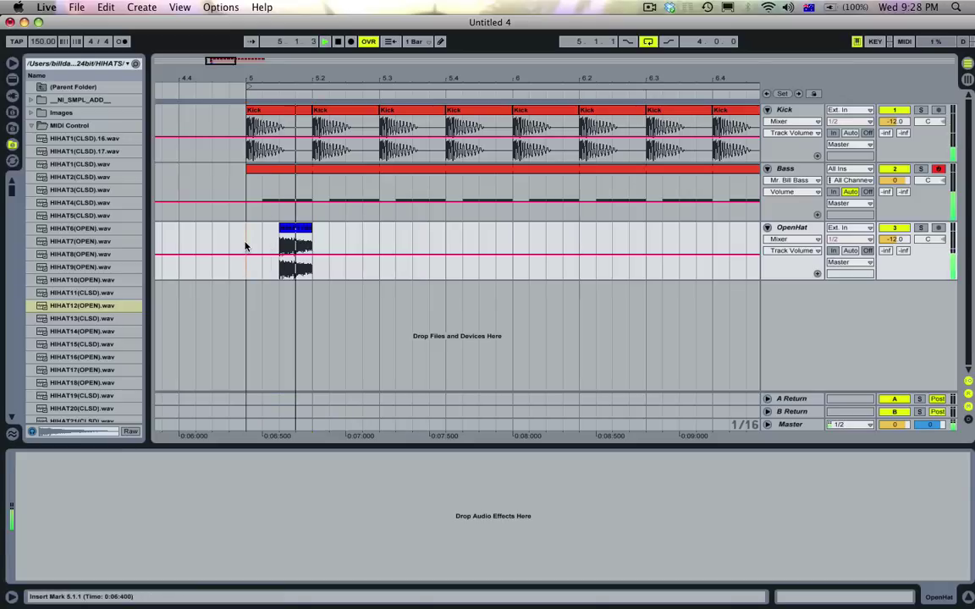
right_click(323, 244)
left_click(309, 245)
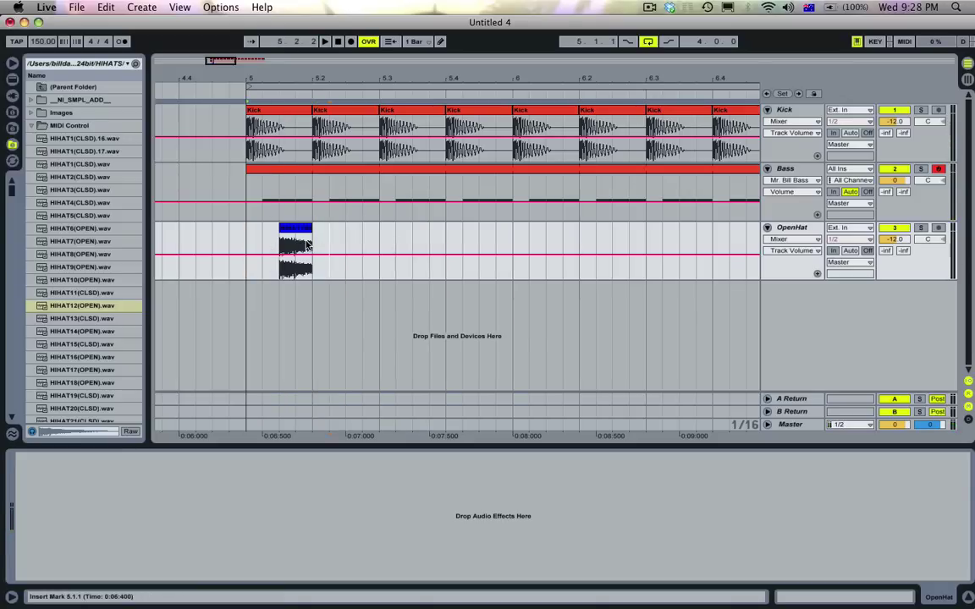
Shorten the open hat clip further to end at 5.1.4 and audition it with the kick and bass.
left_click_drag(315, 245, 298, 246)
key("Delete")
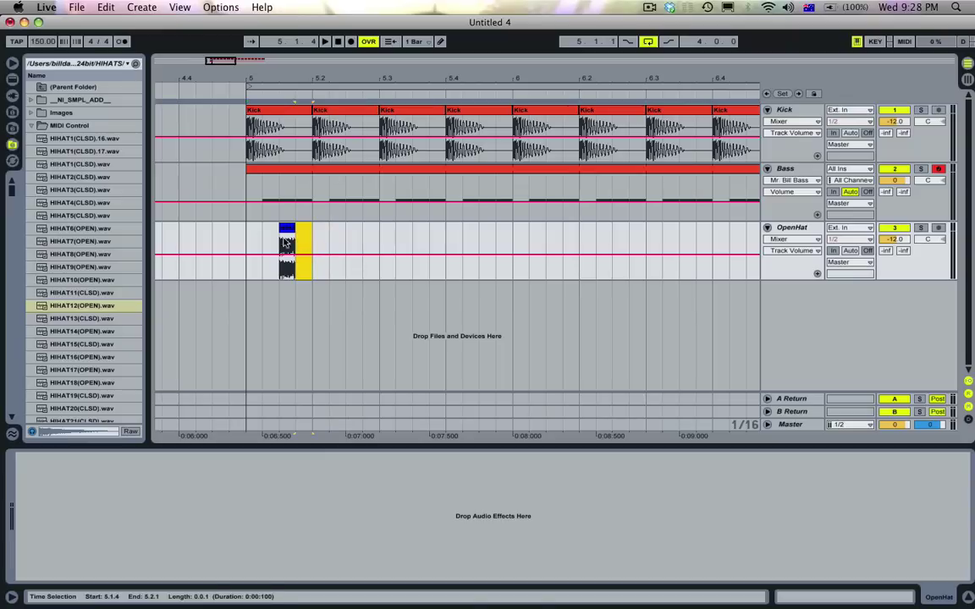
left_click(248, 238)
key("space")
key("space")
key("space")
left_click(312, 242)
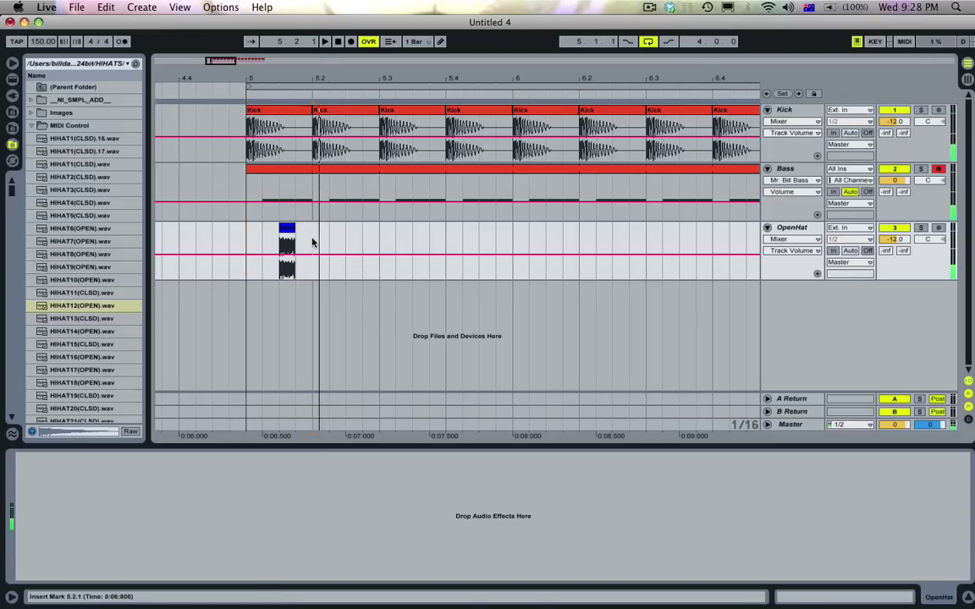
key("space")
Duplicate the one-beat section containing the open hat three times to fill bar 5.
left_click_drag(313, 243, 252, 242)
key("super+d")
key("super+d")
key("super+d")
Duplicate the full bar of open hats three times to reach bar 9, and play the loop.
left_click(252, 242, "shift")
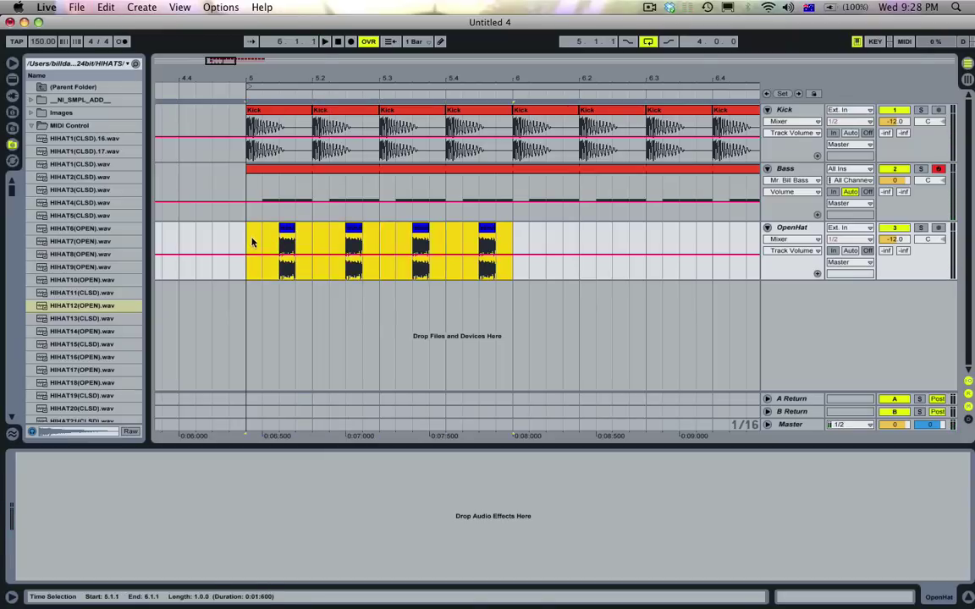
left_click_drag(337, 81, 336, 60)
key("super+d")
key("super+d")
key("super+d")
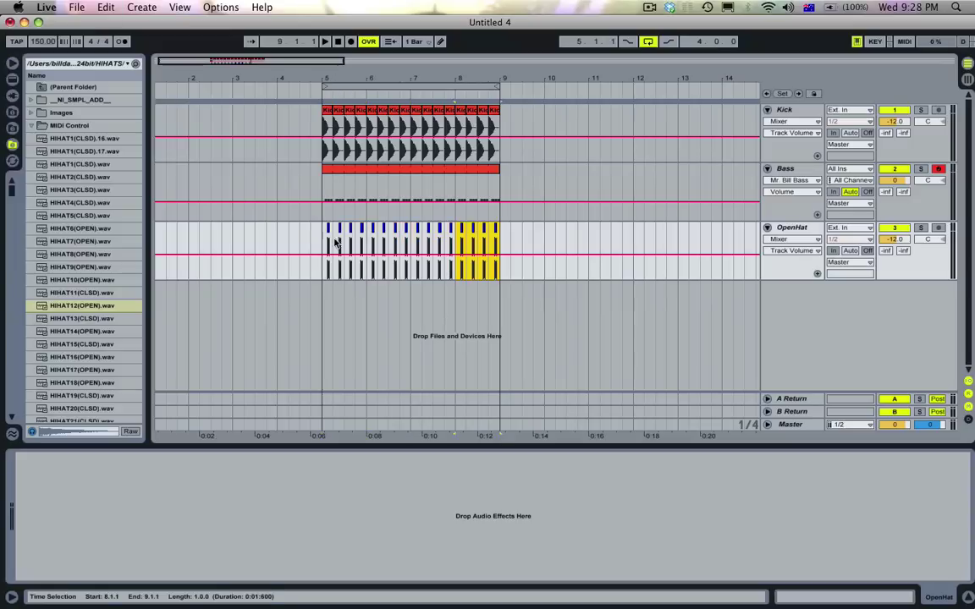
left_click(318, 243)
key("space")
left_click_drag(336, 80, 336, 106)
key("space")
Add another audio track below OpenHat and name it Closed Hat.
key("super+t")
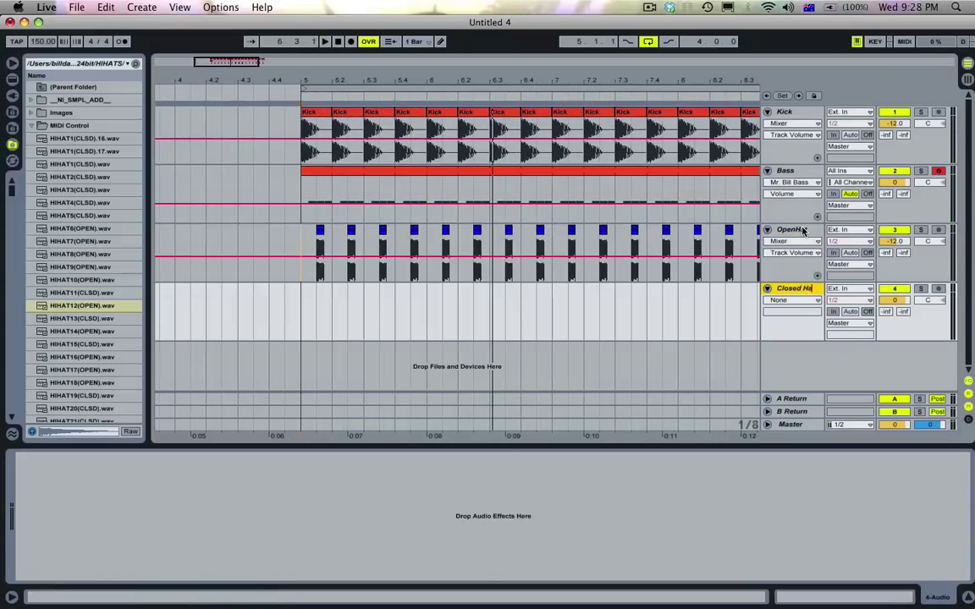
type("t")
key("Return")
Audition the hi-hat samples from HIHAT3(CLSD) onward and place HIHAT11(CLSD).wav at 5.1.1 on the Closed Hat track.
left_click(81, 193)
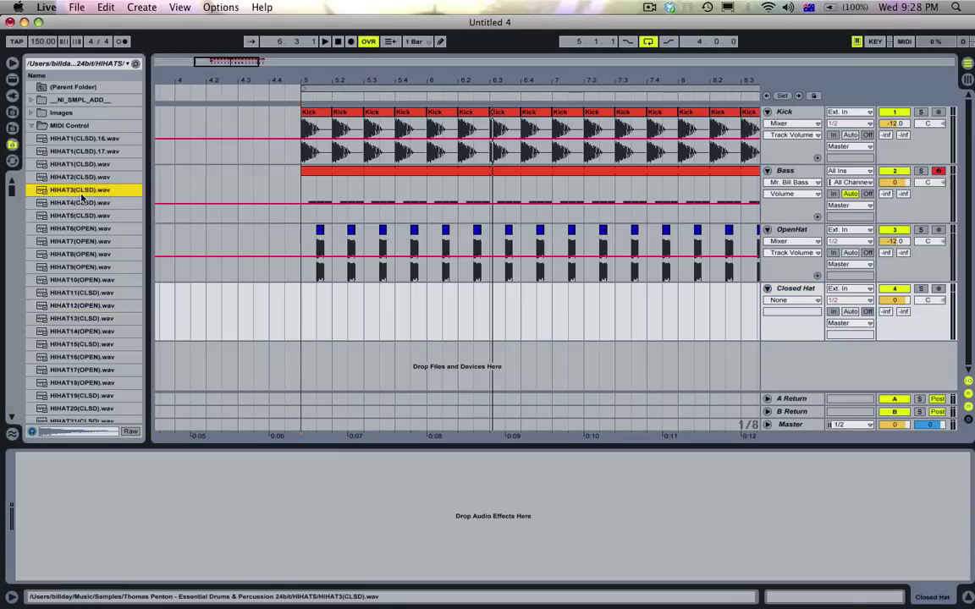
key("Down")
key("Down")
key("Down")
key("Down")
key("Down")
key("Down")
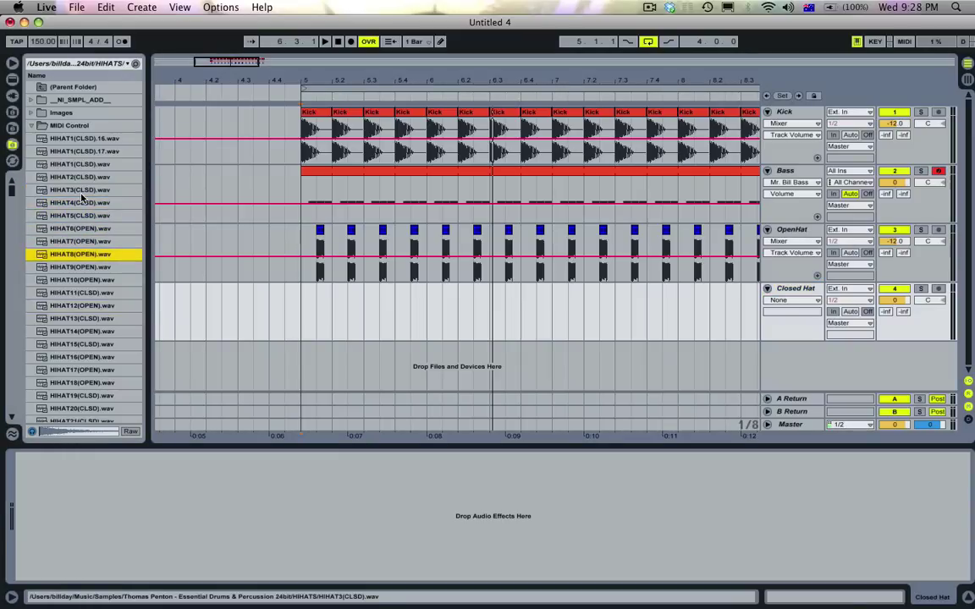
key("Down")
key("Down")
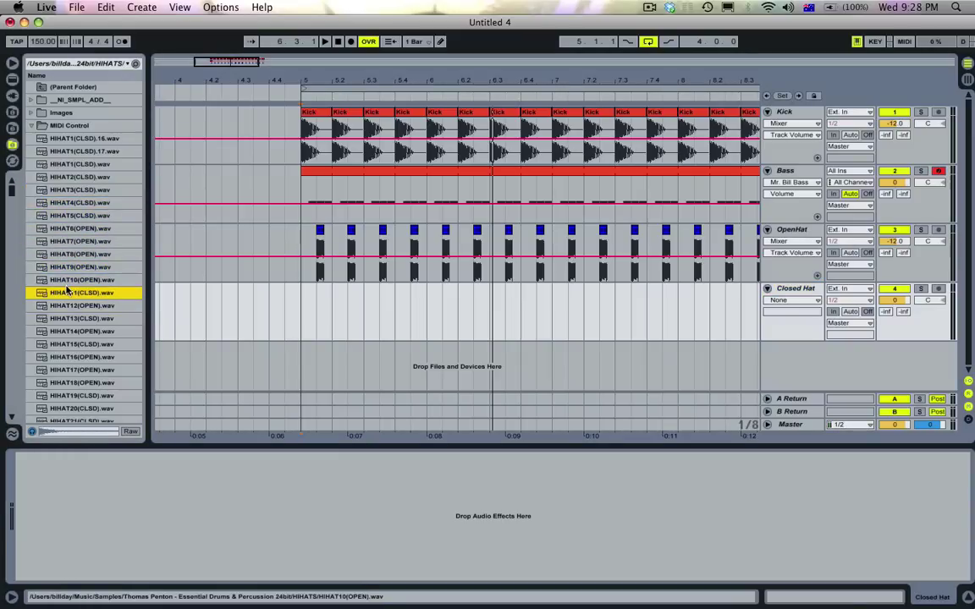
left_click_drag(66, 292, 306, 289)
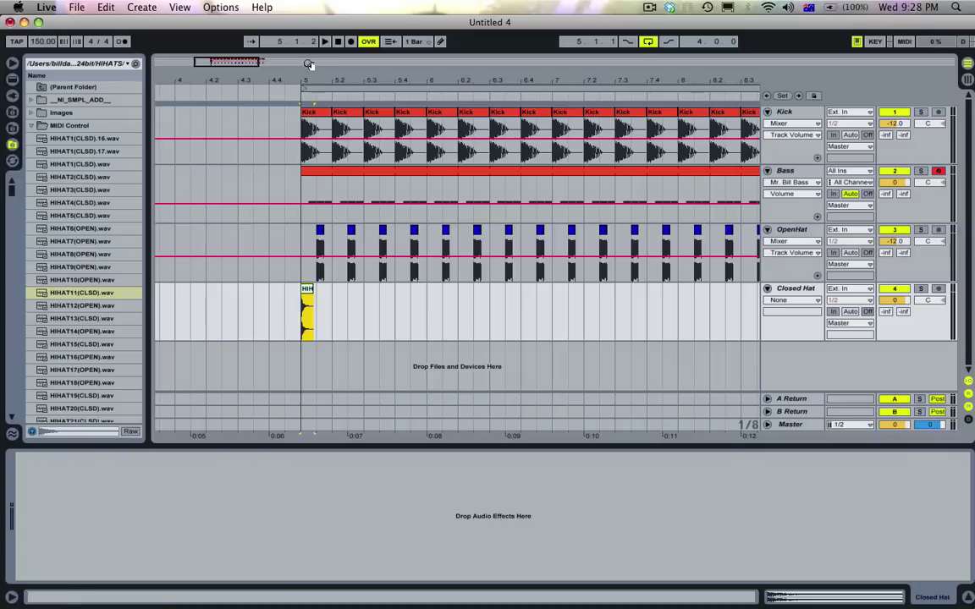
Duplicate the closed hat clip to 5.1.2 and 5.1.4, leaving the open hat's position empty.
left_click_drag(307, 76, 306, 152)
left_click_drag(372, 316, 300, 314)
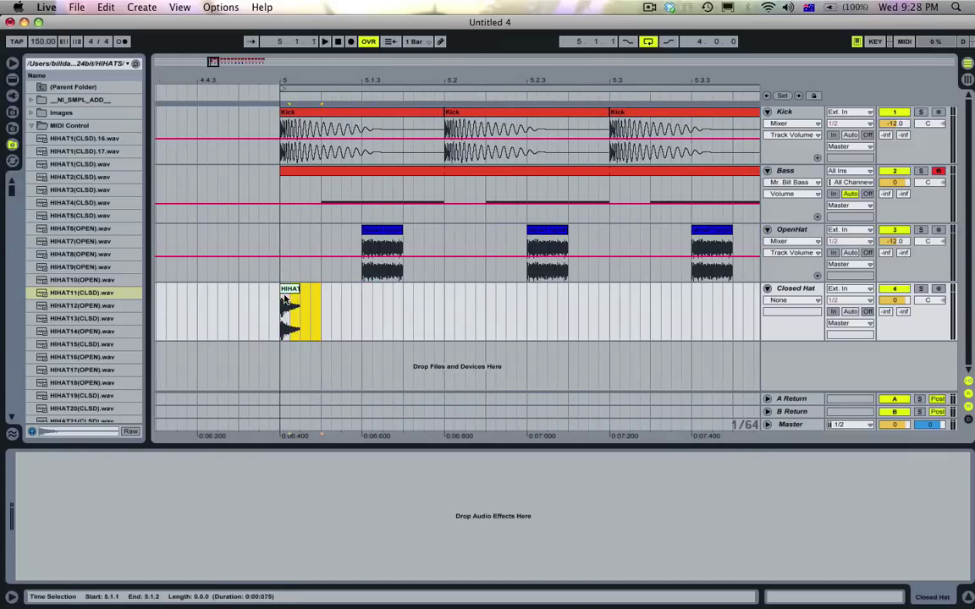
key("super+d")
left_click_drag(401, 304, 327, 306)
key("super+d")
Lower the first closed hat clip's gain to -8 dB and audition the pattern.
left_click(295, 289)
double_click(295, 290)
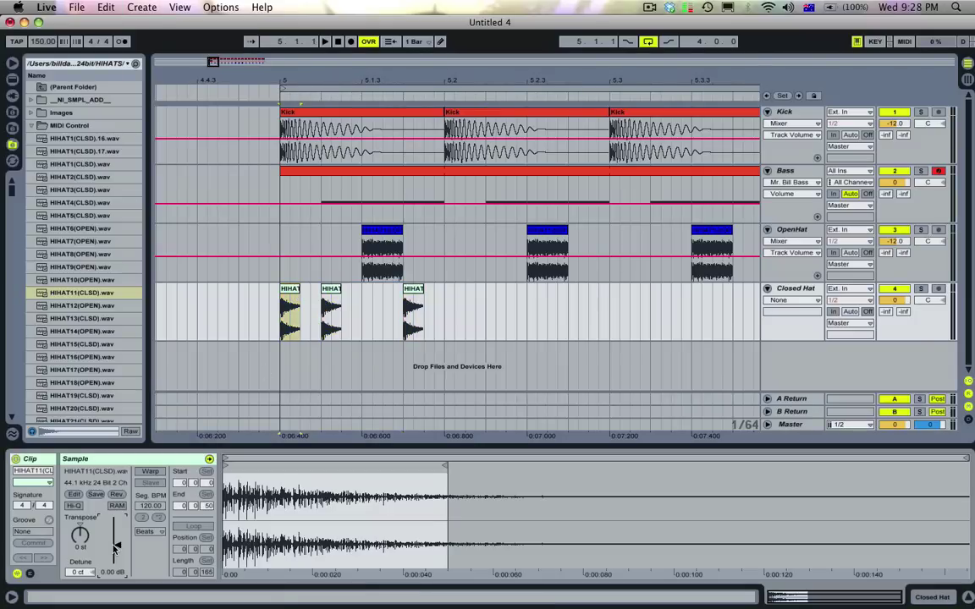
left_click_drag(114, 548, 113, 553)
key("space")
key("space")
key("space")
key("space")
key("space")
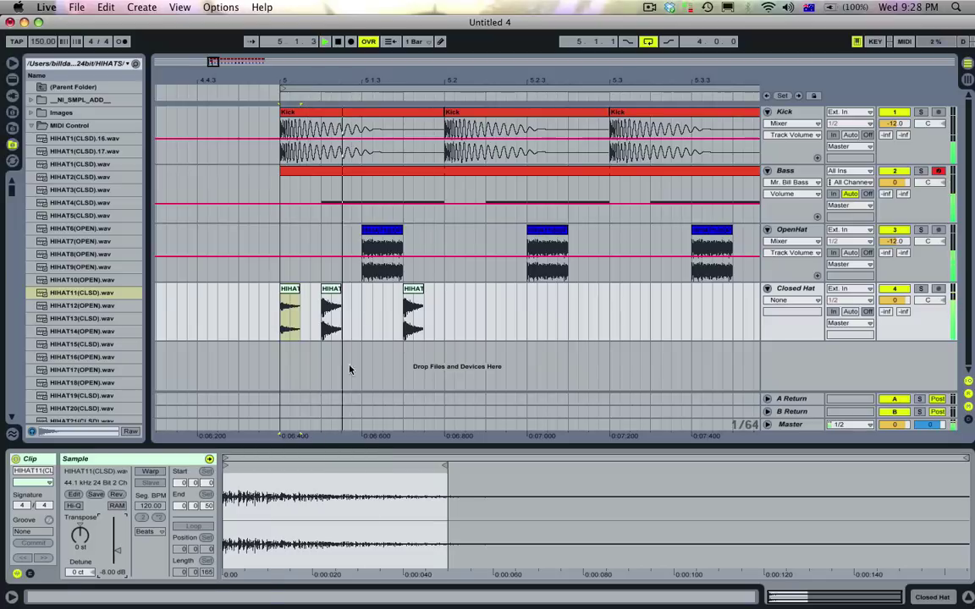
Trim the first closed hat clip to a 1/64-note length and play it from 5.1.1.
left_click(302, 318)
key("space")
left_click_drag(294, 317, 287, 317)
key("Delete")
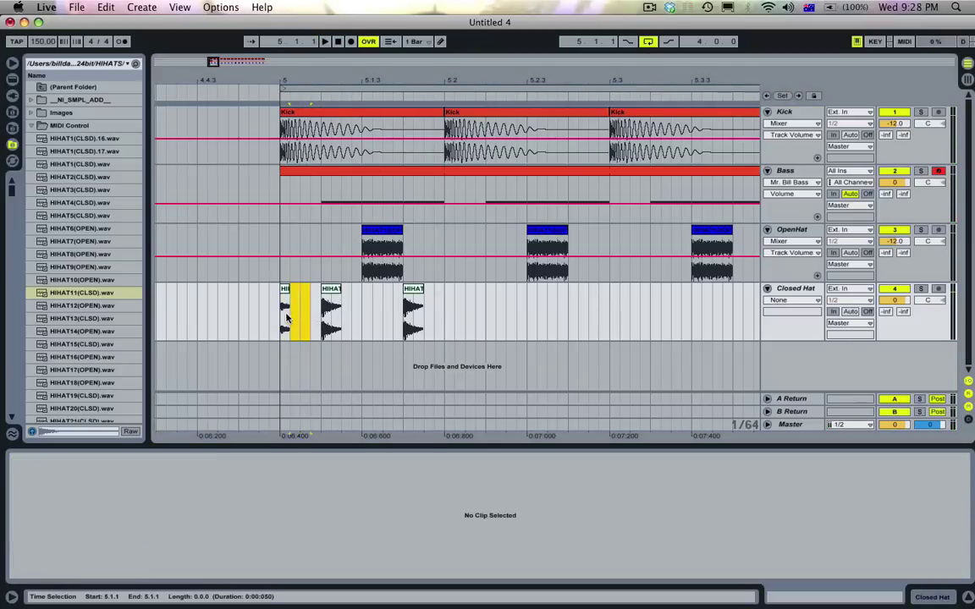
left_click(280, 317)
key("space")
key("space")
key("space")
Trim the closed hat clips at 5.1.2 and 5.1.4 to 1/64-note length and cut a 1/64 note off the first open hat clip's end.
left_click_drag(347, 317, 331, 317)
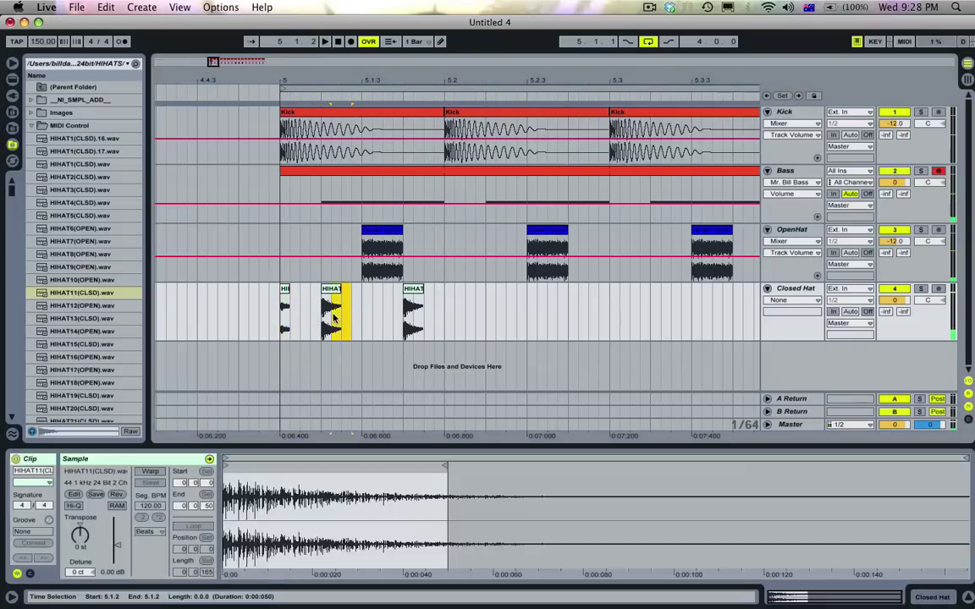
key("Delete")
left_click_drag(423, 318, 412, 317)
key("Delete")
left_click(394, 246)
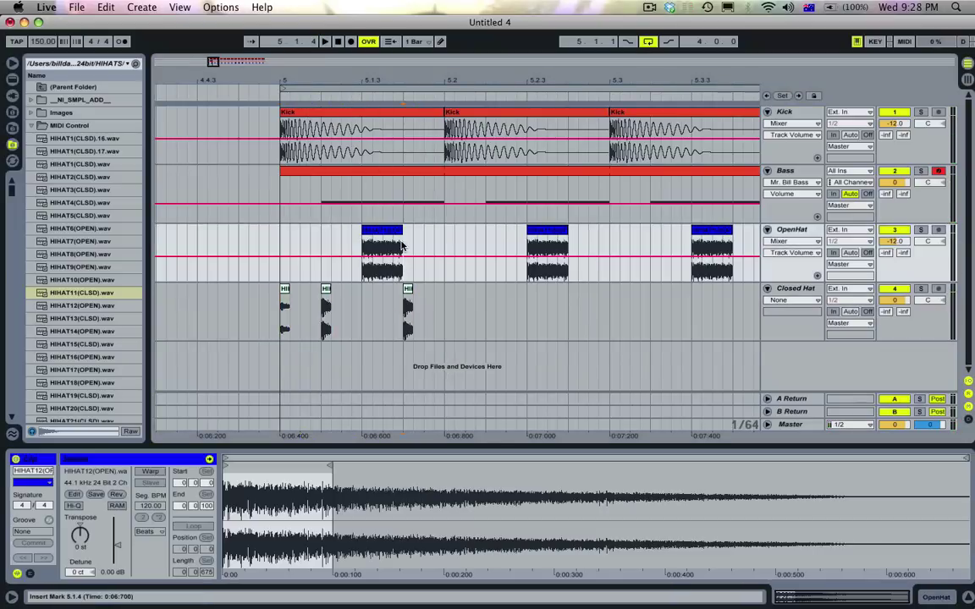
key("Delete")
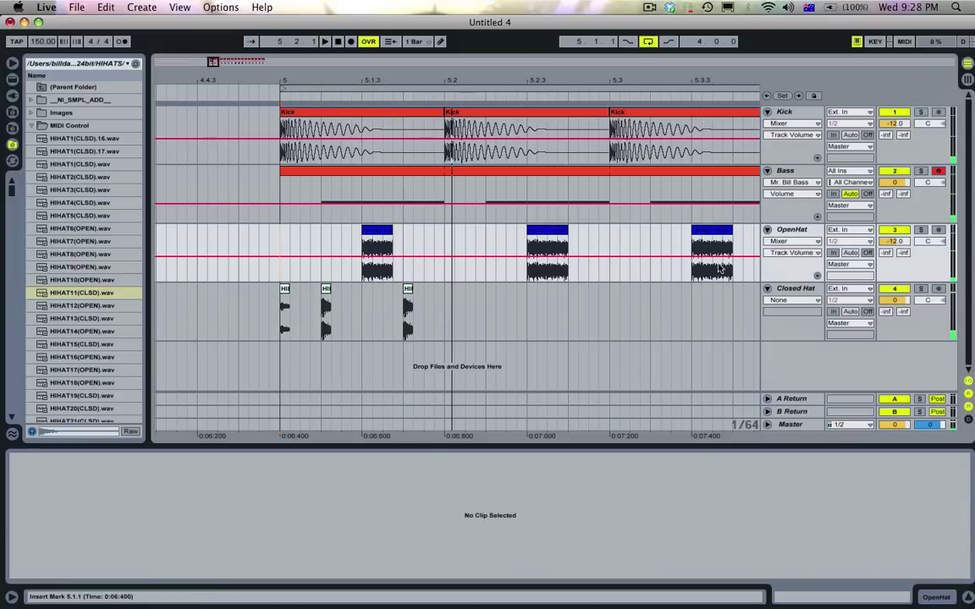
Add EQ Eight to the Closed Hat track, set band 1 to low cut at about 3.01 kHz, and audition it.
left_click(791, 289)
left_click(12, 78)
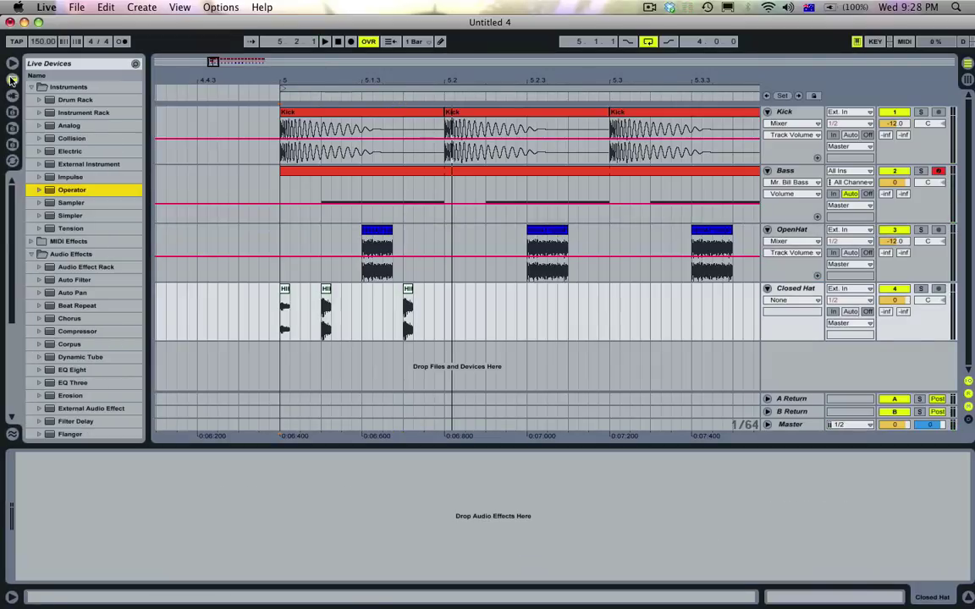
double_click(72, 308)
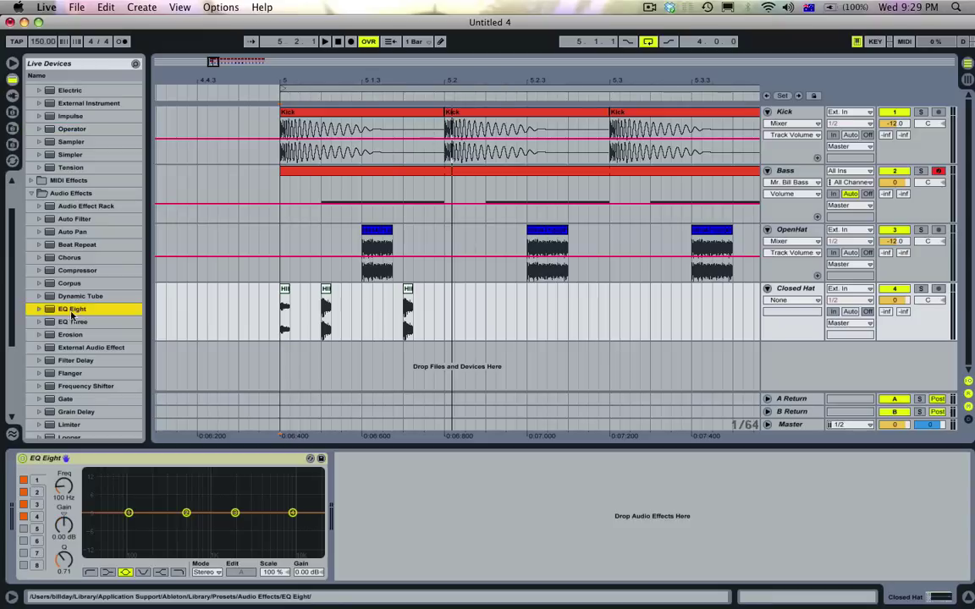
left_click(90, 572)
left_click_drag(60, 493, 61, 493)
key("space")
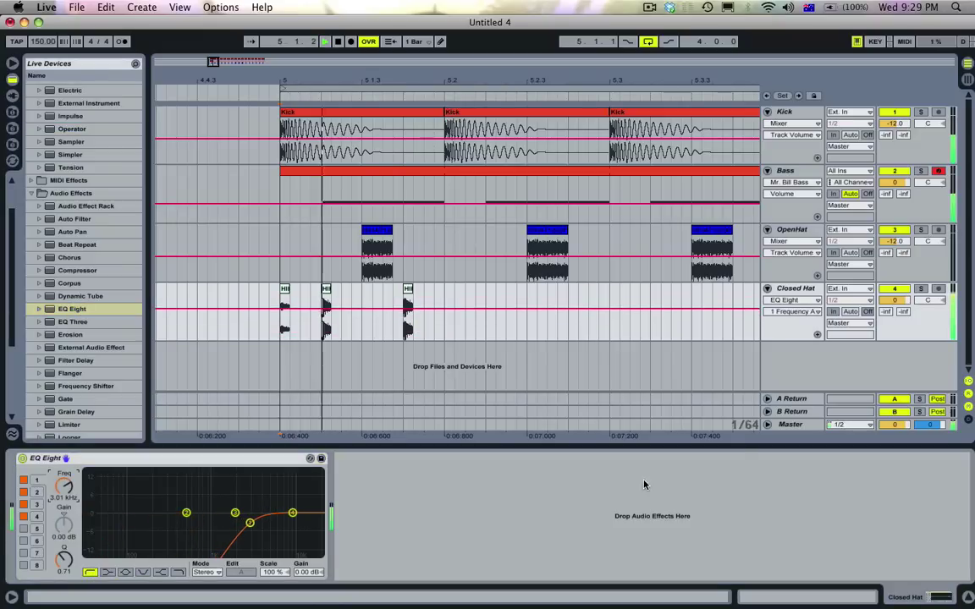
Set the Closed Hat track volume to -12 dB and play the pattern.
left_click(897, 303)
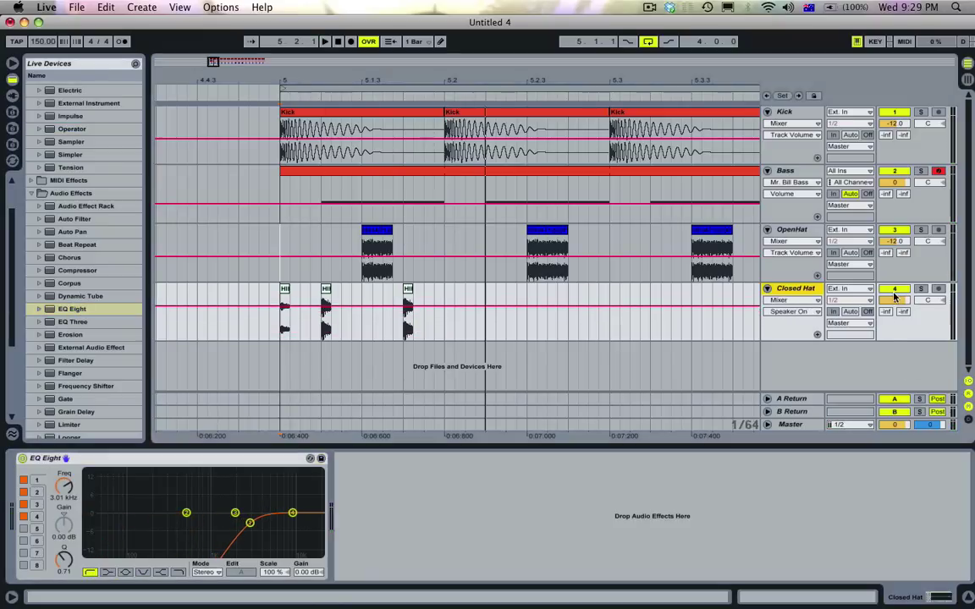
type("-12")
key("Return")
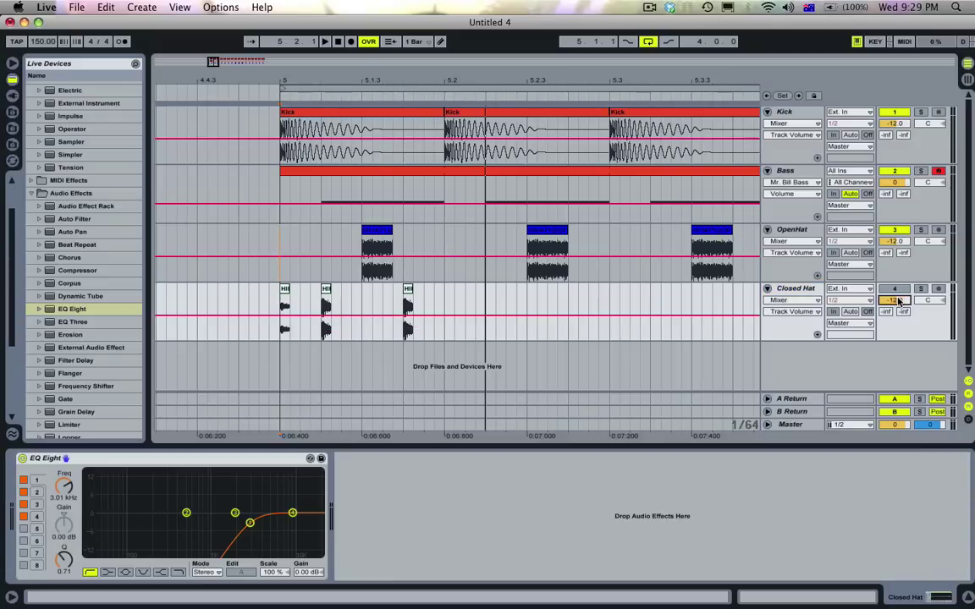
key("space")
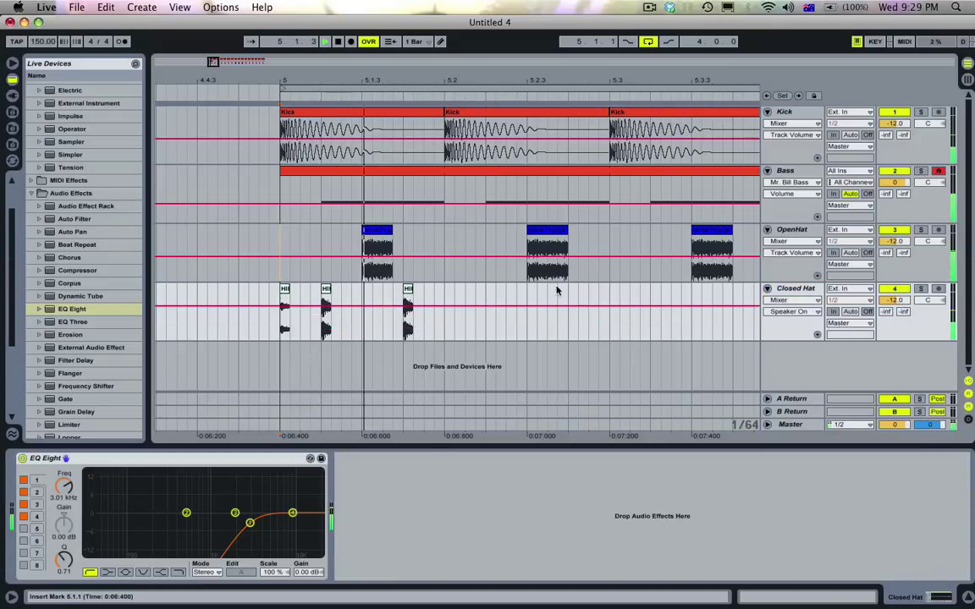
Raise the Closed Hat's low-cut frequency to about 4.12 kHz while auditioning, and select the OpenHat track.
left_click(72, 486)
key("space")
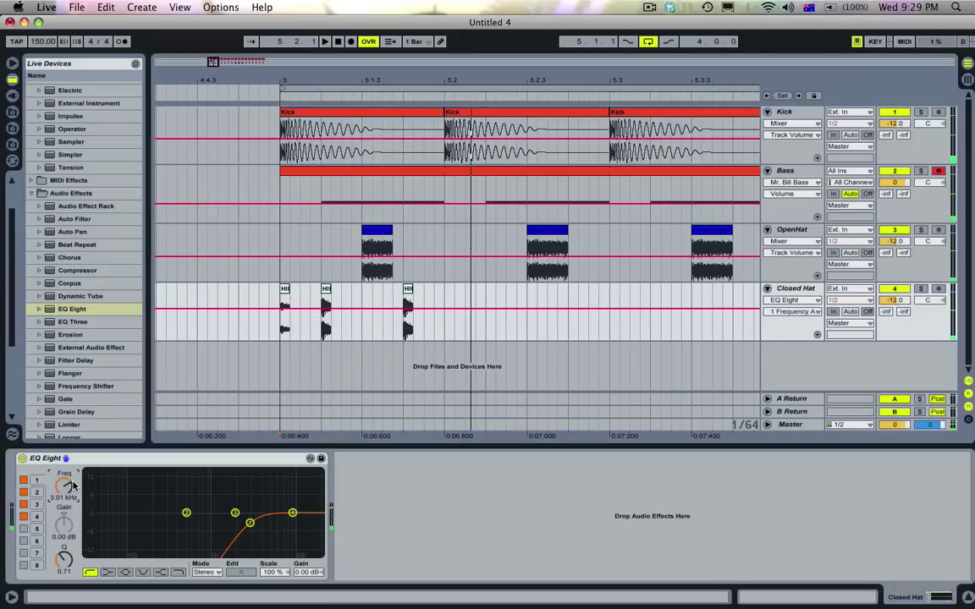
key("space")
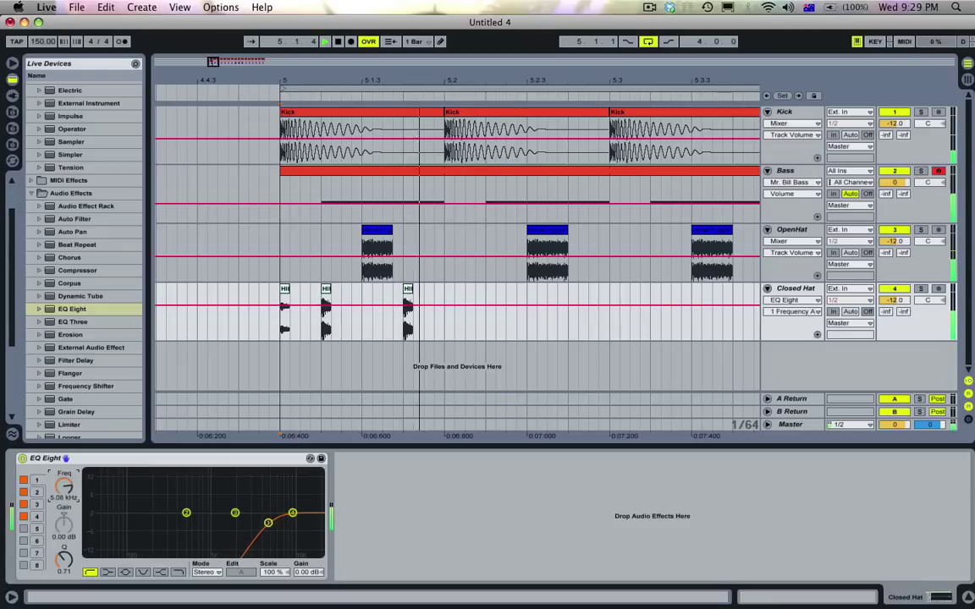
left_click(800, 234)
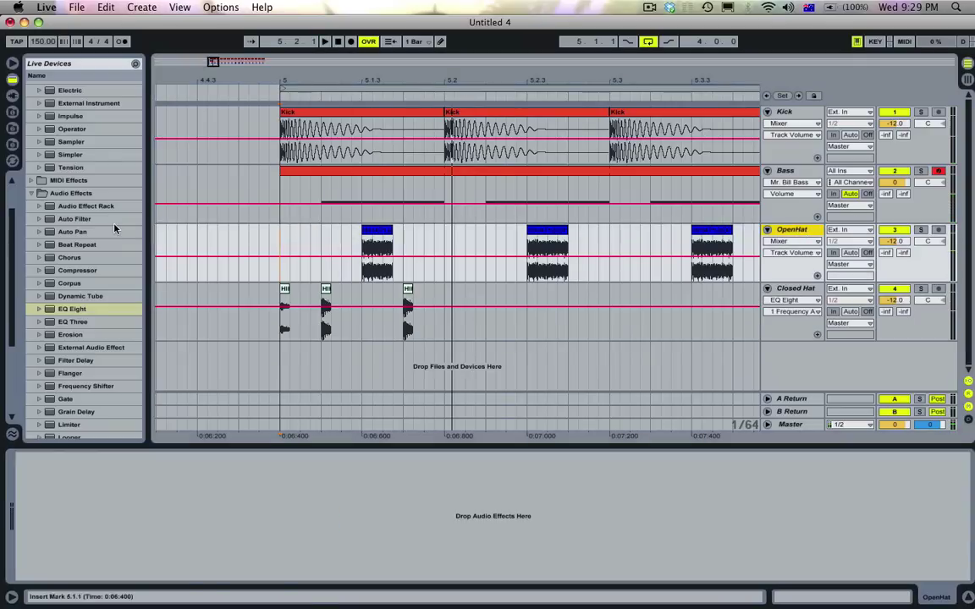
double_click(81, 296)
left_click(64, 460)
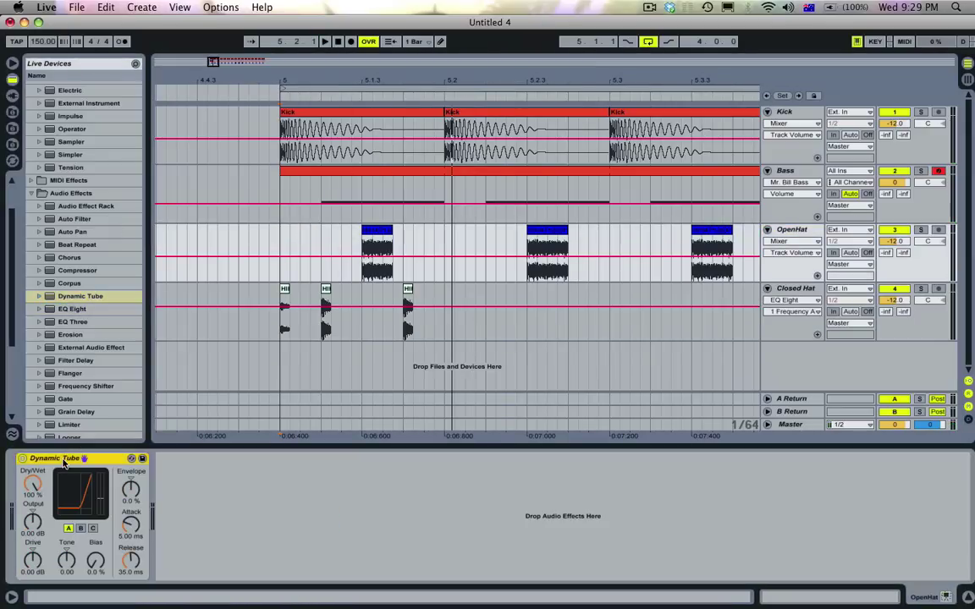
key("Delete")
Add EQ Eight to the OpenHat track, set band 1 to low cut at about 3.62 kHz, and audition it.
double_click(72, 309)
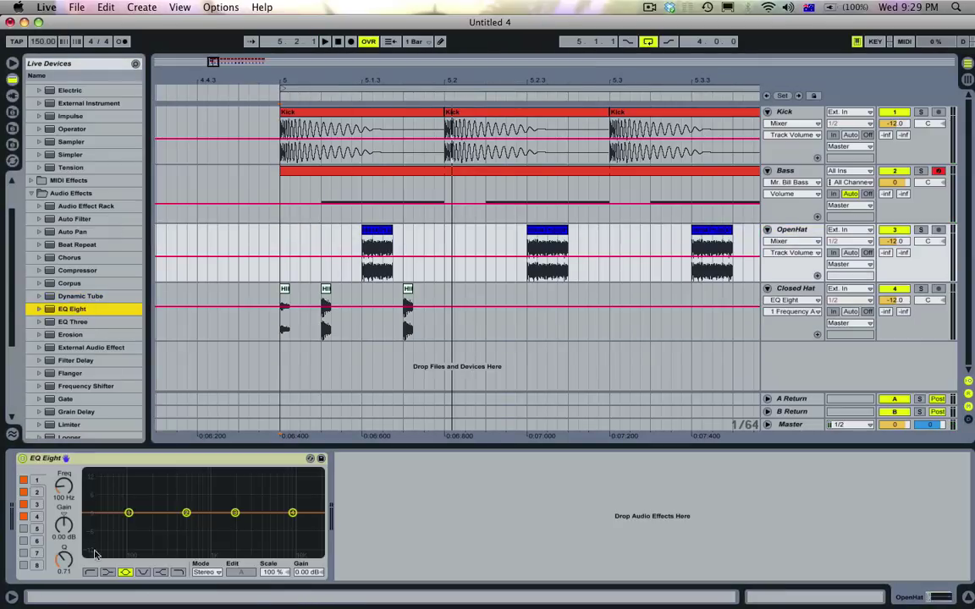
left_click_drag(63, 486, 64, 403)
key("space")
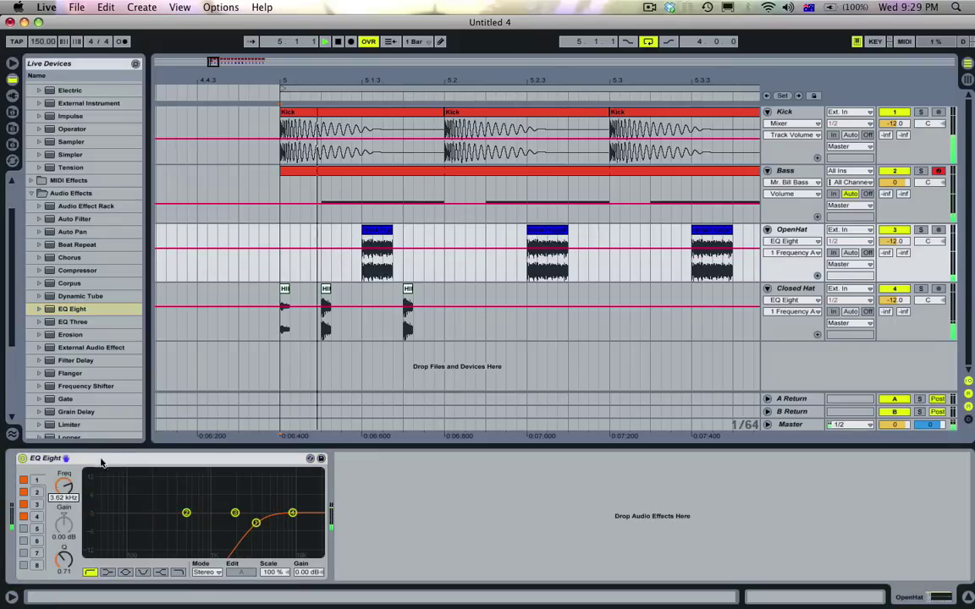
key("space")
Clear both hat tracks from 5.2.1 to 9.1.1, keeping only the first beat's clips.
left_click_drag(481, 87, 398, 43)
left_click(362, 241)
left_click(658, 288, "shift")
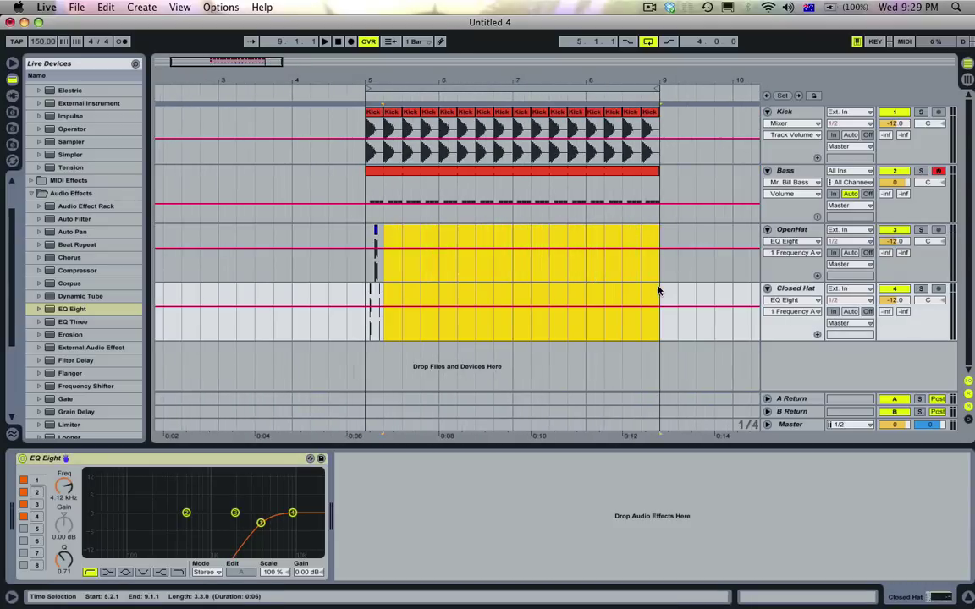
Duplicate the first beat's open and closed hat pattern until it fills all four bars up to 9.1.1, and play the loop.
left_click_drag(376, 254, 369, 296)
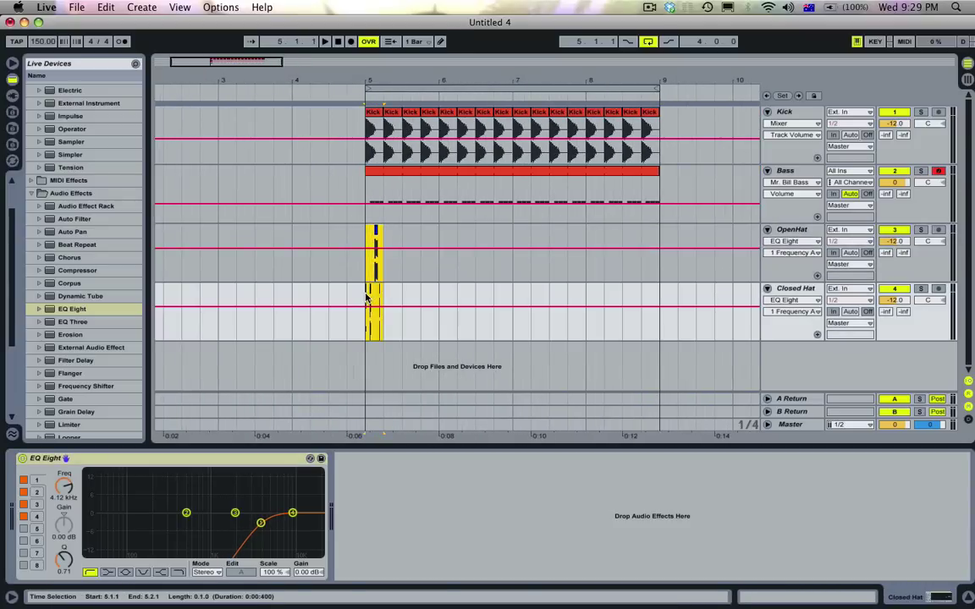
key("super+d")
key("super+d")
key("super+d")
left_click(366, 271, "shift")
key("super+d")
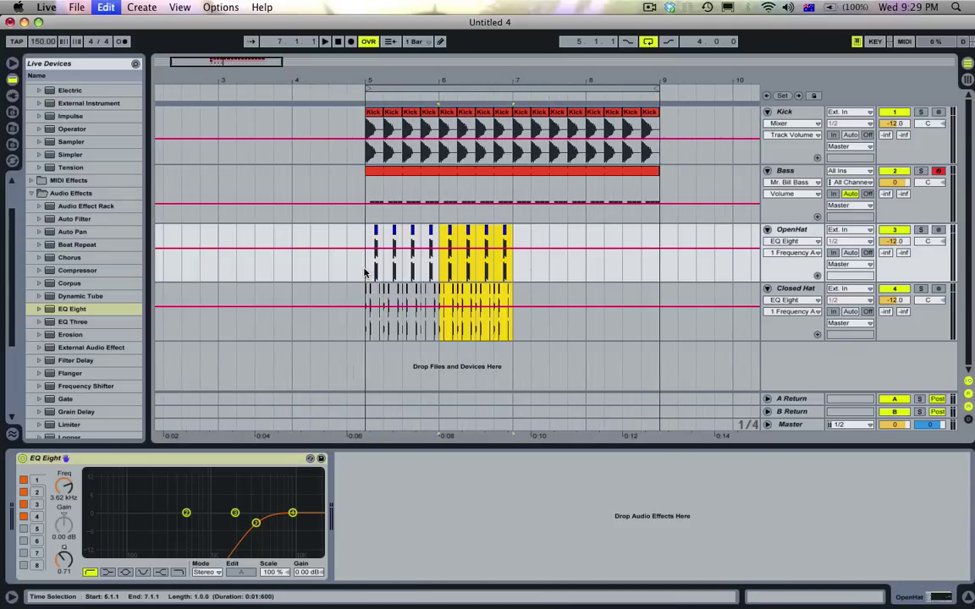
key("super+d")
key("super+d")
key("space")
Collapse the OpenHat and Closed Hat tracks in the arrangement while the loop plays.
left_click(808, 235)
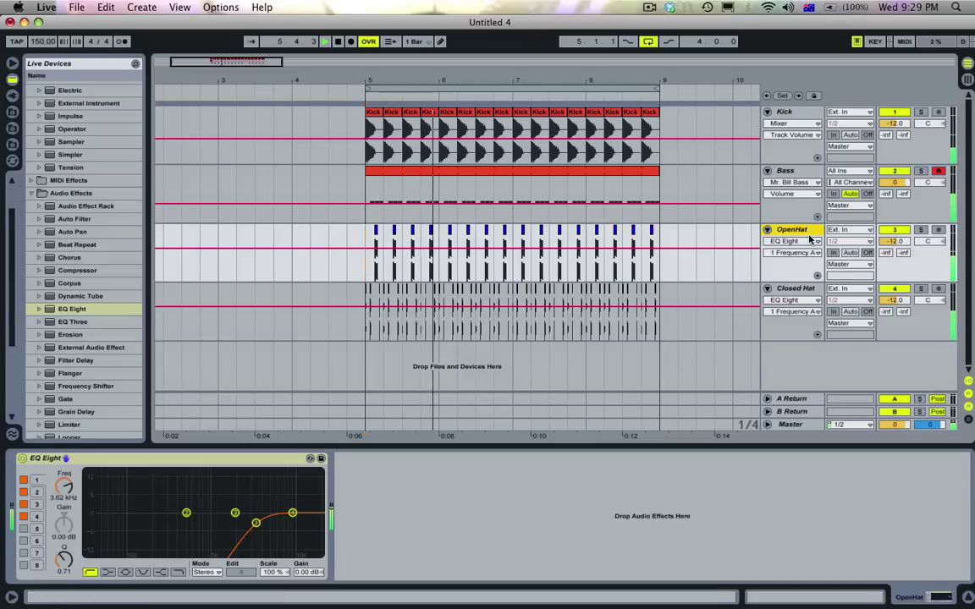
key("Left")
key("Down")
key("Left")
key("Up")
key("Up")
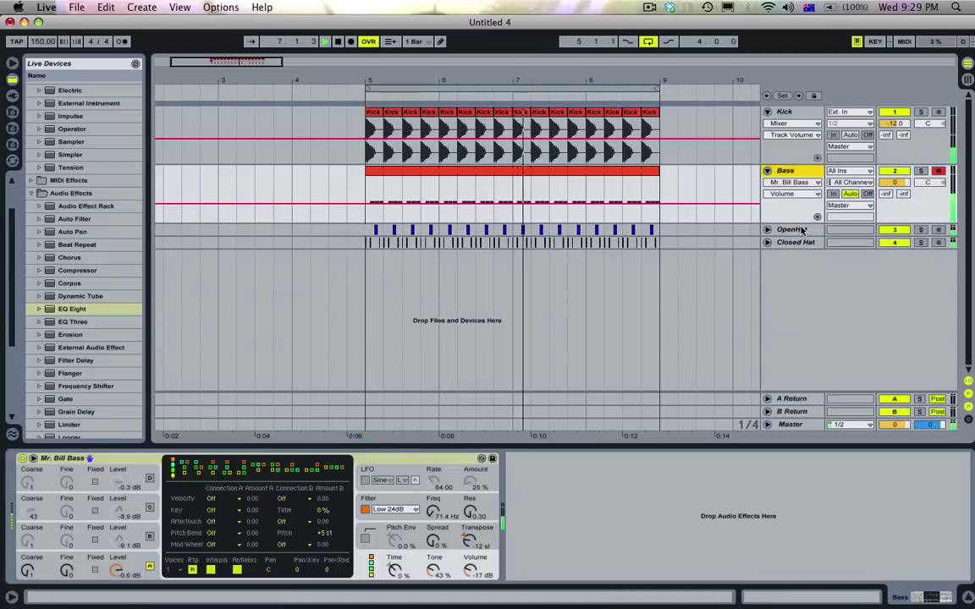
Expand the OpenHat and Closed Hat tracks together, lower both track volumes to -14.9 dB, and play the loop.
key("Down")
key("space")
key("shift+Down")
key("Right")
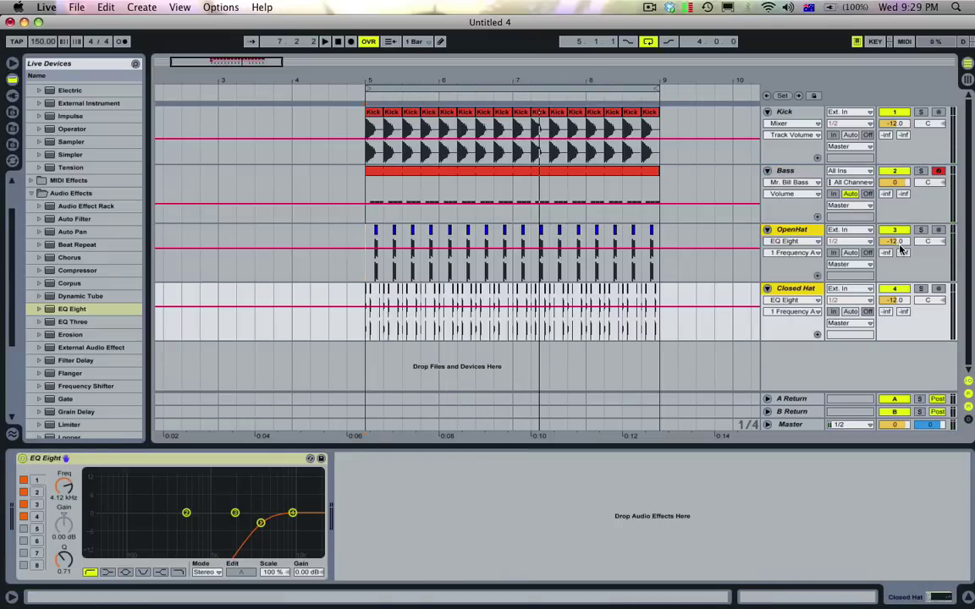
left_click_drag(899, 243, 902, 248)
key("space")
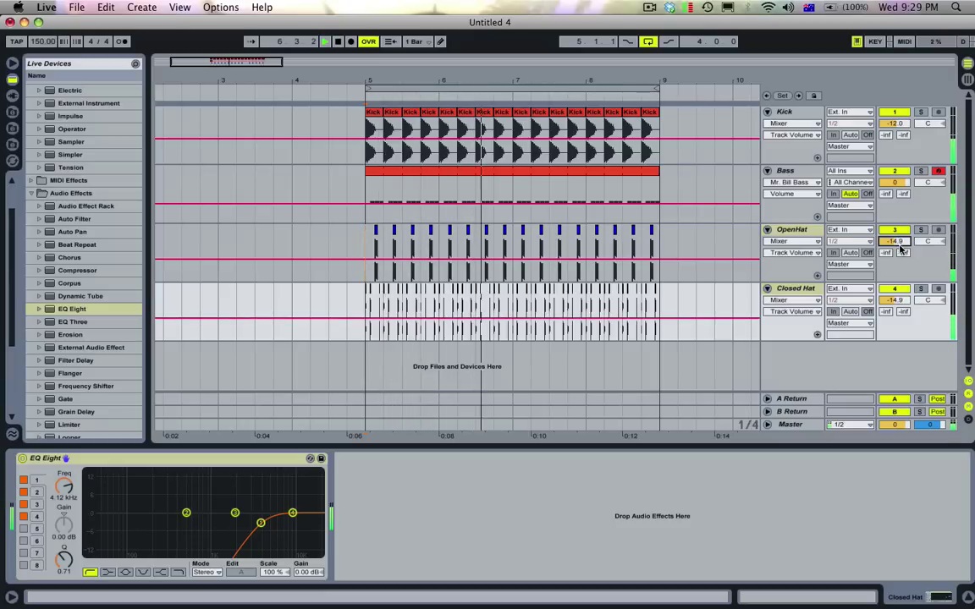
Stop playback, collapse the OpenHat and Closed Hat tracks, and select the Kick track.
key("space")
left_click(808, 231)
key("Left")
key("Down")
key("Left")
key("Up")
key("Up")
key("Up")
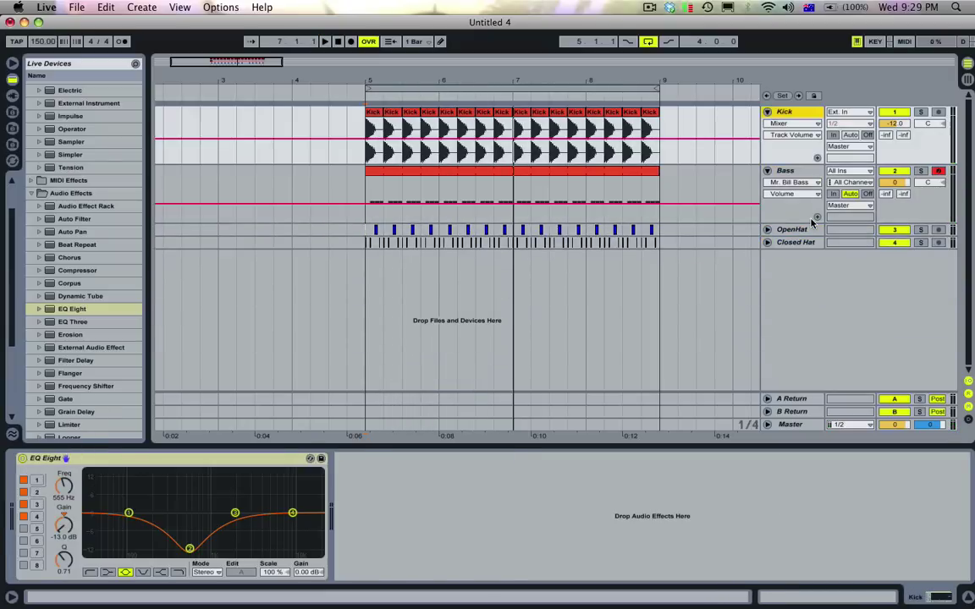
In the Bass Operator's filter envelope, set the decay to about 1.81 s and the decay slope to 100% while auditioning.
left_click(811, 221)
key("space")
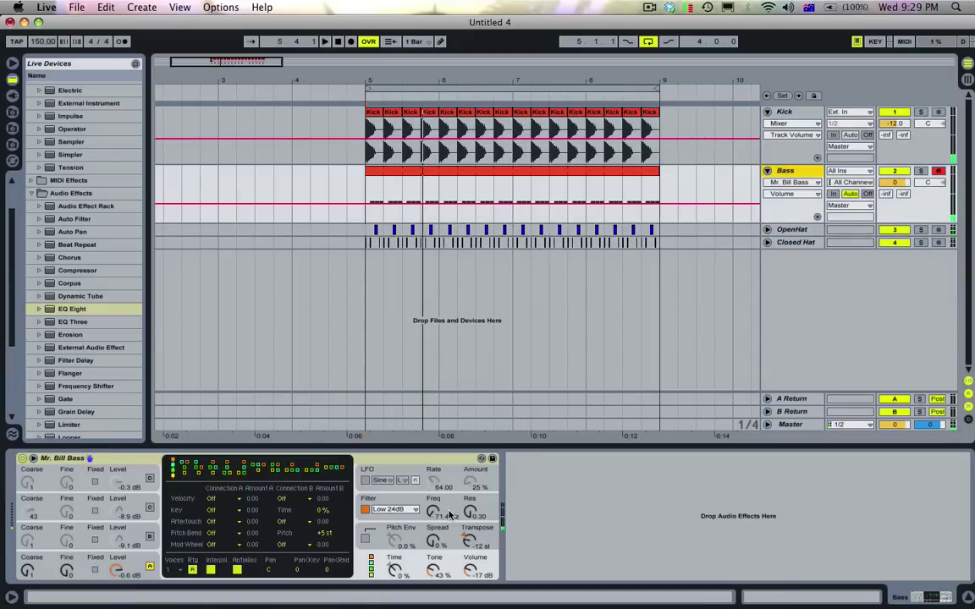
left_click(411, 508)
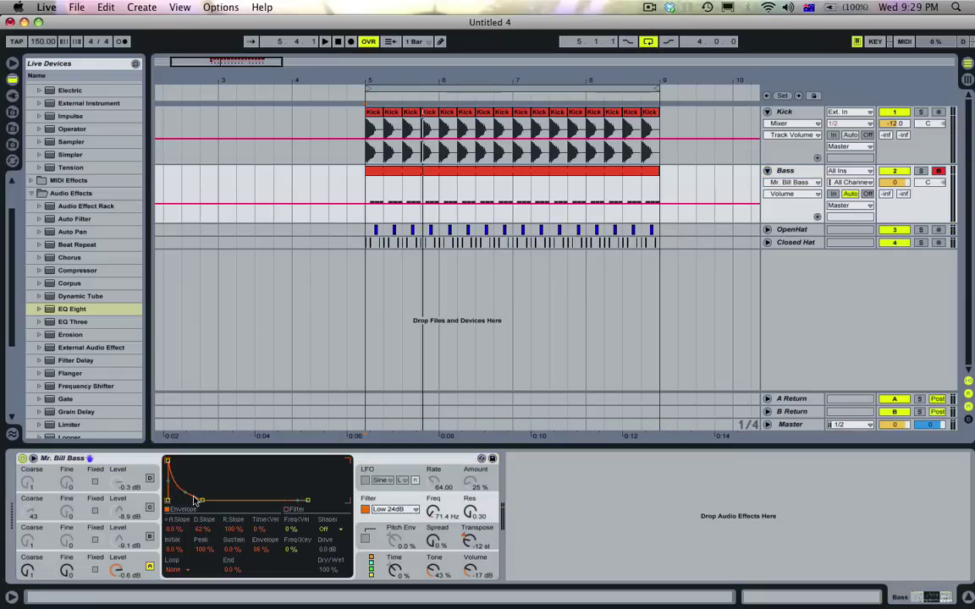
key("space")
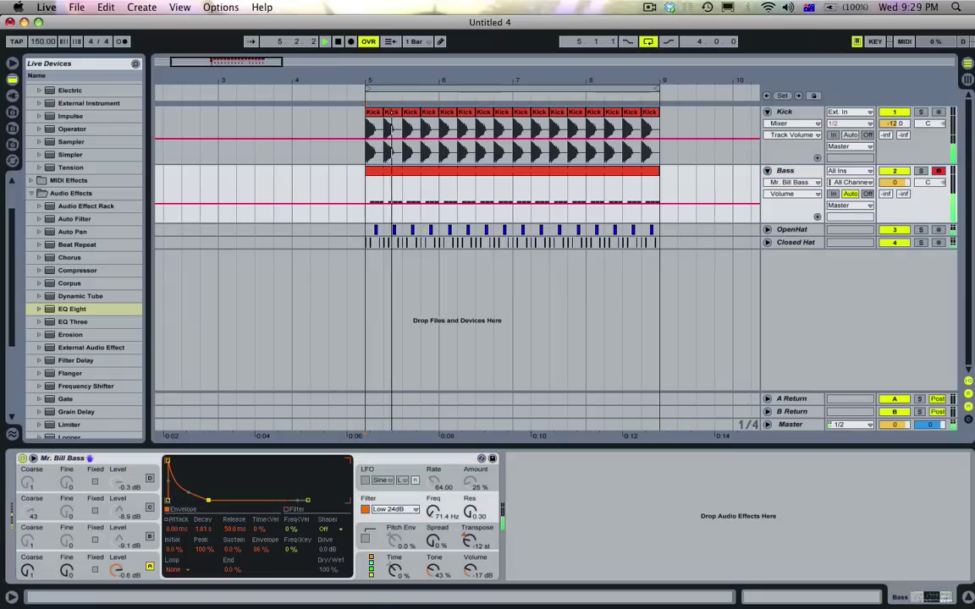
left_click_drag(208, 500, 188, 492)
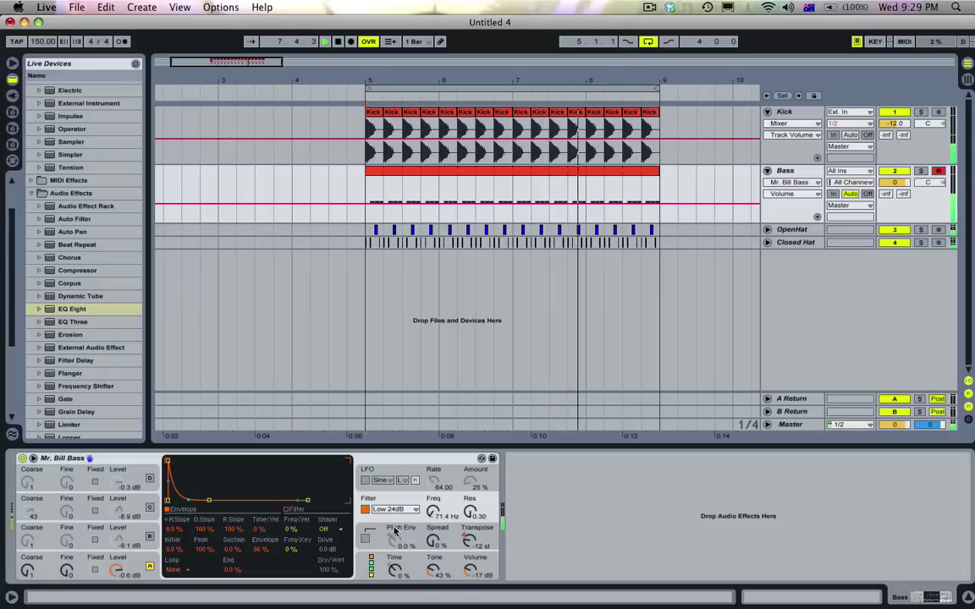
Switch the bass filter to Low 12dB with its frequency at about 87.5 Hz, and try a resonance of 0.60.
left_click_drag(434, 514, 434, 508)
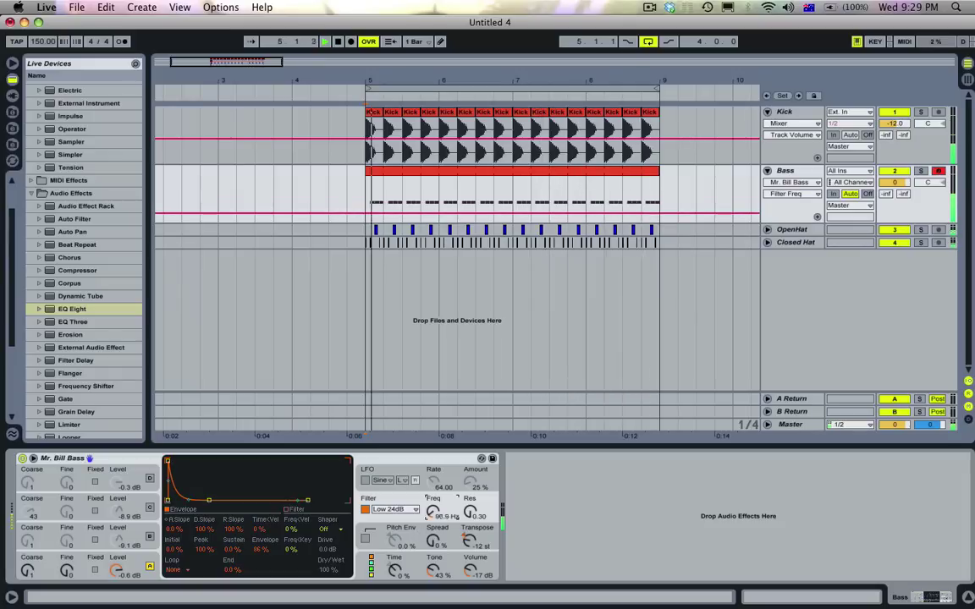
left_click(391, 509)
left_click(385, 379)
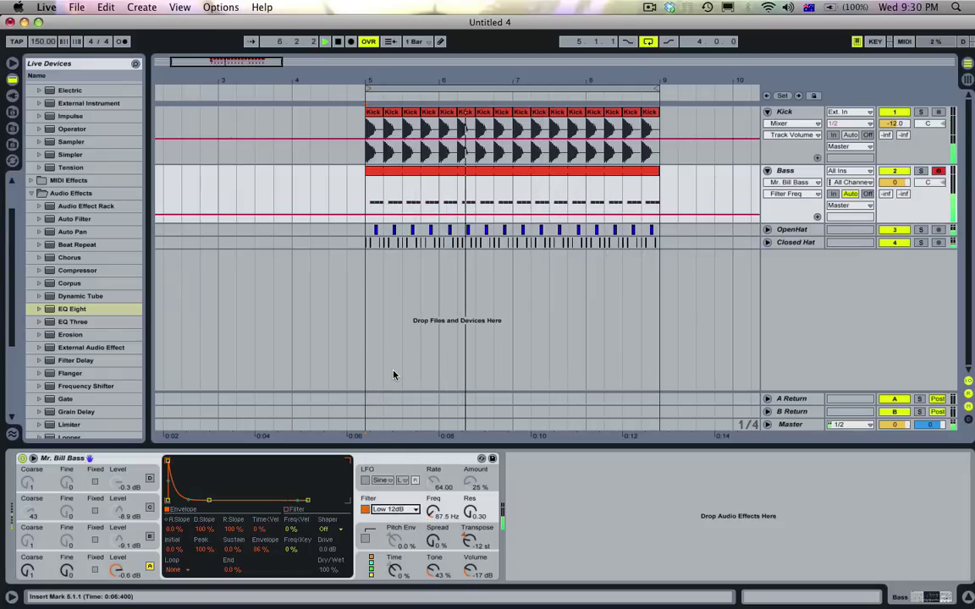
left_click(470, 512)
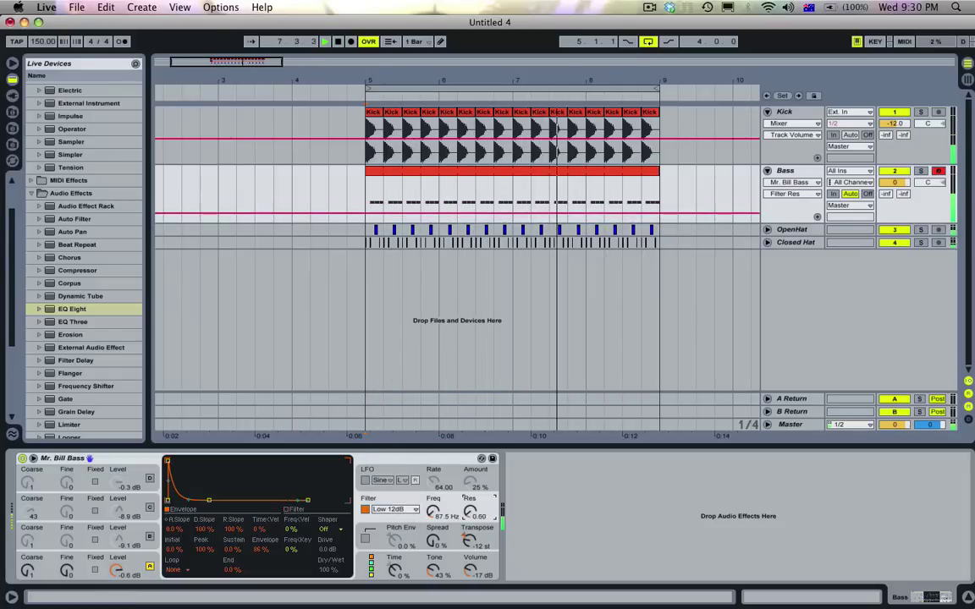
Compare the bass with its filter off and on, set the filter to about 118 Hz with 0.53 resonance, and show oscillator A's settings.
left_click(141, 565)
key("space")
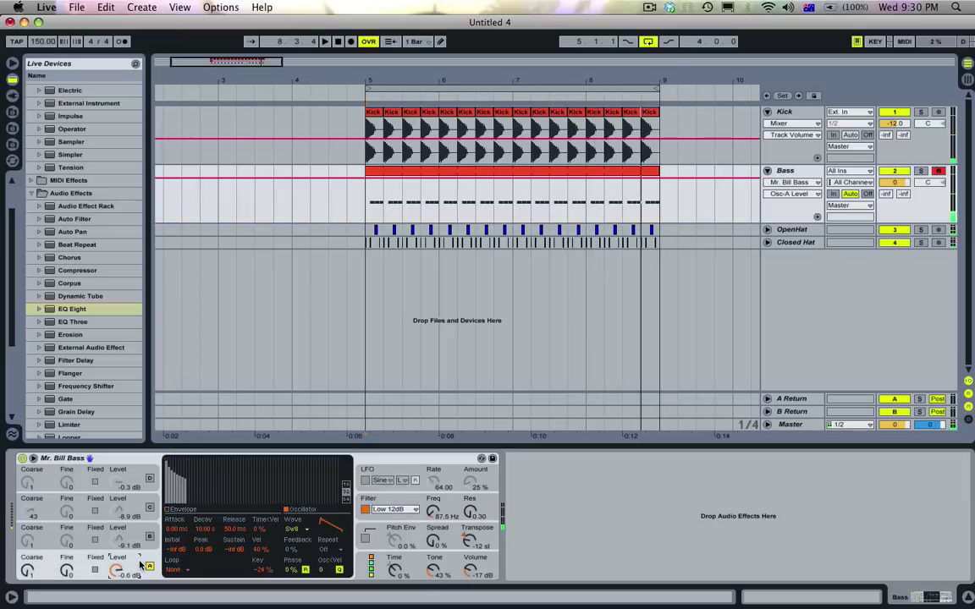
left_click(364, 508)
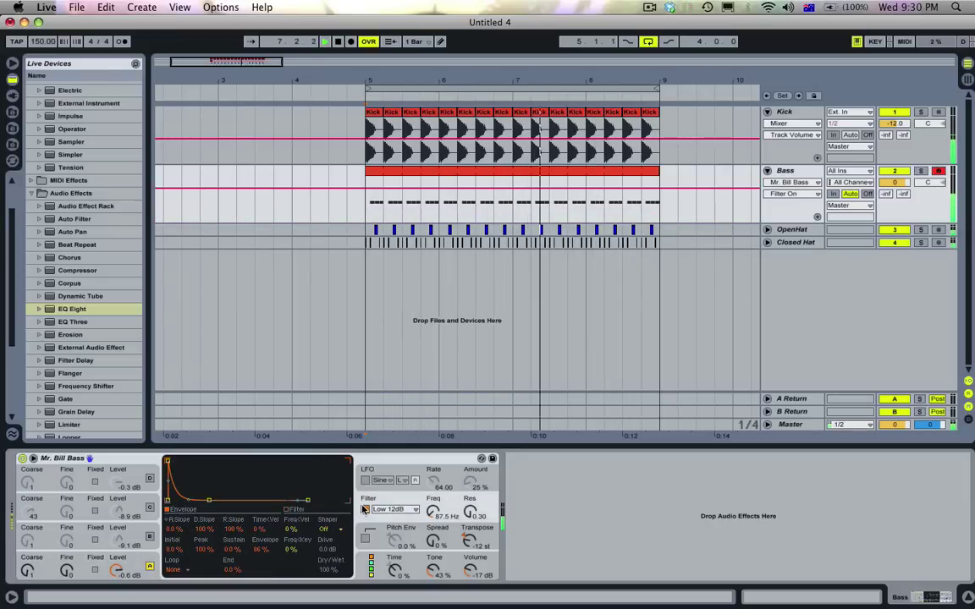
left_click(363, 509)
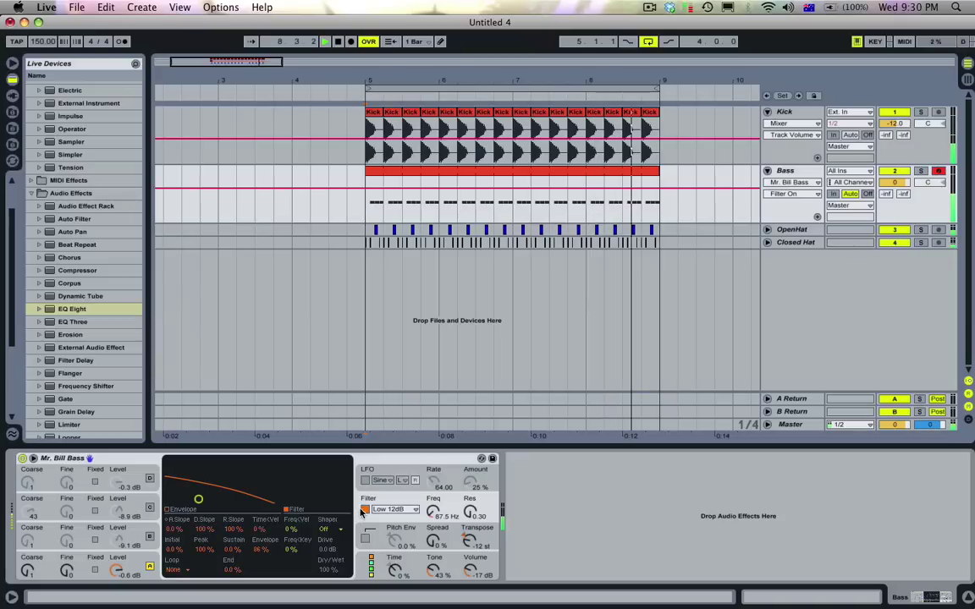
mouse_move(198, 499)
left_mouse_down()
mouse_move(201, 464)
mouse_move(207, 495)
left_mouse_up()
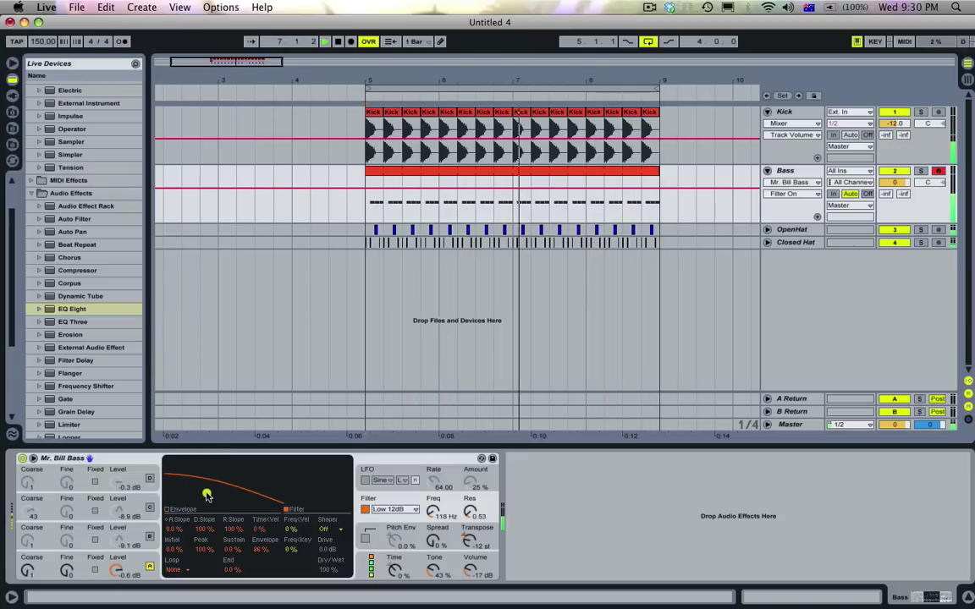
left_click(142, 559)
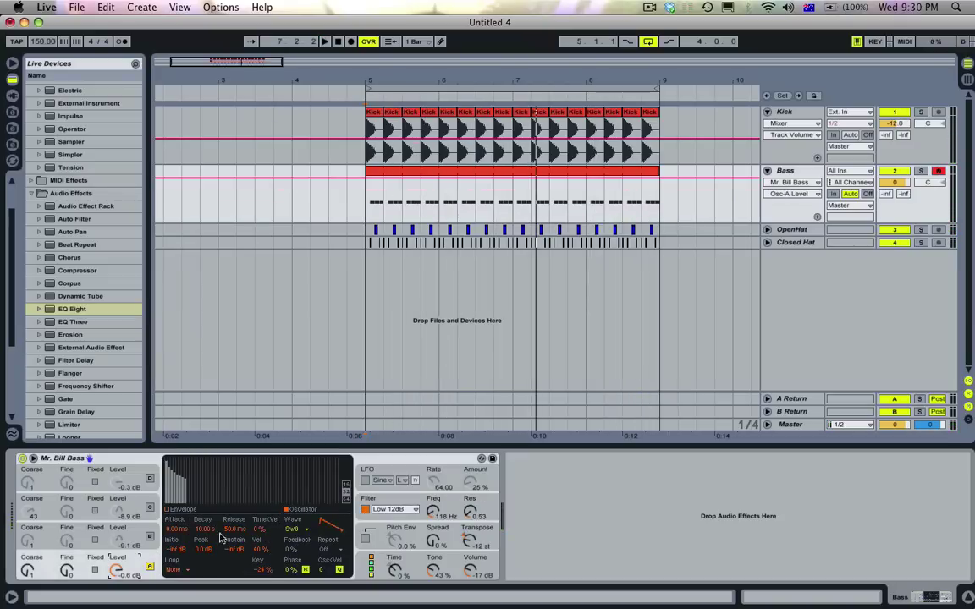
While the loop plays, audition the bass filter as Band 12dB and settle on Low 24dB.
key("space")
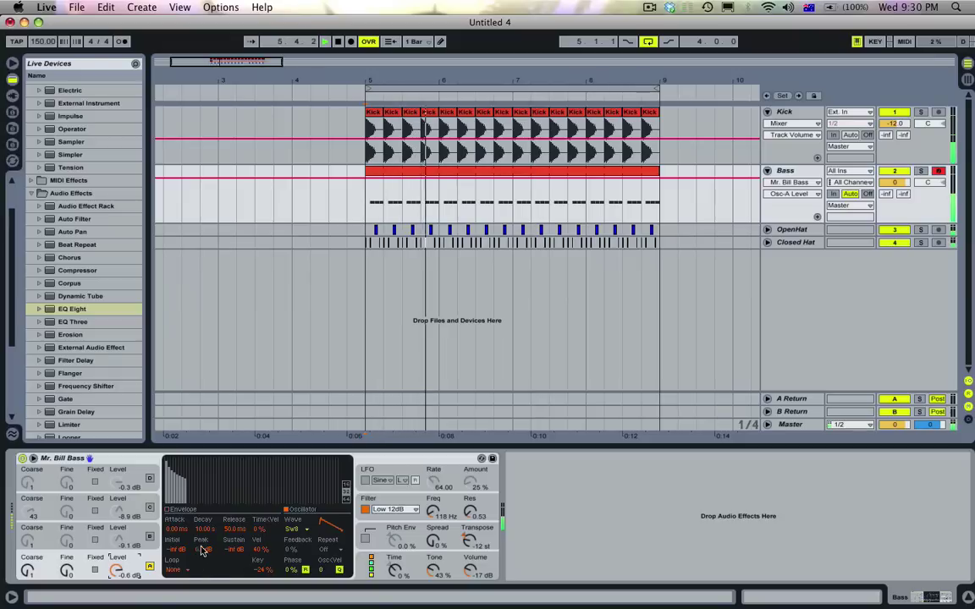
left_click(366, 560)
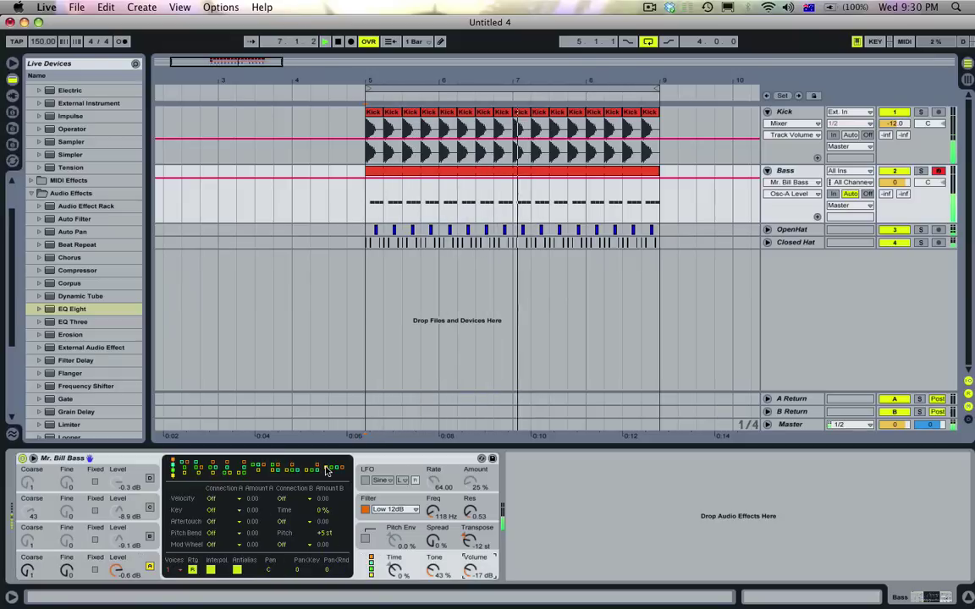
left_click(372, 504)
left_click(398, 510)
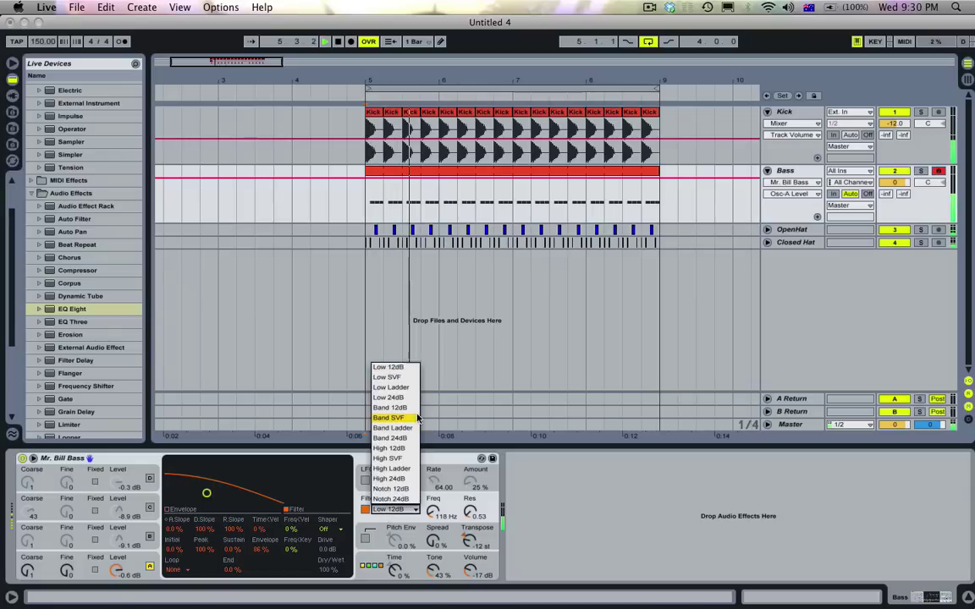
left_click(389, 408)
left_click(391, 509)
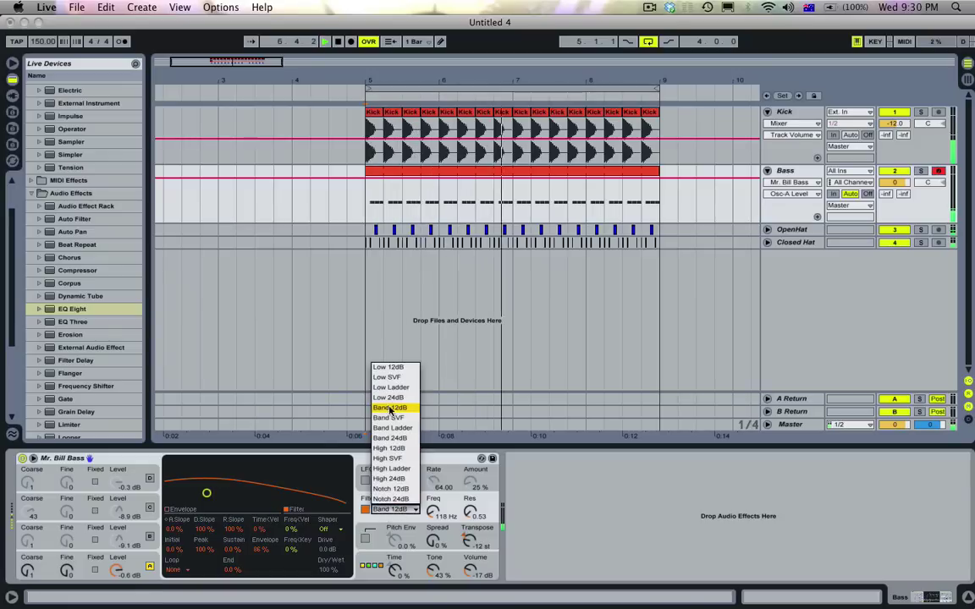
left_click(389, 409)
left_click(391, 509)
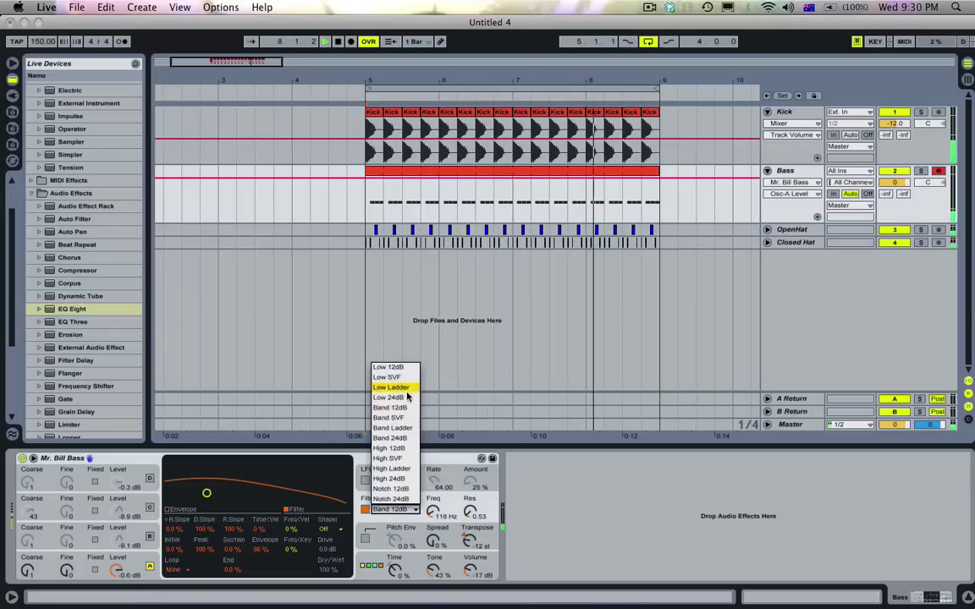
left_click(390, 397)
Set the bass filter's envelope amount to 100% and try its frequency at about 87.5 Hz and about 298 Hz.
left_click_drag(432, 511, 431, 501)
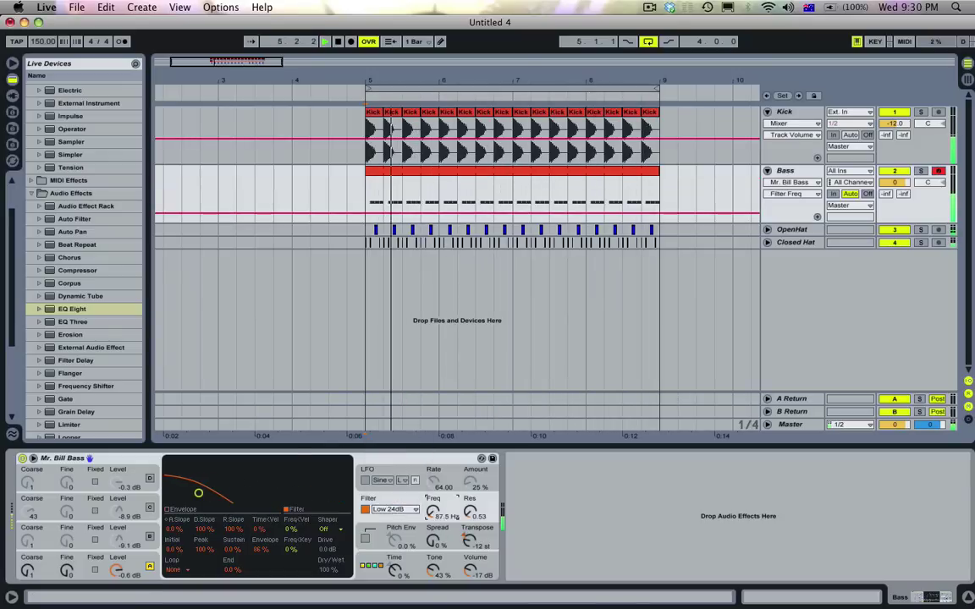
left_click_drag(259, 548, 259, 526)
left_click(437, 511)
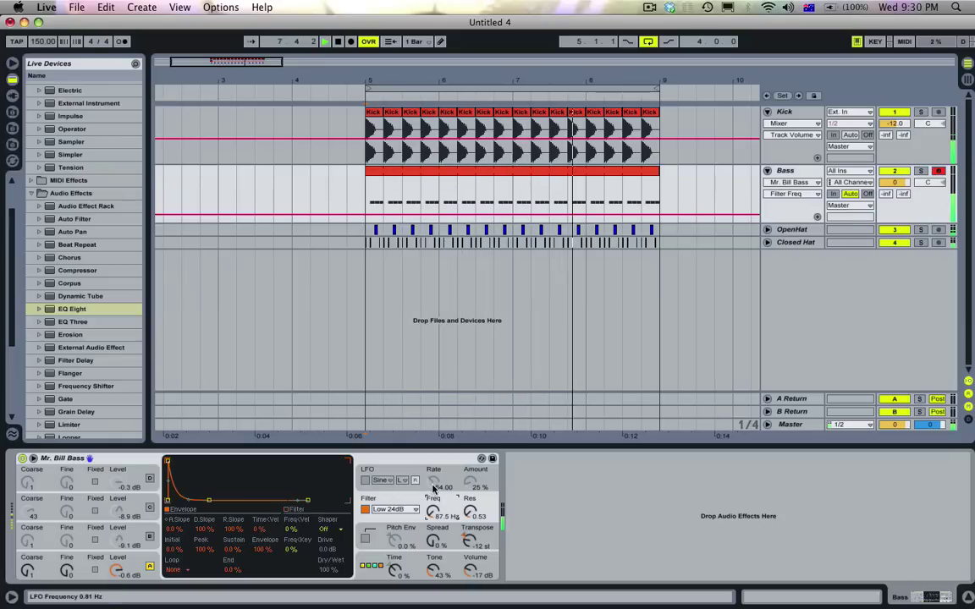
mouse_move(440, 512)
left_mouse_down()
mouse_move(440, 448)
mouse_move(434, 516)
left_mouse_up()
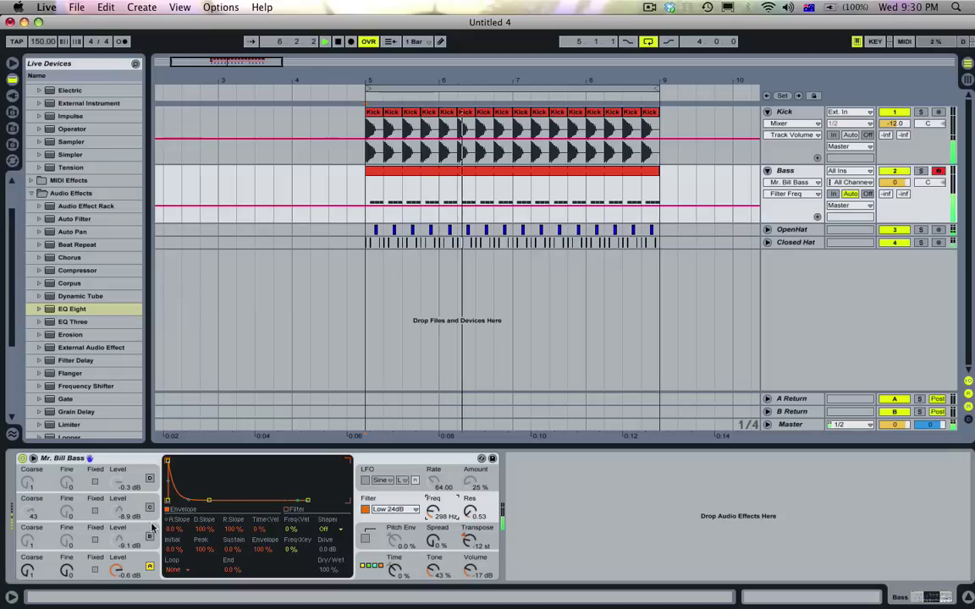
Stop playback and try other square waveforms on oscillator A, including Square 32, auditioning them against the loop.
key("space")
left_click(117, 570)
left_click(298, 529)
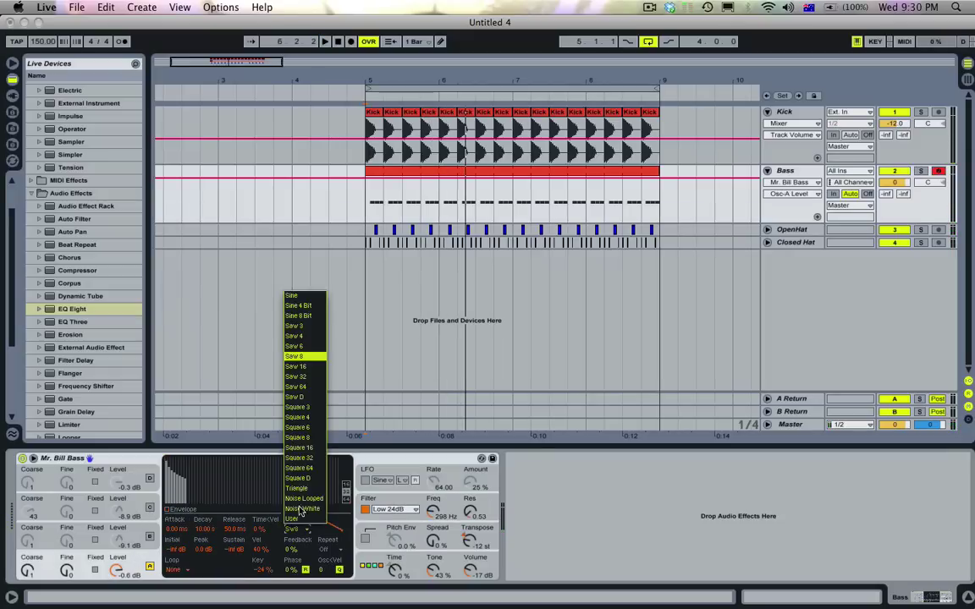
left_click(307, 397)
key("space")
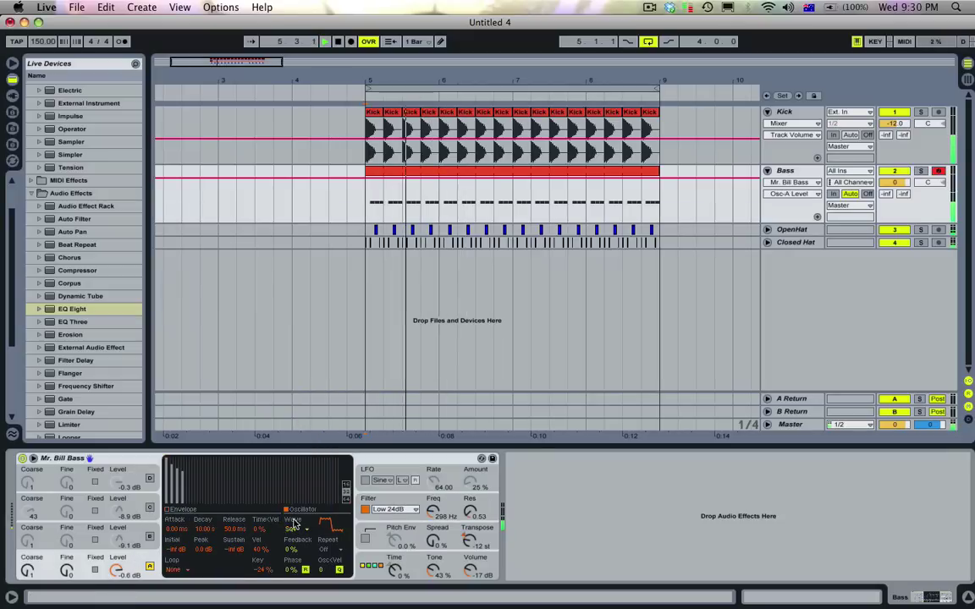
left_click(293, 526)
left_click(305, 418)
key("space")
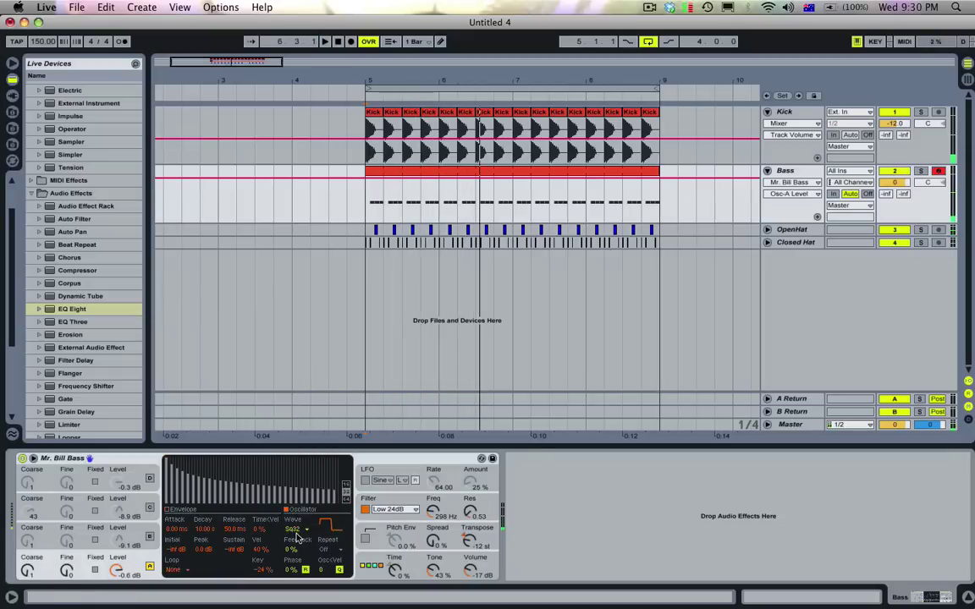
Compare the Square 6, Square 4 and Square 8 waveforms on oscillator A while auditioning the bass.
right_click(300, 531)
left_click(310, 529)
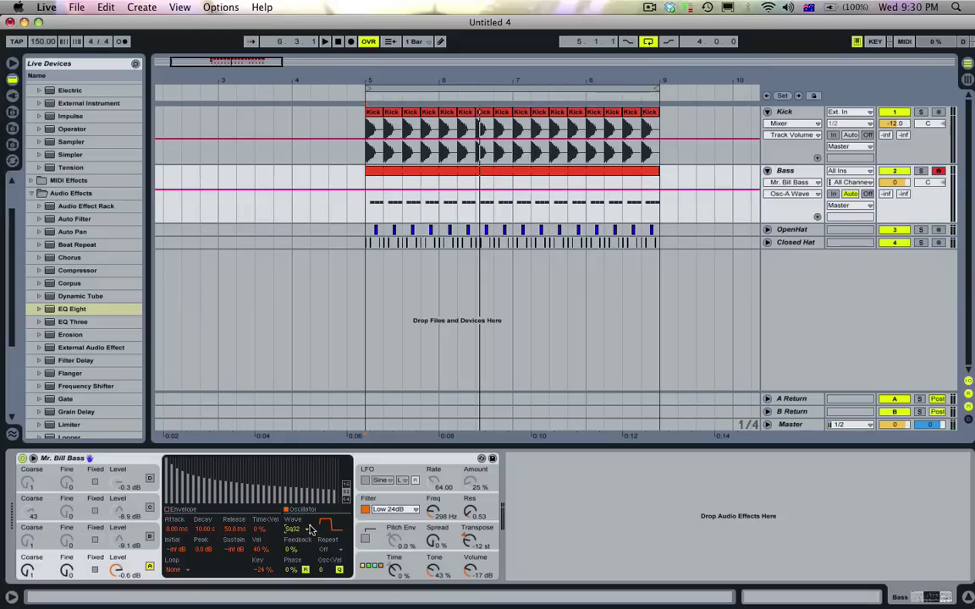
left_click(307, 529)
left_click(310, 428)
key("space")
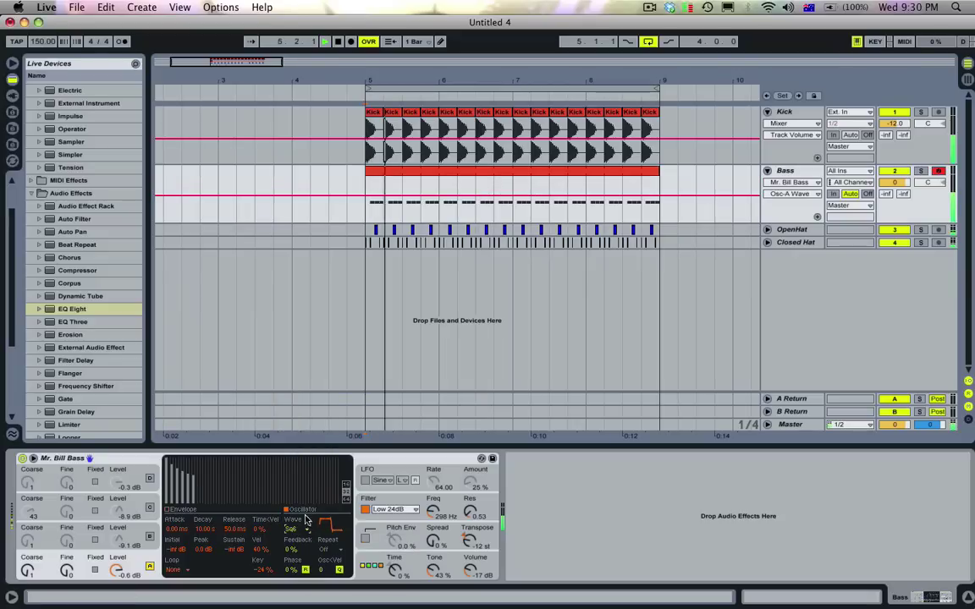
left_click(301, 531)
left_click(297, 418)
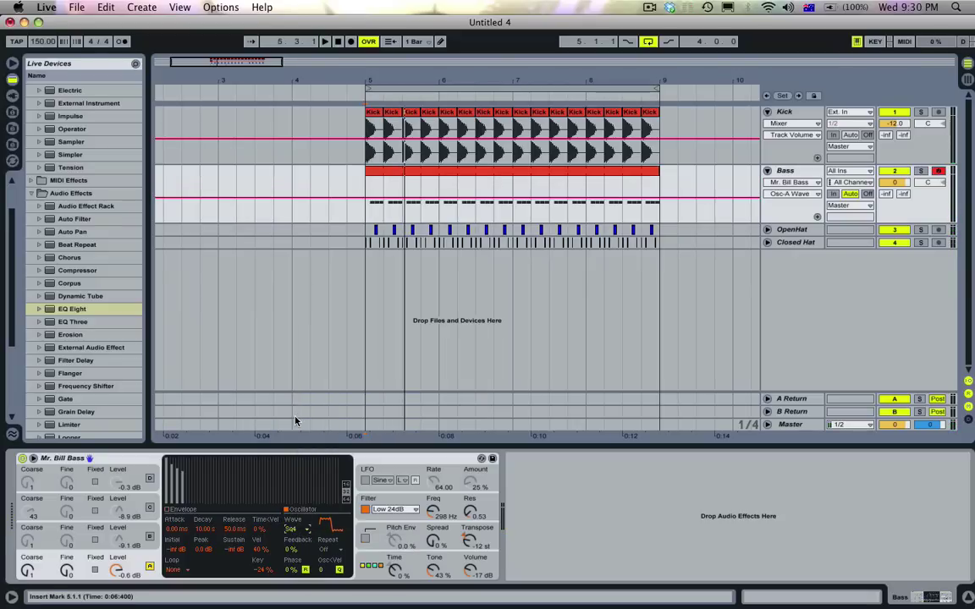
left_click(298, 531)
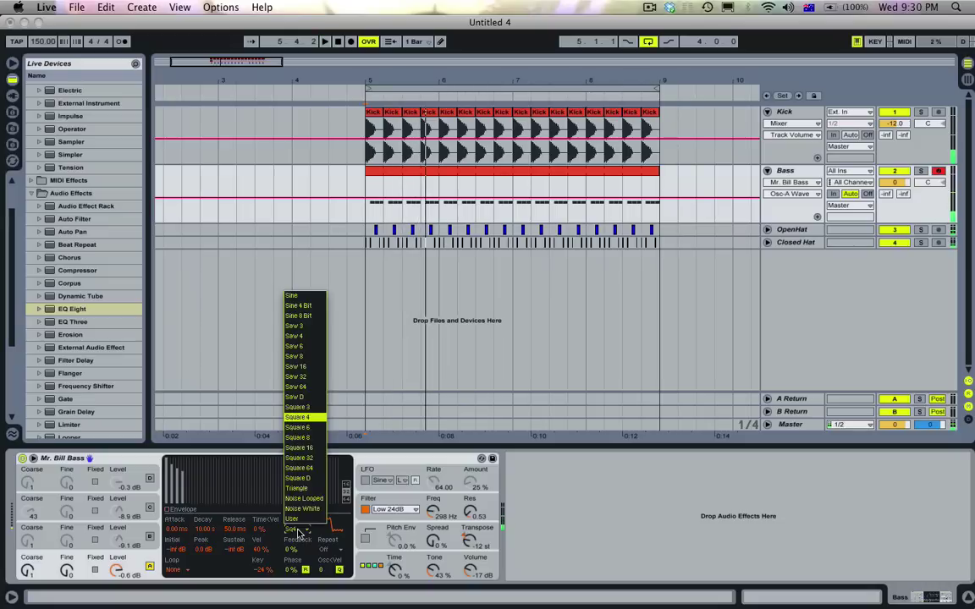
left_click(316, 439)
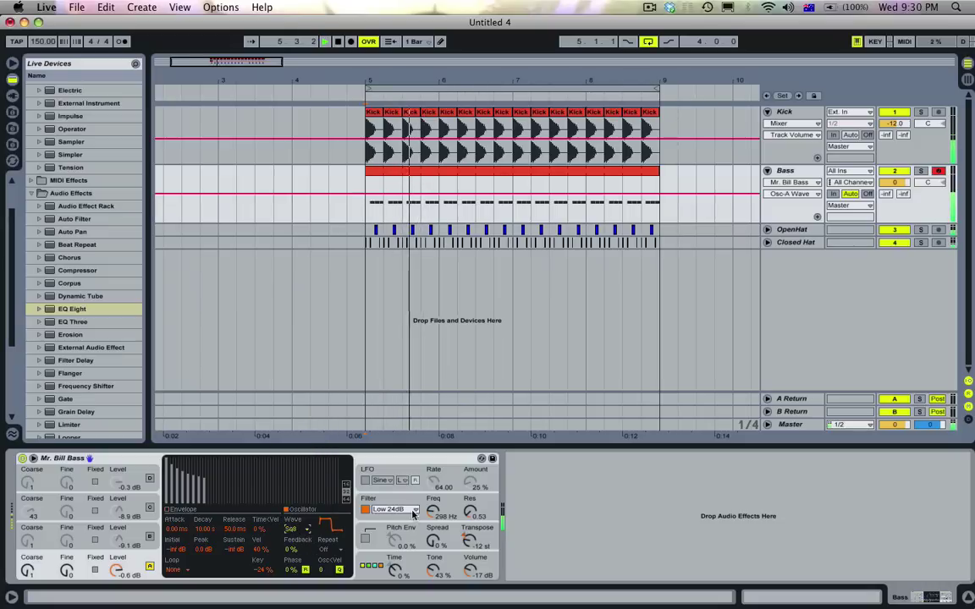
Lower the bass filter frequency to about 96.9 Hz and set oscillator A's waveform to Square 6.
left_click_drag(432, 514, 432, 541)
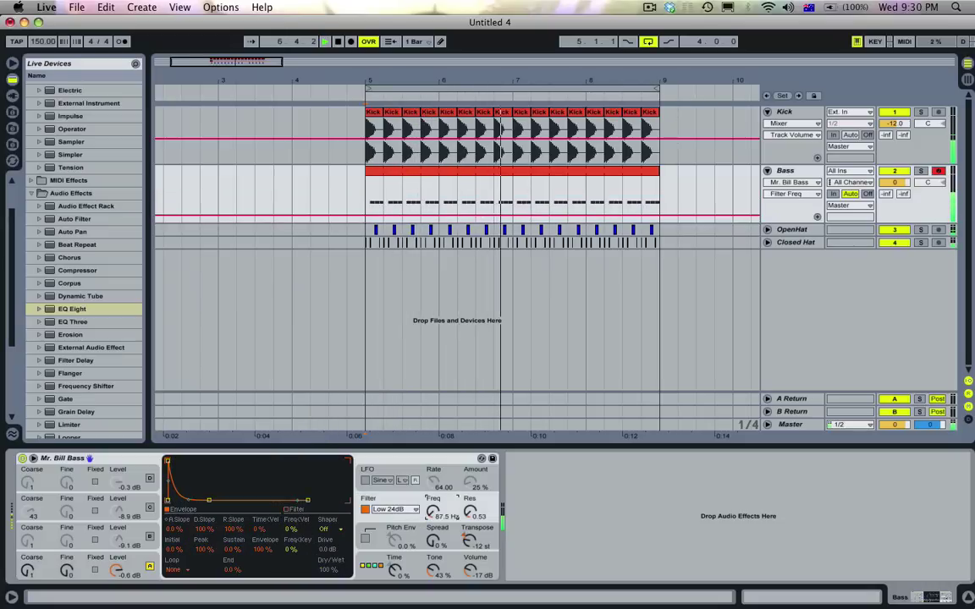
left_click(125, 575)
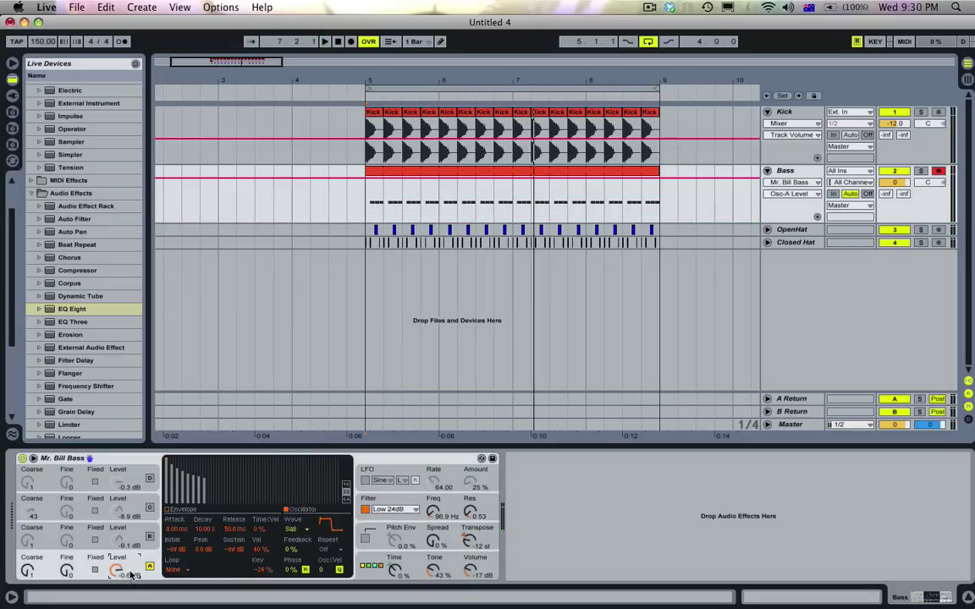
left_click(297, 526)
left_click(298, 427)
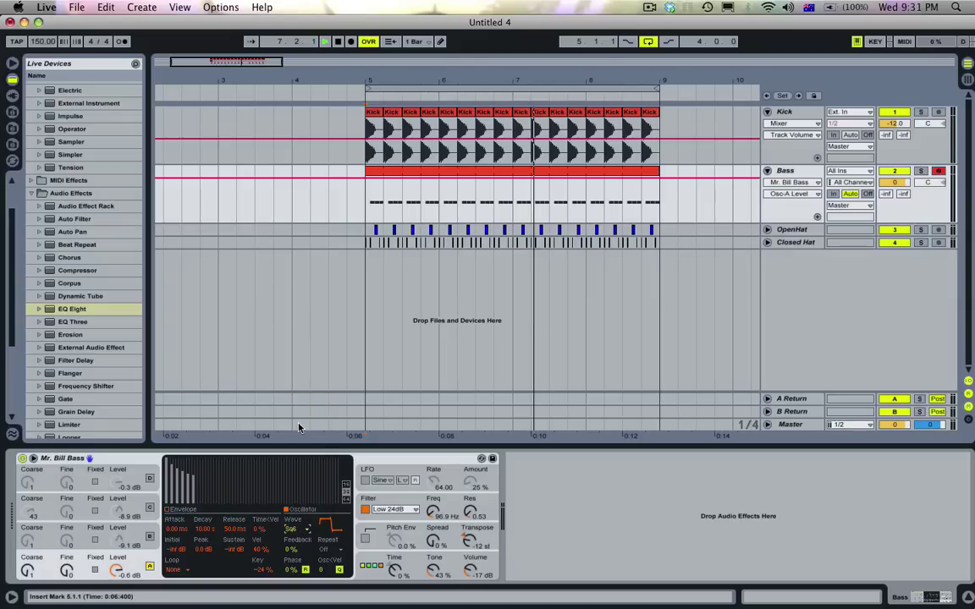
Audition the Triangle waveform on oscillator A and try Square D in its place.
left_click(296, 528)
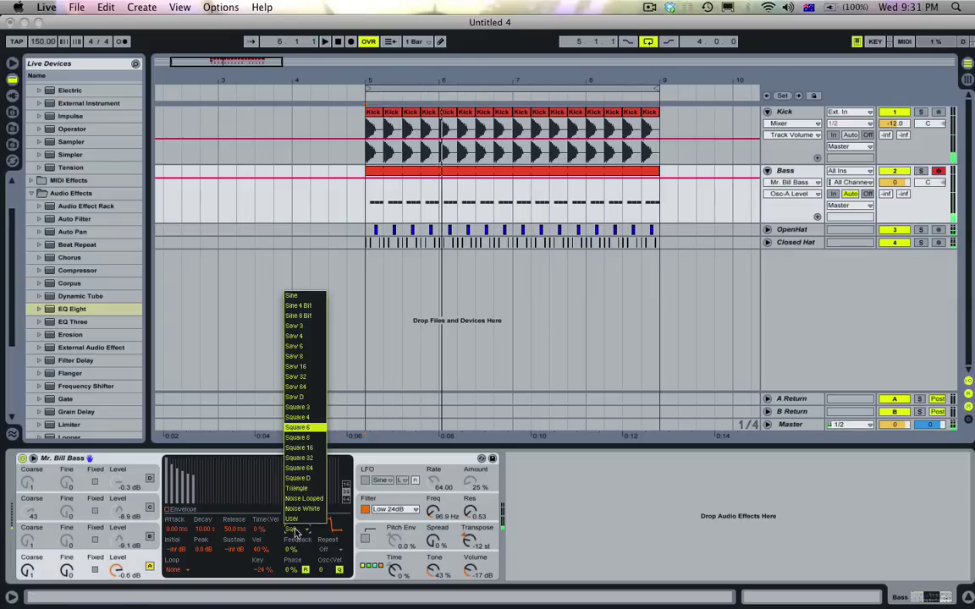
left_click(306, 488)
key("space")
key("space")
left_click(296, 531)
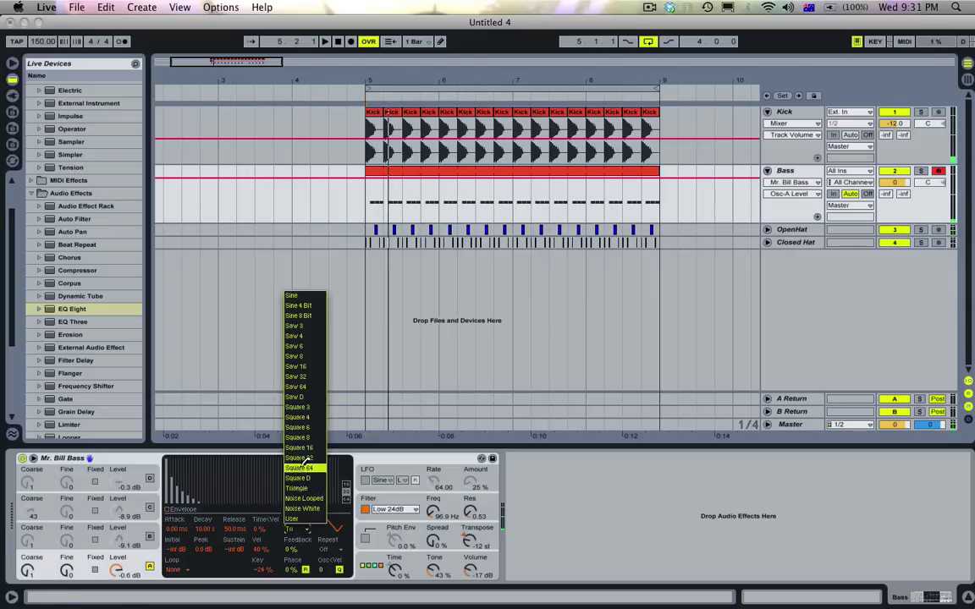
left_click(303, 468)
key("space")
key("space")
left_click(295, 529)
left_click(317, 483)
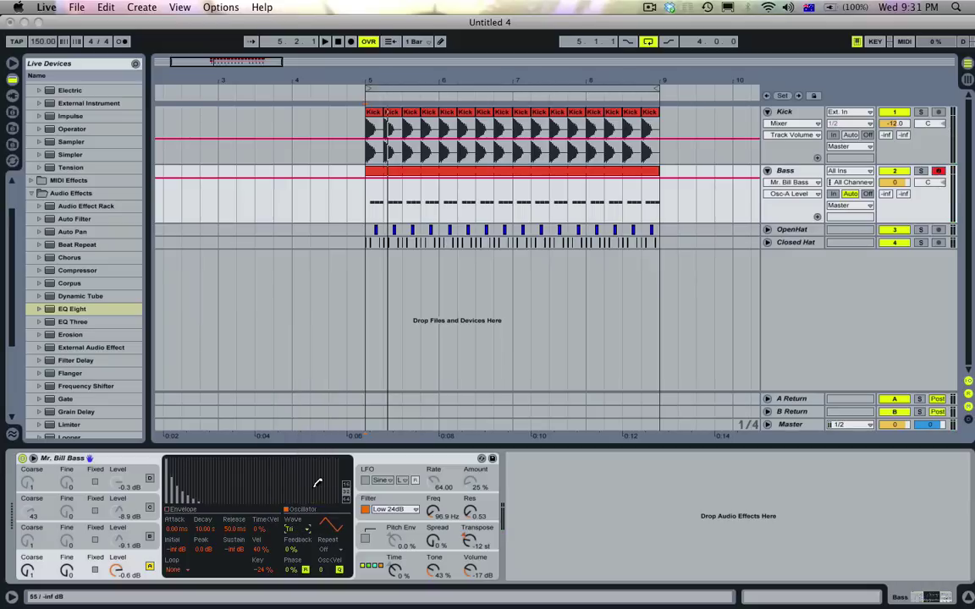
left_click(302, 532)
left_click(286, 437)
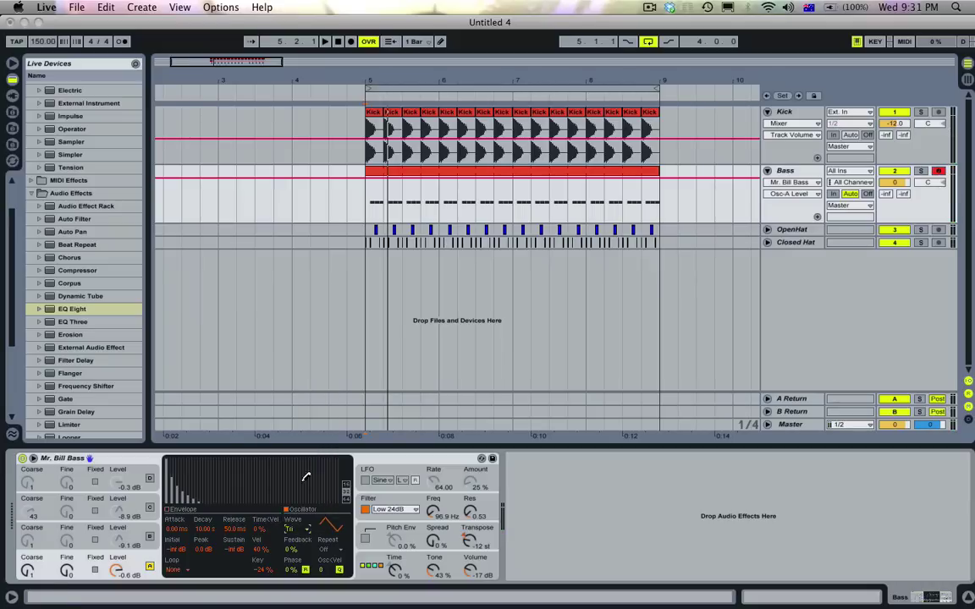
Set oscillator A's waveform back to Square 6 and audition the bass against the loop.
left_click(296, 530)
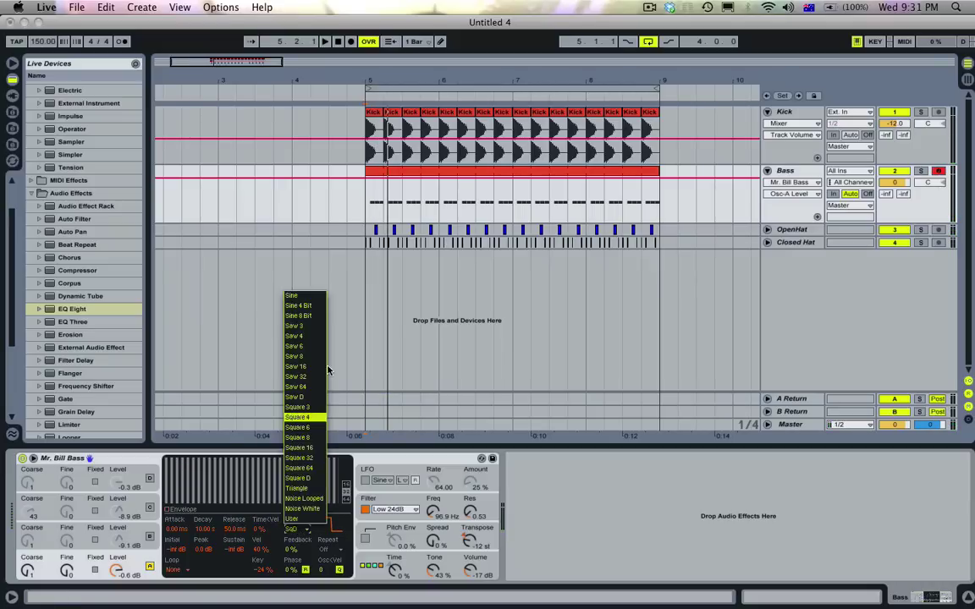
left_click(314, 429)
key("space")
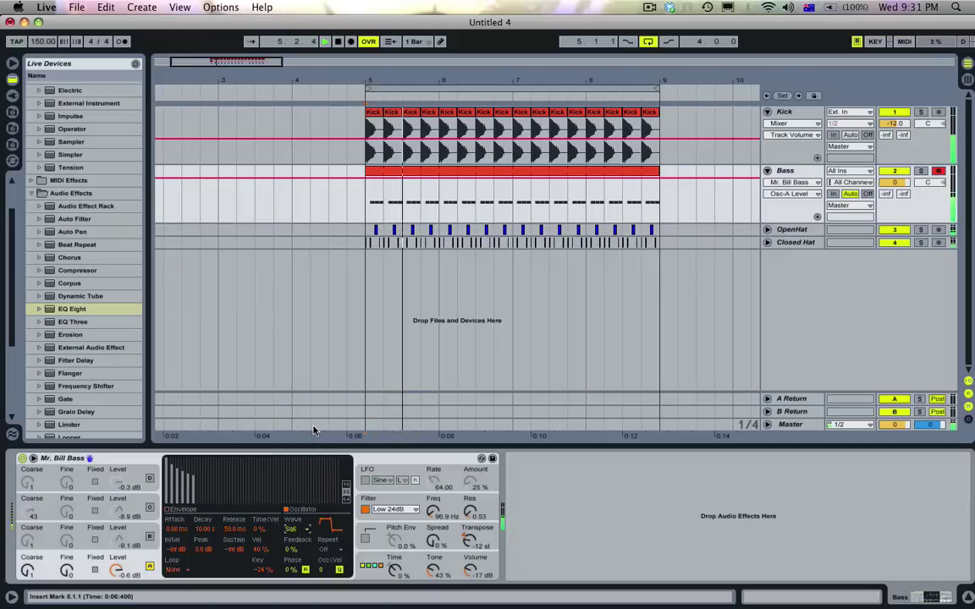
key("space")
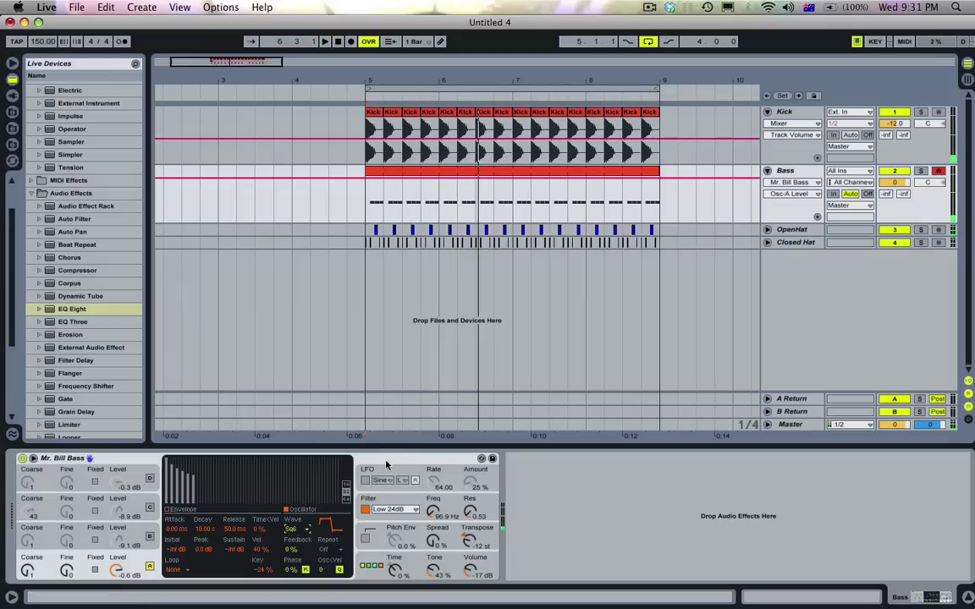
In the bass filter envelope, shorten the decay to about 588 ms and set the decay slope to 72% during playback.
left_click(378, 501)
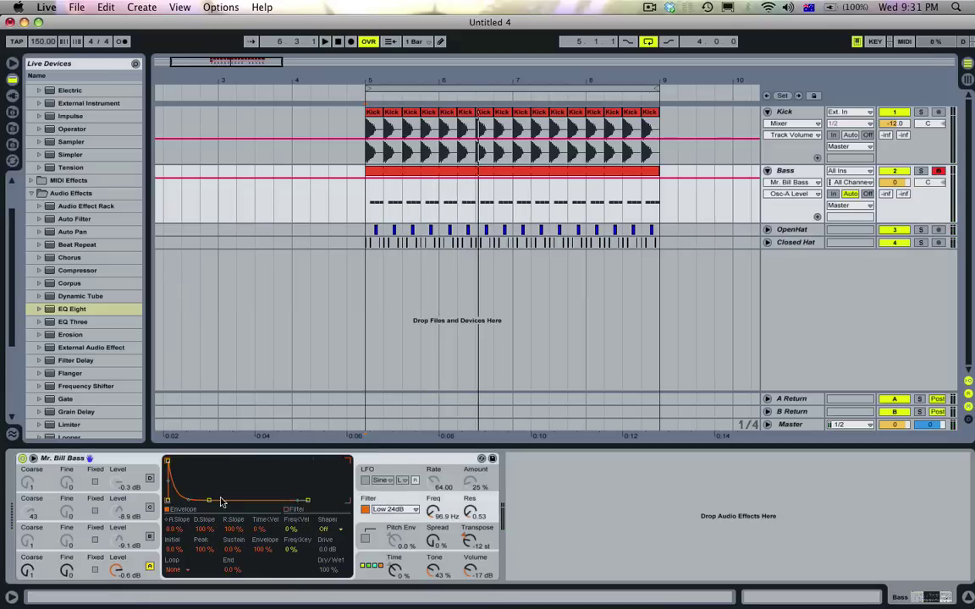
key("space")
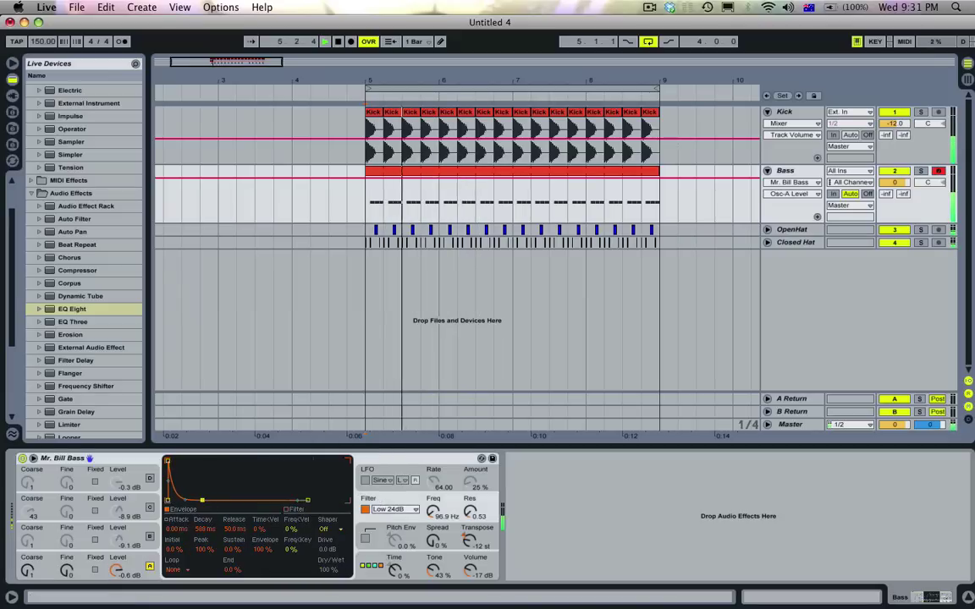
left_click_drag(198, 500, 185, 494)
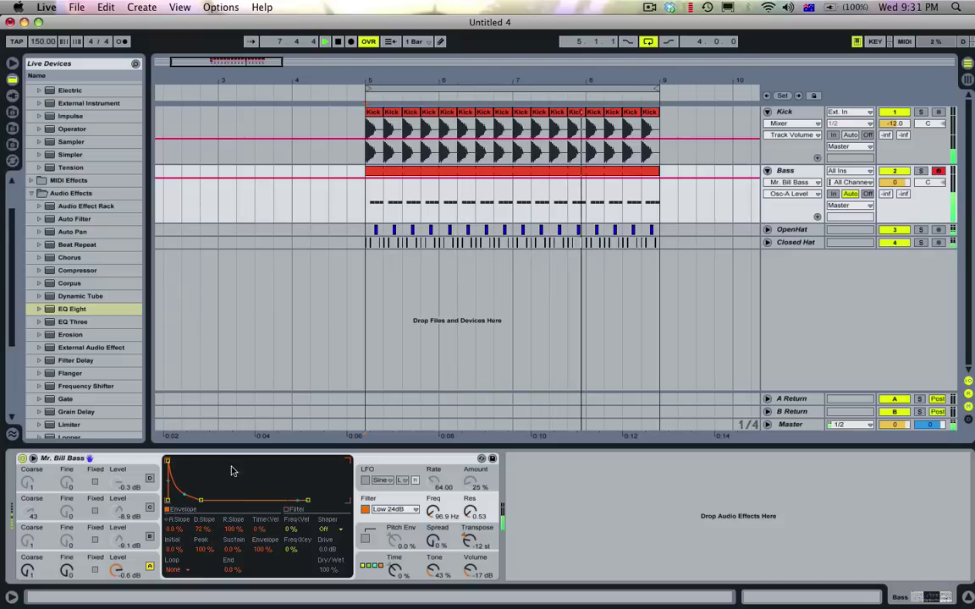
Stop playback, collapse the Bass track, and add an audio track named Snare below Closed Hat.
left_click(796, 176)
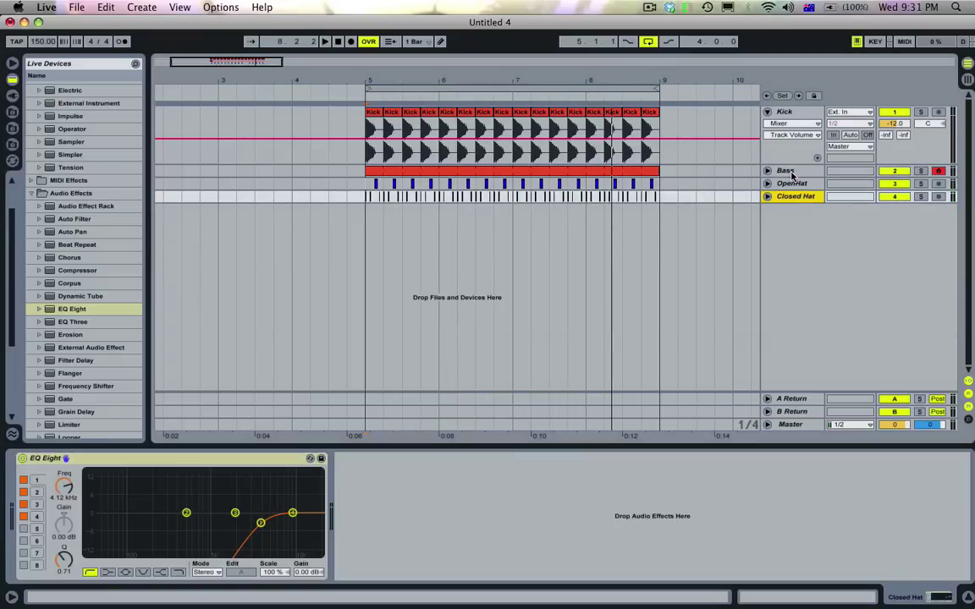
key("super+t")
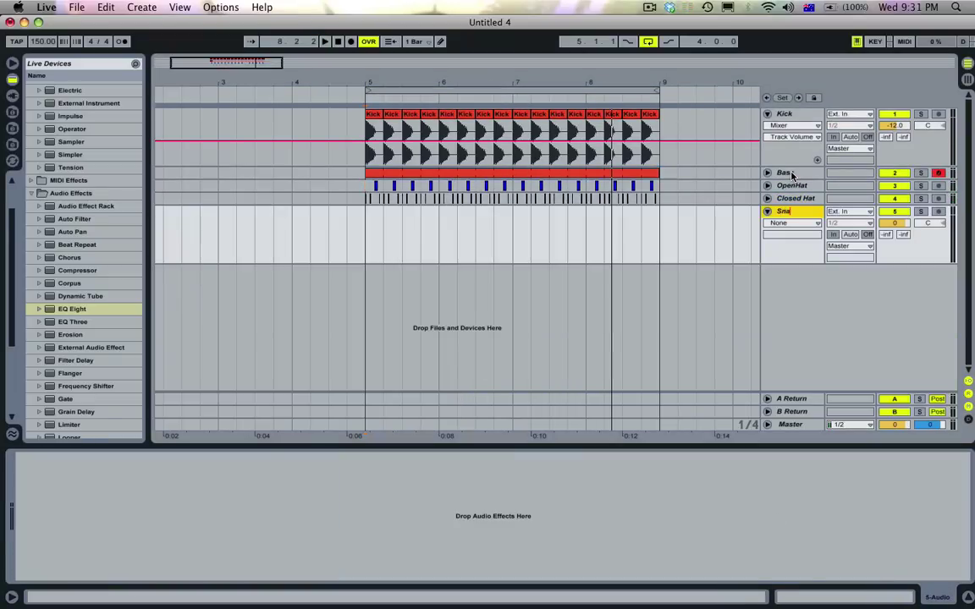
Browse from the hi-hat samples up to the Essential Drums & Percussion 24bit library and open its SNARES-RIMS folder.
left_click(12, 143)
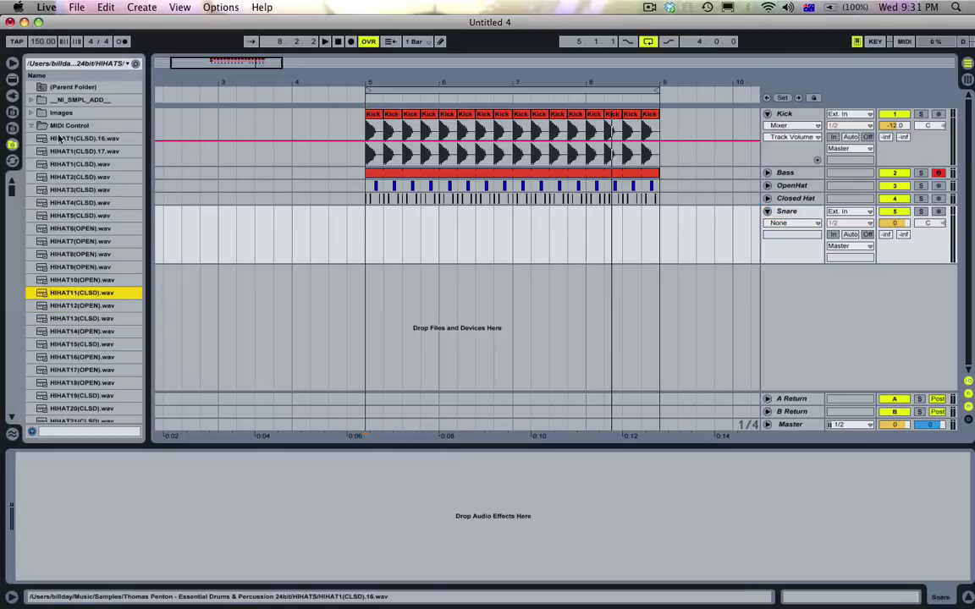
left_click(32, 127)
left_click(80, 77)
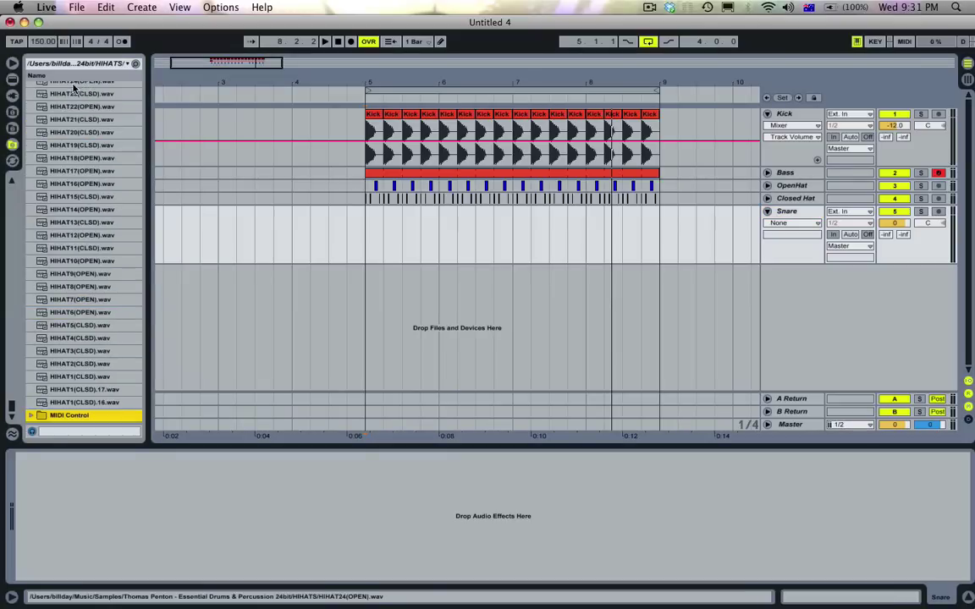
scroll(73, 83, "up", 15)
scroll(73, 85, "up", 15)
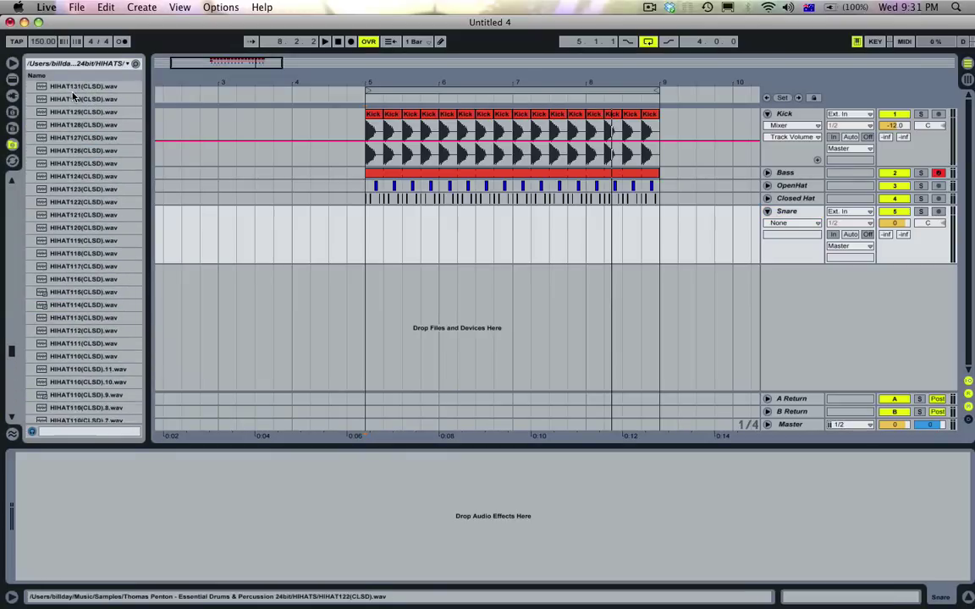
scroll(74, 95, "up", 20)
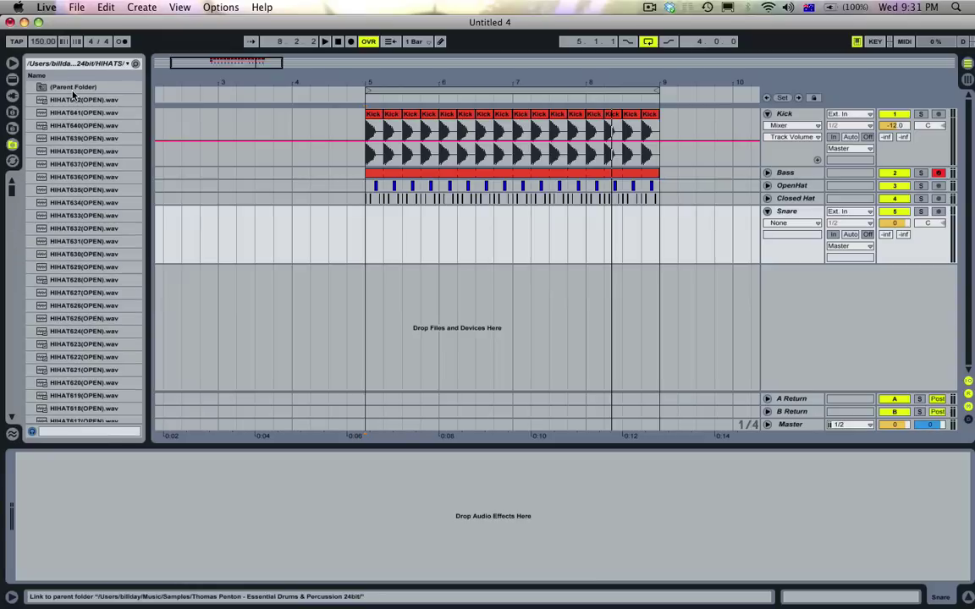
double_click(73, 87)
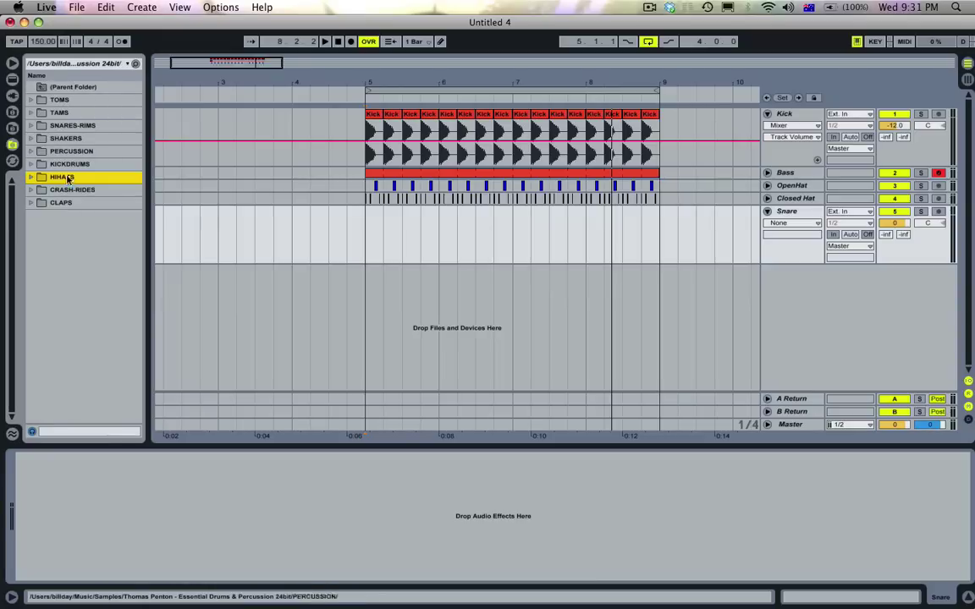
double_click(60, 125)
Audition snare samples down to SNARE207.wav and place that sample on the Snare track at 5.2.1.
scroll(72, 195, "down", 15)
key("Down")
key("Down")
key("Down")
key("Down")
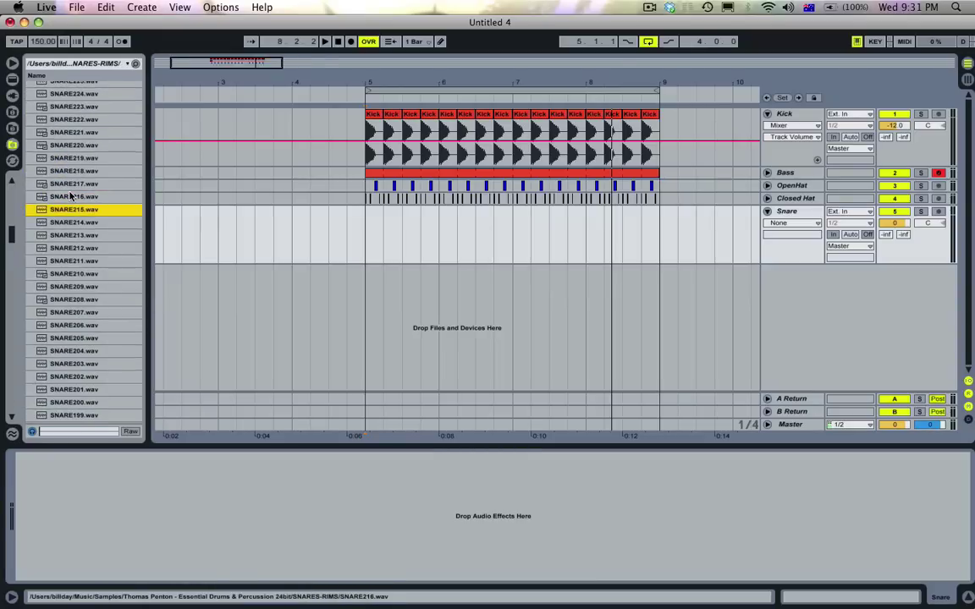
key("Down")
key("Down")
key("Down")
key("Down")
key("Down")
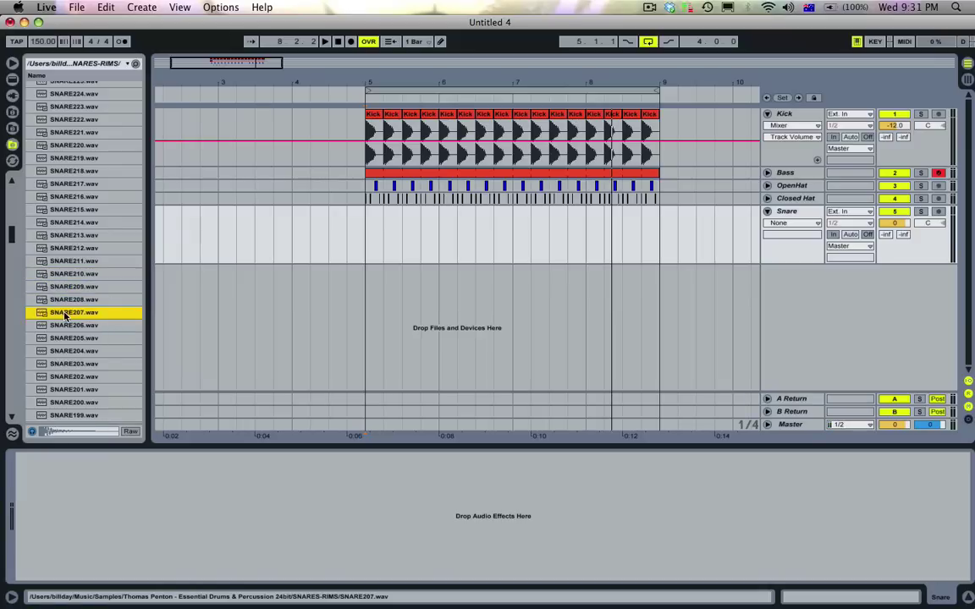
left_click_drag(65, 316, 385, 225)
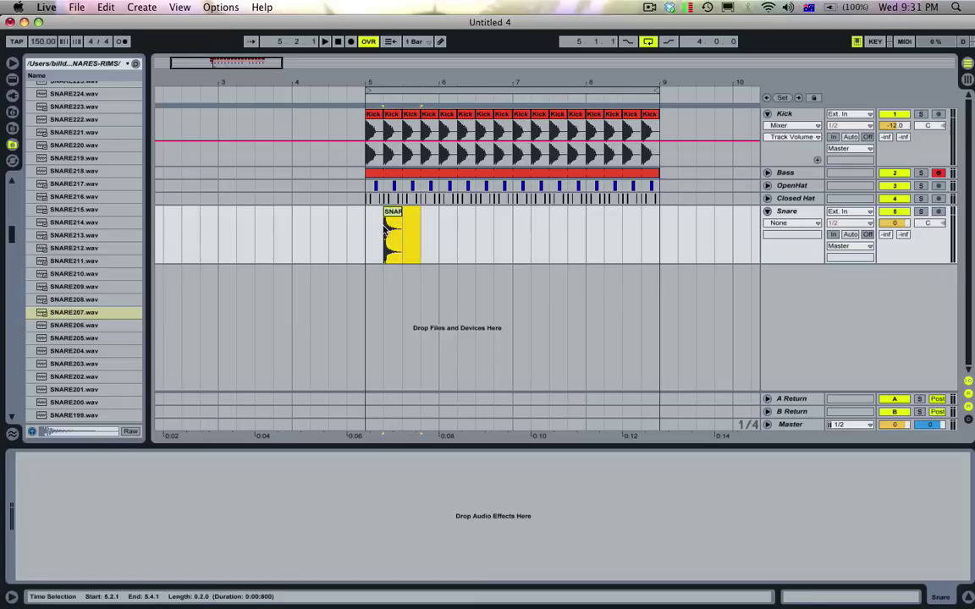
Duplicate the SNARE207 clip onto beats 2 and 4 of every bar from bar 5 through bar 8.
key("super+d")
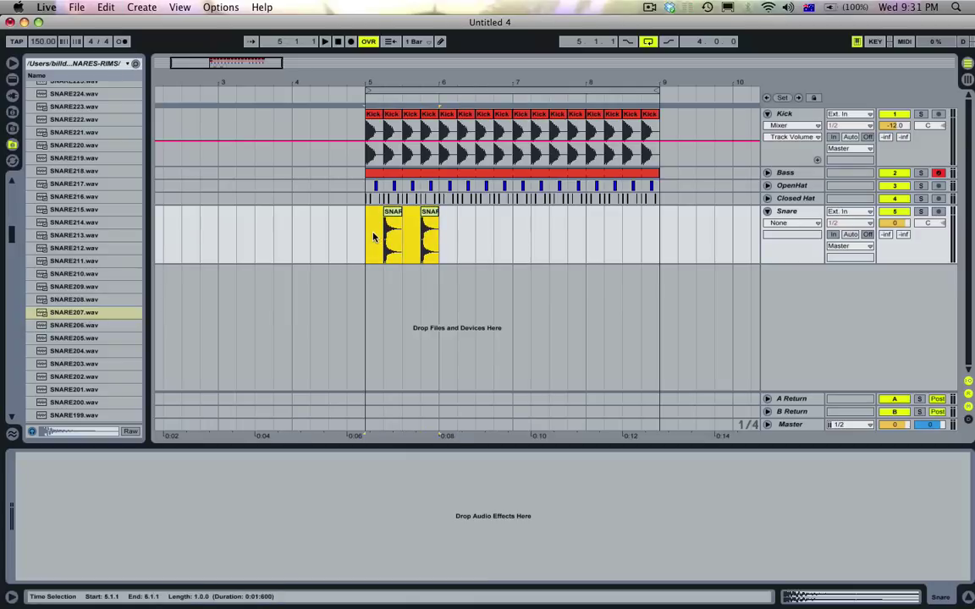
key("super+d")
key("super+d")
key("super+d")
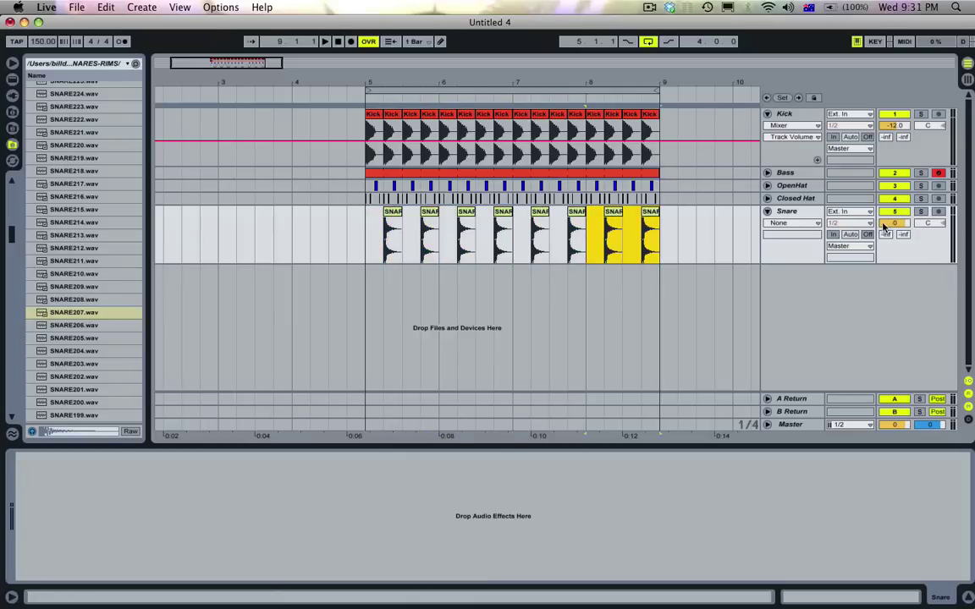
Set the Snare track volume to -15 dB and audition it against the loop and soloed.
left_click(885, 224)
type("-")
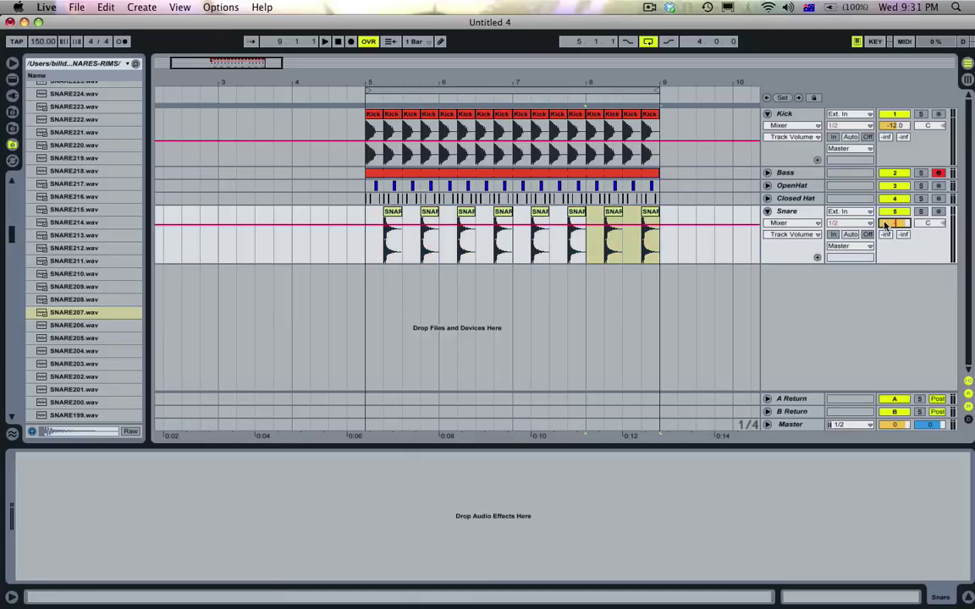
type("15")
key("Return")
left_click(369, 221)
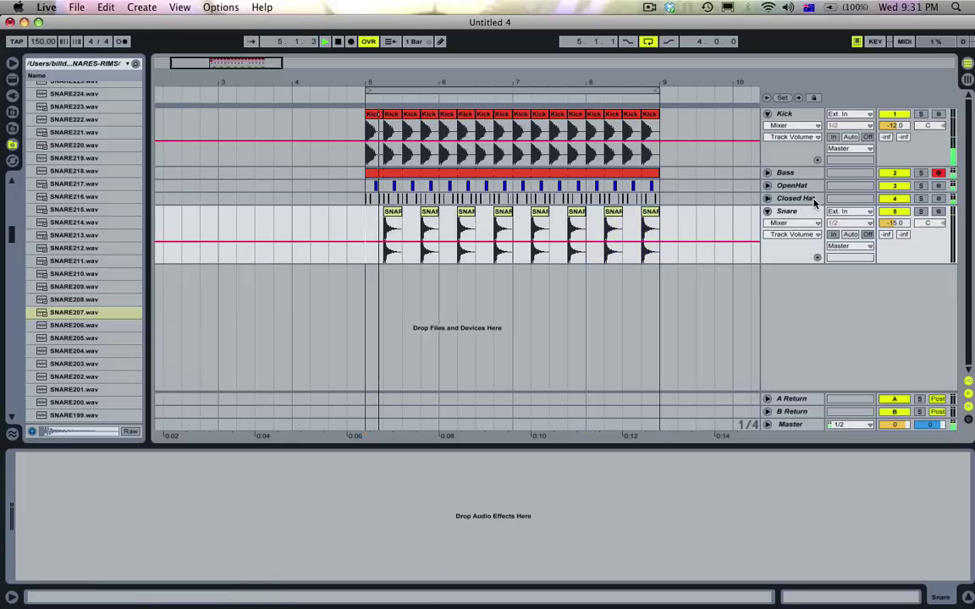
left_click(921, 211)
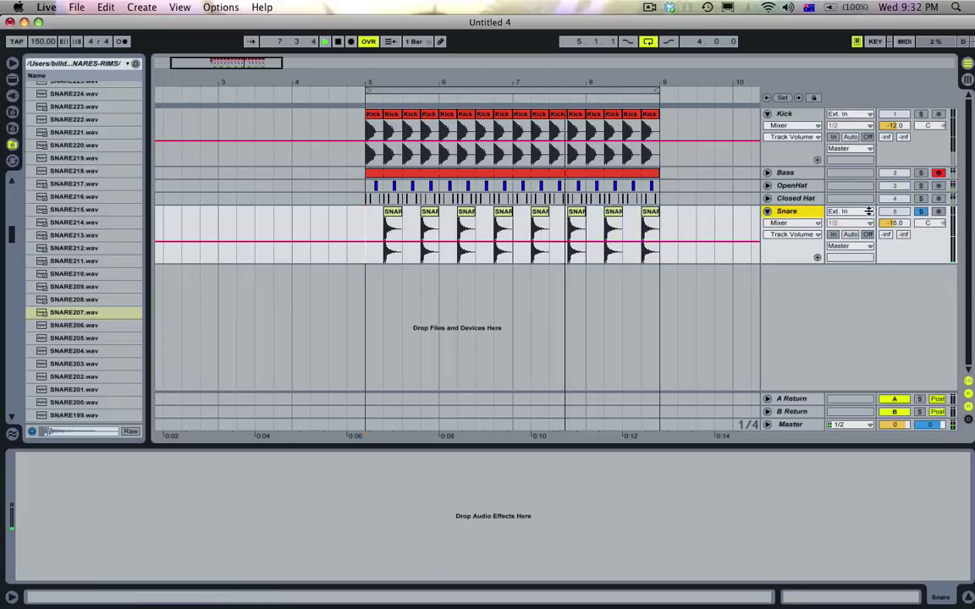
key("space")
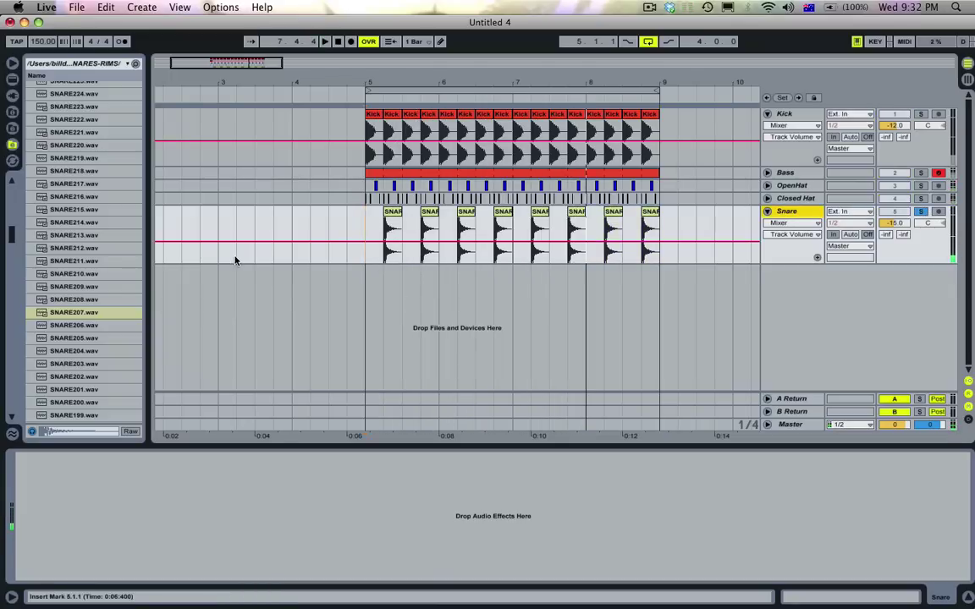
Audition the neighbouring snare samples and replace the SNARE207 clips with SNARE204.wav on beat 2 of bar 5.
left_click(85, 326)
key("Down")
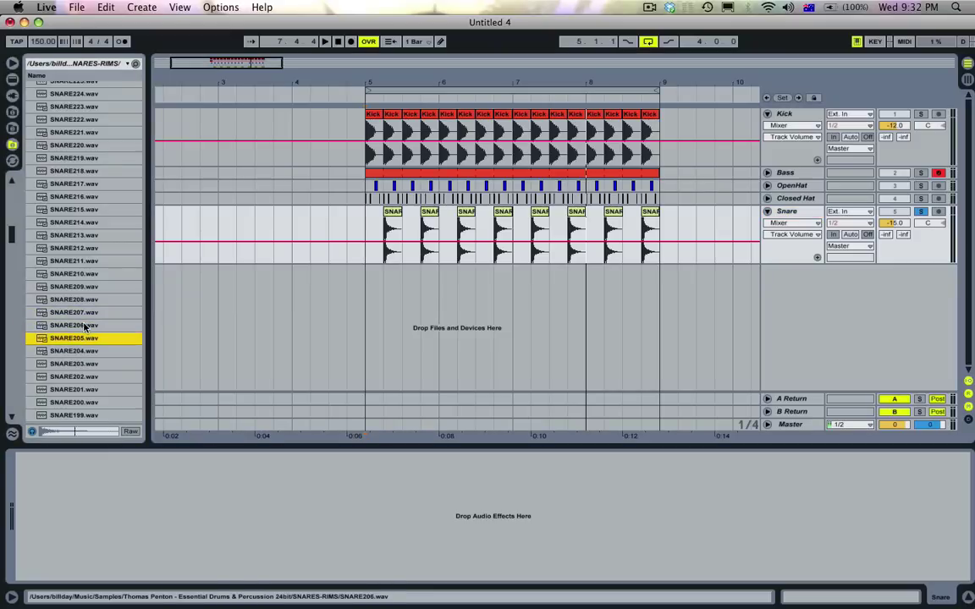
left_click(71, 363)
key("Up")
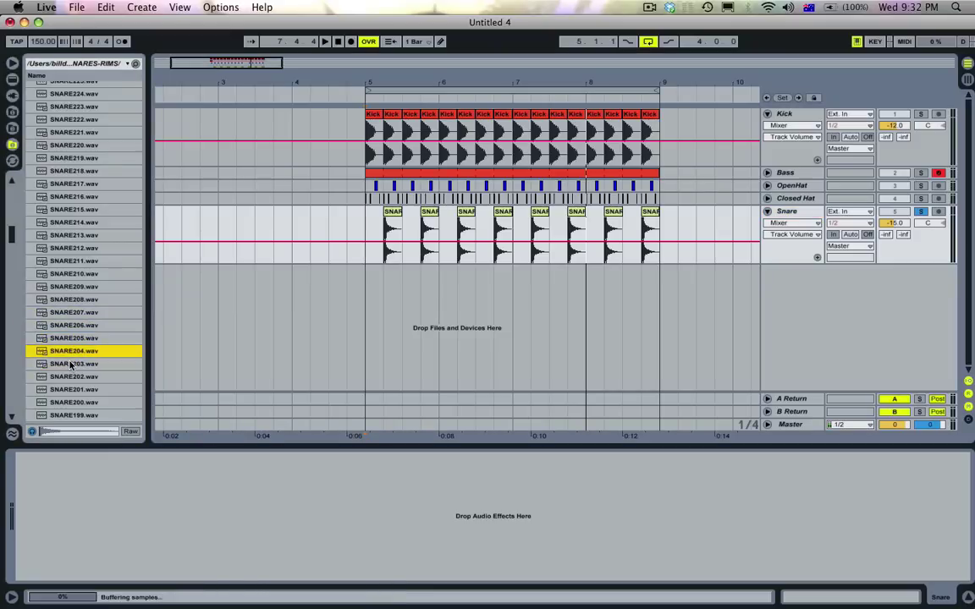
left_click_drag(62, 353, 748, 200)
left_click(392, 216)
left_click_drag(695, 242, 380, 235)
key("Delete")
Duplicate the SNARE204 clip onto beats 2 and 4 of bars 5 through 8.
key("super+d")
left_click(437, 235)
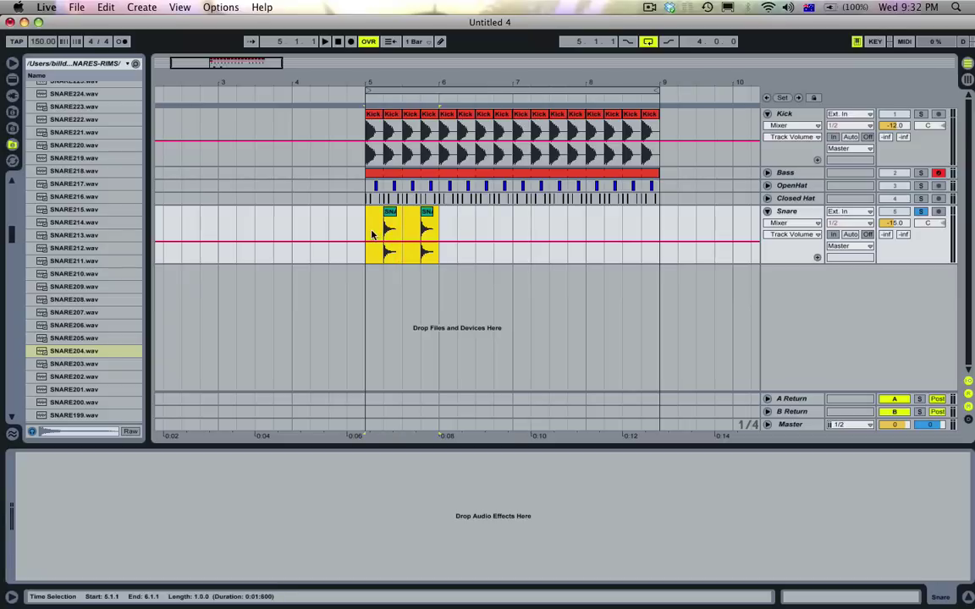
key("super+d")
key("super+d")
key("super+d")
left_click(373, 233)
Play the loop, unsolo the Snare track, and raise its volume to -12 dB.
key("space")
left_click(921, 212)
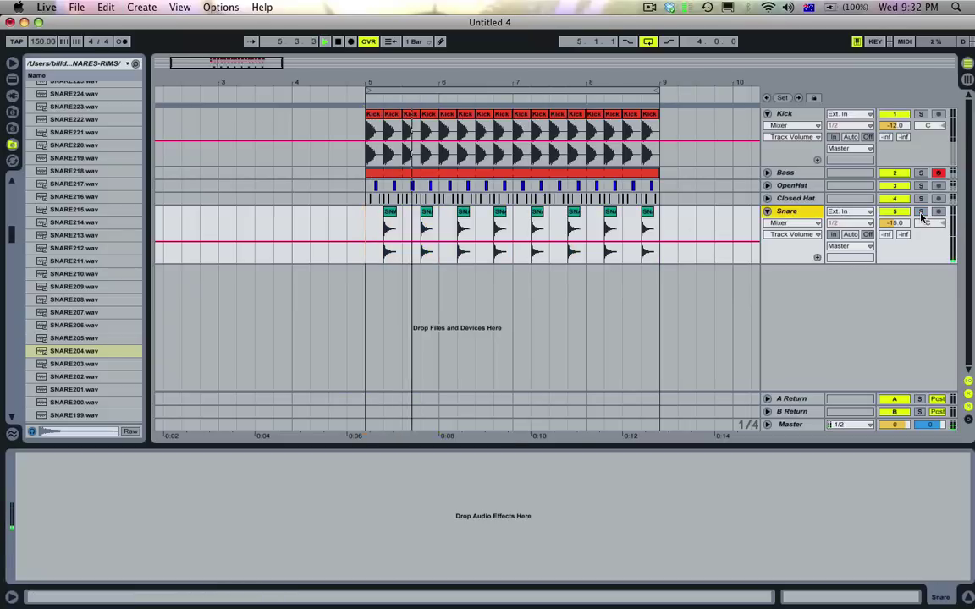
left_click_drag(897, 225, 897, 219)
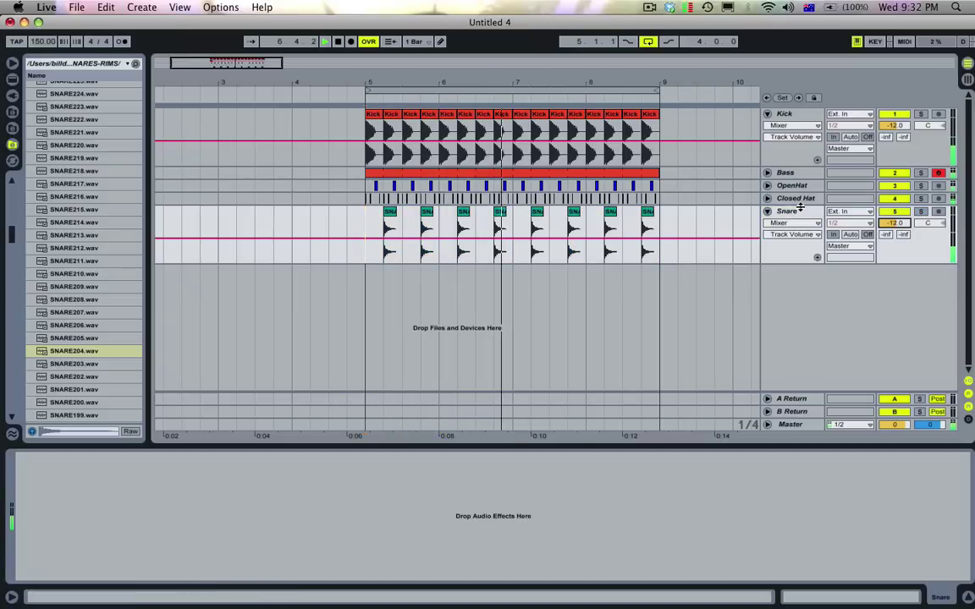
Add an EQ Eight to the Snare track and try a slight band 2 cut while the loop plays.
left_click(12, 78)
key("space")
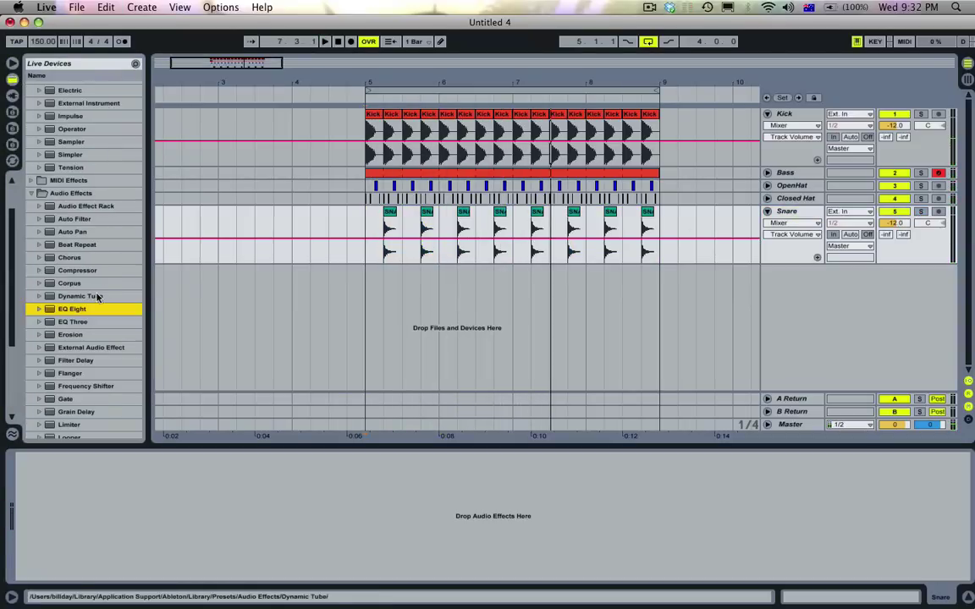
left_click_drag(70, 310, 195, 527)
key("space")
left_click(129, 512)
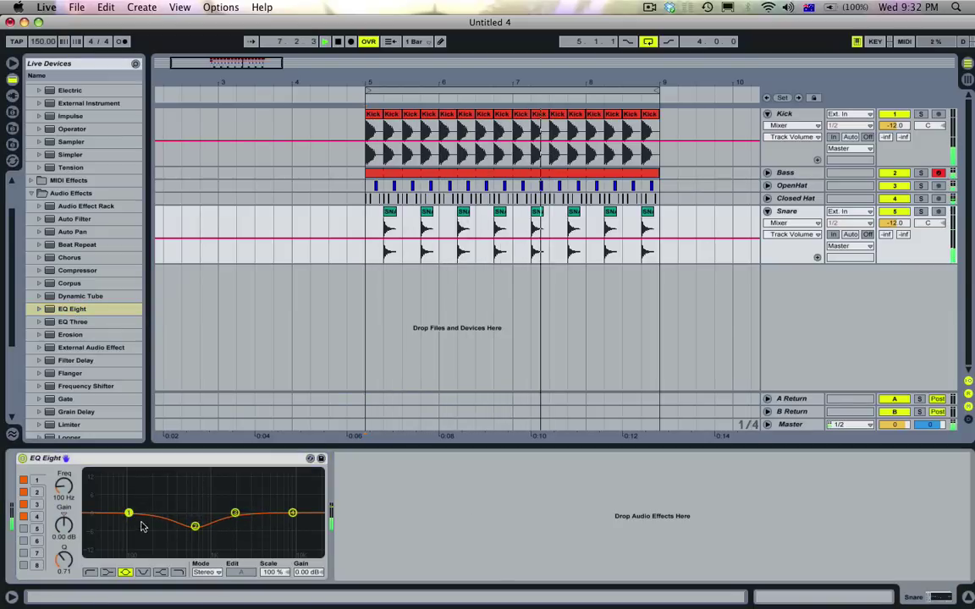
Audition snare samples around SNARE193.wav to SNARE189.wav and place SNARE190.wav on the Snare track at 5.2.1.
left_click(12, 145)
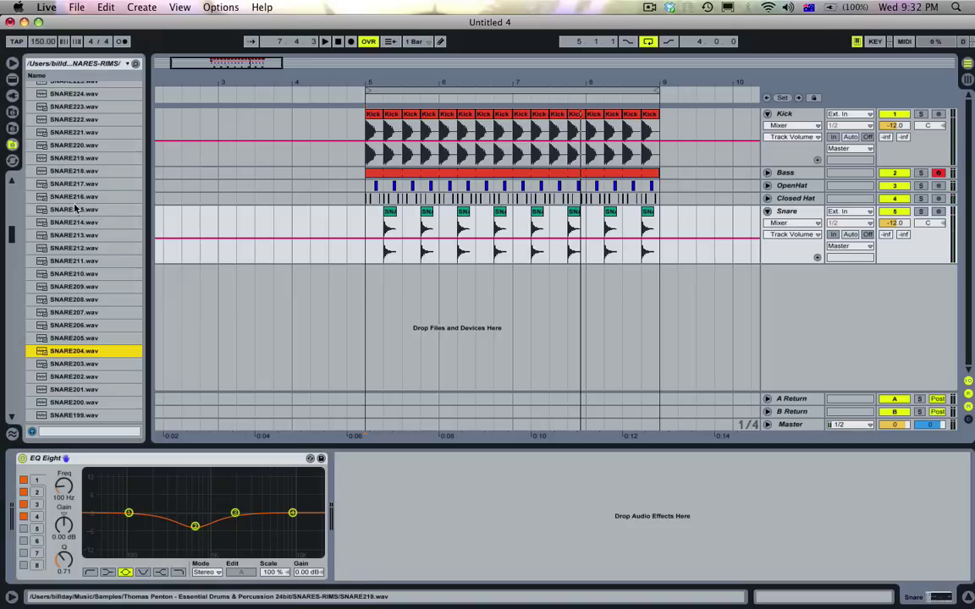
scroll(88, 260, "down", 5)
left_click(88, 260)
key("Up")
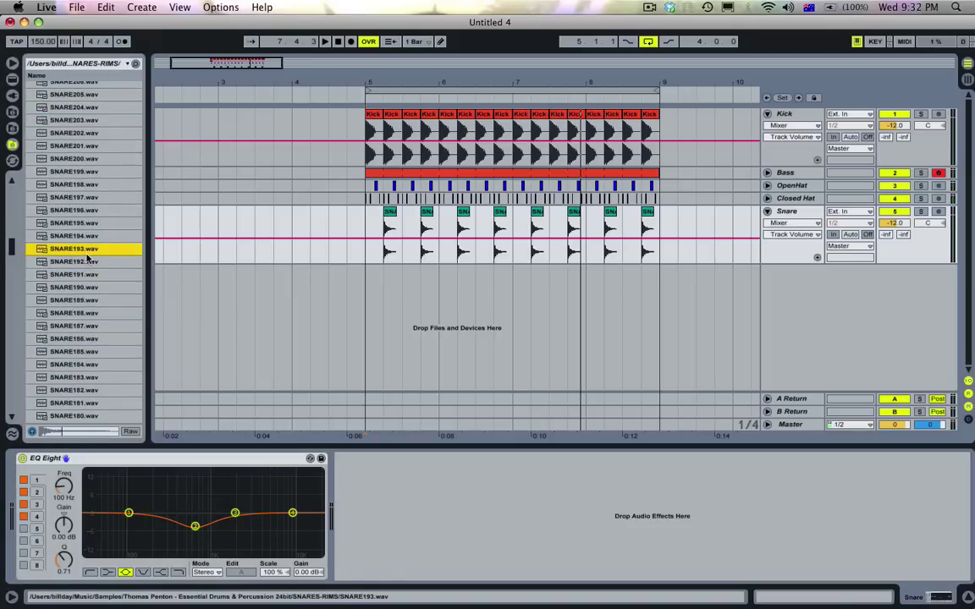
key("Down")
key("Down")
key("Down")
key("Up")
key("Up")
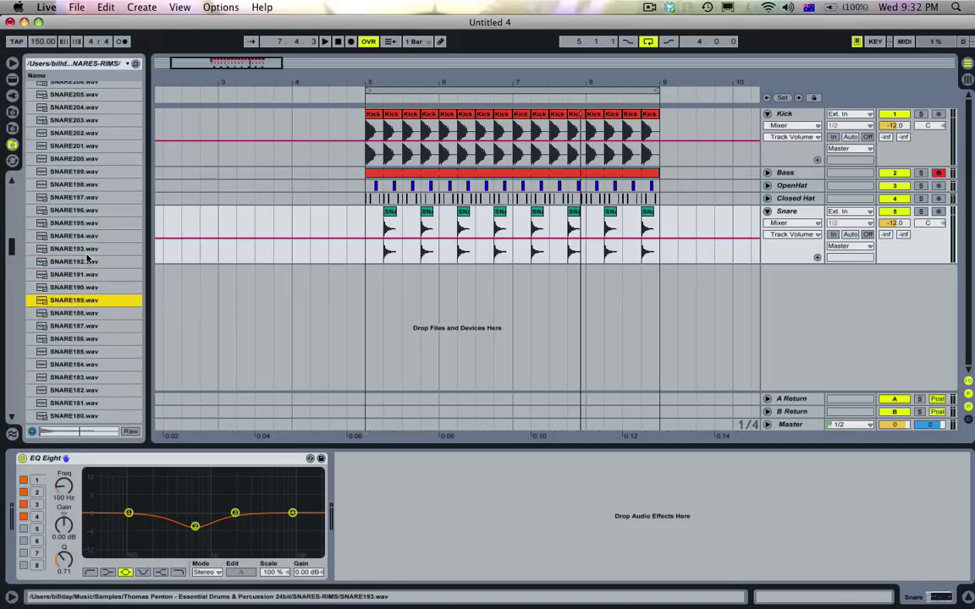
key("Down")
key("Down")
key("Up")
key("Down")
left_click_drag(69, 292, 399, 220)
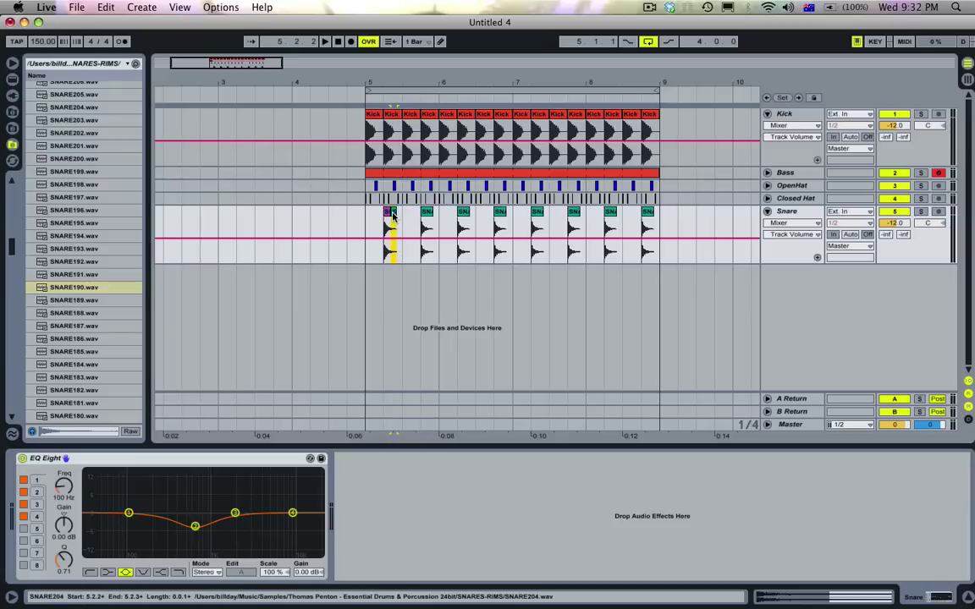
Audition the new snare in the loop and delete the remaining SNARE204 clips from the Snare track.
key("space")
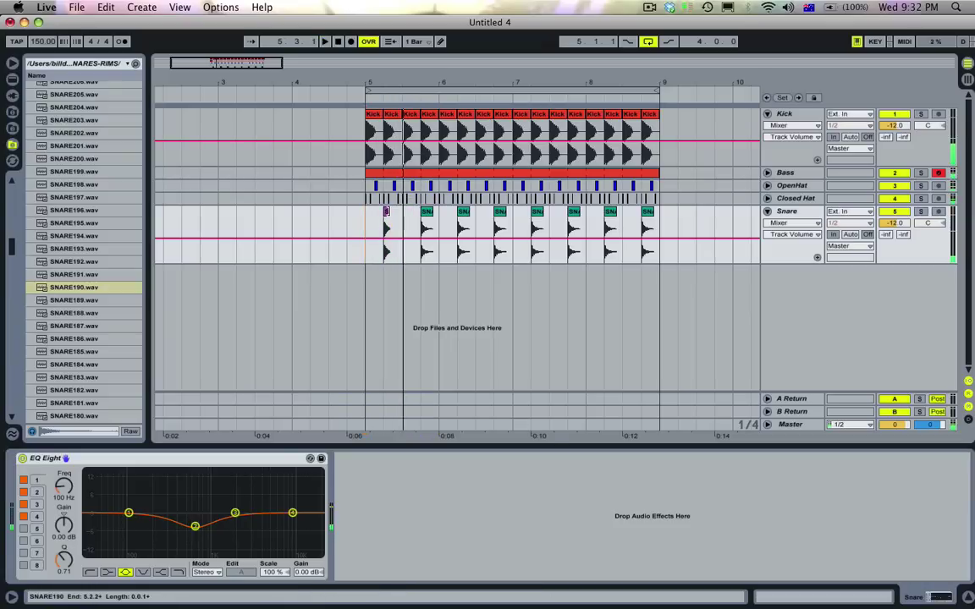
key("space")
key("space")
left_click_drag(421, 224, 684, 219)
key("Delete")
Duplicate the SNARE190 clip onto beats 2 and 4 of bars 5 through 8 and play the loop.
left_click_drag(421, 230, 387, 227)
key("super+d")
left_click(436, 230)
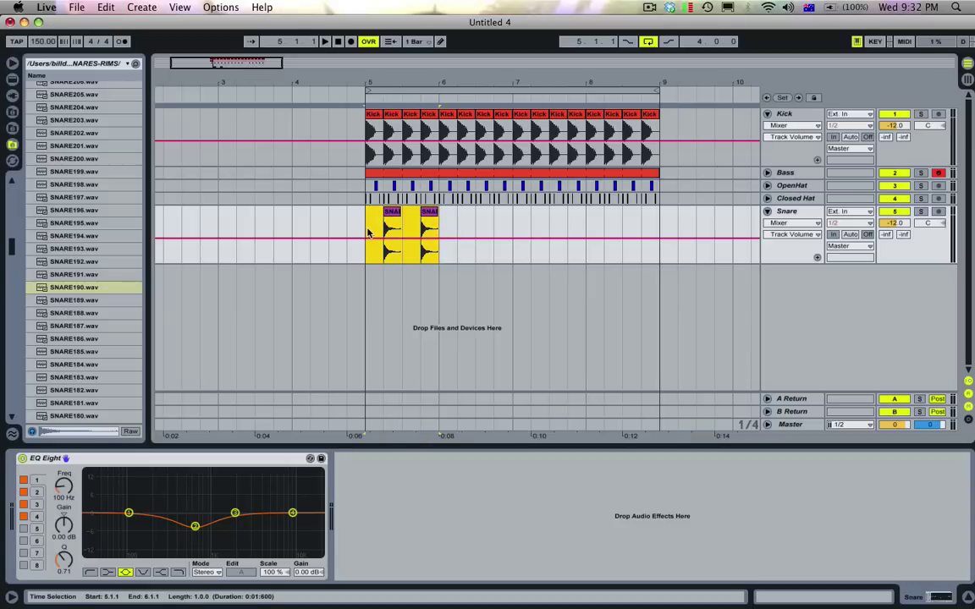
key("super+d")
key("super+d")
key("super+d")
left_click(368, 233)
key("space")
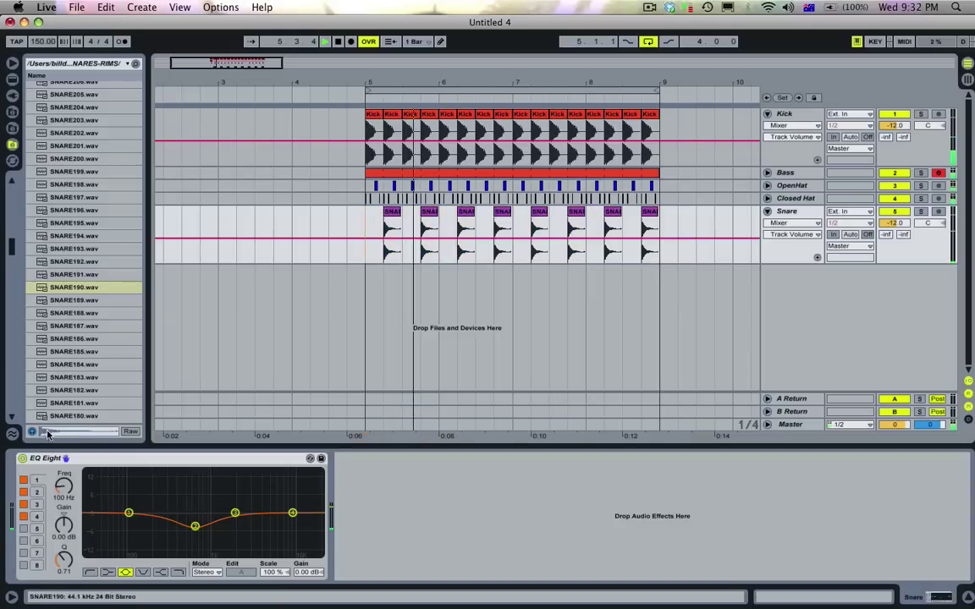
Compare the snare with EQ Eight bypassed and active, flatten band 2, and boost band 3 by 4.67 dB at 2.11 kHz.
left_click(22, 458)
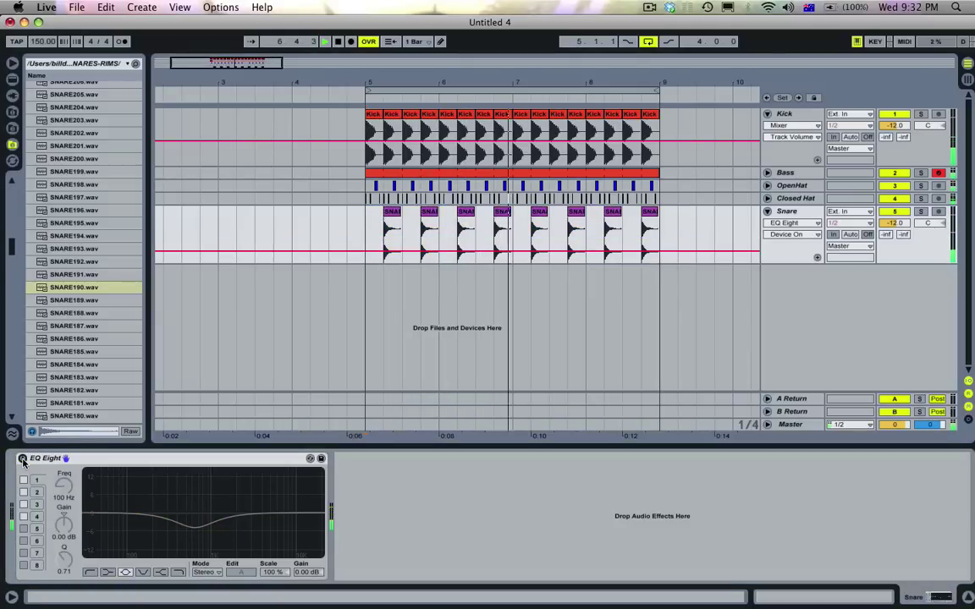
left_click(22, 458)
left_click_drag(194, 524, 237, 507)
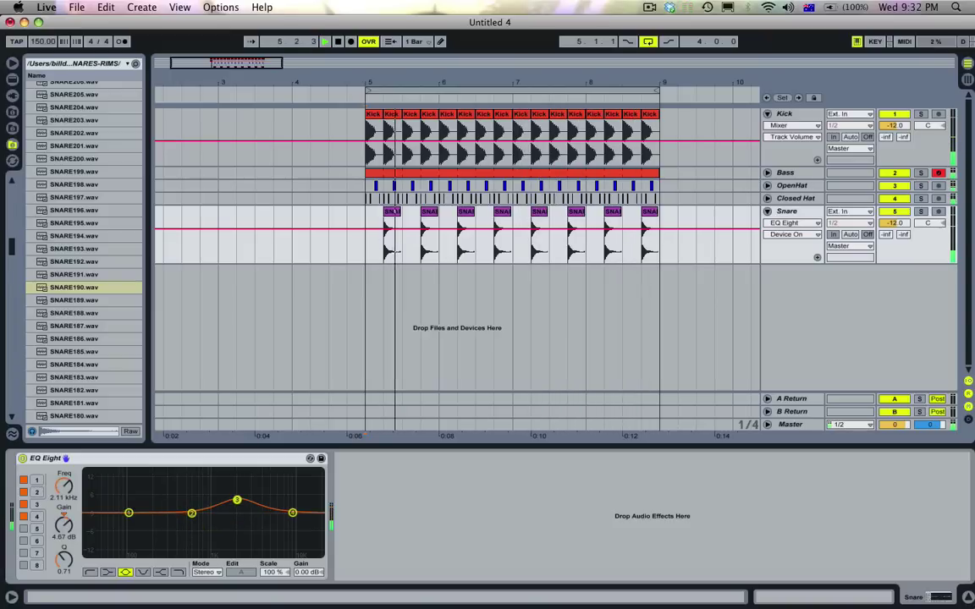
Sweep a narrow band 3 boost down to 555 Hz and turn it into a 9.52 dB cut with a Q of 2.82.
left_click_drag(60, 565, 61, 567)
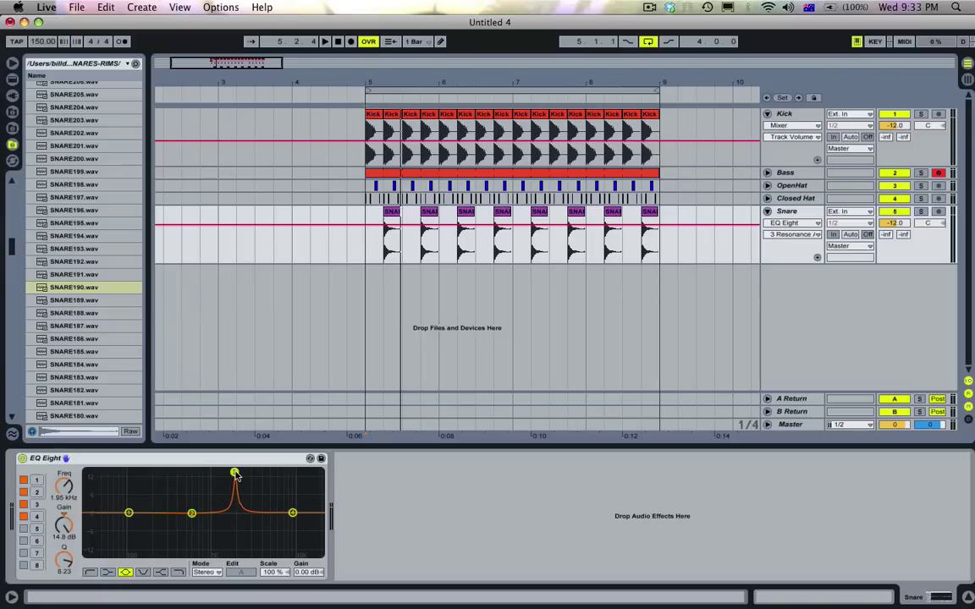
left_click_drag(235, 474, 189, 471)
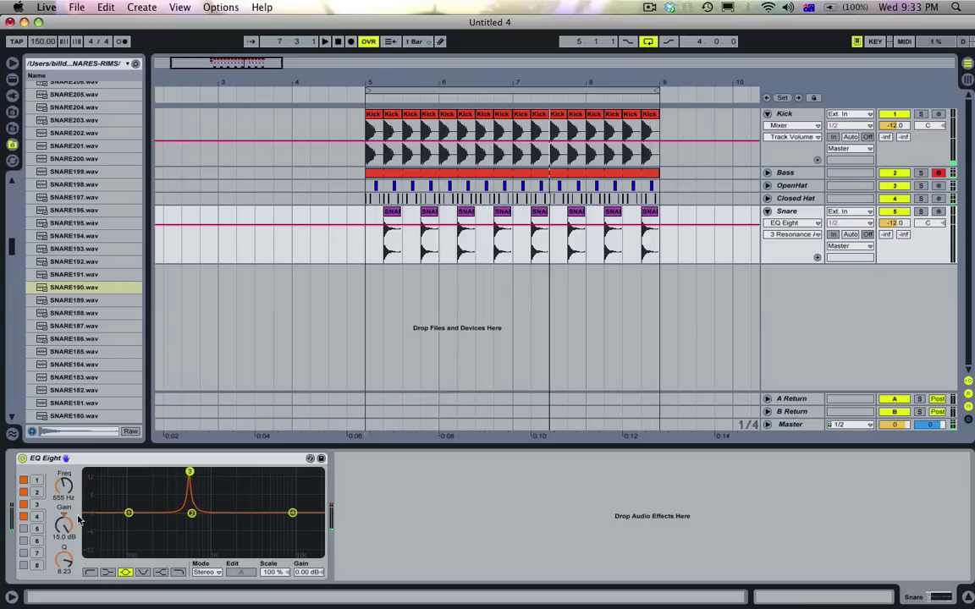
left_click_drag(66, 524, 64, 558)
key("space")
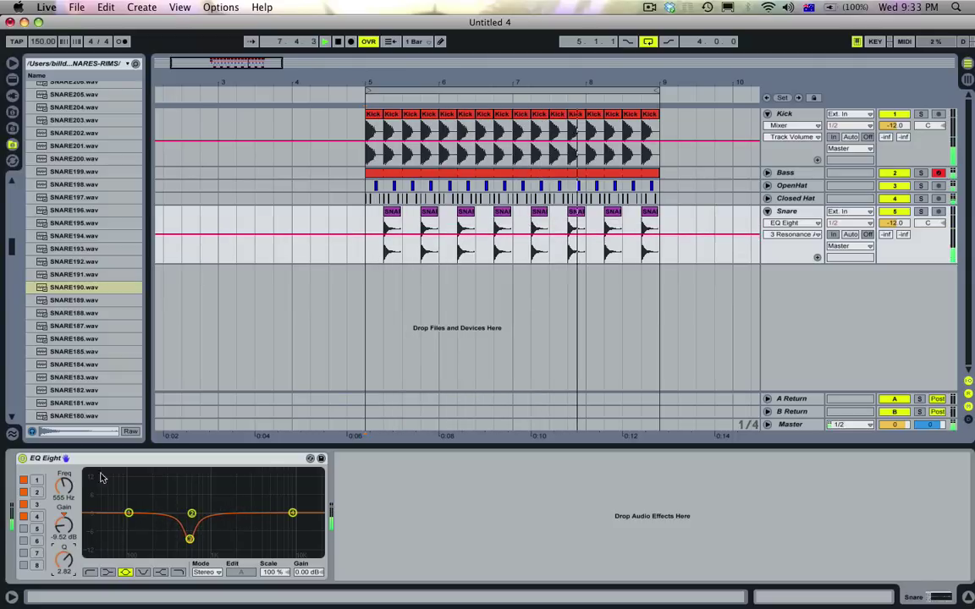
Preview SNARE189 and SNARE188 and place SNARE188 on beat 2 of bar 5 in the Snare track.
left_click(93, 302)
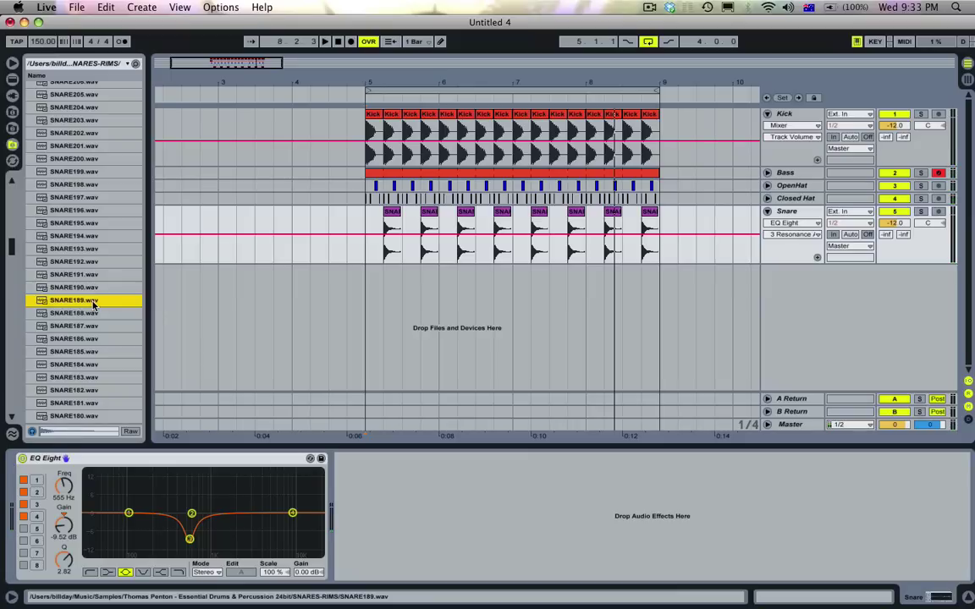
key("Down")
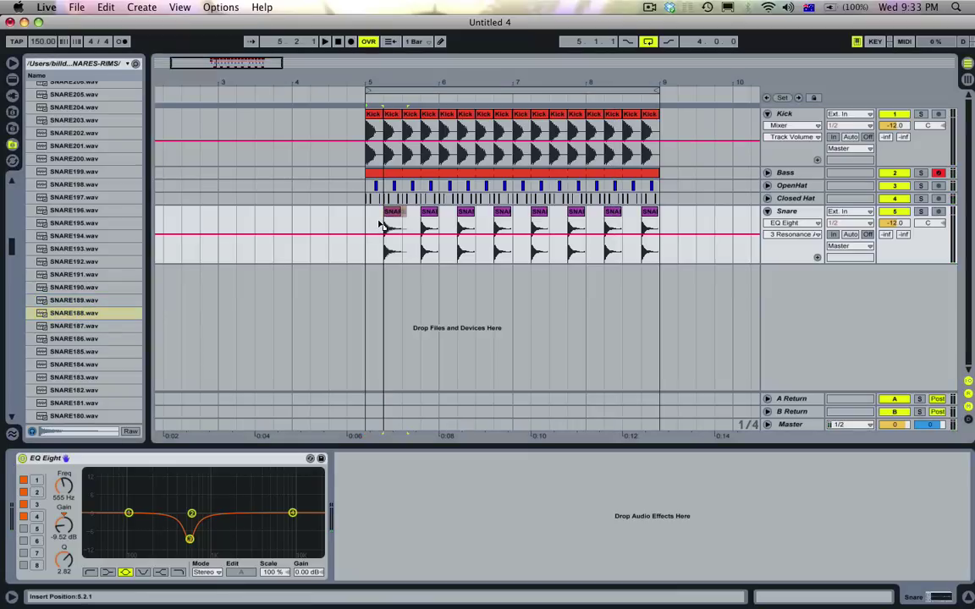
left_click(389, 215)
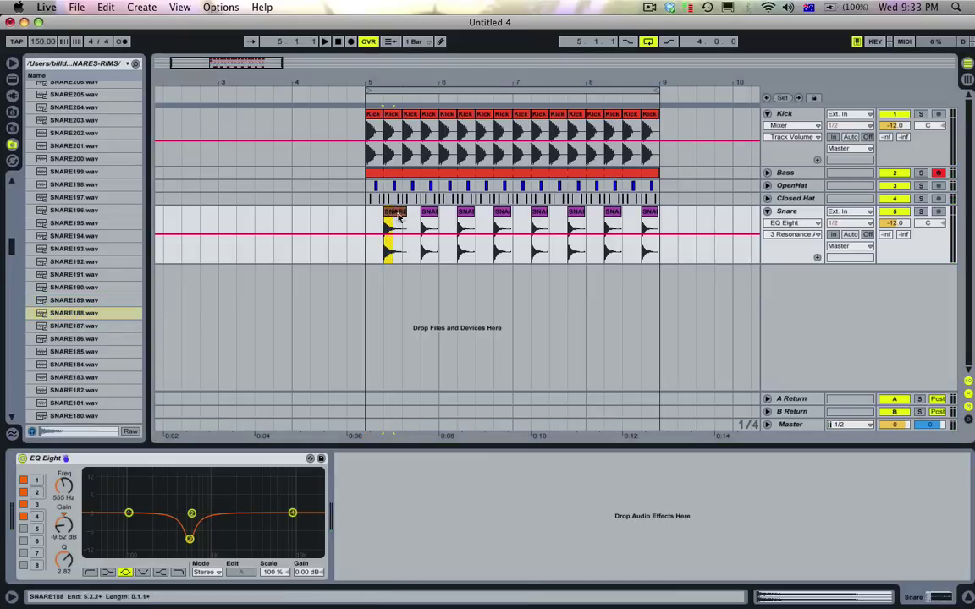
Duplicate the SNARE188 clip over the remaining snare hits on beats 2 and 4 of bars 5 through 8 and play the loop.
left_click_drag(386, 218, 424, 221)
key("ctrl+d")
key("ctrl+d")
key("ctrl+d")
key("ctrl+d")
key("ctrl+d")
key("ctrl+d")
key("ctrl+d")
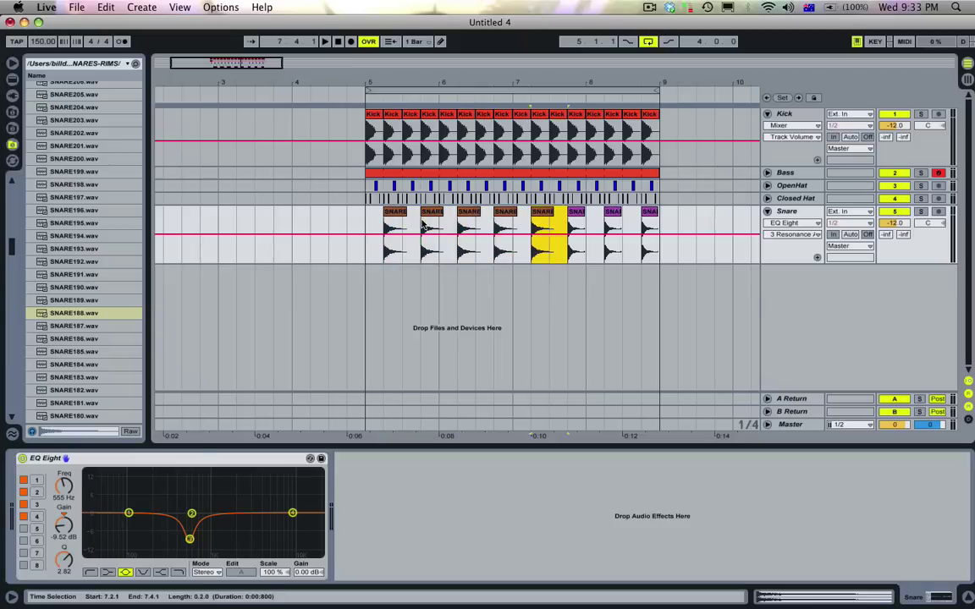
left_click(382, 226)
key("space")
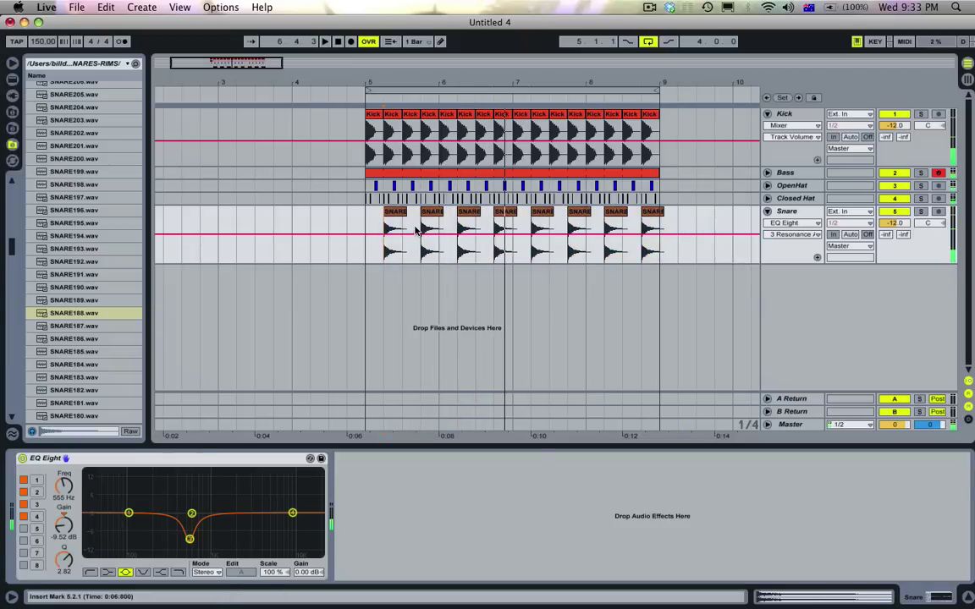
Set the grid to 1/8 and delete everything on the Snare track past the first eighth note of the first SNARE188 clip.
right_click(416, 229)
left_click(491, 329)
left_click_drag(409, 224, 671, 227)
key("Delete")
key("Delete")
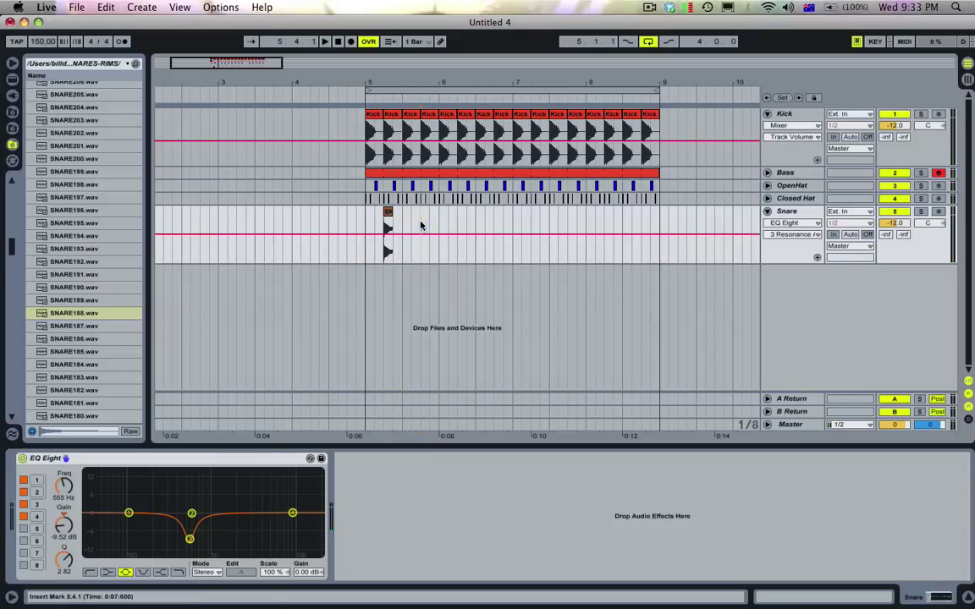
Duplicate the shortened SNARE188 clip onto beats 2 and 4 of bars 5 through 8 and play the loop from bar 5.
left_click_drag(421, 226, 387, 226)
key("ctrl+d")
key("ctrl+d")
key("ctrl+d")
key("ctrl+d")
key("ctrl+d")
key("ctrl+d")
key("ctrl+d")
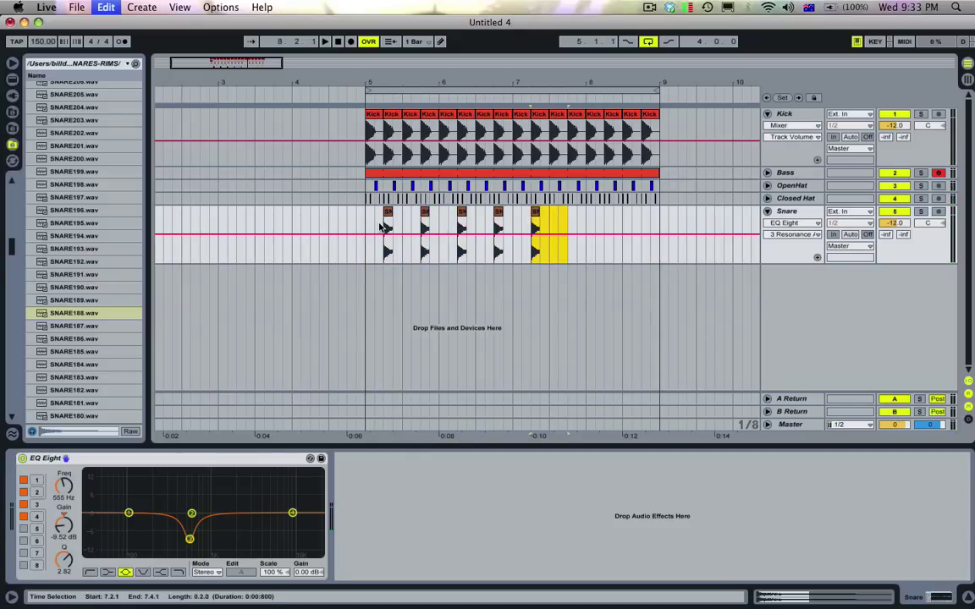
left_click(368, 229)
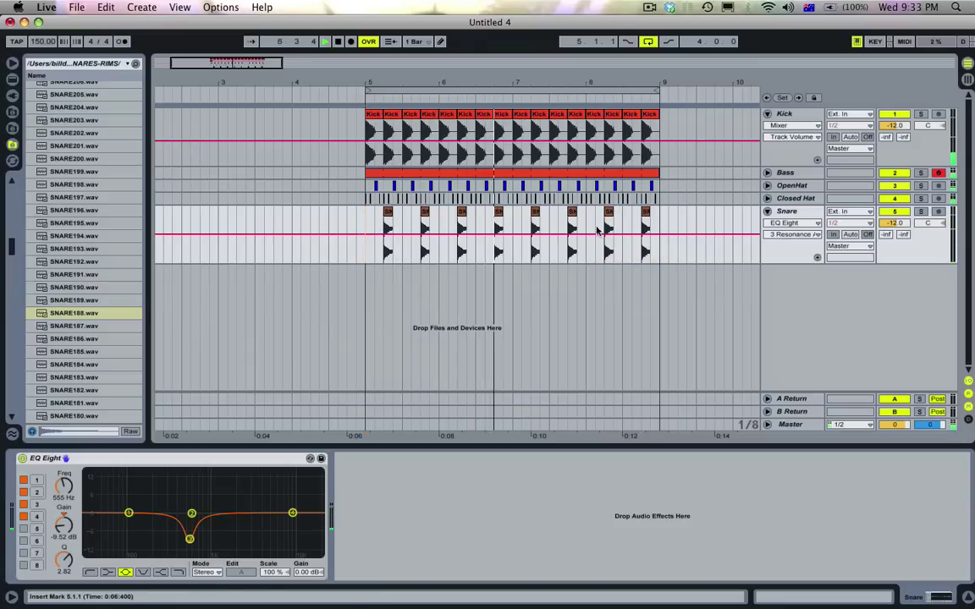
Place the SNARE167 sample on beat 2 of bar 5 in the Snare track and audition it in the loop.
scroll(111, 291, "down", 8)
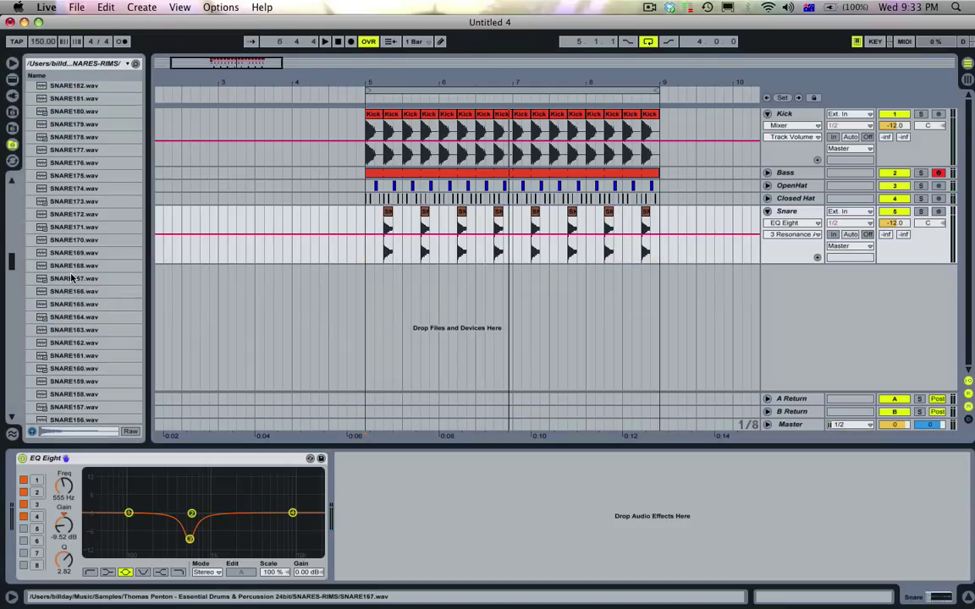
left_click(72, 278)
left_click_drag(68, 280, 388, 214)
left_click(387, 214)
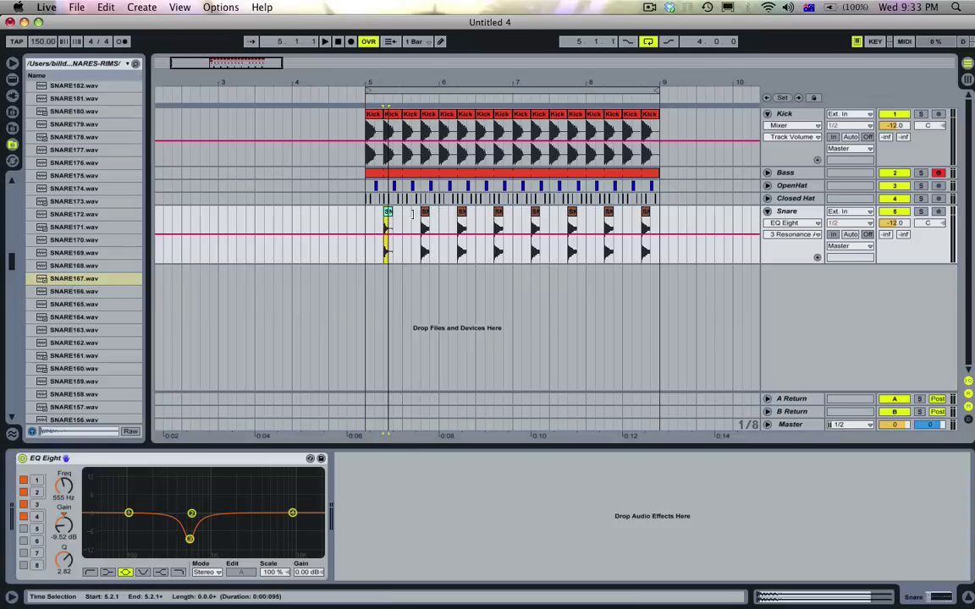
left_click(374, 224)
key("space")
key("space")
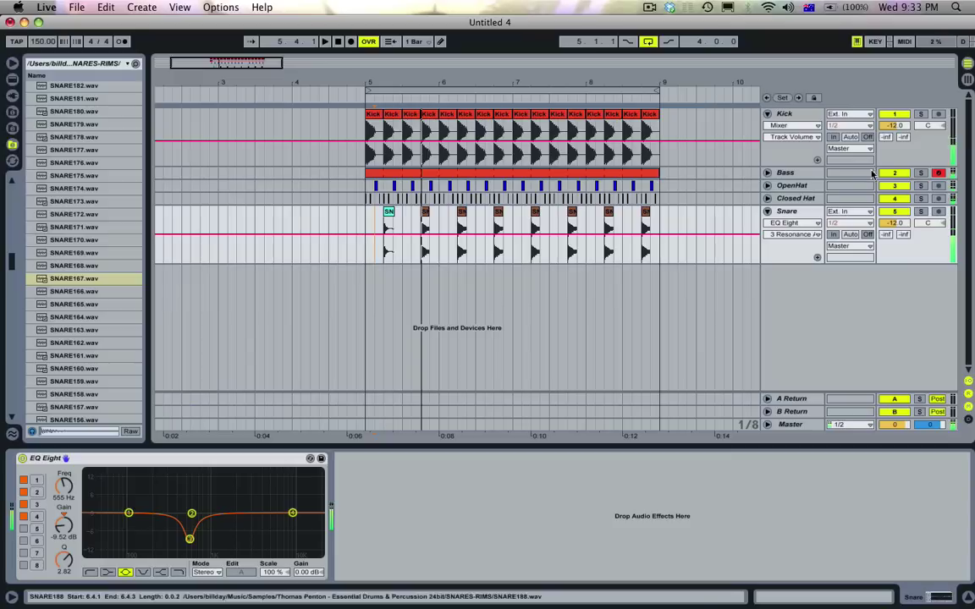
Delete the remaining SNARE188 clips and duplicate the SNARE167 clip onto beats 2 and 4 of bars 5 through 8.
left_click_drag(688, 218, 398, 221)
key("super+d")
key("super+d")
key("super+d")
key("super+d")
key("super+d")
key("super+d")
key("super+d")
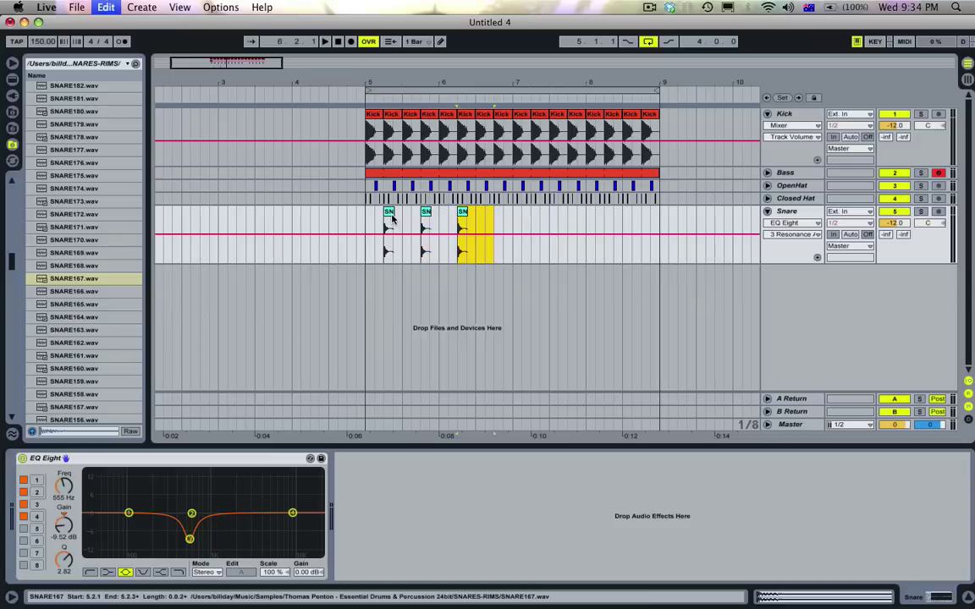
Play the loop from bar 5 and set the Snare track's volume to -10.8 dB.
left_click(366, 228)
key("space")
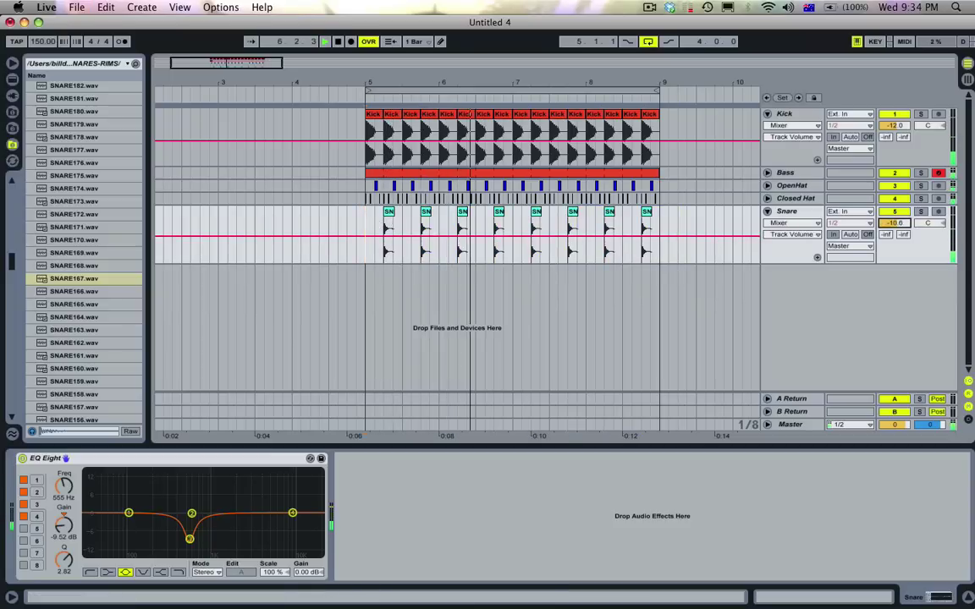
left_click_drag(894, 223, 893, 225)
key("space")
While the loop plays, set the Bass track's volume to -3.0 dB and the Snare track's volume to -12.1 dB.
left_click(806, 173)
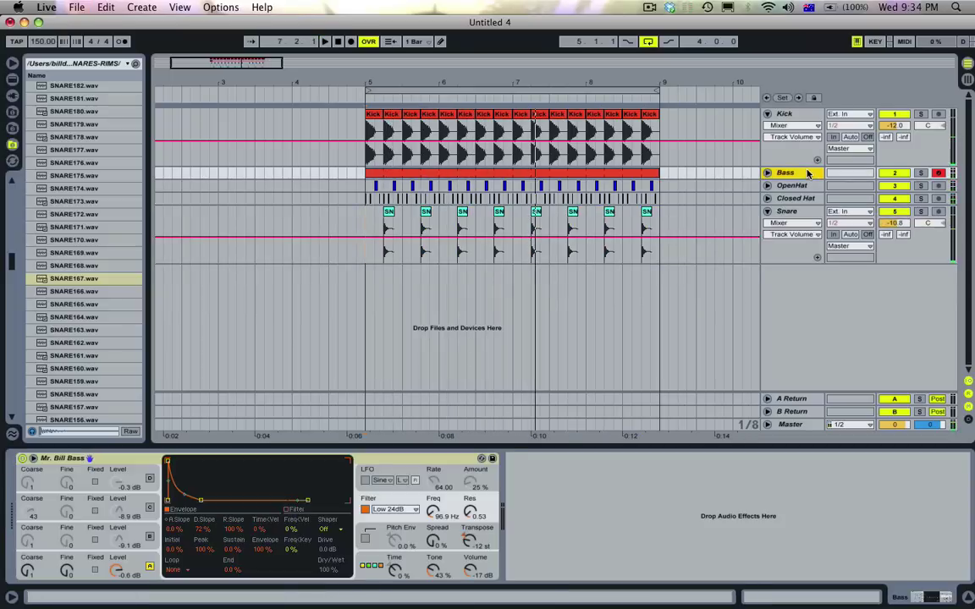
key("Tab")
key("space")
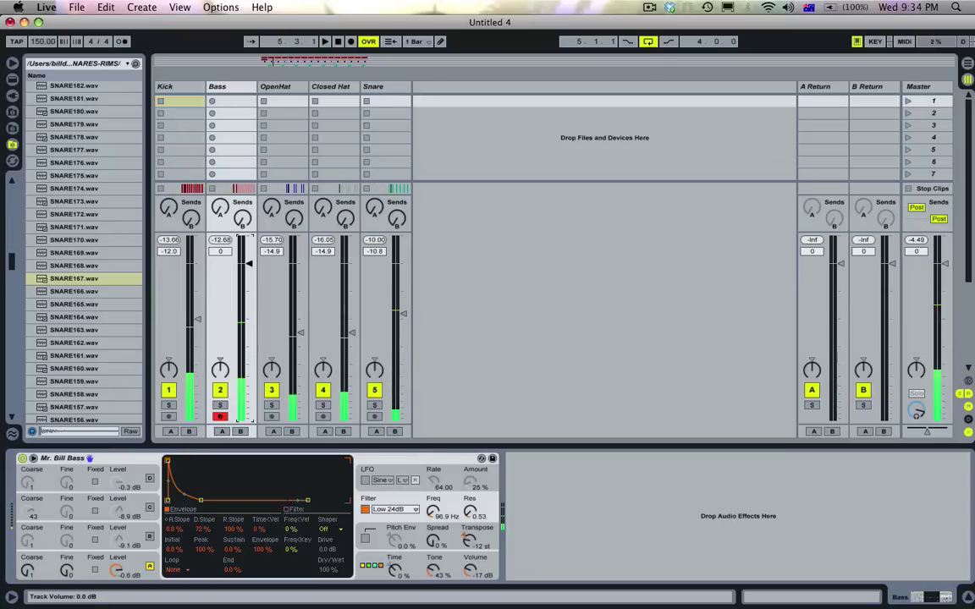
left_click_drag(248, 263, 248, 276)
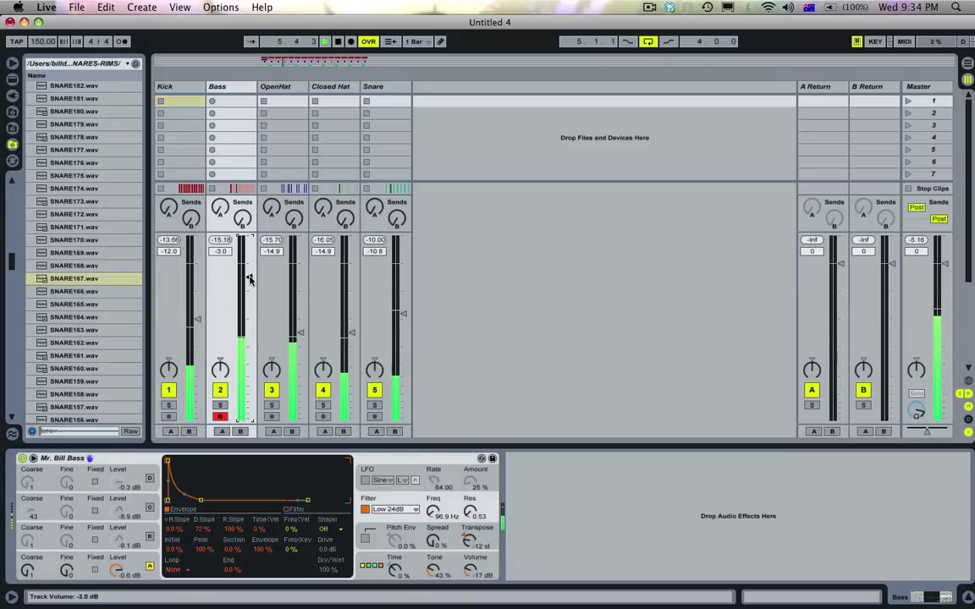
left_click_drag(404, 315, 404, 319)
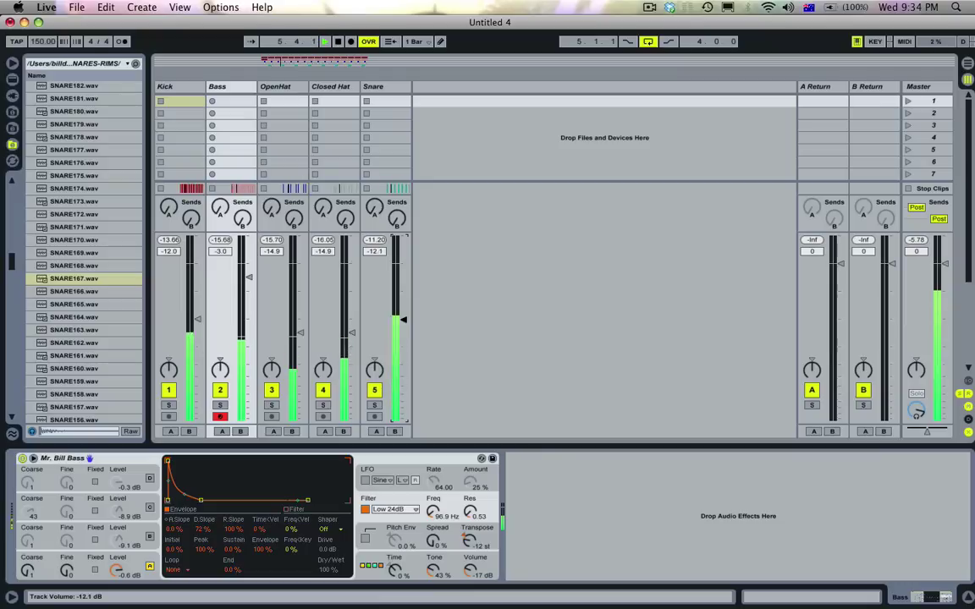
Change band 3 of the Snare track's EQ Eight to a 15.0 dB cut at 485 Hz with a Q of 1.94.
key("Tab")
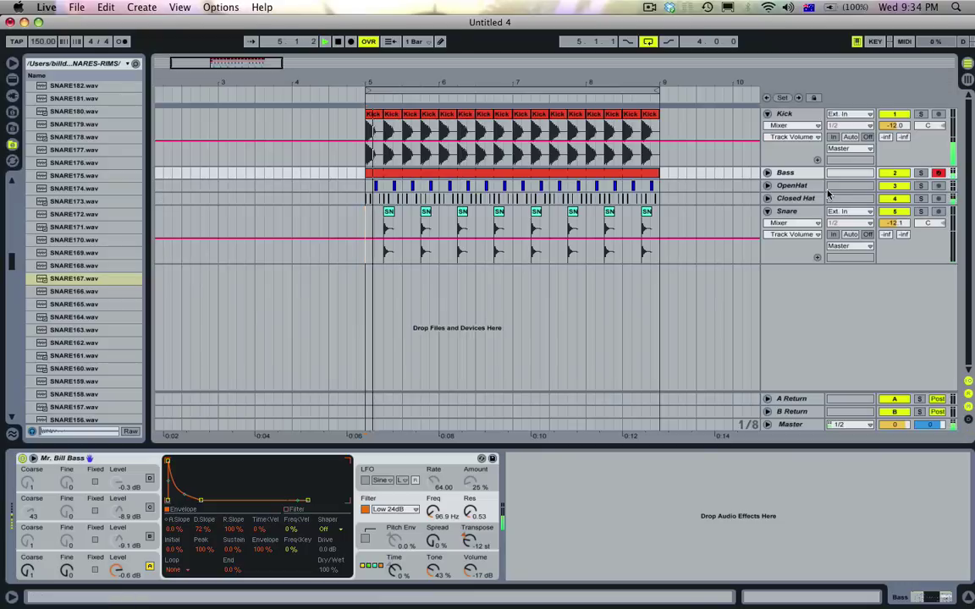
left_click(791, 222)
left_click(788, 212)
key("space")
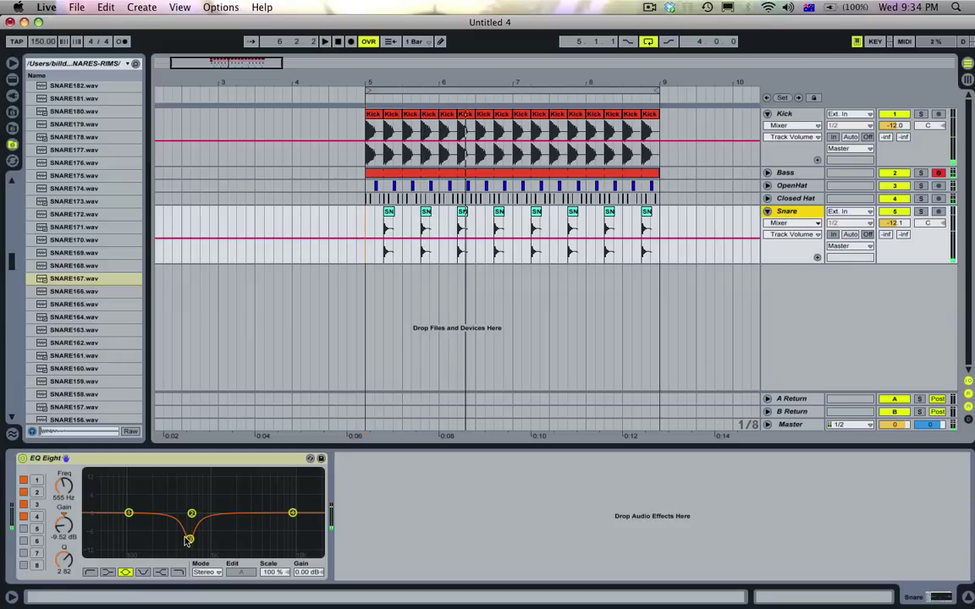
key("space")
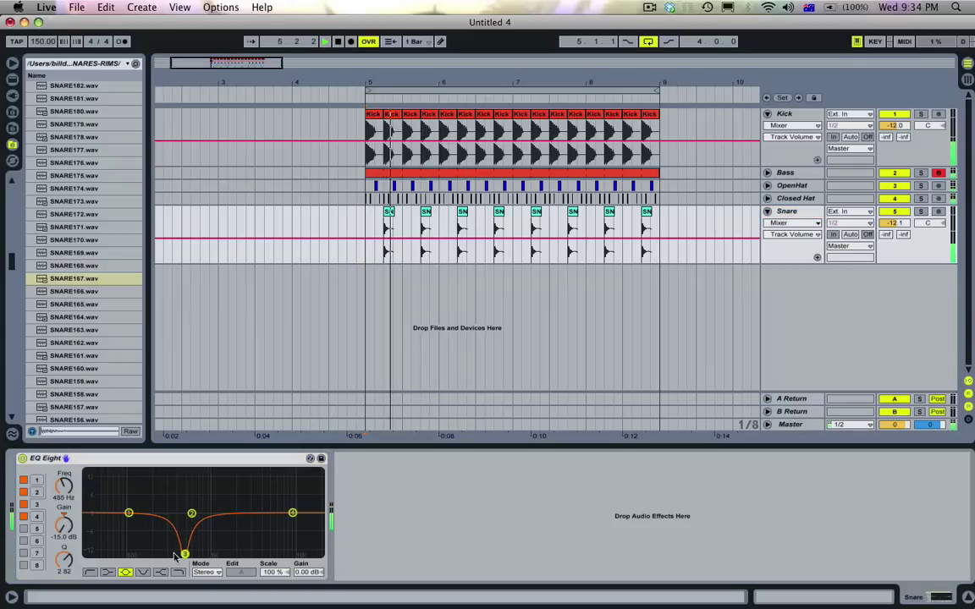
Change oscillator A's waveform in the Bass track's Operator to Saw 8 and play the loop.
left_click(787, 173)
left_click(119, 574)
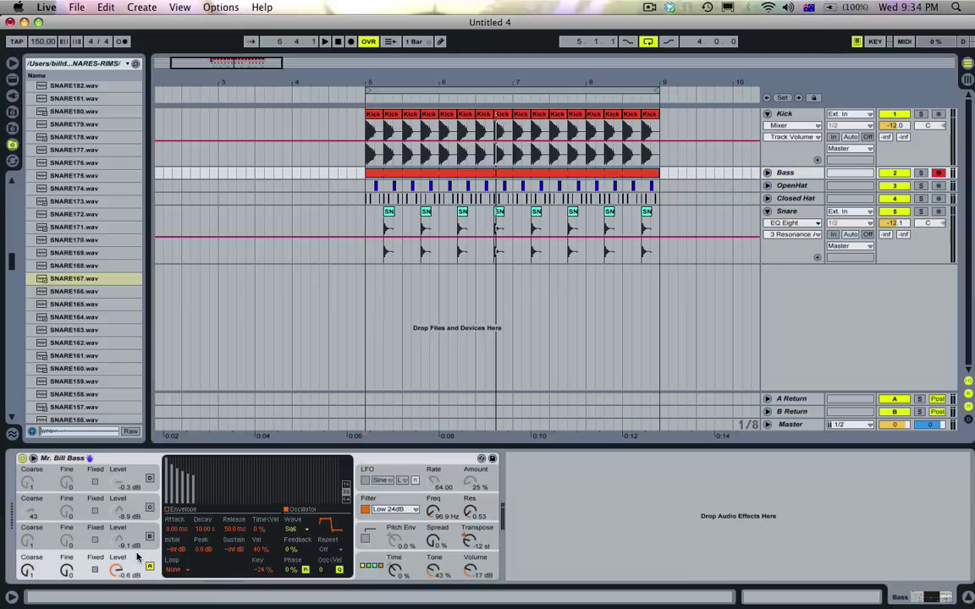
left_click(292, 529)
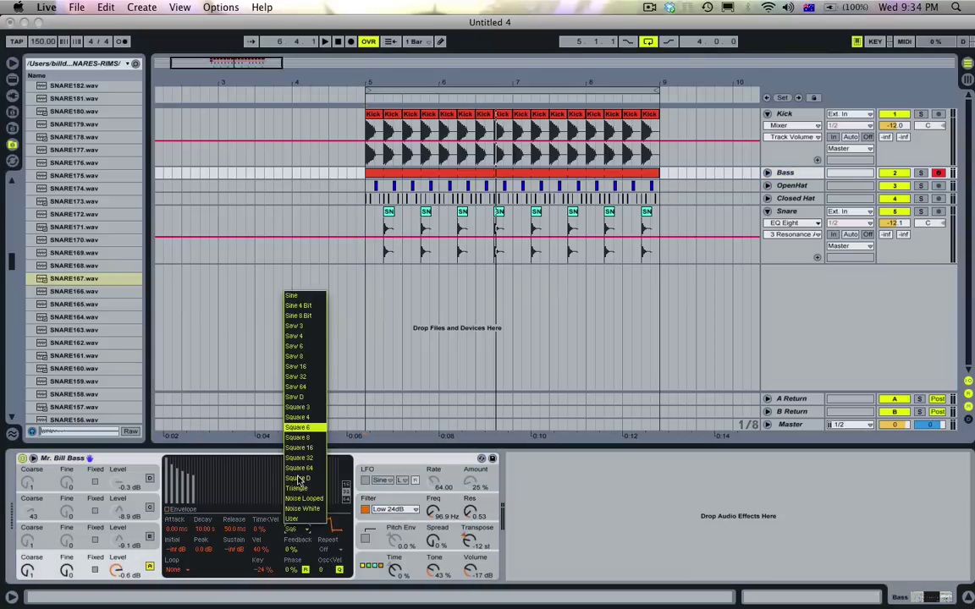
left_click(311, 356)
key("space")
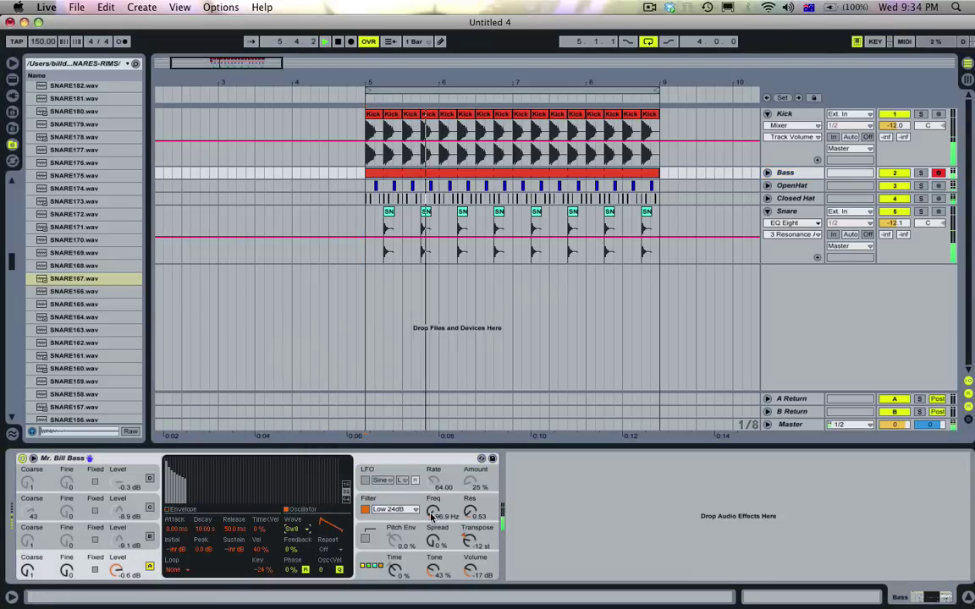
Raise the bass Operator's output volume to -15 dB while checking the track levels in the mixer.
left_click(470, 571)
key("Tab")
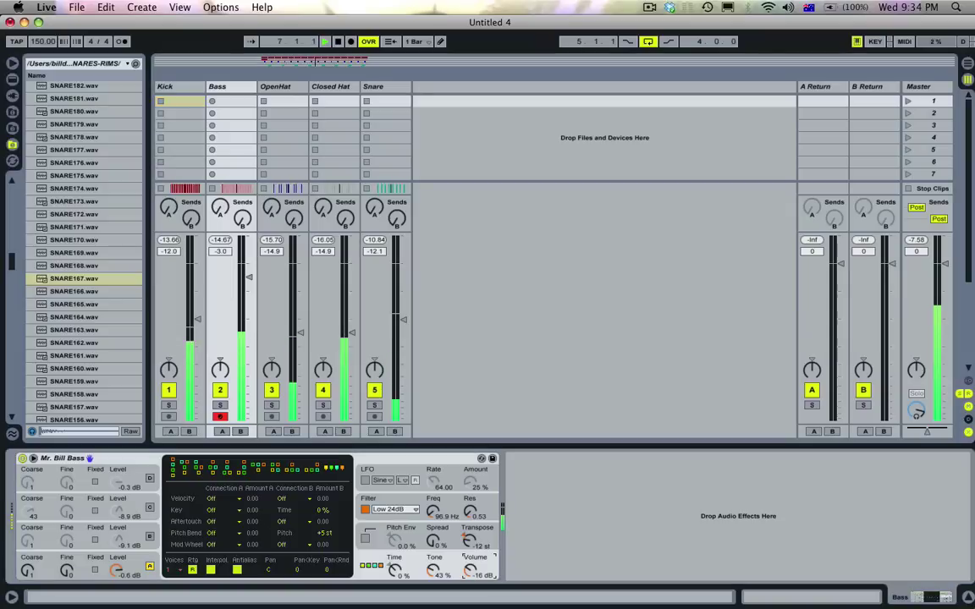
left_click_drag(470, 571, 469, 565)
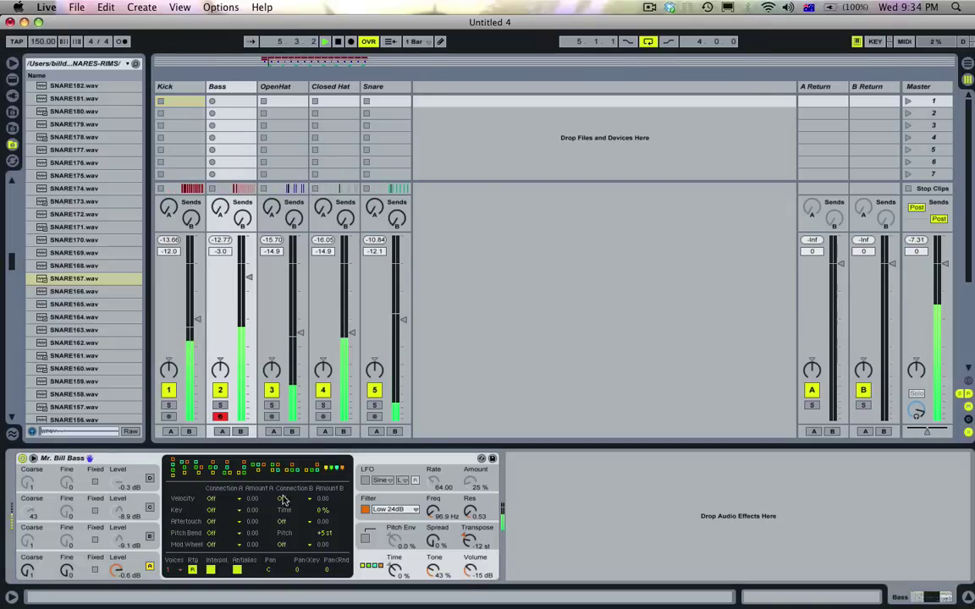
Solo the bass and enable Operator's pitch envelope with a +48 st peak, 54.6 ms decay and an amount of 22%.
left_click(366, 538)
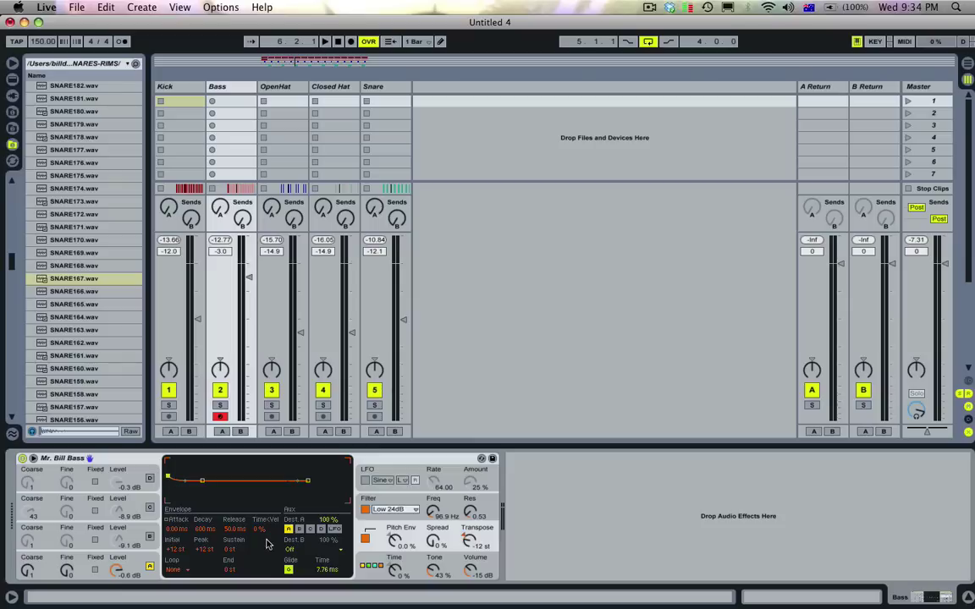
key("space")
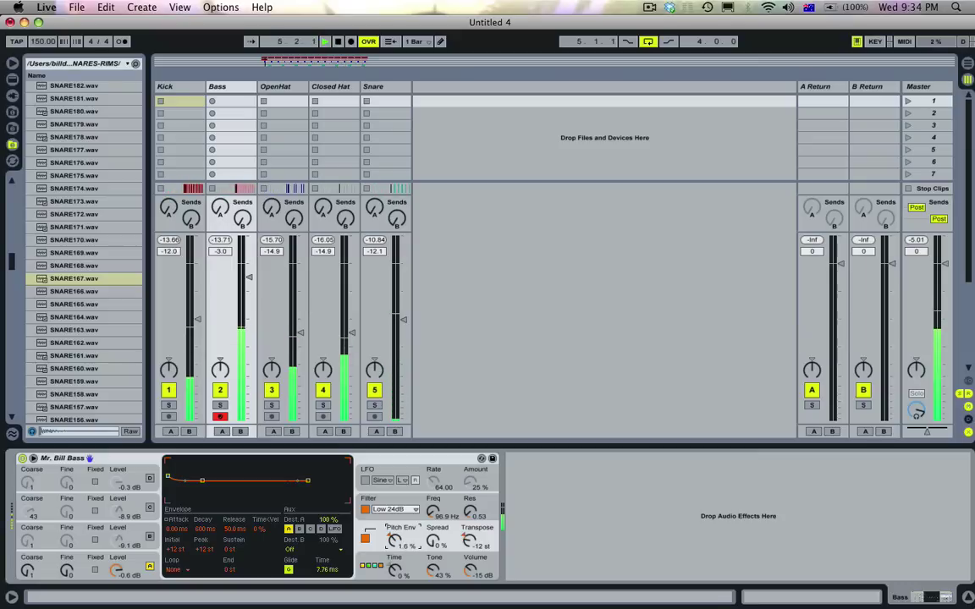
left_click(218, 407)
left_click(365, 538)
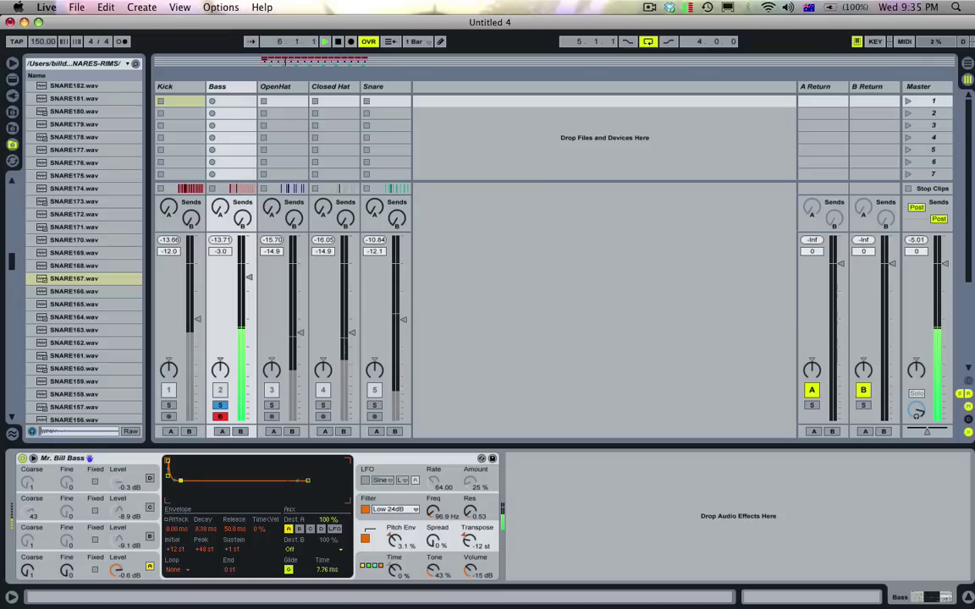
left_click_drag(196, 484, 190, 484)
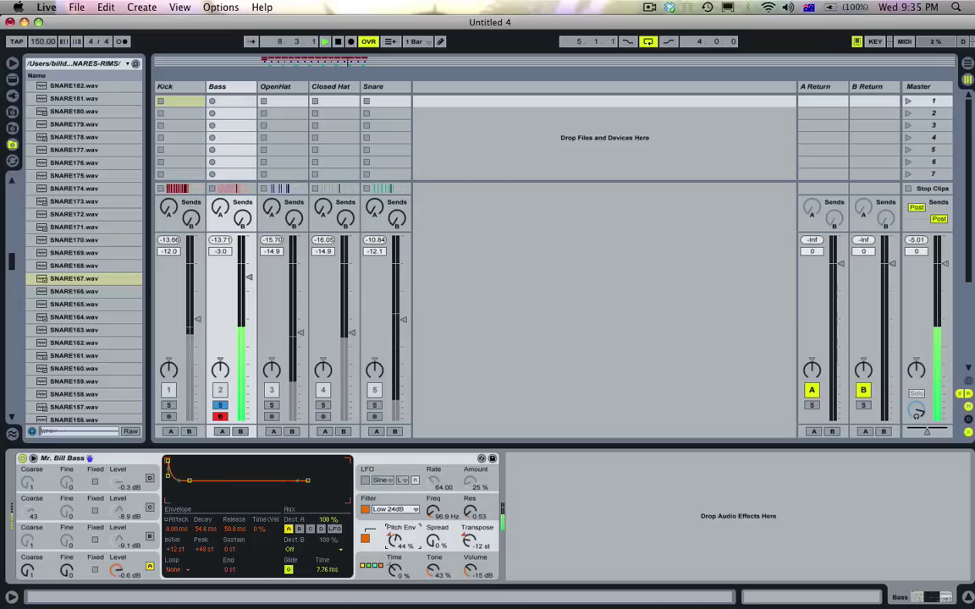
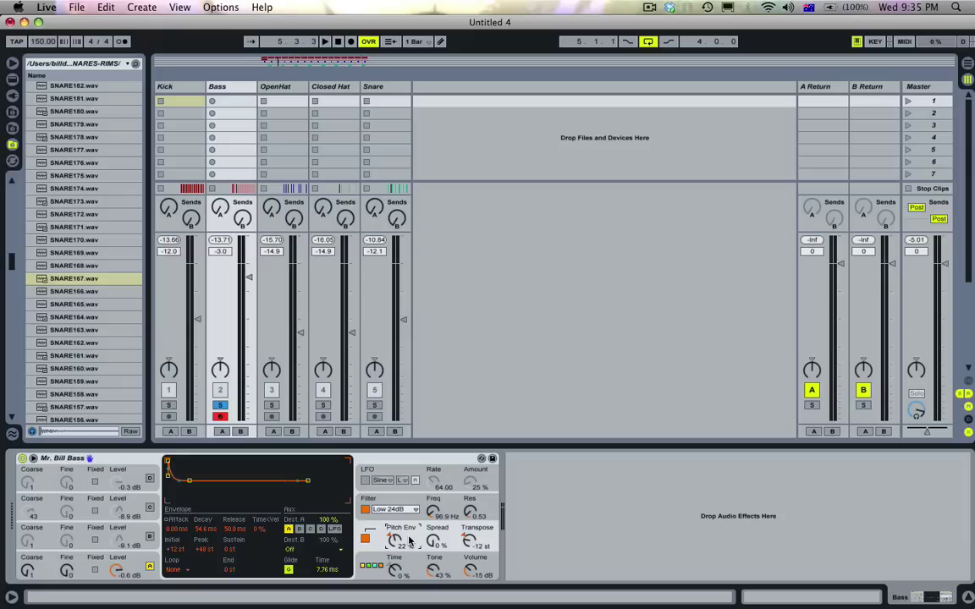
Compare the soloed bass with its pitch envelope off and on, and return to the full mix in the arrangement.
left_click(365, 540)
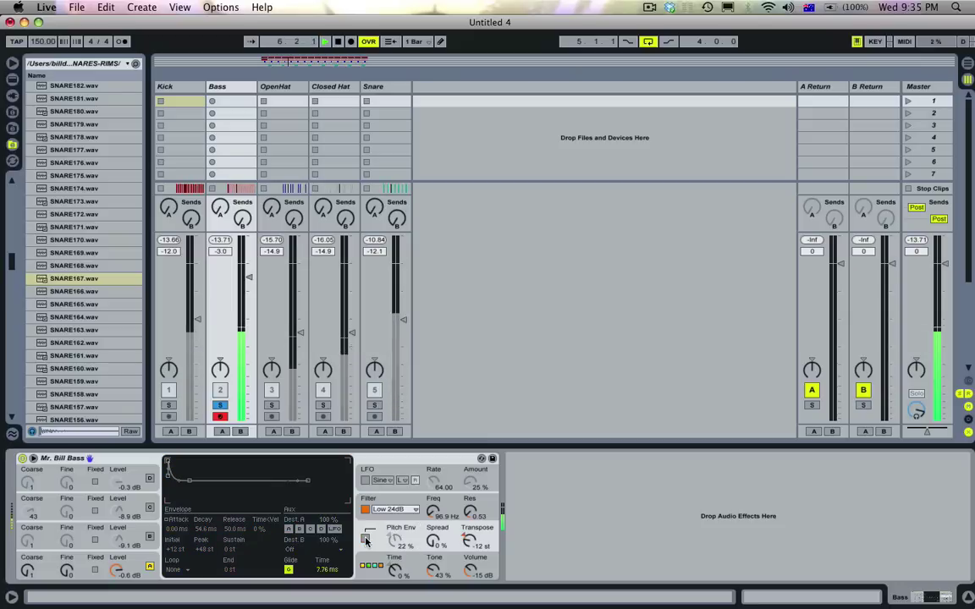
left_click(366, 539)
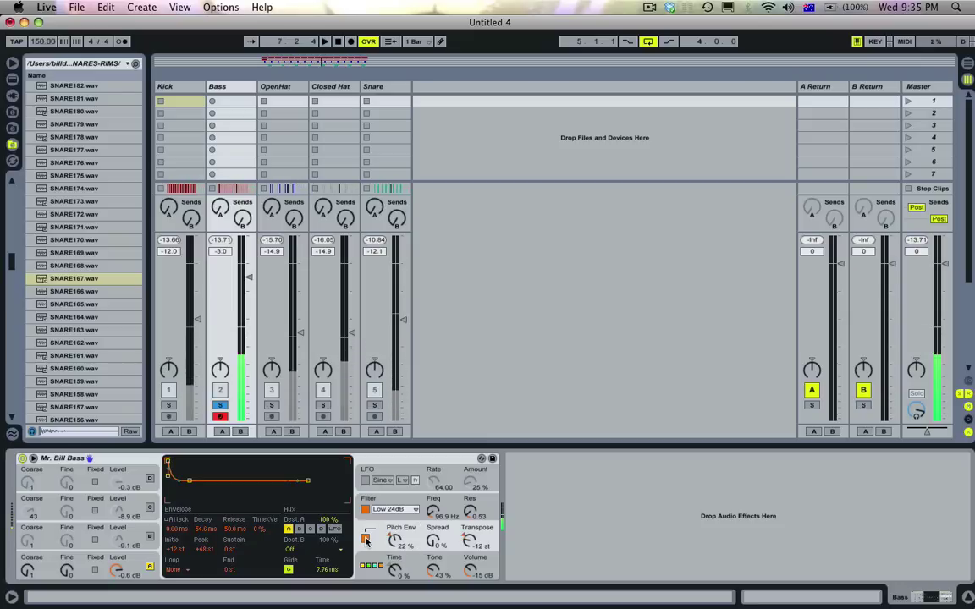
key("Tab")
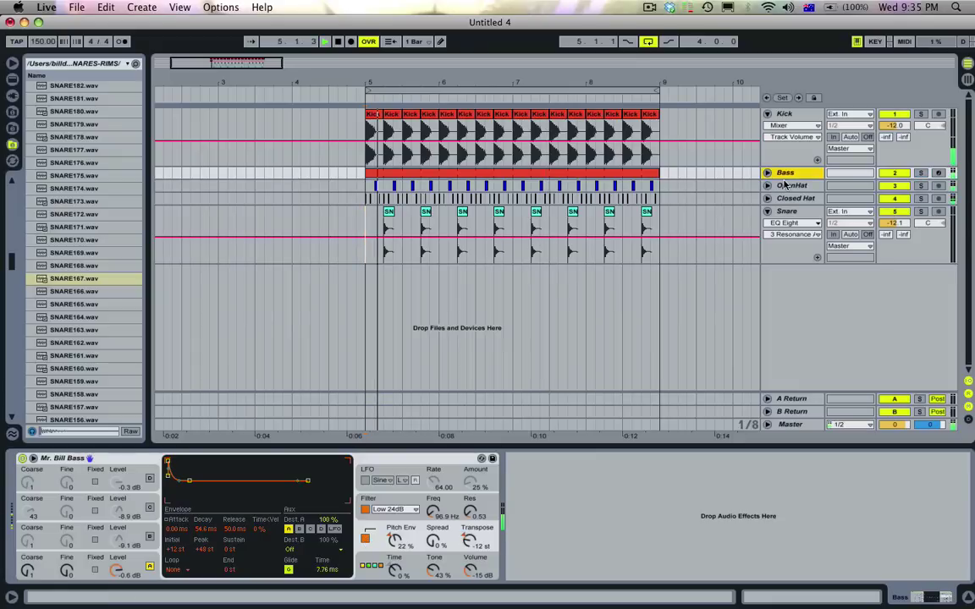
Add a Reverb after the EQ Eight on the Snare track and set its Dry/Wet to 17%.
left_click(786, 212)
double_click(783, 213)
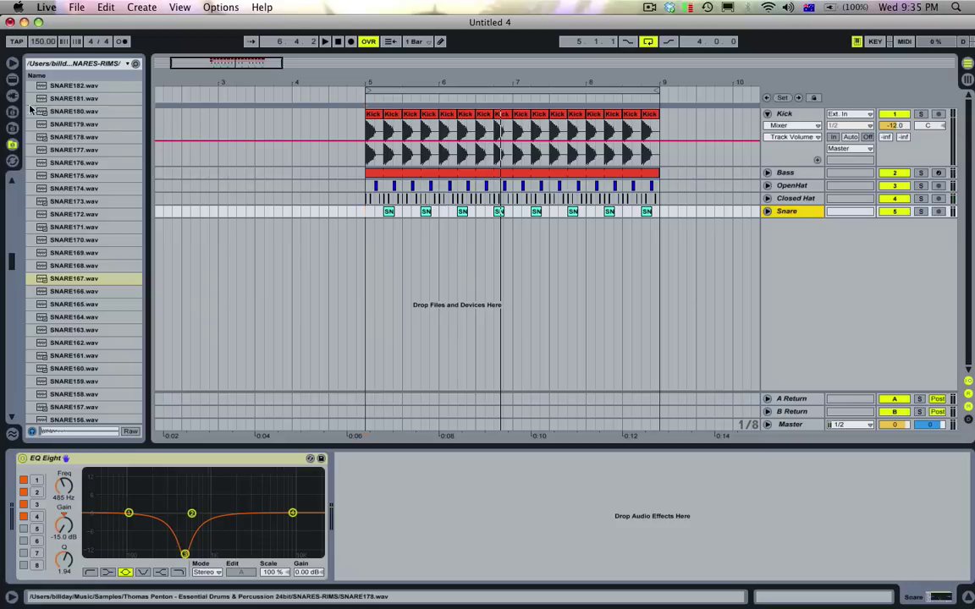
left_click(11, 79)
scroll(89, 323, "down", 5)
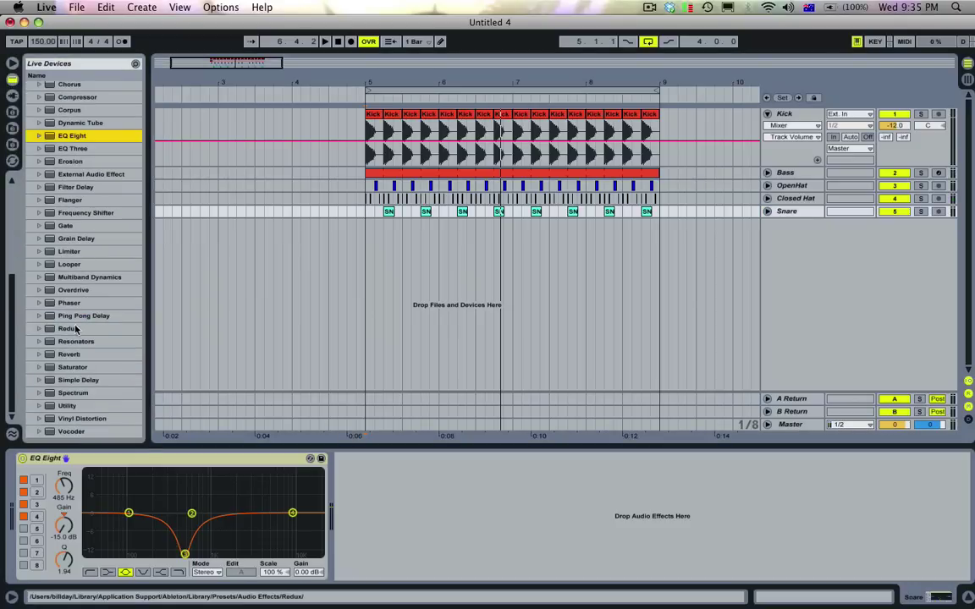
double_click(68, 353)
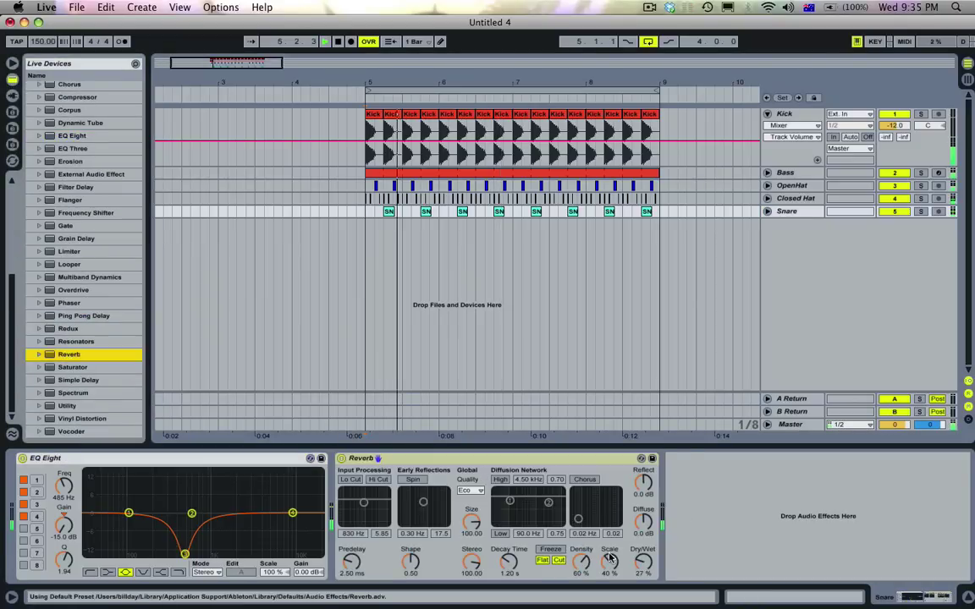
left_click_drag(643, 561, 643, 570)
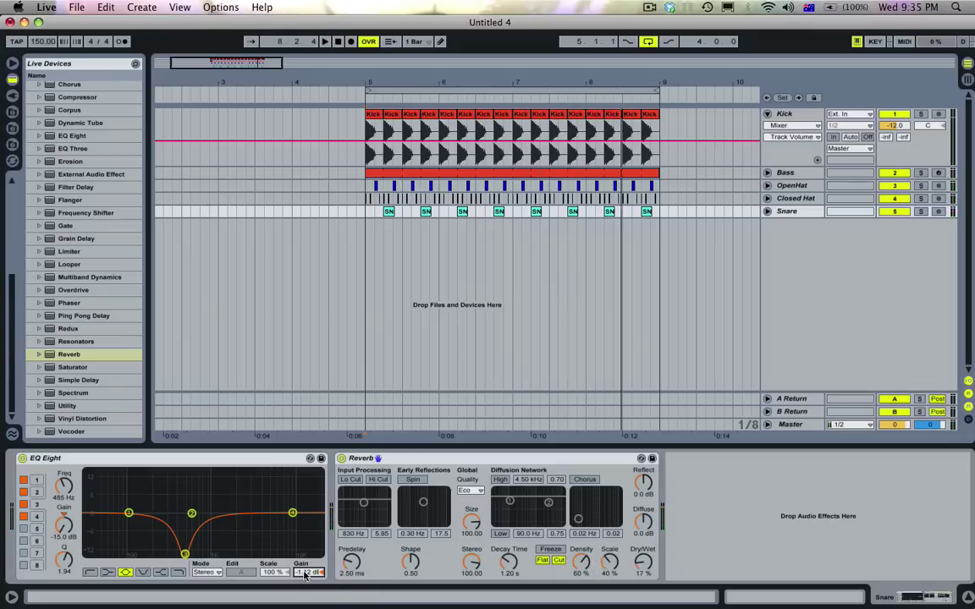
Set the snare EQ Eight's output gain to -1.12 dB and the Reverb's decay time to 891 ms during playback.
key("space")
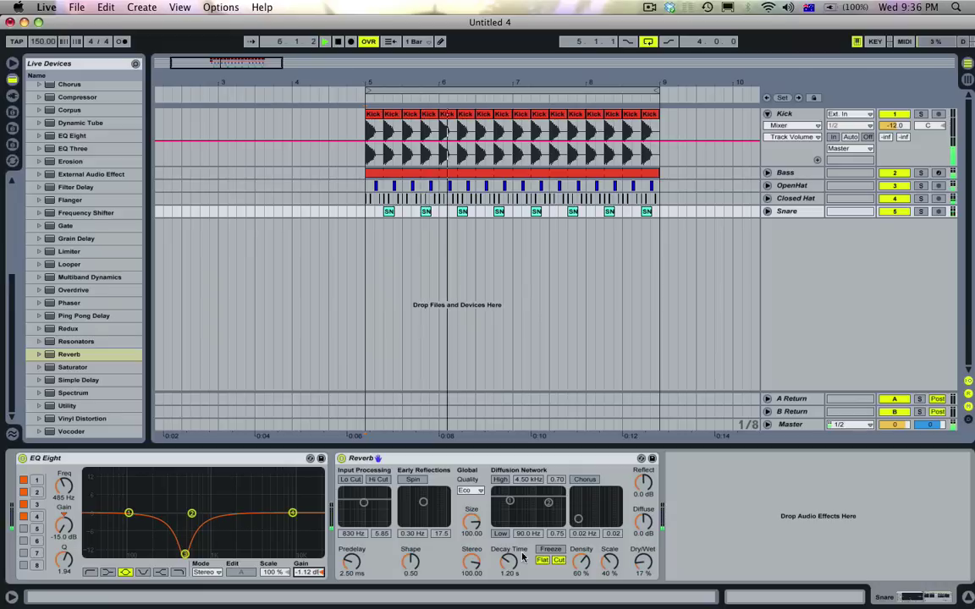
left_click_drag(510, 561, 509, 571)
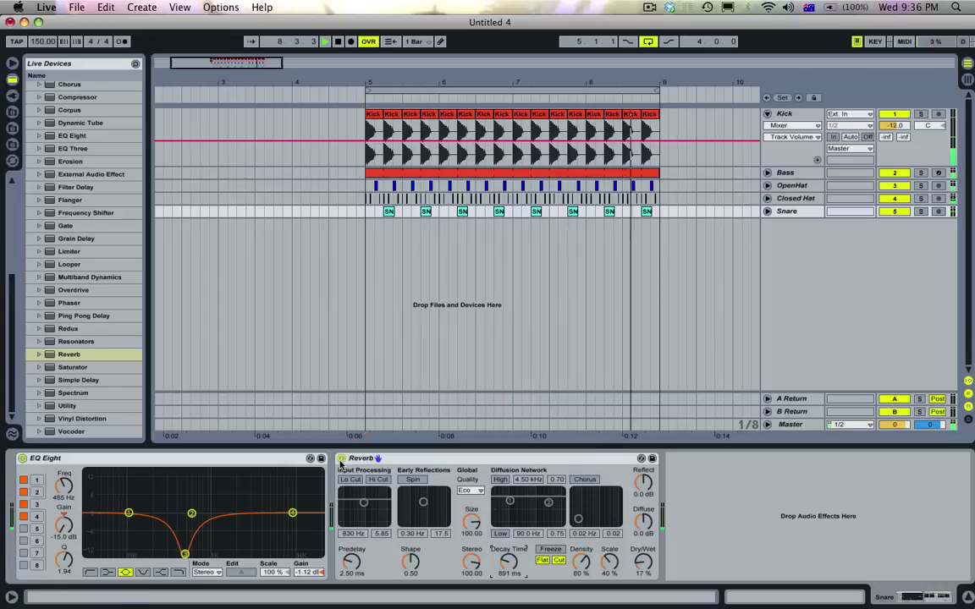
key("space")
Enable warping on all eight snare clips and audition them transposed down to -5 st.
left_click(657, 213)
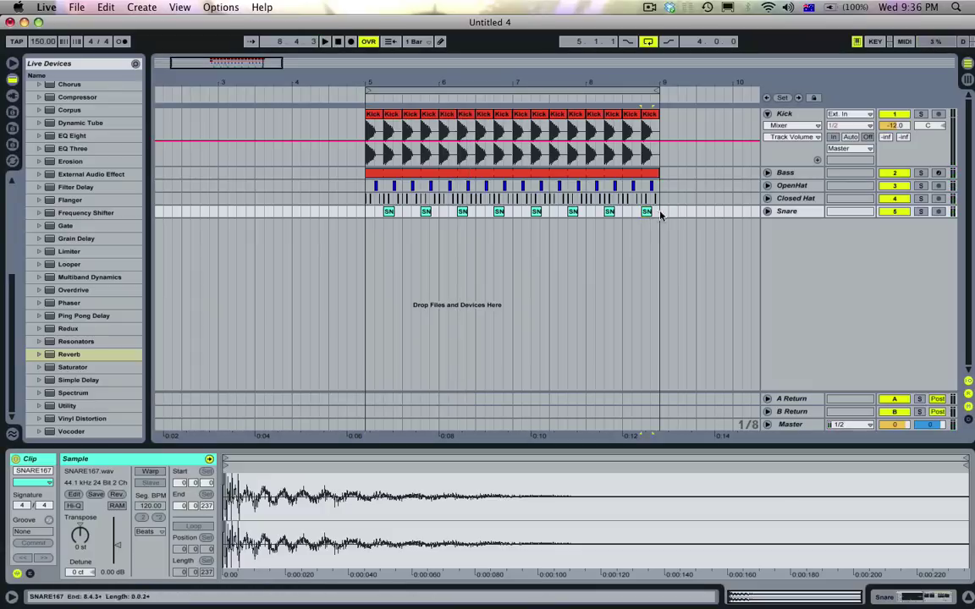
left_click_drag(660, 215, 365, 215)
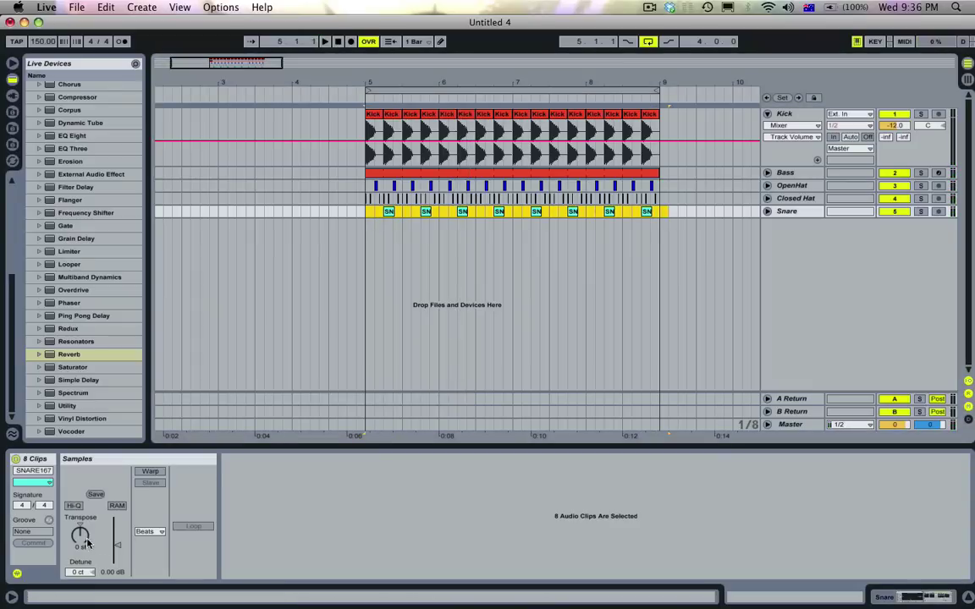
left_click(149, 473)
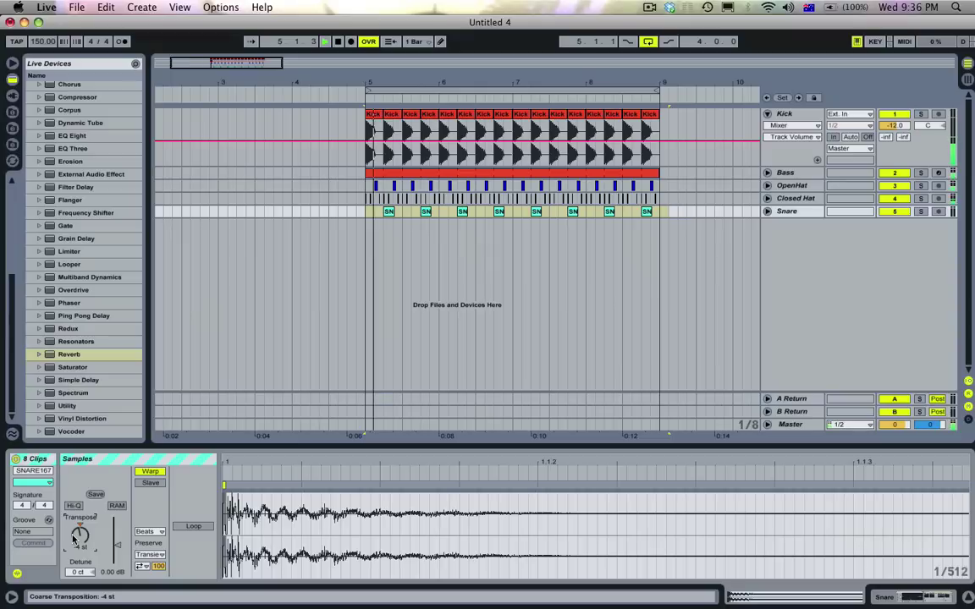
key("Down")
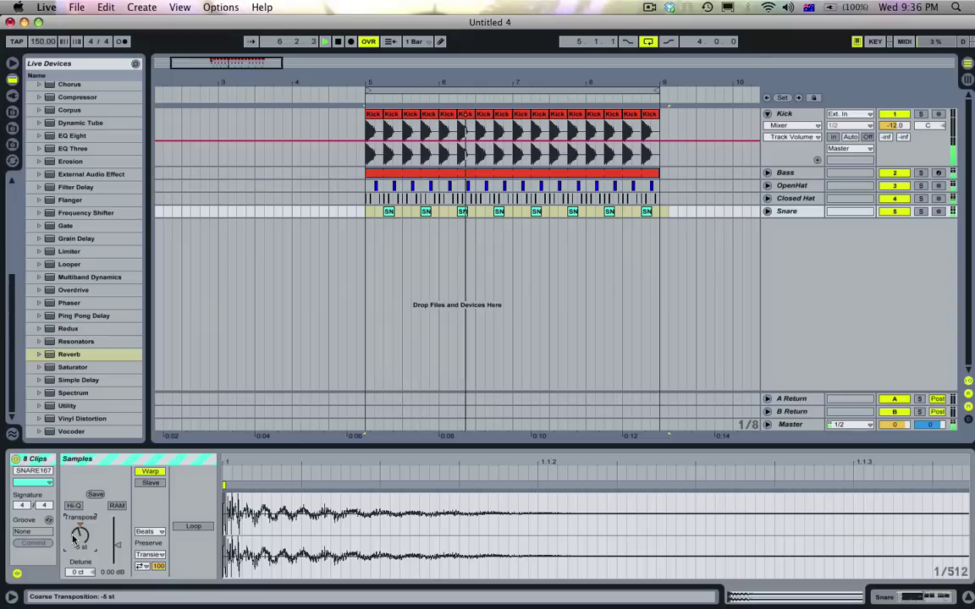
key("Down")
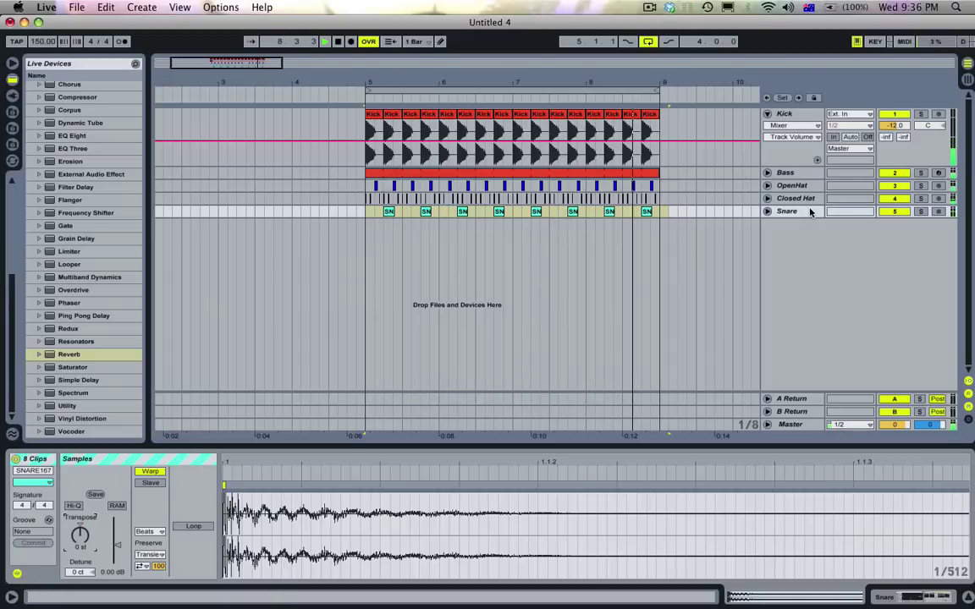
Collapse the Kick track, add a MIDI track below the Snare and create an empty four-bar MIDI clip from bar 5 to 9.
double_click(792, 117)
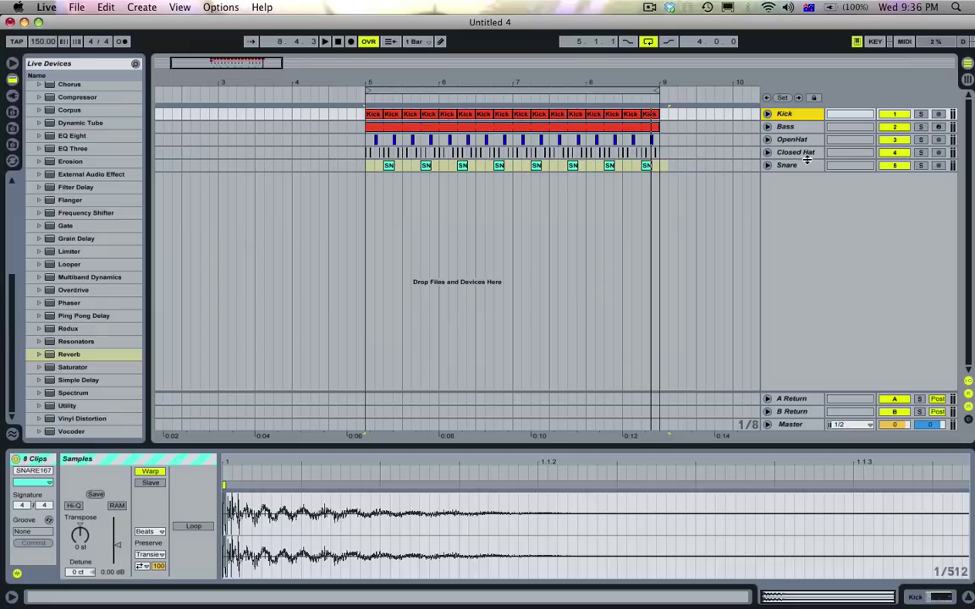
left_click(787, 165)
key("super+shift+t")
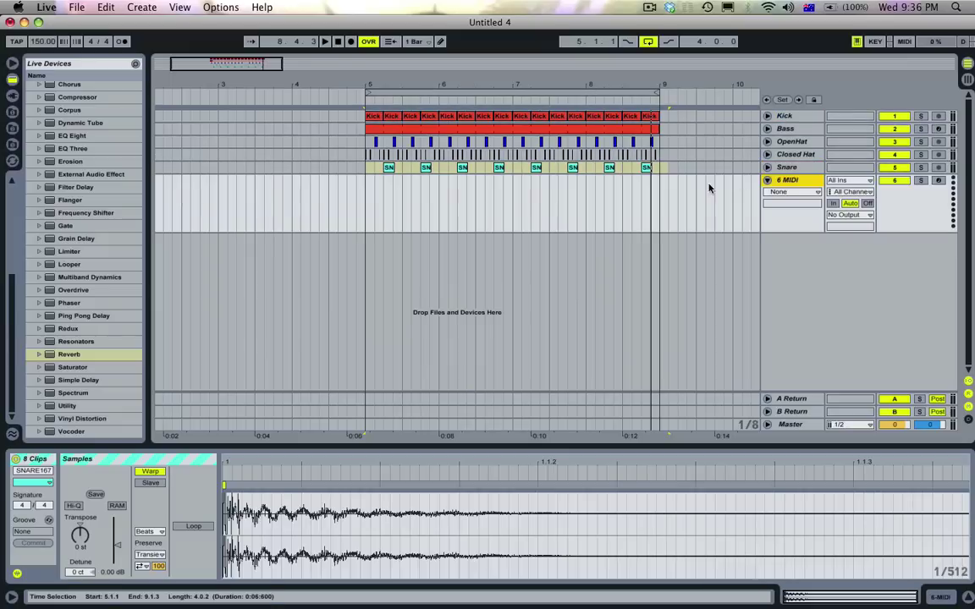
left_click_drag(660, 193, 406, 204)
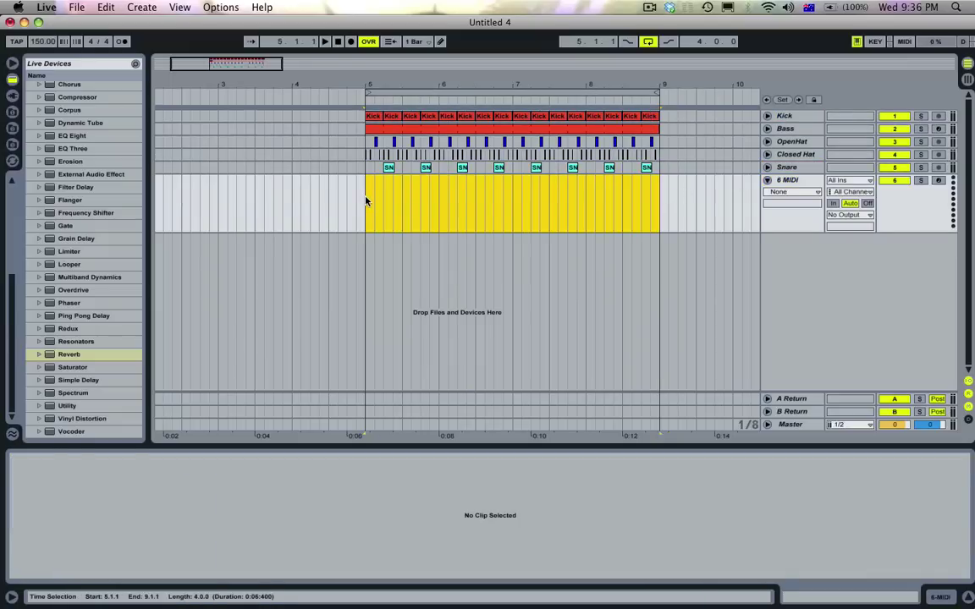
key("super+shift+m")
Load Analog on the new MIDI track and enter an F#3 note lasting the clip's full four bars.
scroll(94, 138, "up", 10)
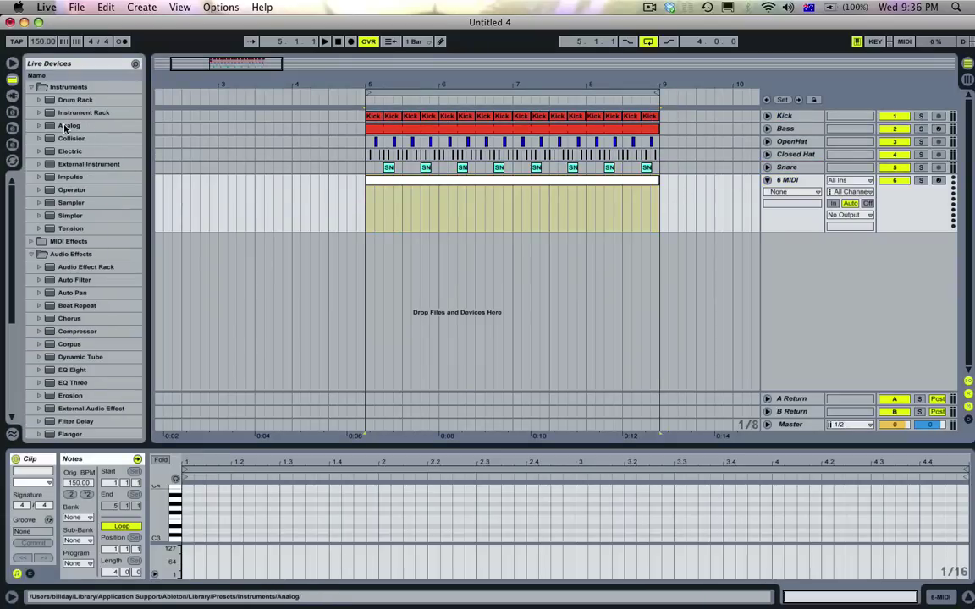
left_click_drag(66, 127, 400, 181)
double_click(405, 182)
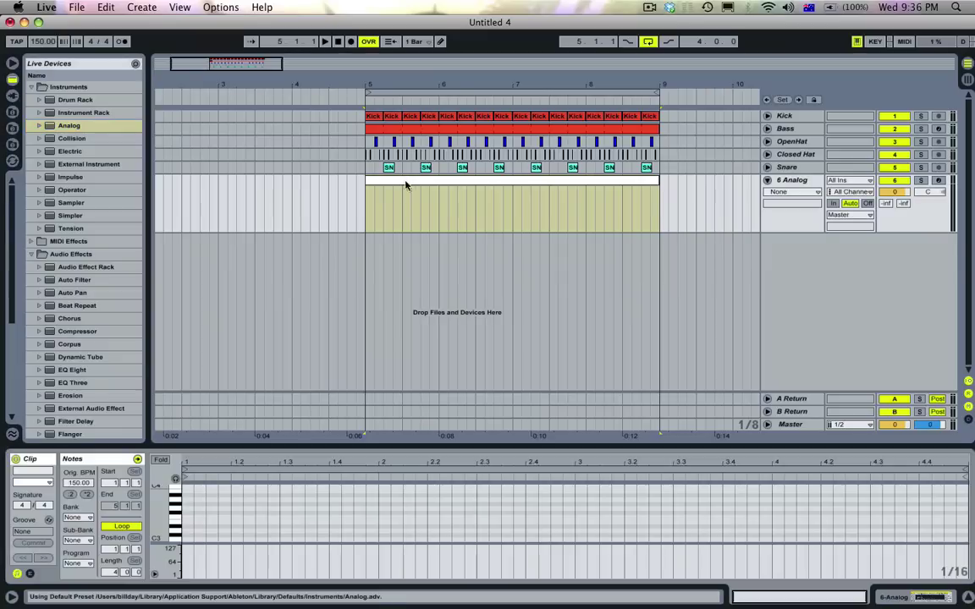
double_click(199, 513)
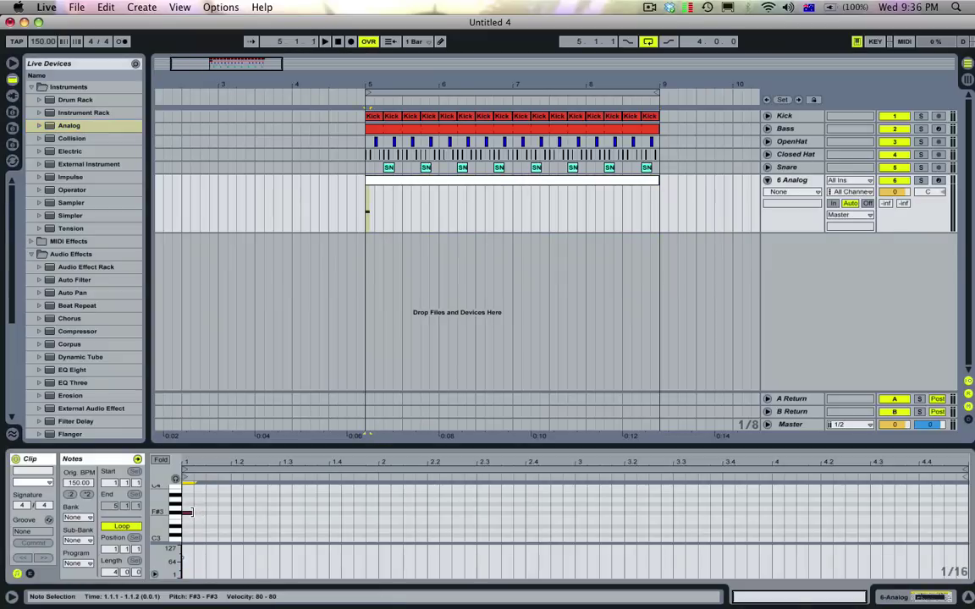
left_click_drag(201, 514, 965, 520)
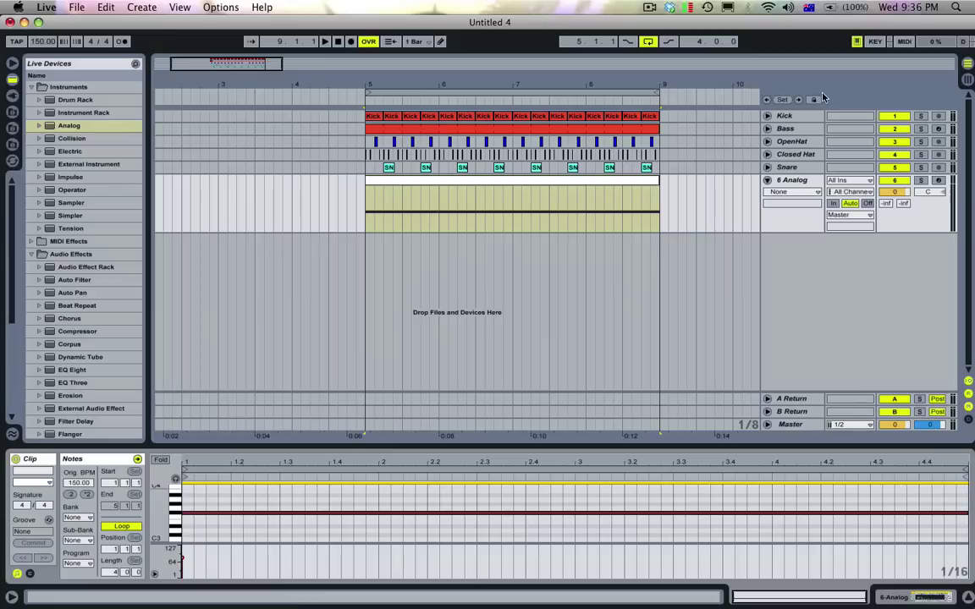
Set Analog's oscillator 1 shape to noise, lower the track volume to -8.4 dB and solo the track.
left_click(795, 180)
left_click(83, 479)
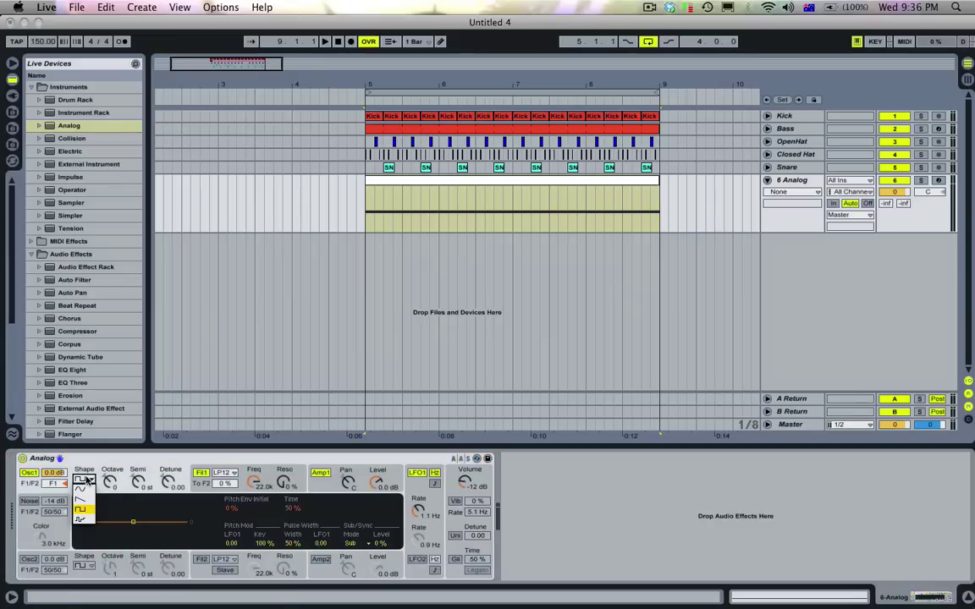
left_click(79, 520)
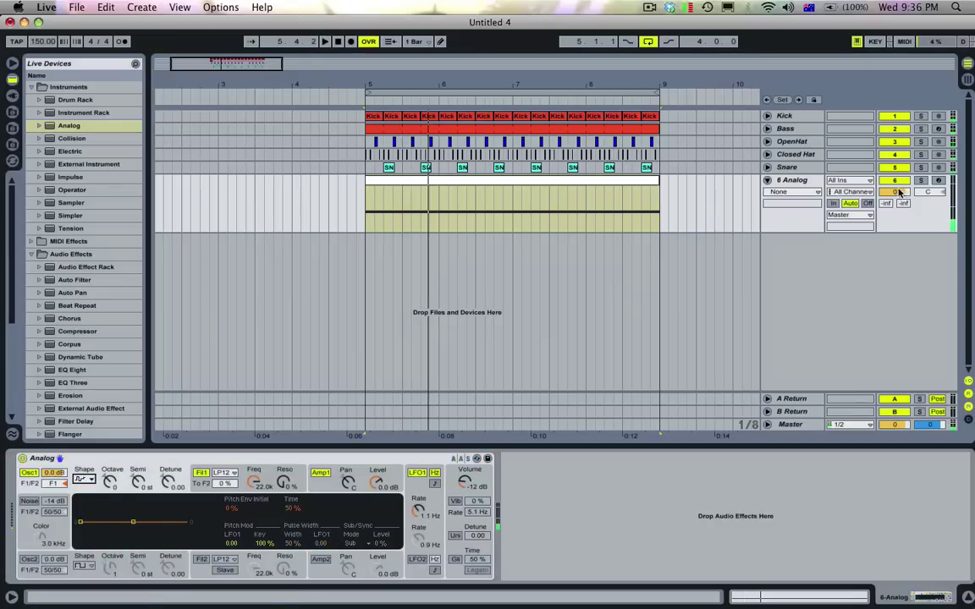
left_click_drag(894, 192, 893, 229)
key("space")
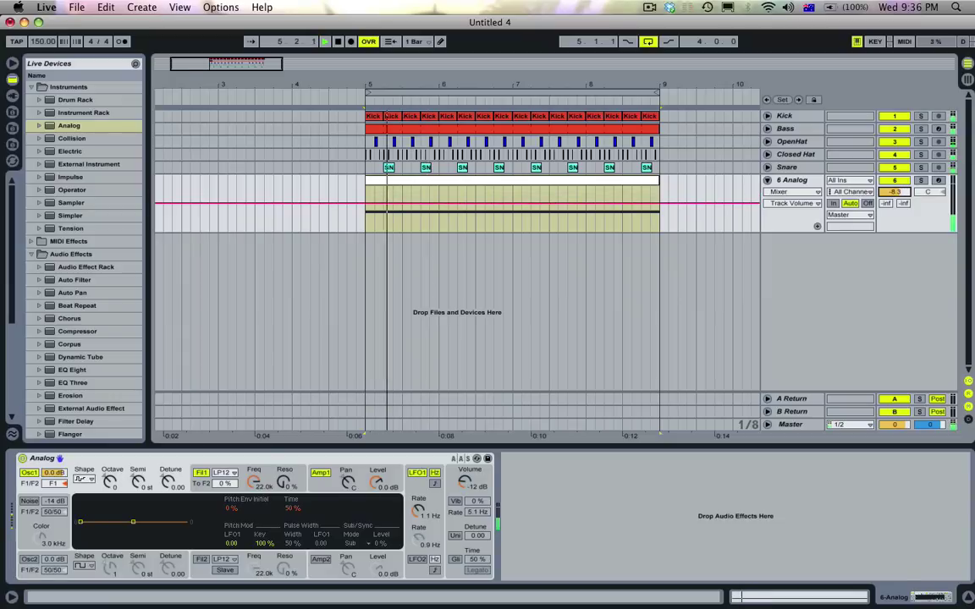
key("space")
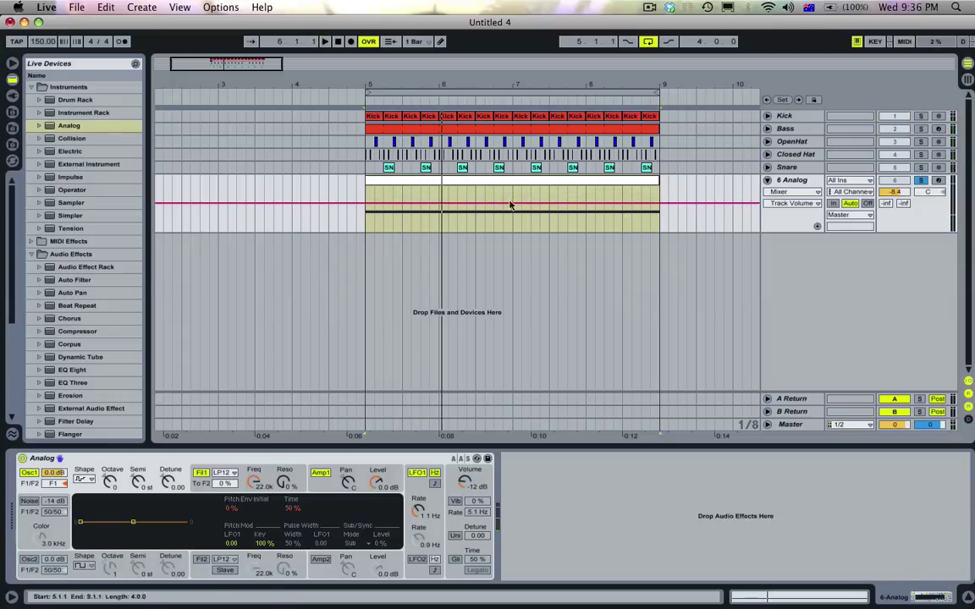
Add an Auto Filter after Analog in band-pass mode, with LFO amount 18.8 and rate 1.00 Hz, and play it.
left_click_drag(75, 279, 549, 497)
left_click(582, 538)
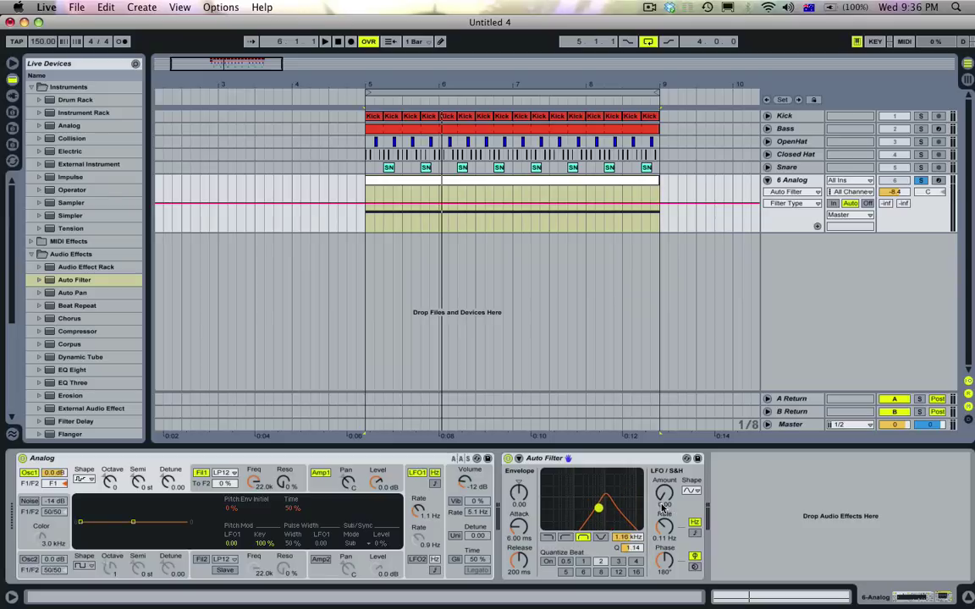
left_click_drag(663, 508, 665, 479)
key("space")
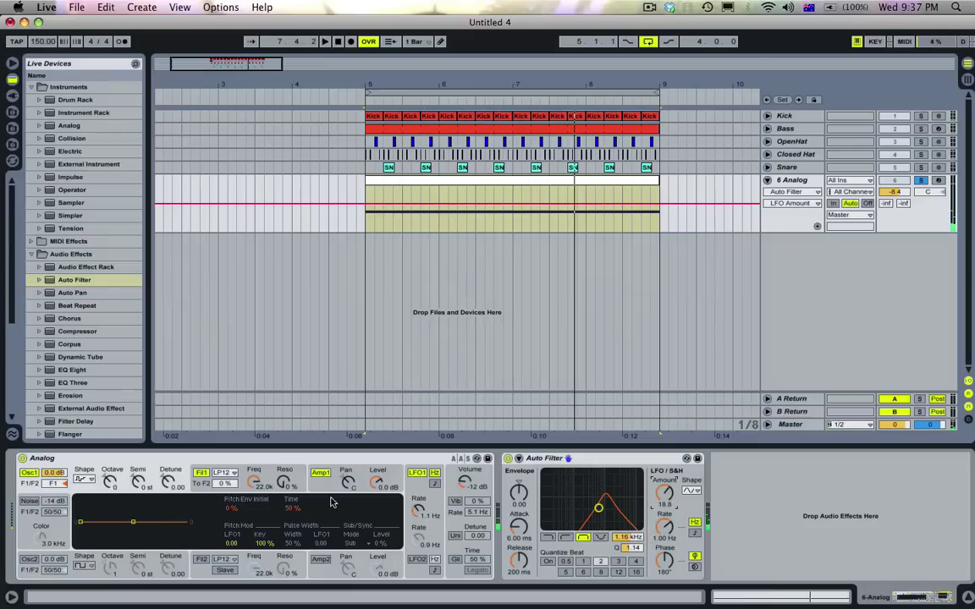
Set Analog's filter 1 to 1.4k frequency and 40% resonance, with LFO1 frequency modulation 2.36 and LFO1 rate 0.9 Hz.
left_click_drag(278, 487, 279, 466)
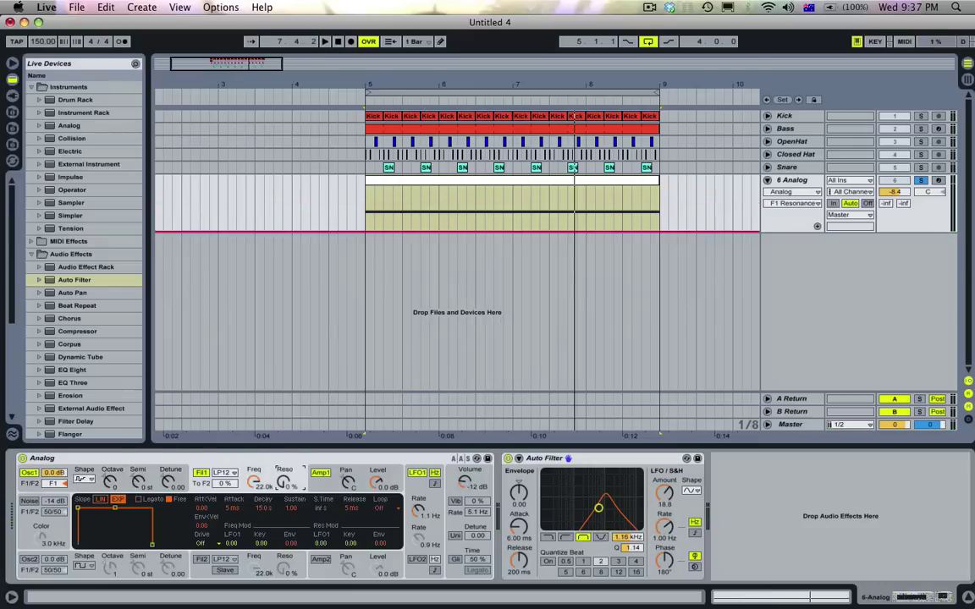
left_click(252, 479)
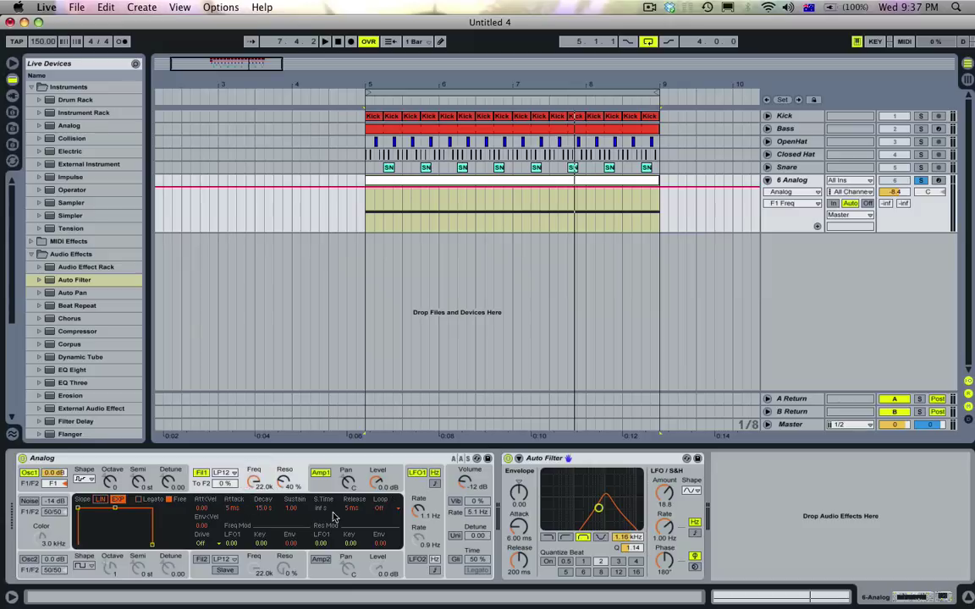
mouse_move(231, 544)
left_mouse_down()
mouse_move(230, 518)
mouse_move(232, 548)
left_mouse_up()
key("space")
mouse_move(418, 513)
left_mouse_down()
mouse_move(418, 491)
mouse_move(418, 515)
left_mouse_up()
mouse_move(254, 483)
left_mouse_down()
mouse_move(254, 508)
mouse_move(255, 484)
left_mouse_up()
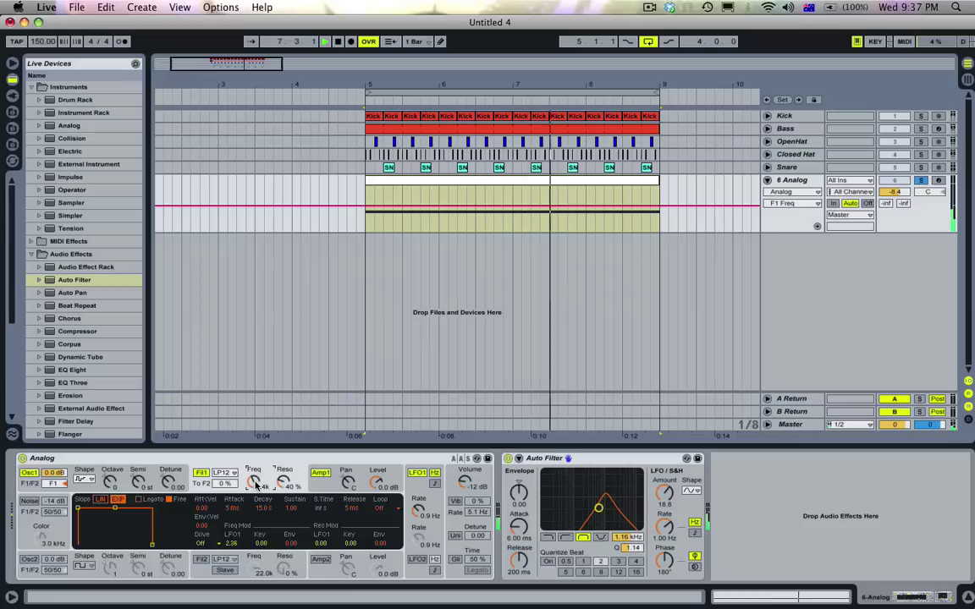
key("space")
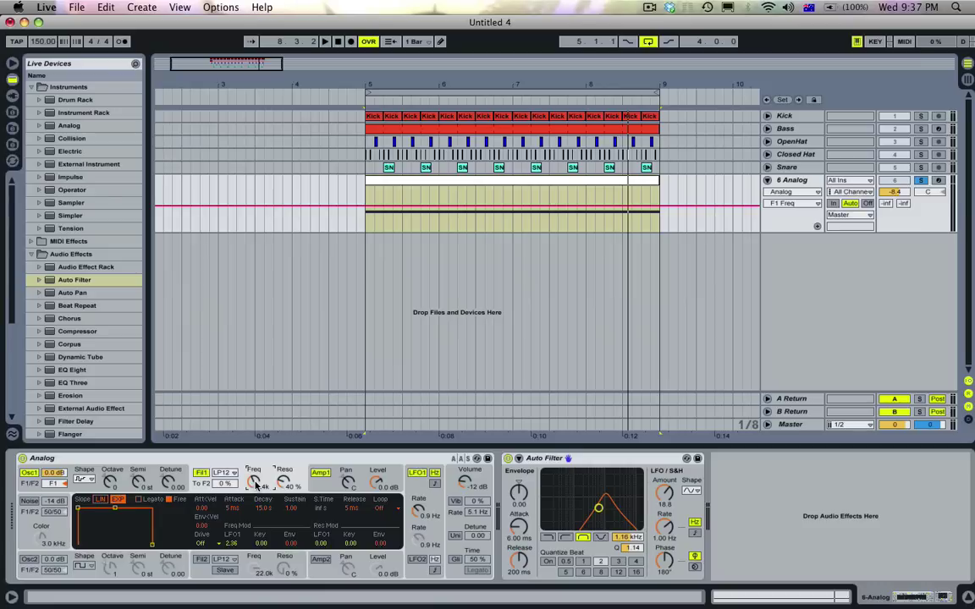
key("space")
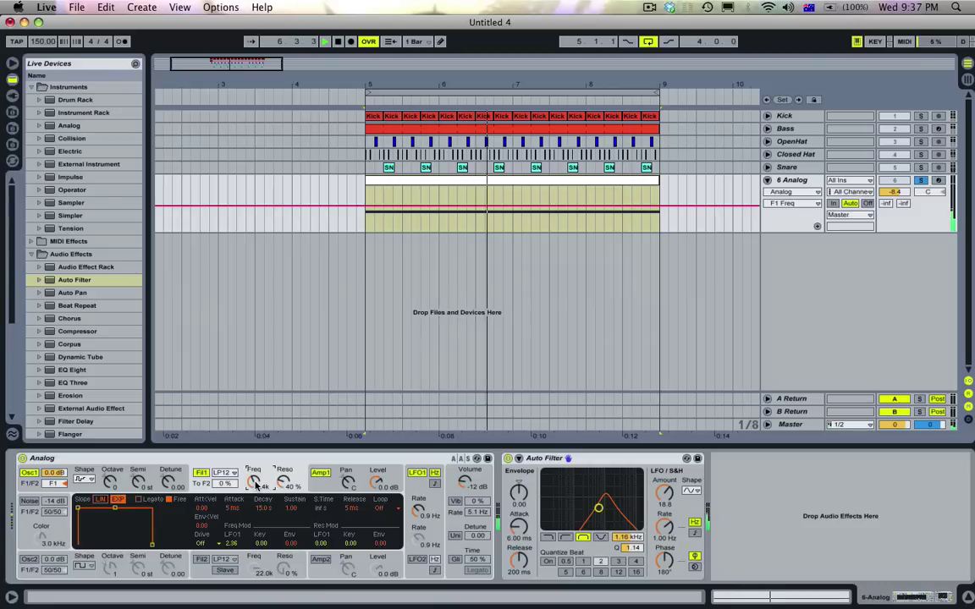
Add an Auto Pan after the Auto Filter with amount 100%, rate 90 Hz, phase 360° and shape 100%.
double_click(73, 292)
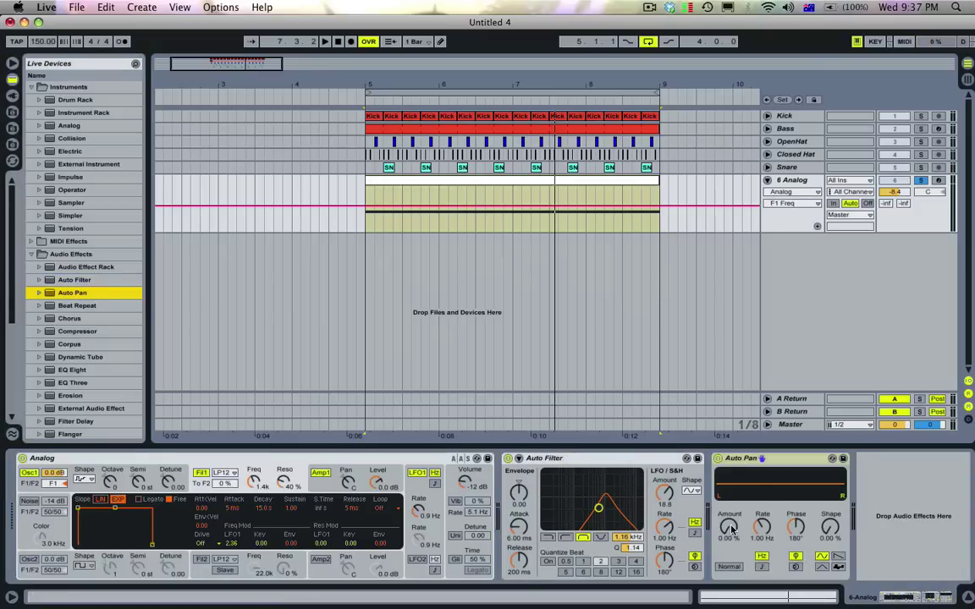
left_click_drag(731, 528, 731, 423)
left_click_drag(763, 528, 763, 423)
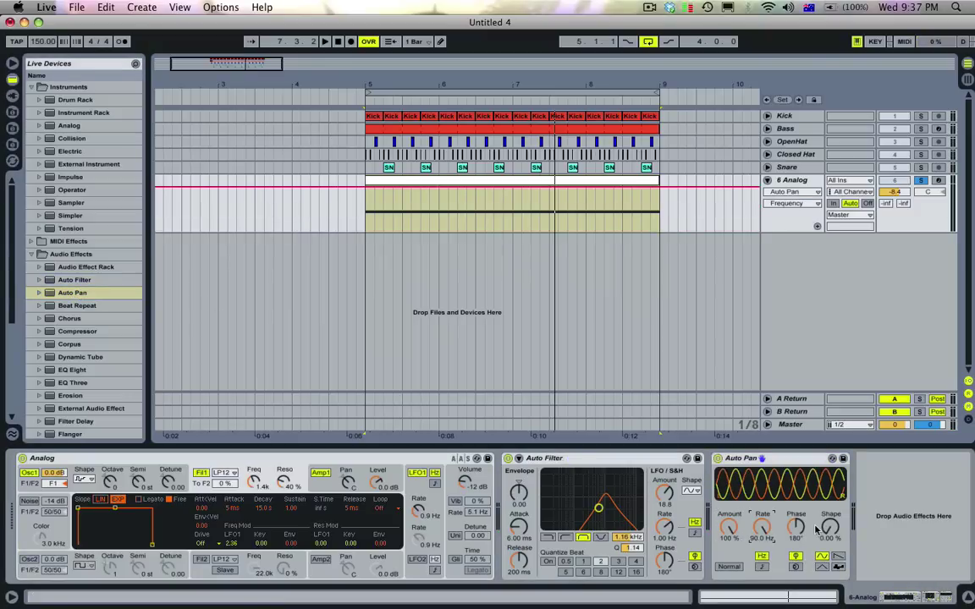
left_click_drag(802, 529, 801, 448)
left_click(842, 527)
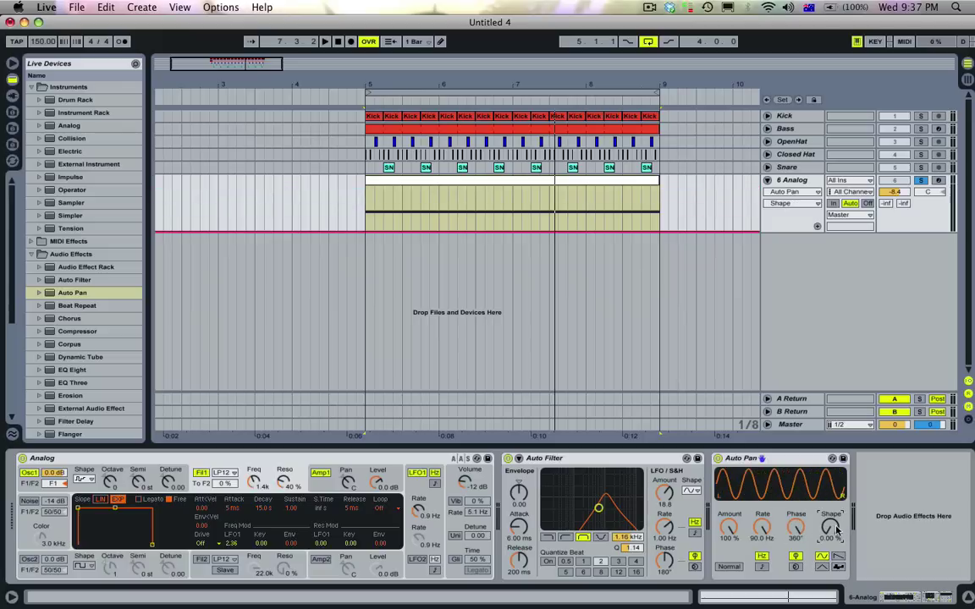
left_click_drag(836, 529, 835, 494)
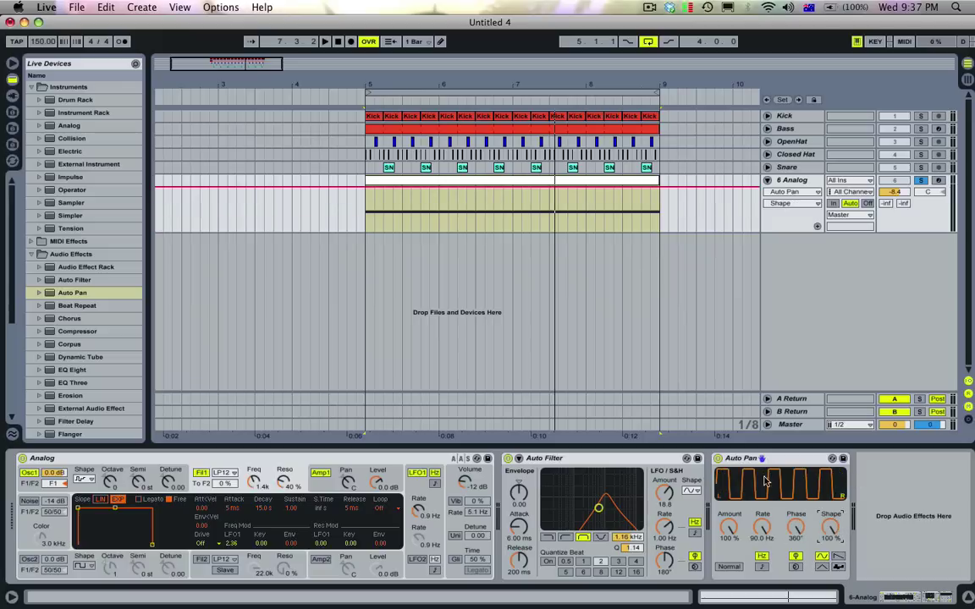
Sync the Auto Pan rate to tempo at 1/16, set its offset to 243° and audition the loop.
left_click(761, 567)
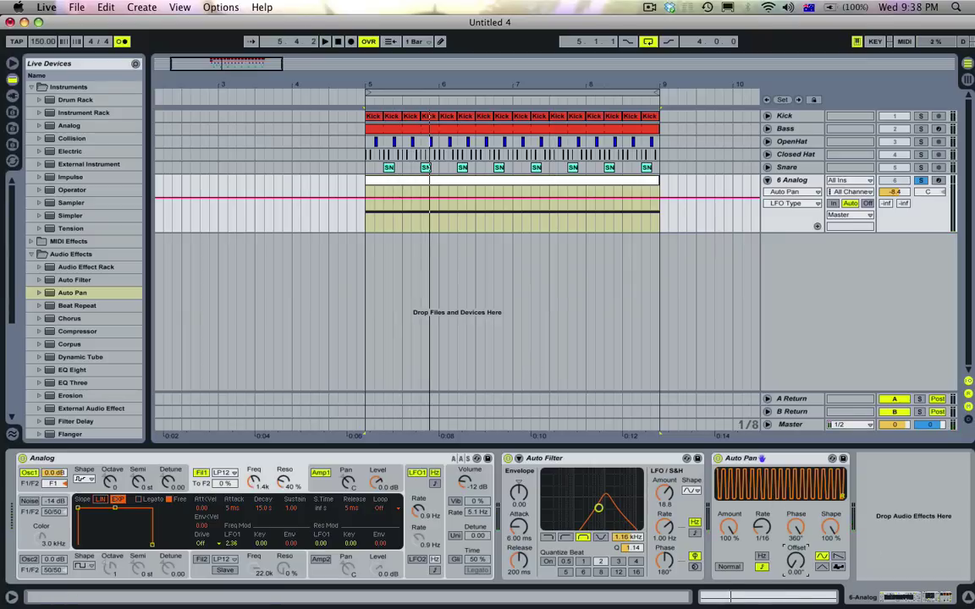
left_click(802, 558)
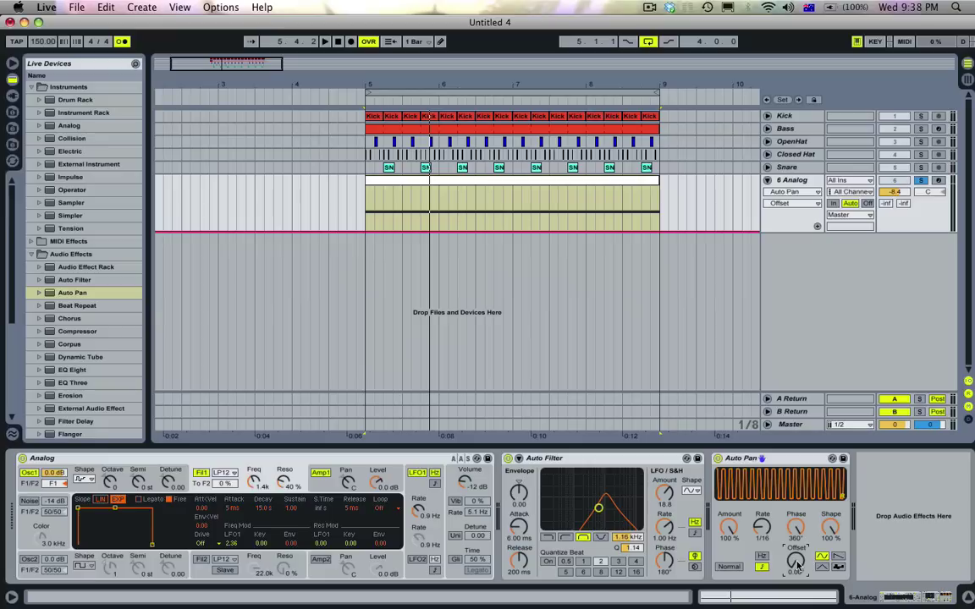
key("space")
left_click_drag(797, 565, 797, 452)
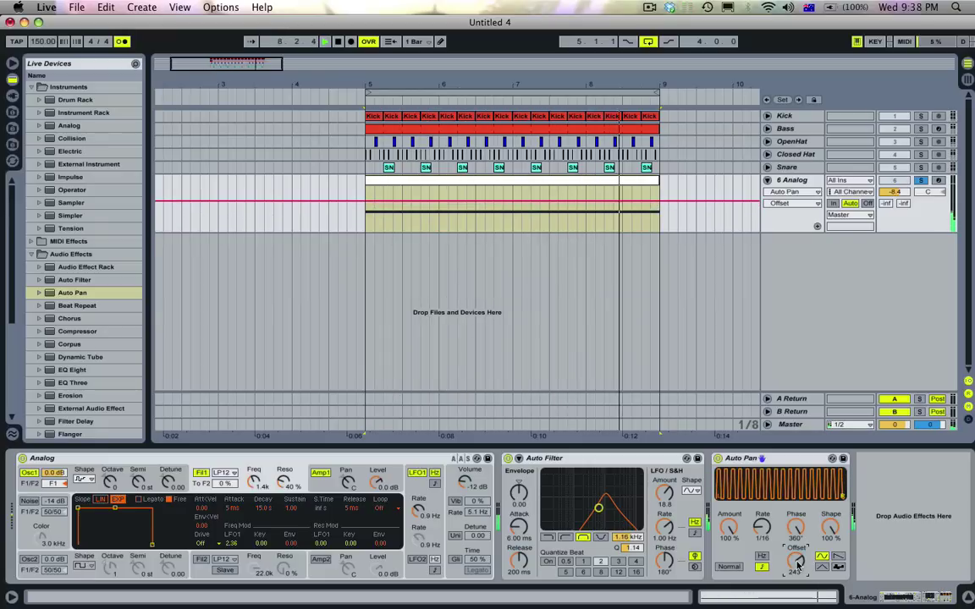
key("space")
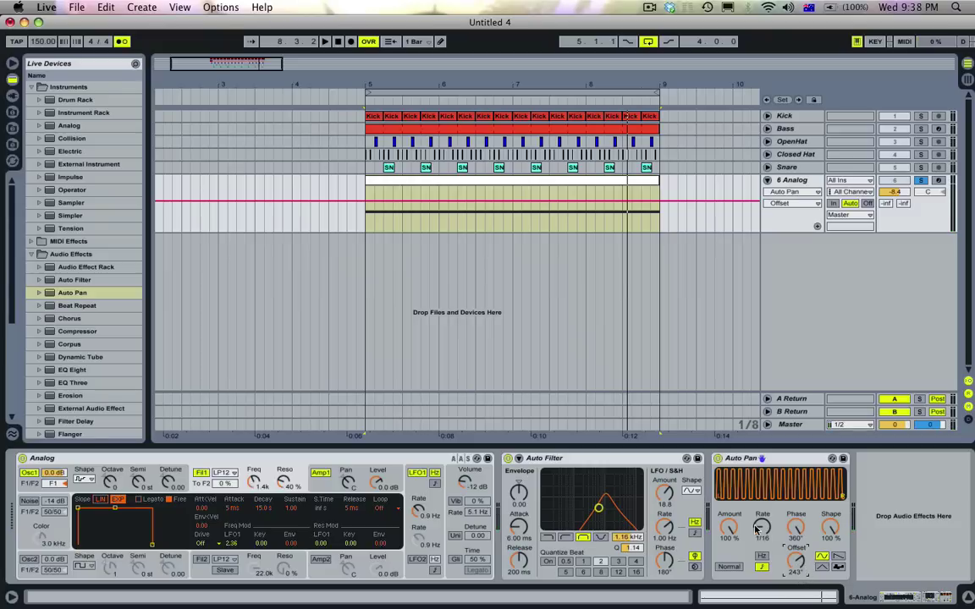
Show the Auto Pan's Sync Rate automation on a fixed 1/4 grid and draw 1/24 on beat 5.2 and 1/32 on 5.3.
left_click_drag(783, 264, 769, 320)
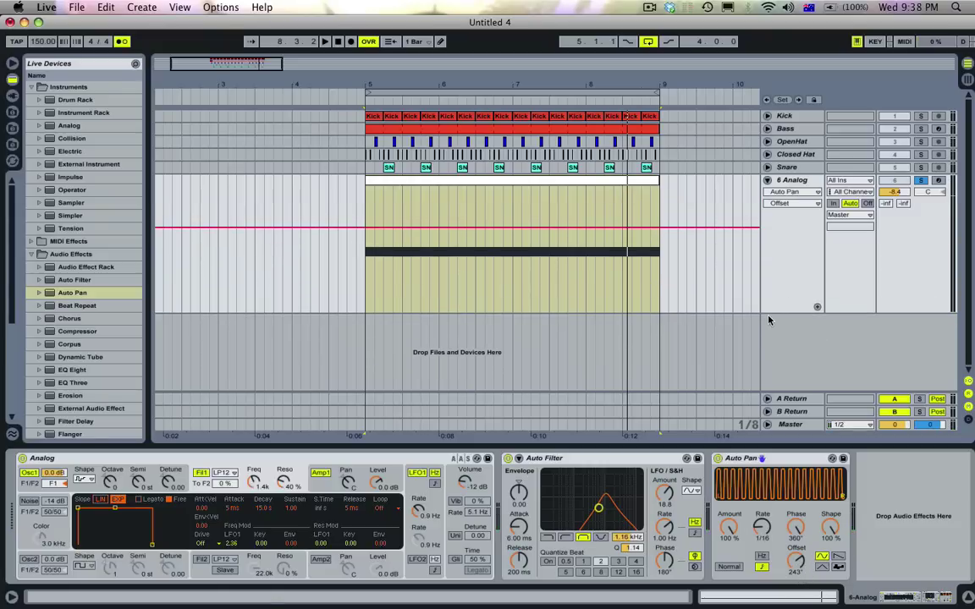
left_click(759, 526)
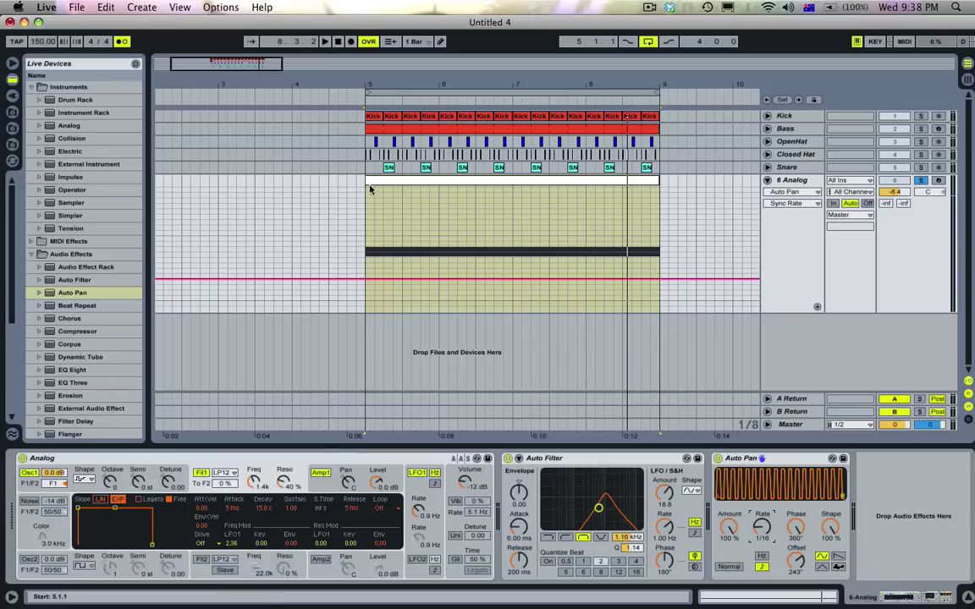
left_click_drag(375, 82, 375, 115)
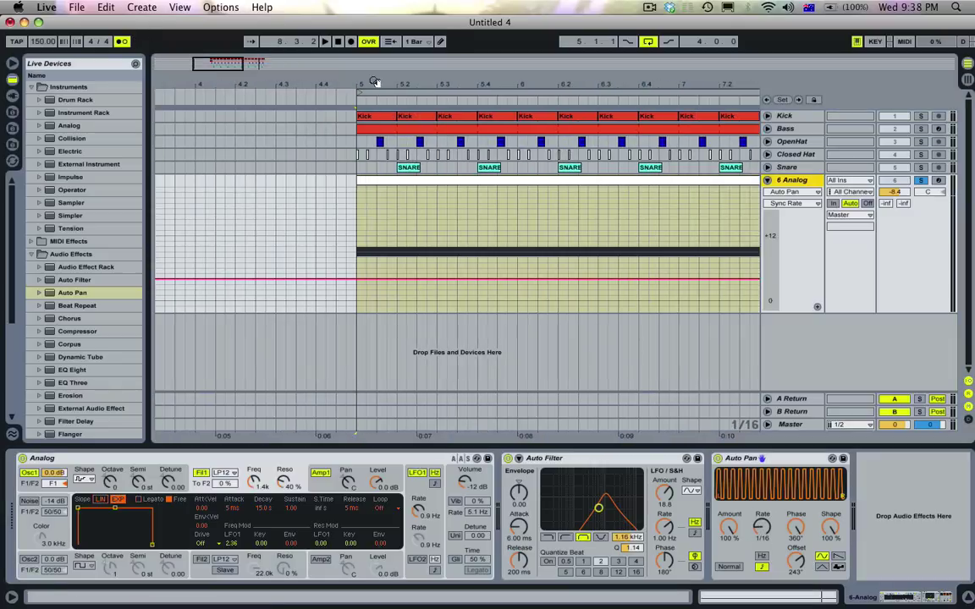
right_click(431, 260)
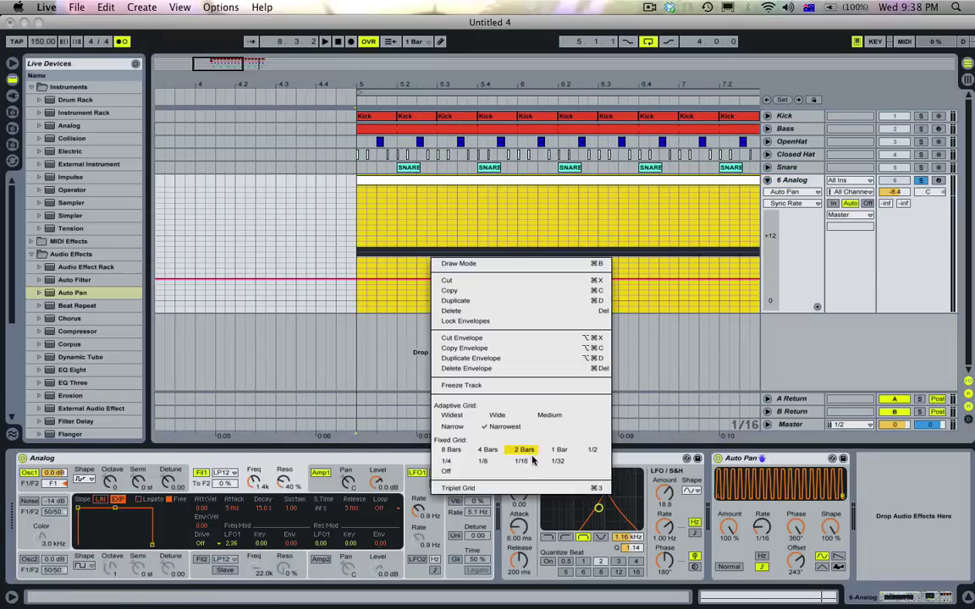
left_click(460, 462)
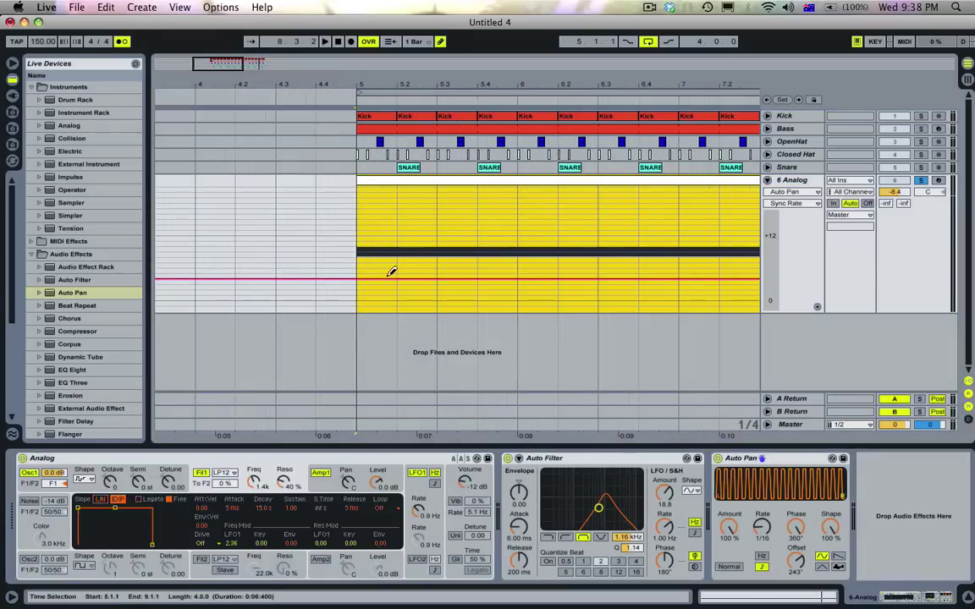
left_click_drag(387, 274, 446, 289)
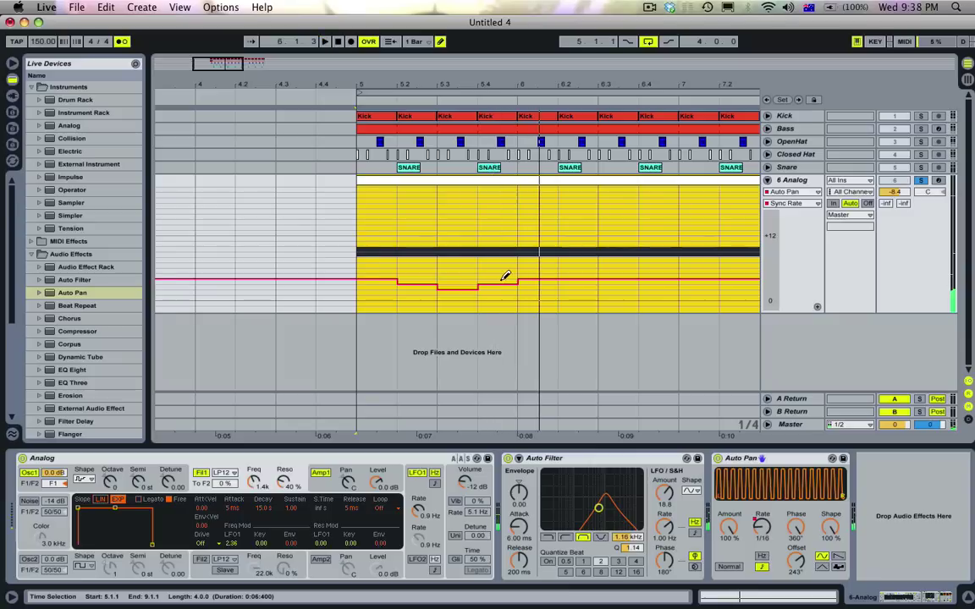
Draw Sync Rate automation steps of 1/8 on beat 6.1 and 1/24 on beat 6.4 during playback.
left_click(541, 262)
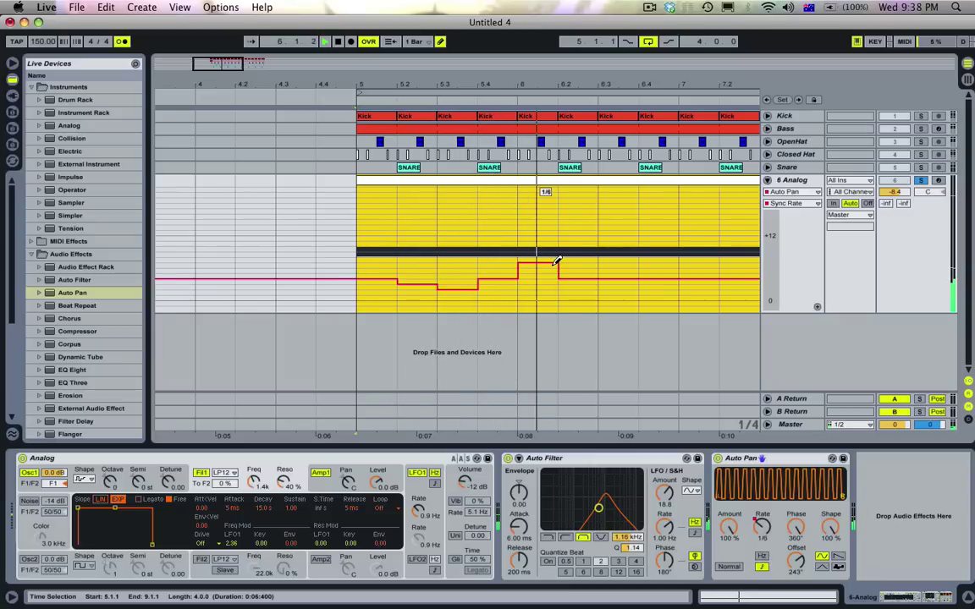
right_click(556, 259)
key("Escape")
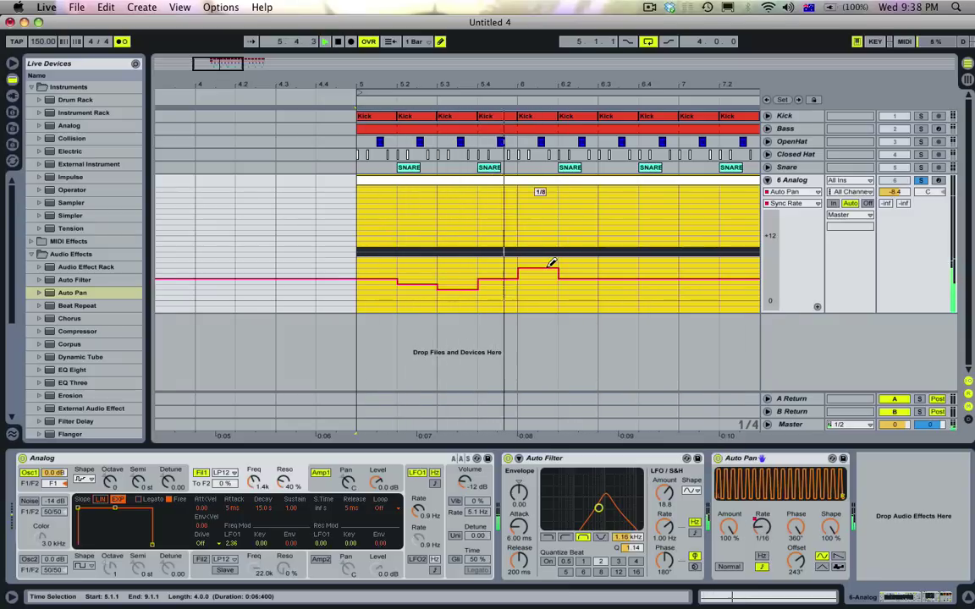
mouse_move(575, 263)
left_mouse_down()
mouse_move(570, 271)
mouse_move(614, 268)
left_mouse_up()
left_click(595, 275)
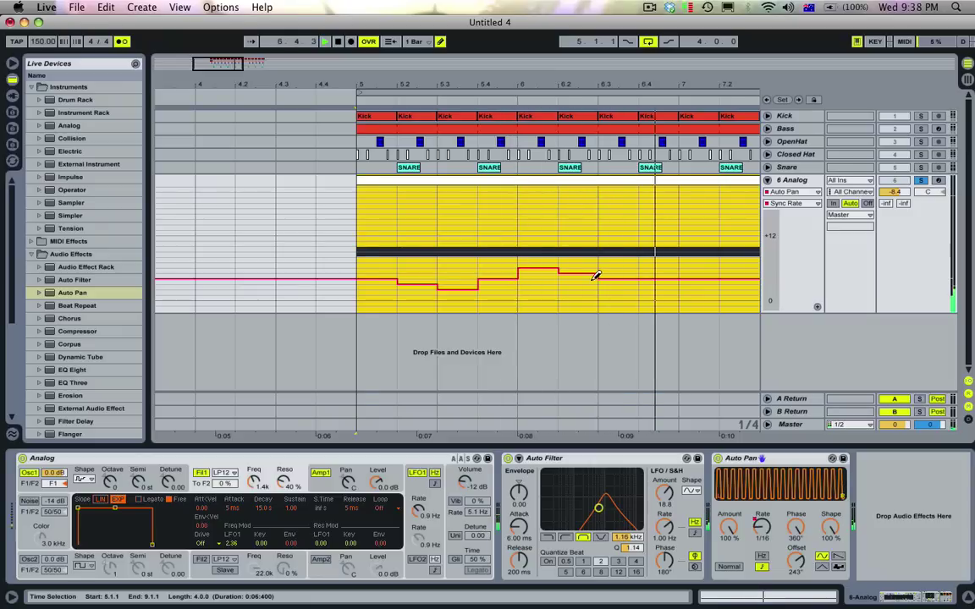
scroll(594, 278, "right", 3)
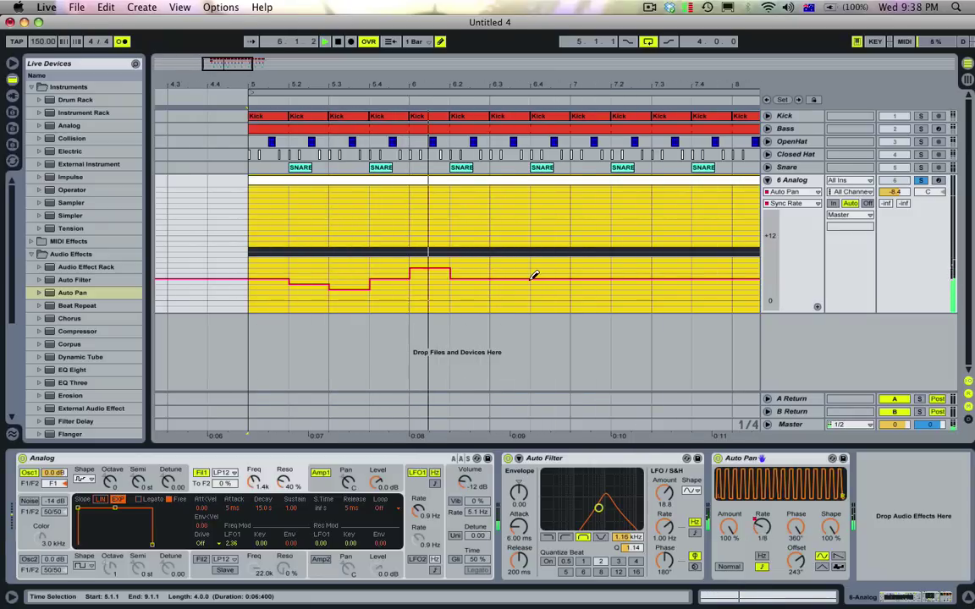
left_click(562, 282)
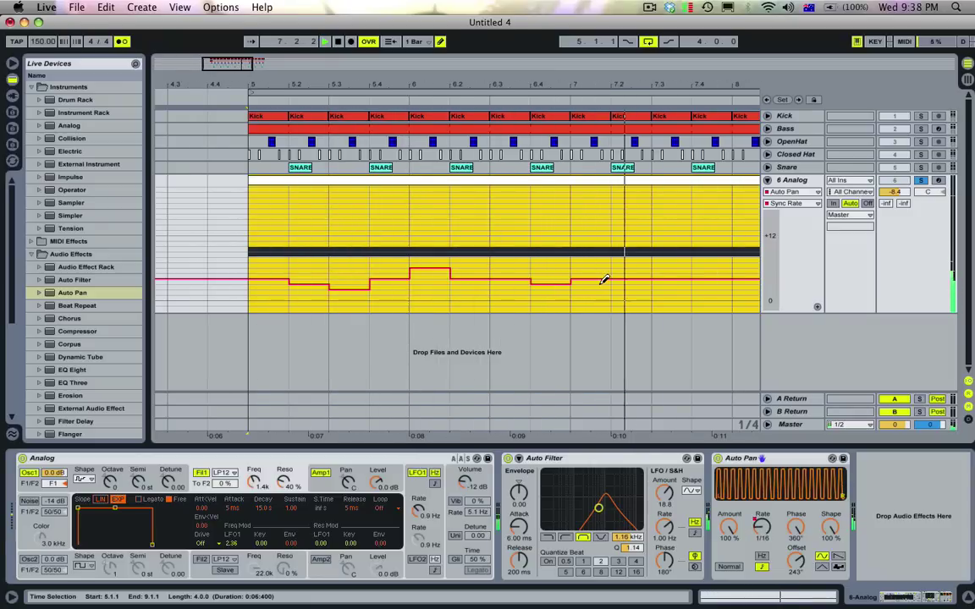
Duplicate the Sync Rate automation of bars 5 and 6 onto bars 7 and 8.
left_click_drag(571, 275, 250, 276)
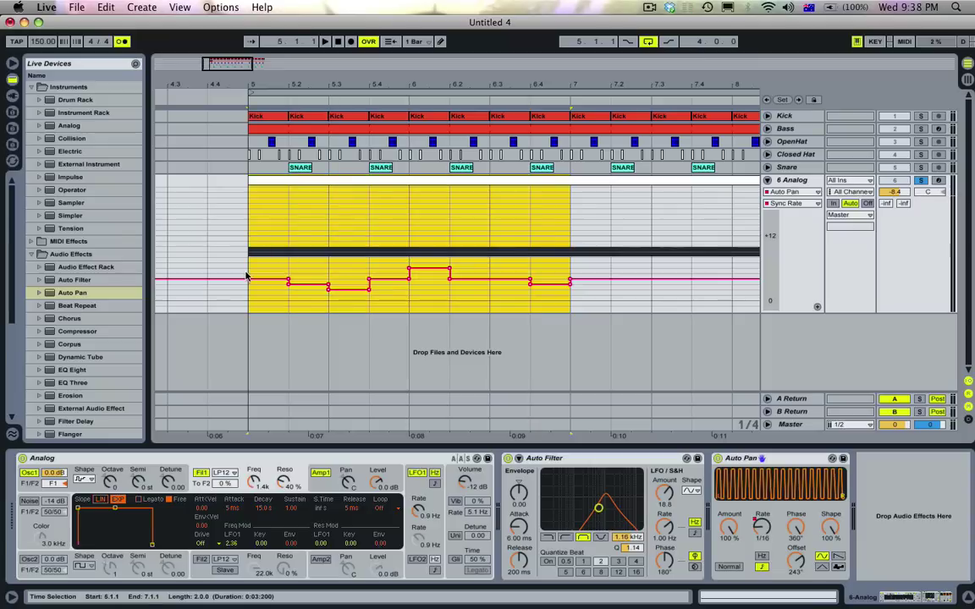
right_click(382, 254)
left_click(412, 304)
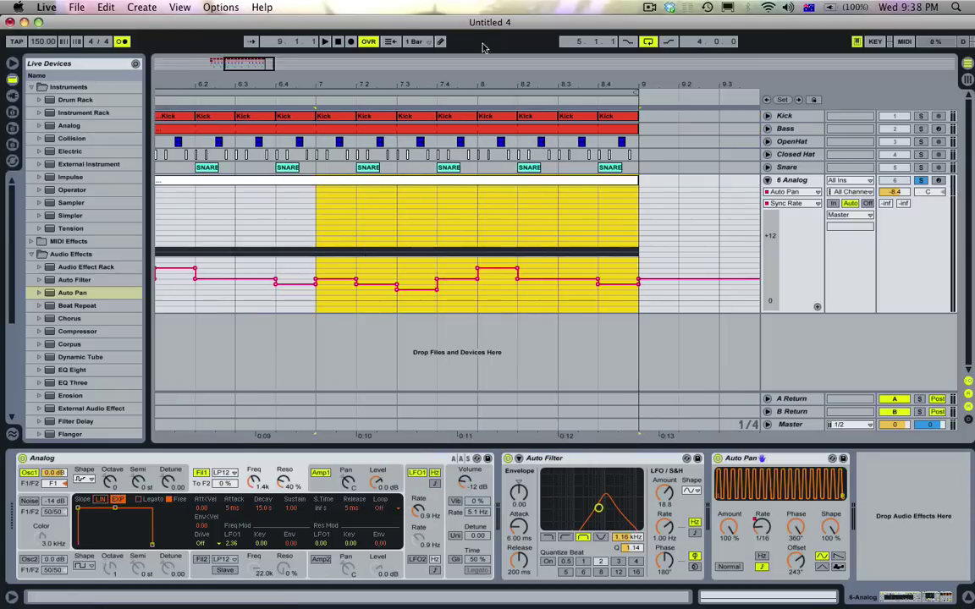
Set the automation grid to 1/8 and draw rates of 1/64 and 5/16 in the second halves of beats 5.1 and 5.2.
left_click_drag(426, 82, 538, 47)
right_click(445, 242)
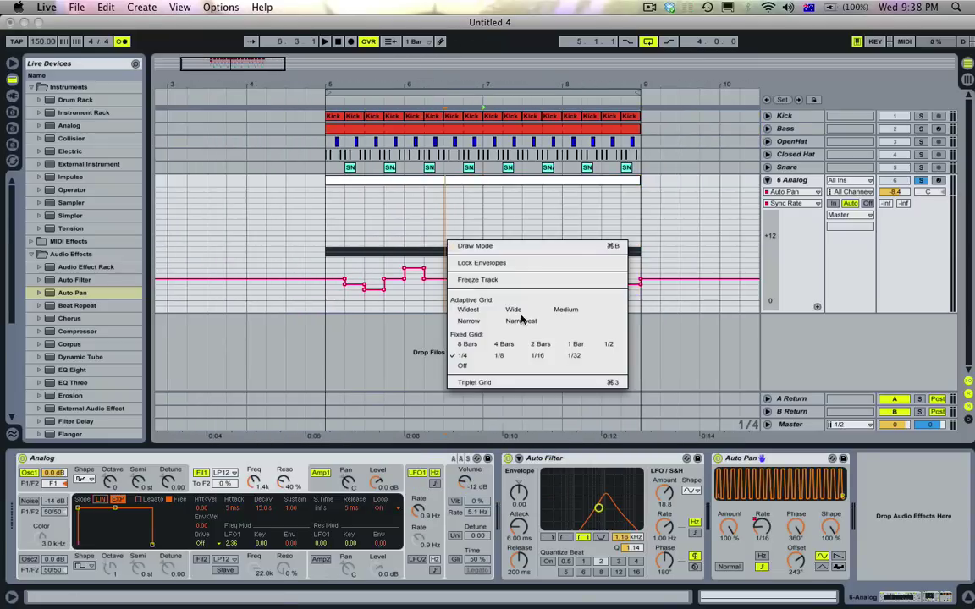
left_click(510, 356)
left_click_drag(336, 72, 333, 87)
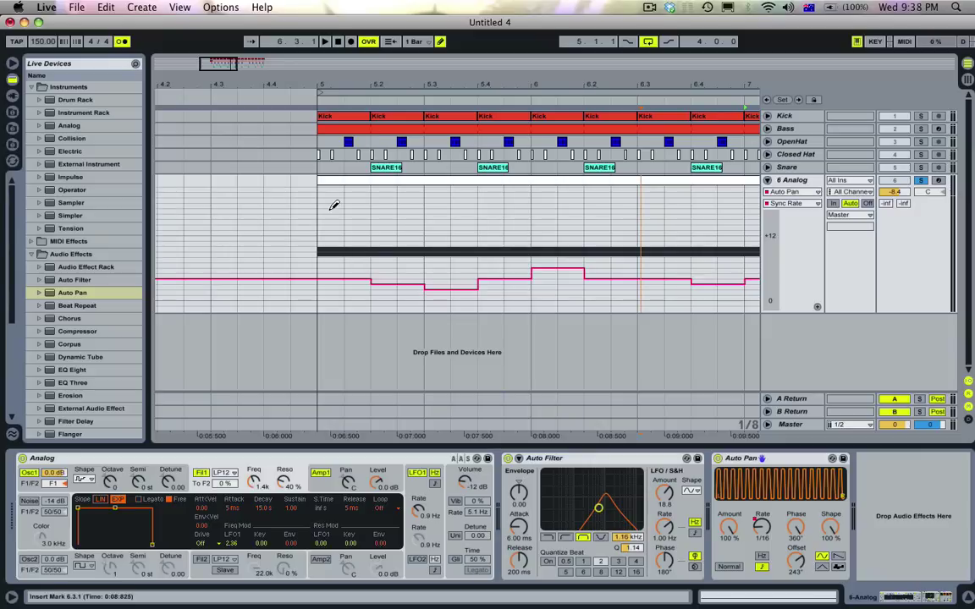
left_click(324, 181)
key("space")
left_click(365, 252)
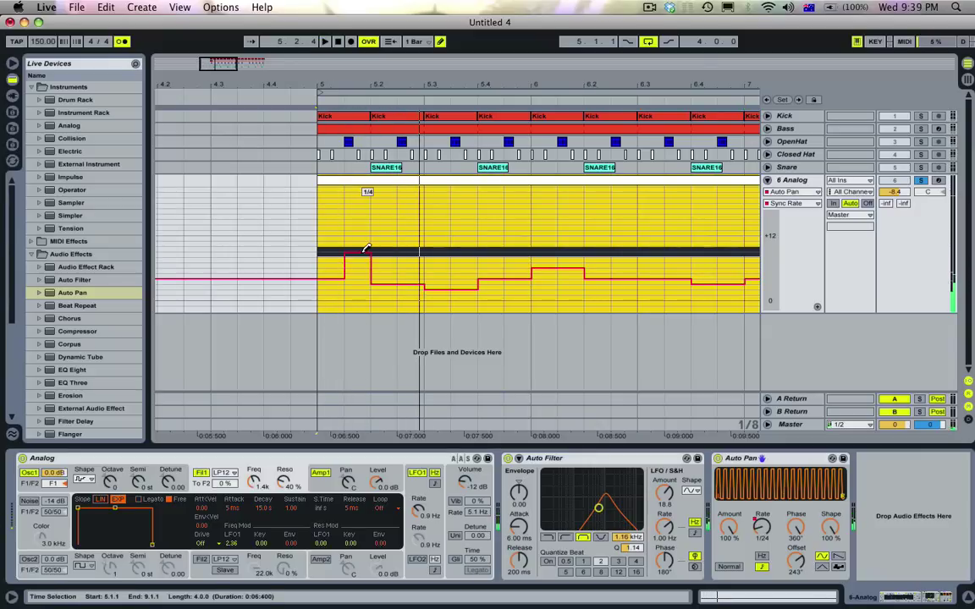
left_click_drag(366, 248, 357, 295)
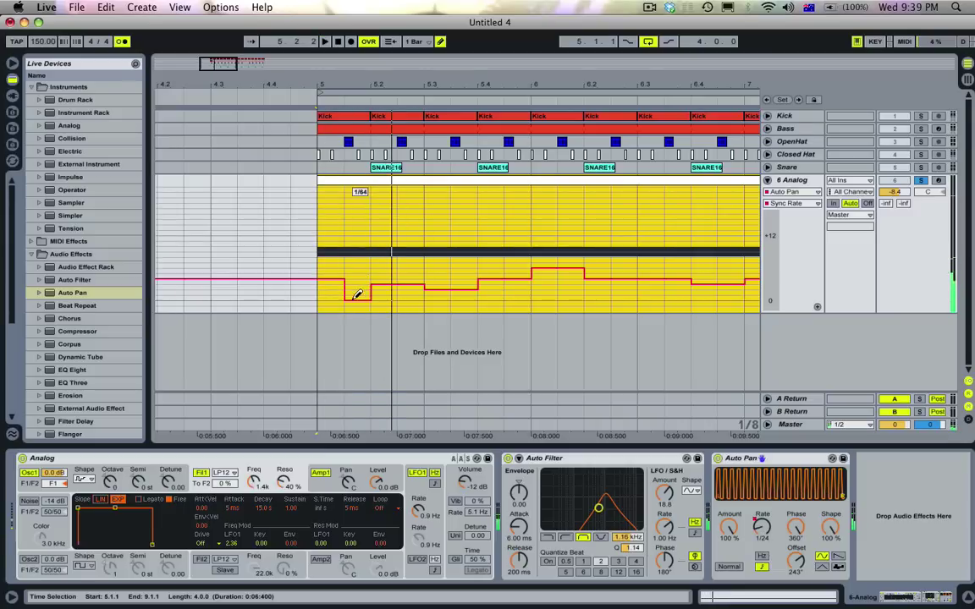
left_click_drag(415, 287, 417, 246)
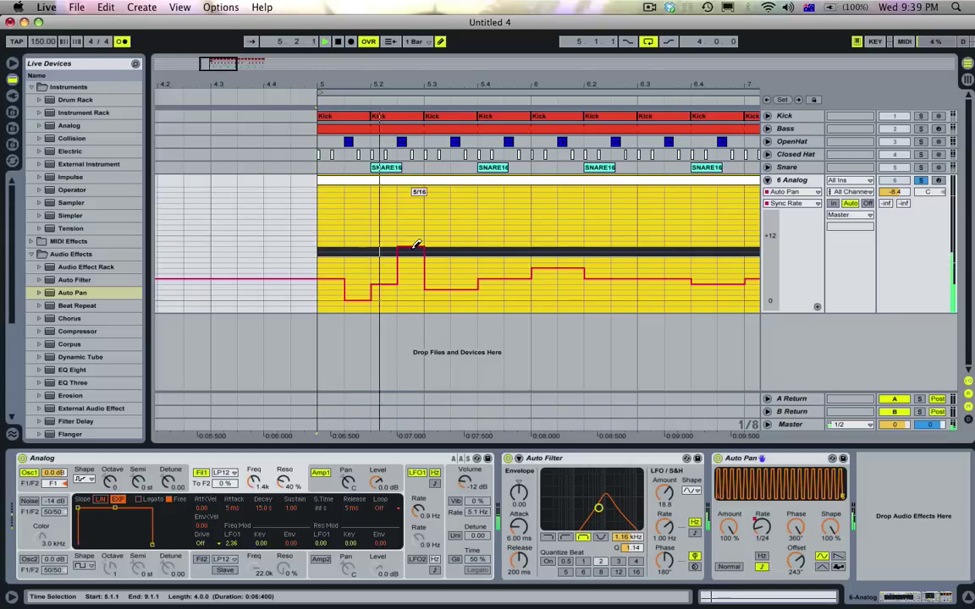
Draw a 3/16 rate in the second half of beat 5.4 and 1/32 in the second halves of beats 6.1 and 6.2.
left_click(513, 253)
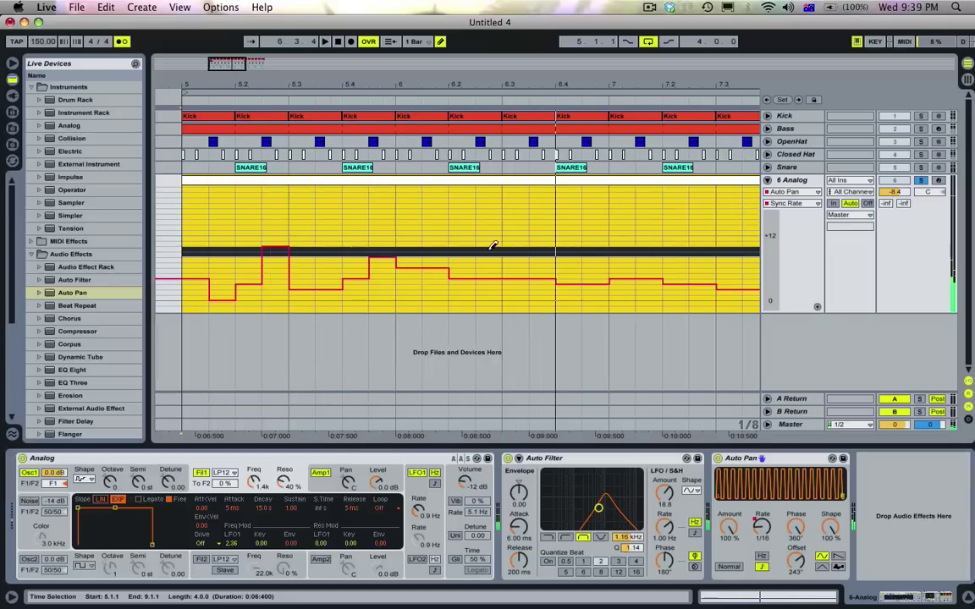
left_click(435, 288)
left_click(491, 288)
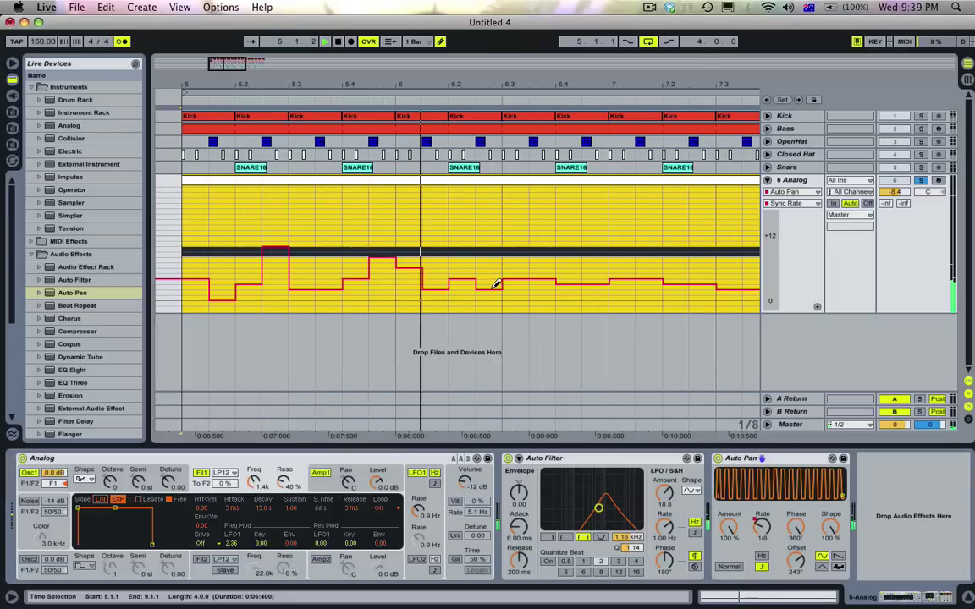
Try slower Sync Rate steps such as 3/16 and 1/8 in the second halves of beats 7.1 and 7.2.
left_click(575, 264)
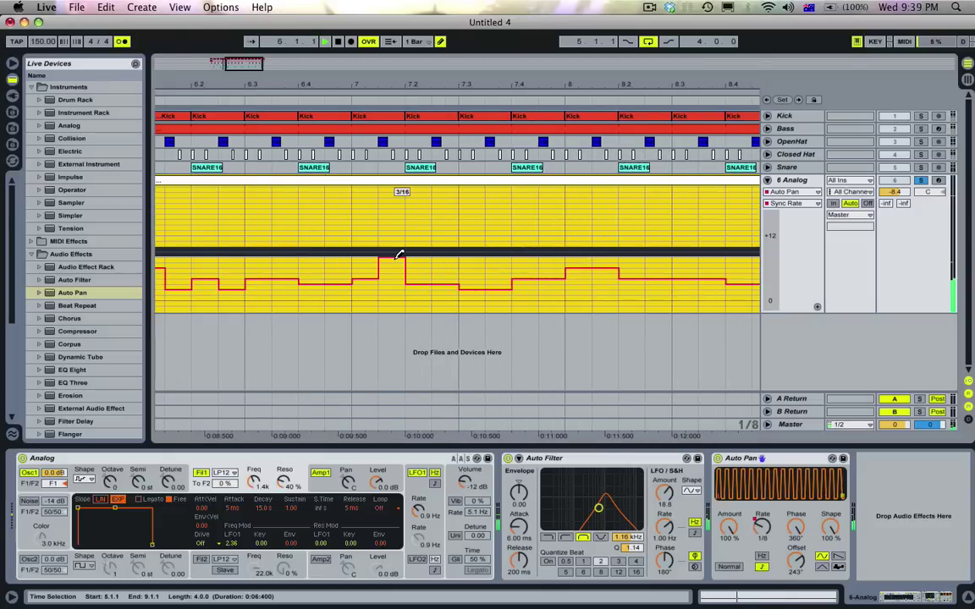
key("space")
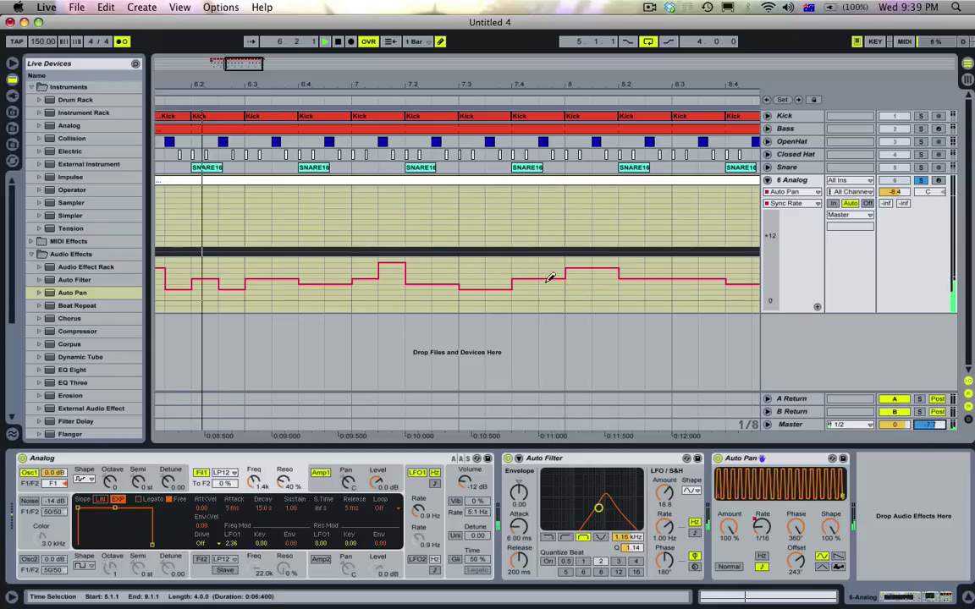
left_click(448, 265)
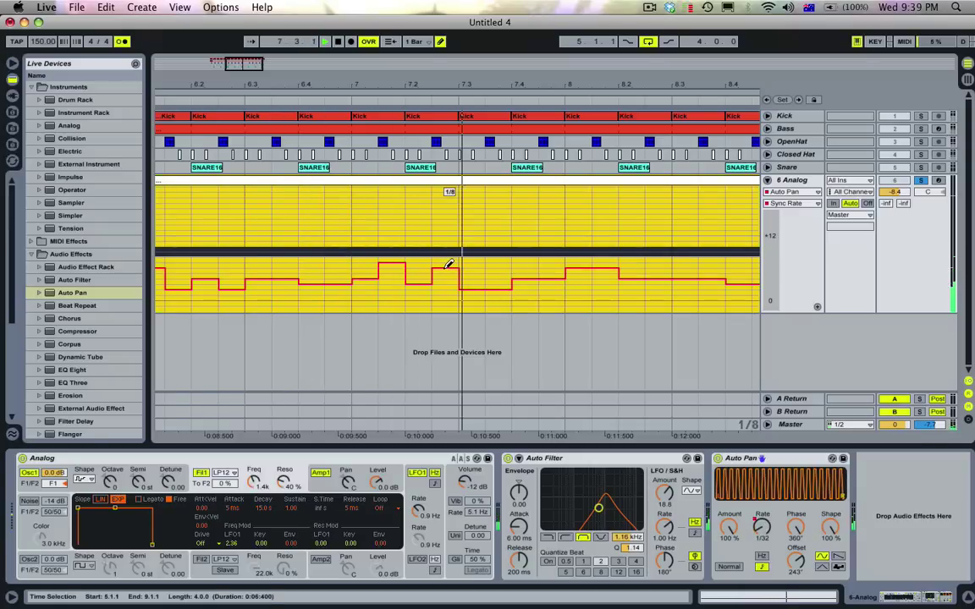
left_click(416, 265)
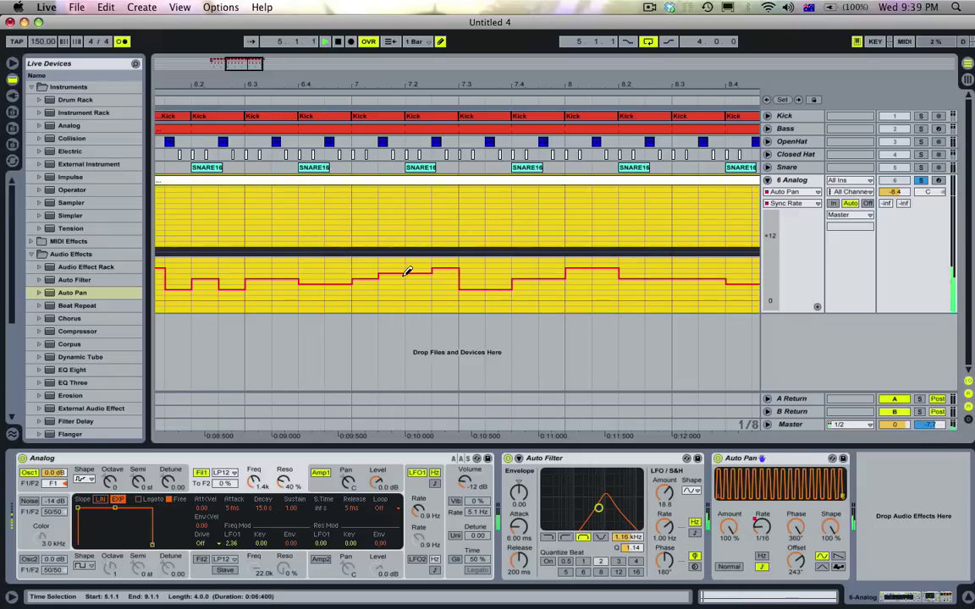
Redraw the second half of beat 7.1 at 1/16 and of beat 7.2 at 1/32, and stop playback.
left_click_drag(392, 278, 435, 290)
scroll(517, 277, "right", 4)
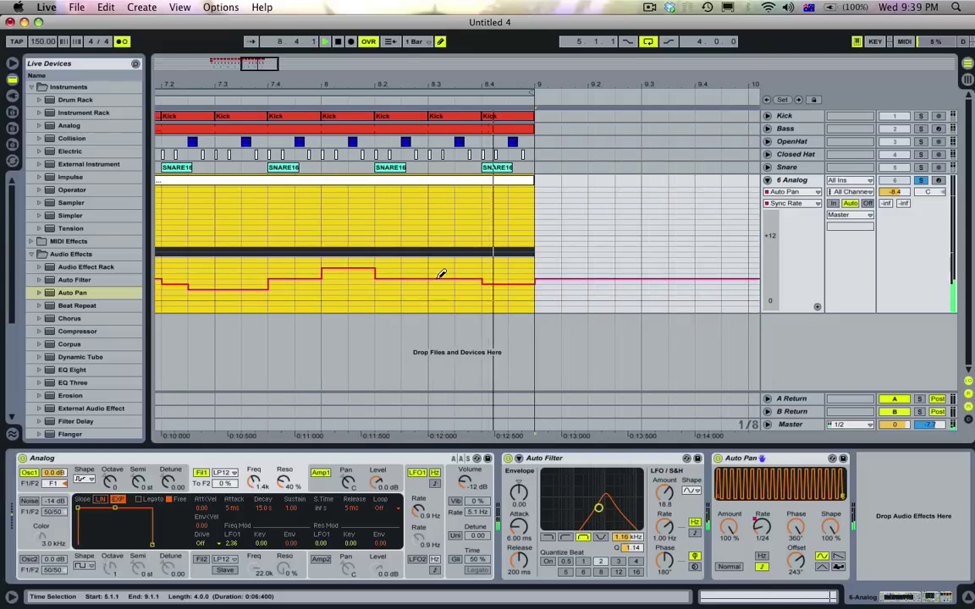
left_click_drag(479, 83, 479, 68)
left_click_drag(535, 84, 535, 78)
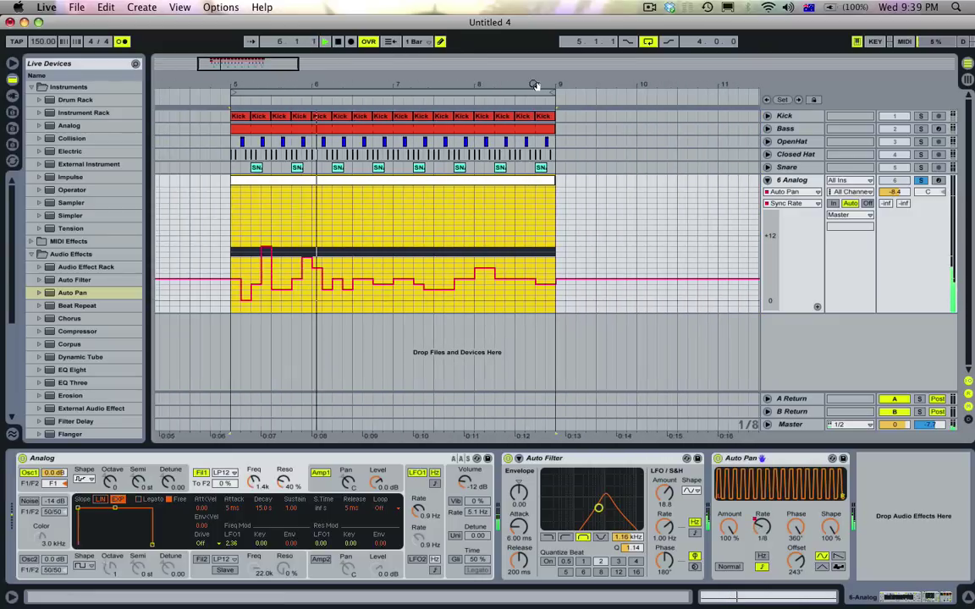
key("space")
Insert a Flanger between the Auto Filter and the Auto Pan with 57.1% dry/wet and inverted feedback polarity.
scroll(116, 337, "down", 6)
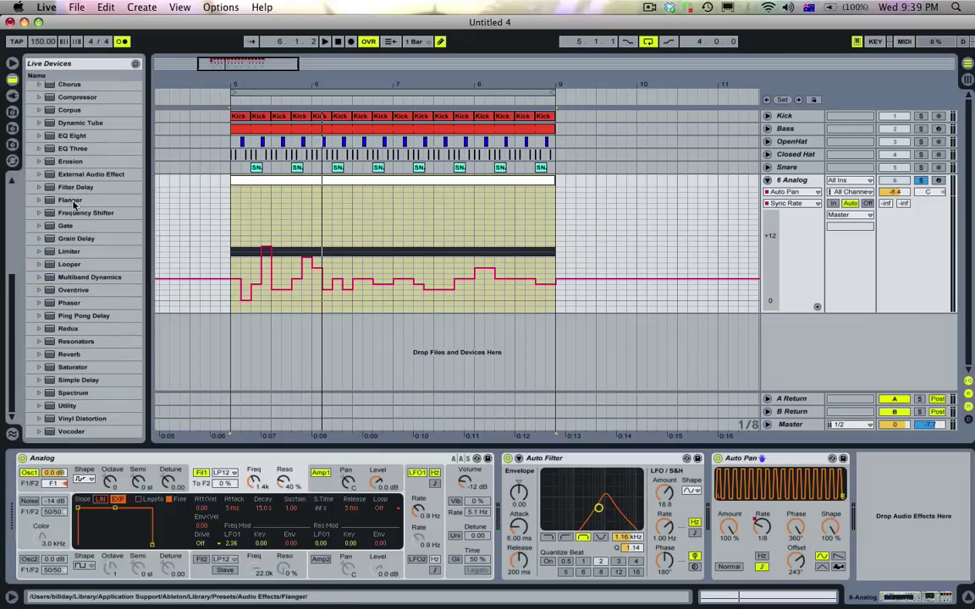
left_click_drag(74, 203, 473, 291)
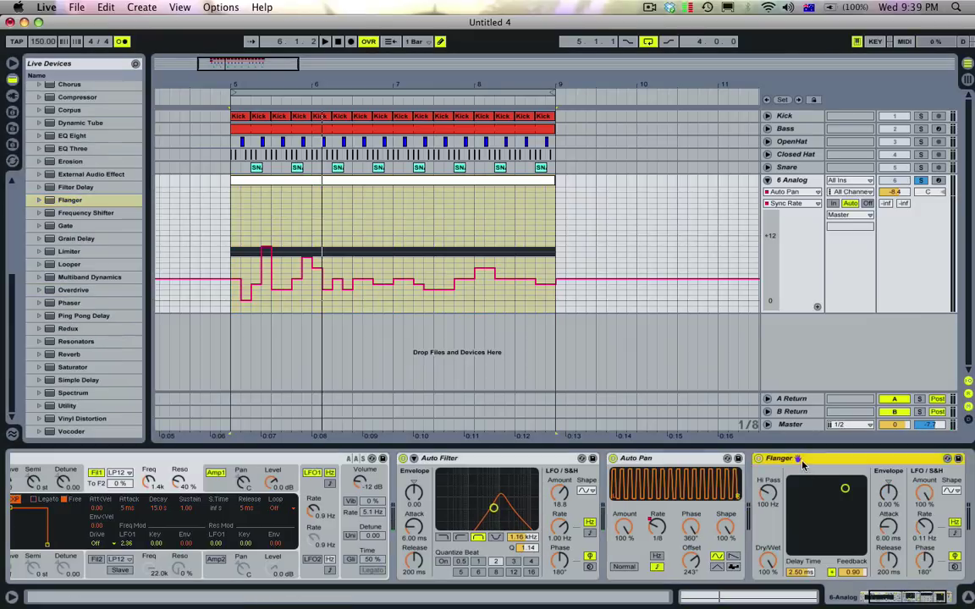
left_click_drag(800, 459, 630, 481)
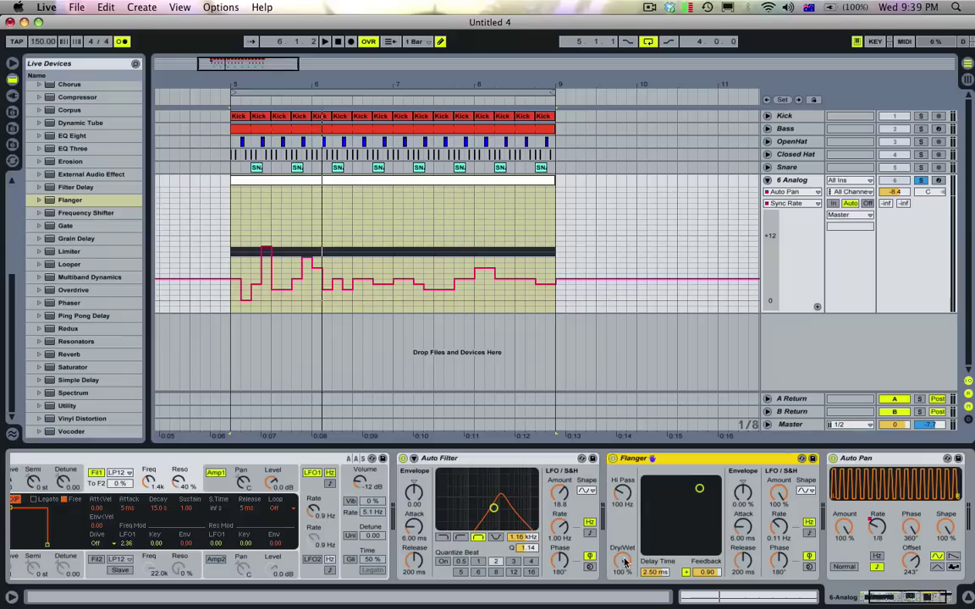
left_click_drag(624, 562, 636, 564)
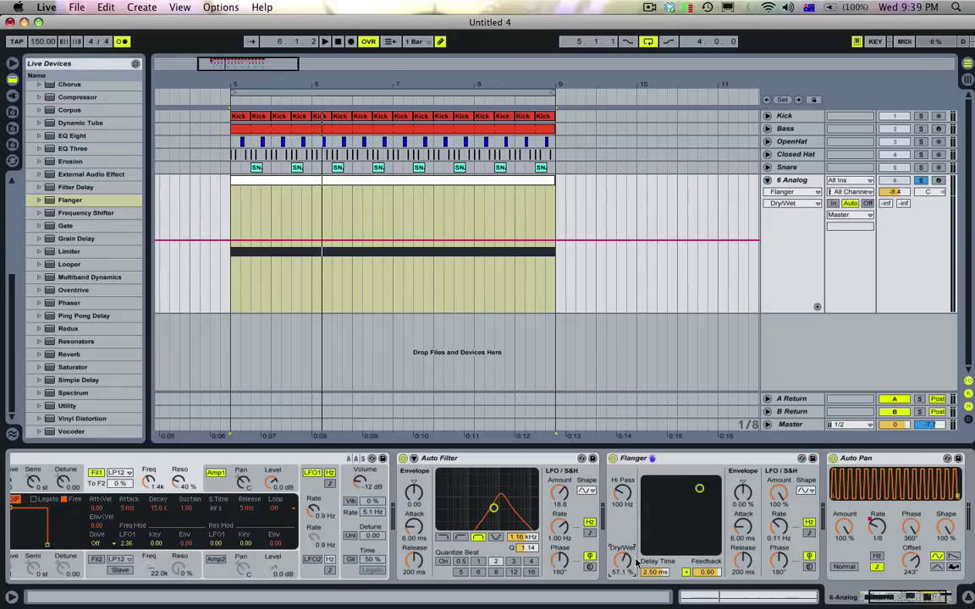
left_click(685, 572)
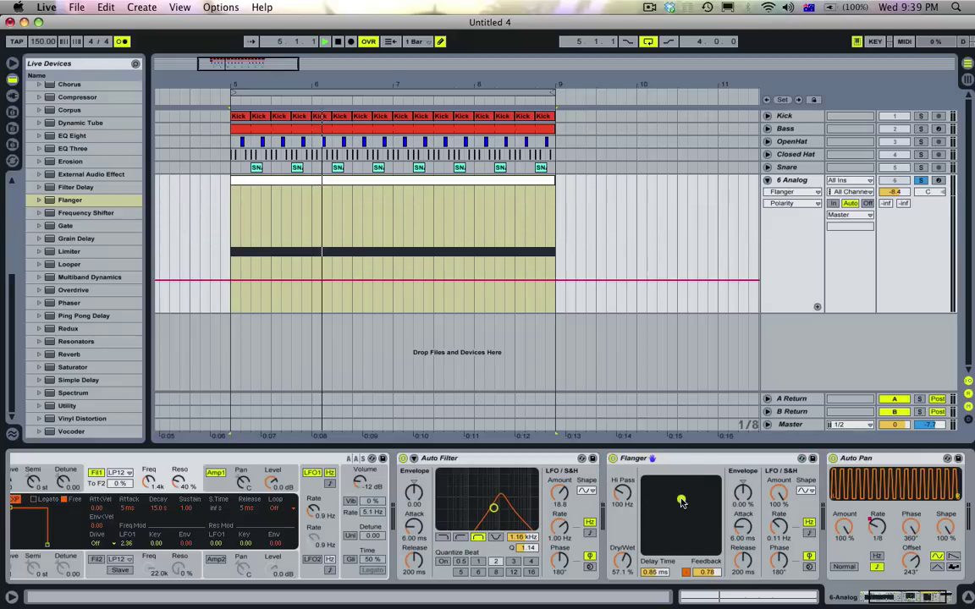
Set the Flanger's delay time to 1.00 ms and its feedback to 0.81.
mouse_move(681, 500)
left_mouse_down()
mouse_move(694, 497)
mouse_move(689, 513)
mouse_move(680, 514)
mouse_move(684, 500)
left_mouse_up()
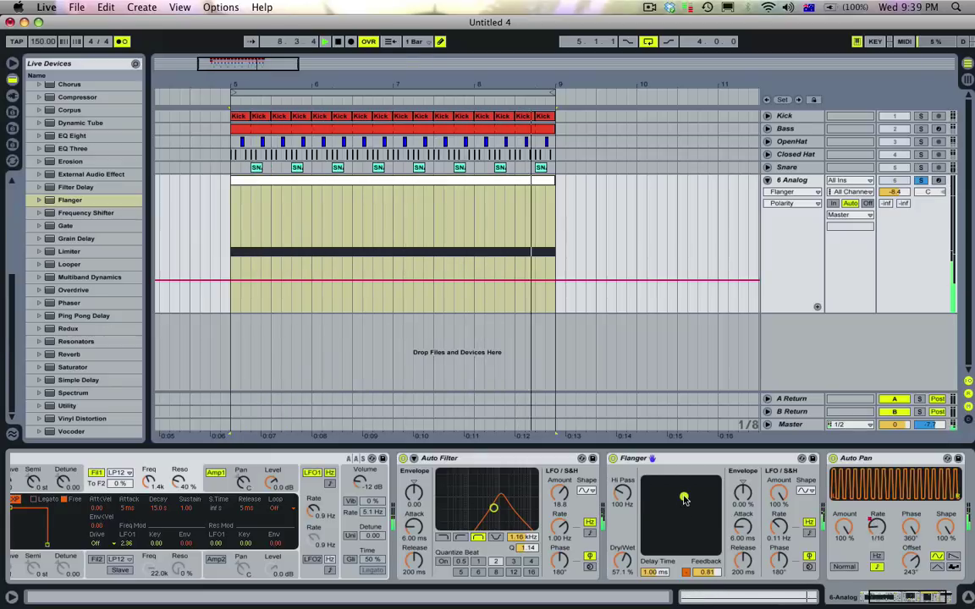
Automate the Analog's F1 Freq to rise from bar 5 to just after bar 7, fall until bar 9, and play it back.
left_click(153, 484)
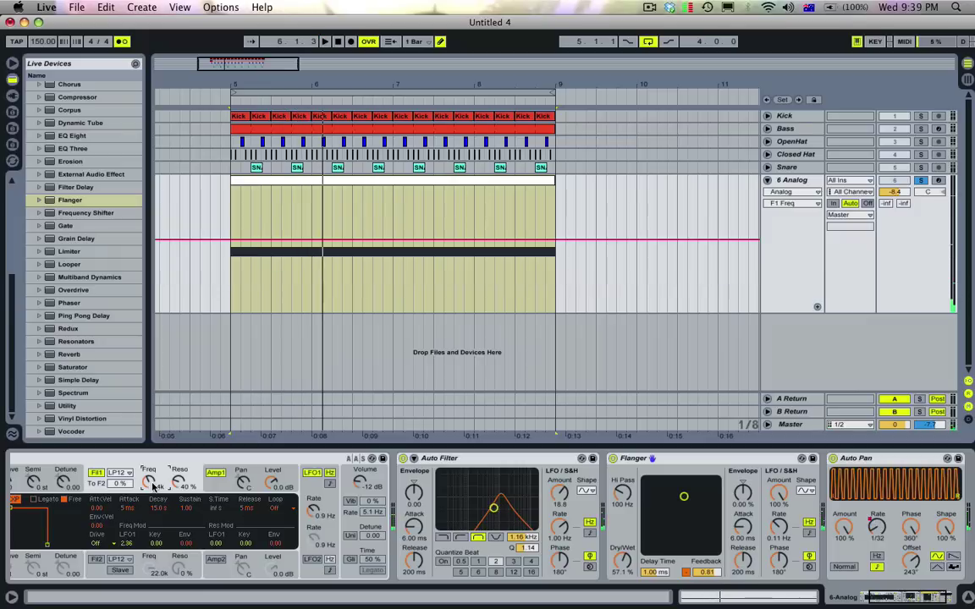
double_click(231, 241)
double_click(320, 241)
left_click_drag(320, 241, 554, 237)
left_click(223, 222)
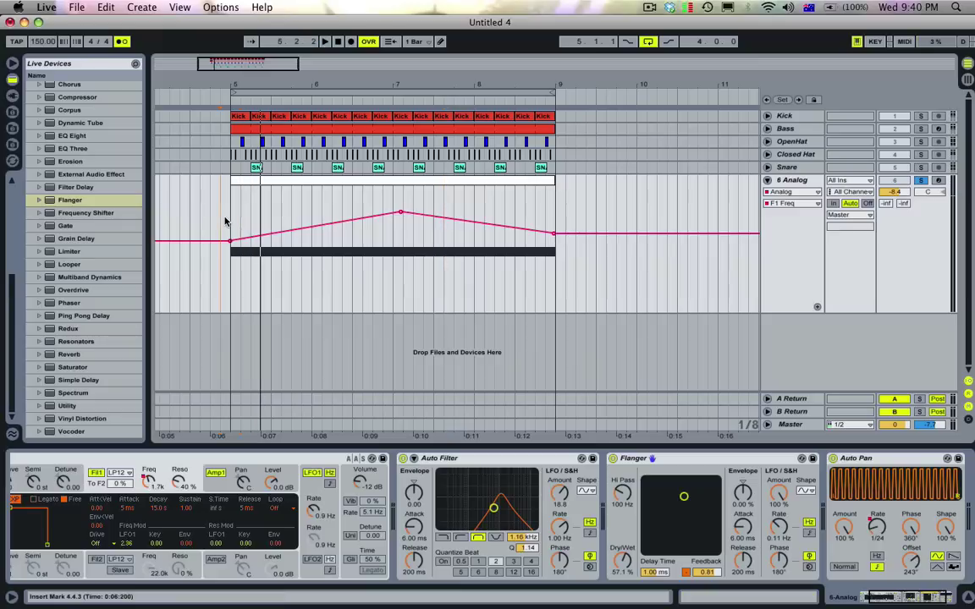
key("space")
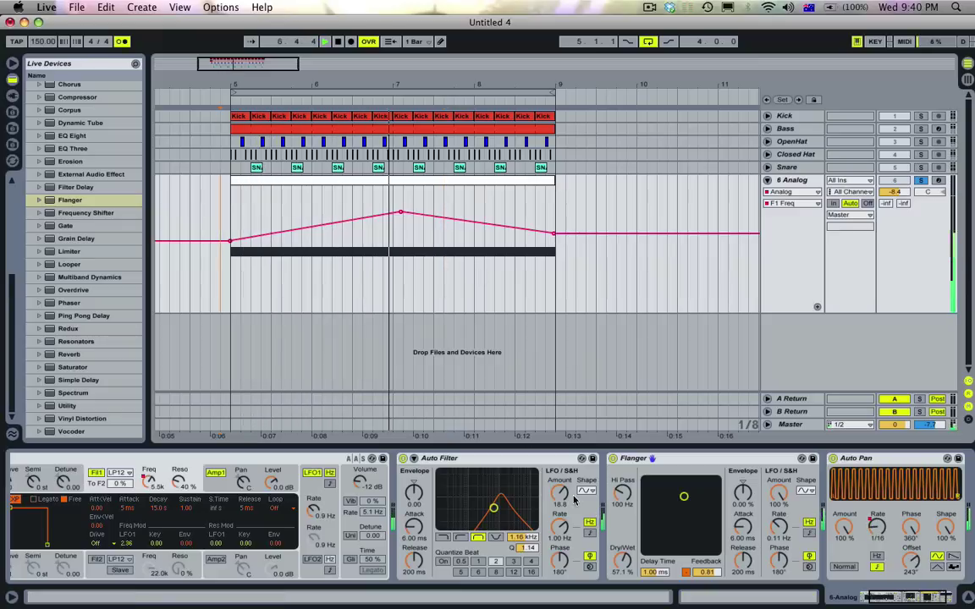
Automate the Auto Filter frequency to climb from bar 5 to about 4.41 kHz just after bar 7 and fall by bar 9.
left_click(522, 536)
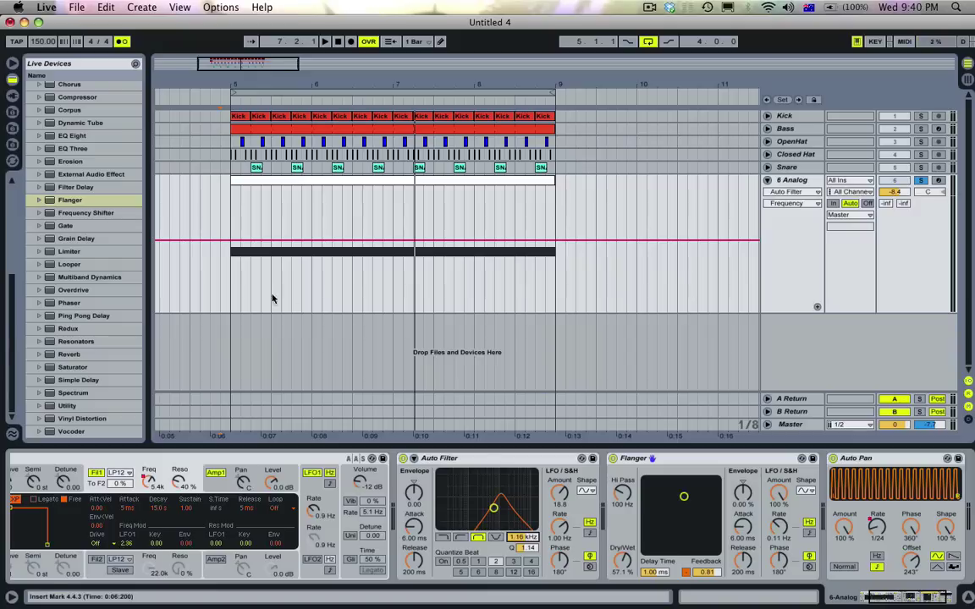
left_click(228, 241)
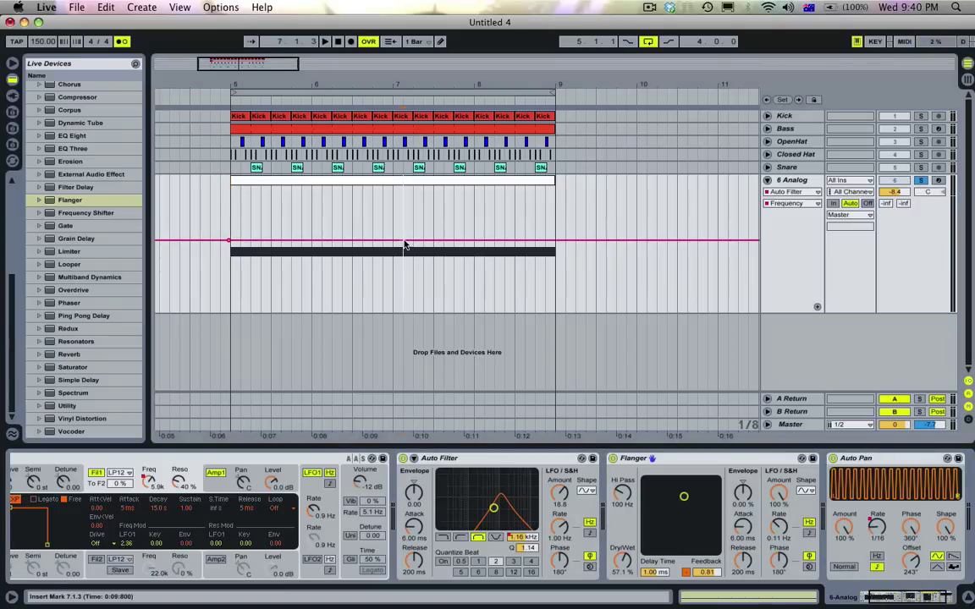
left_click_drag(404, 245, 401, 216)
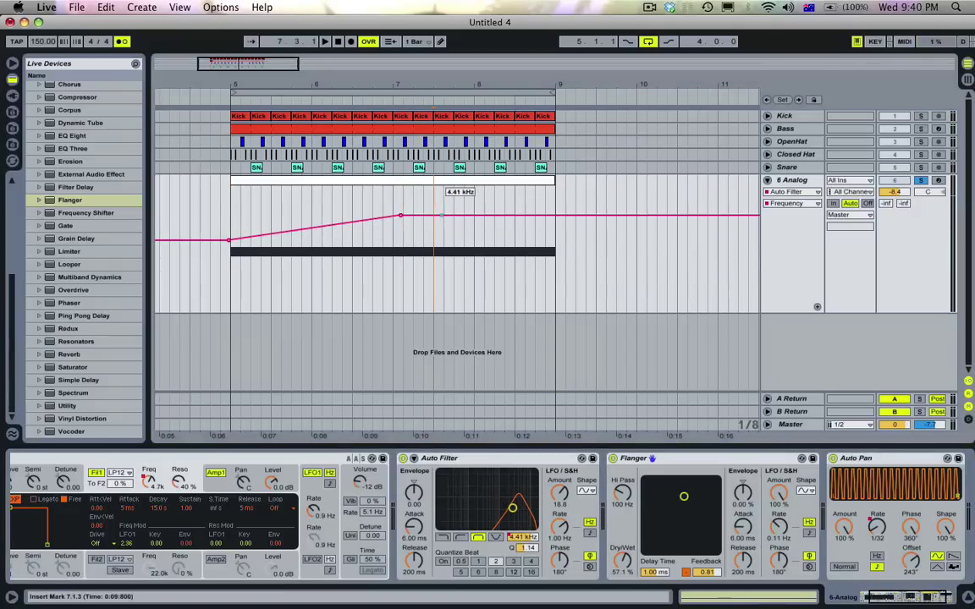
left_click_drag(545, 217, 554, 243)
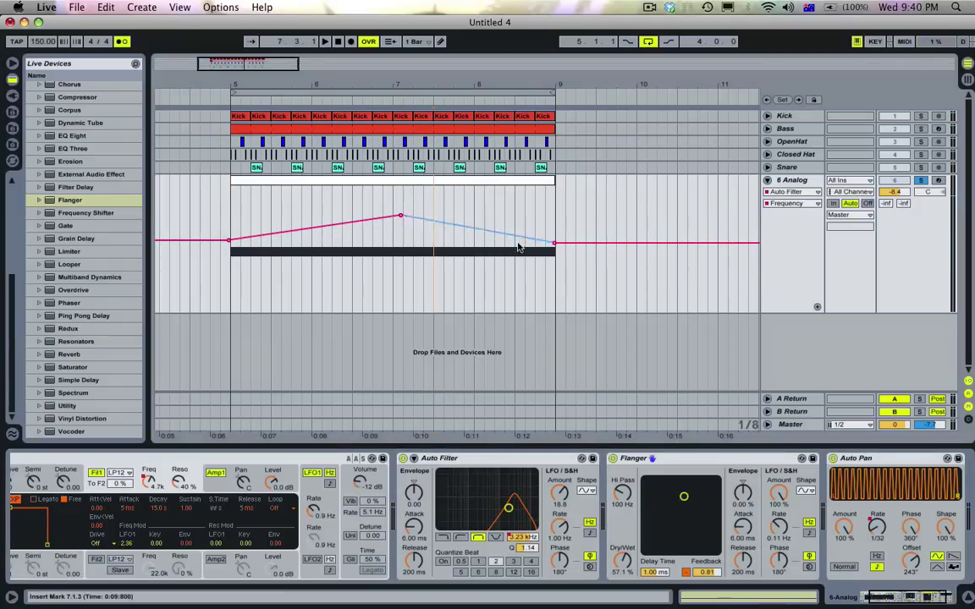
key("space")
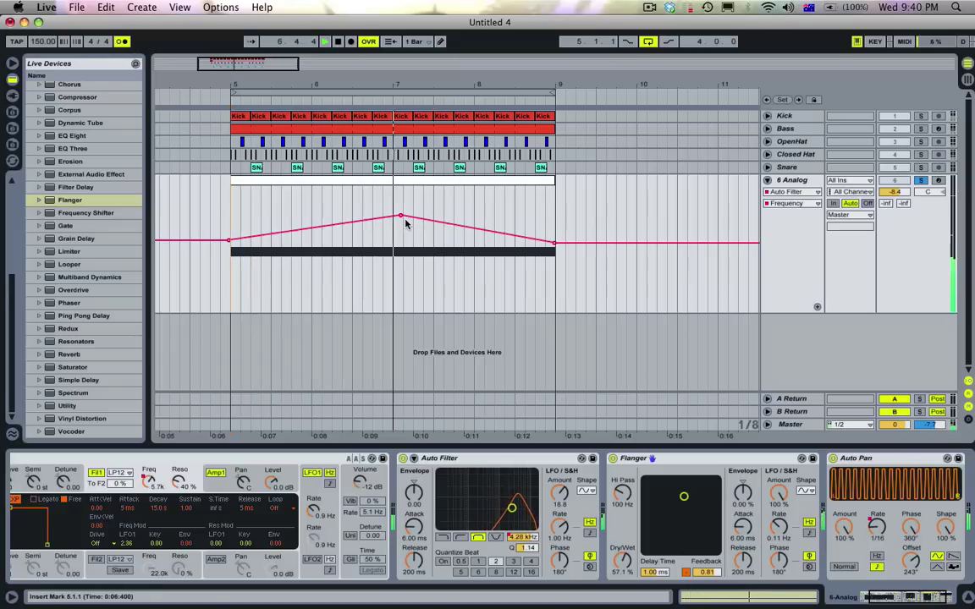
Turn off the metronome, and unsolo the Analog track and rename it WhiteNoise.
left_click(121, 42)
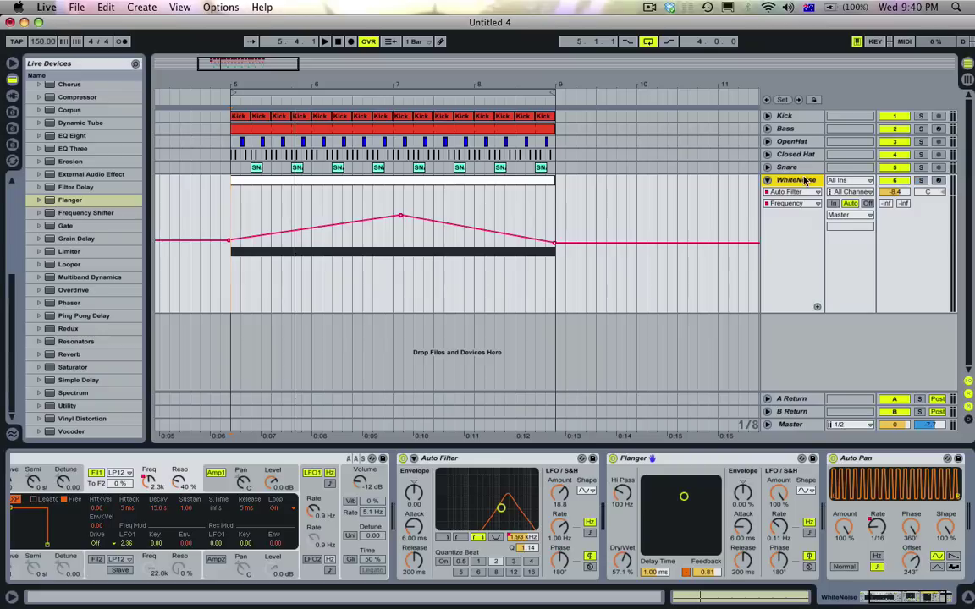
Set the WhiteNoise track's volume to -9.7 dB during playback and fold the track.
left_click(899, 194)
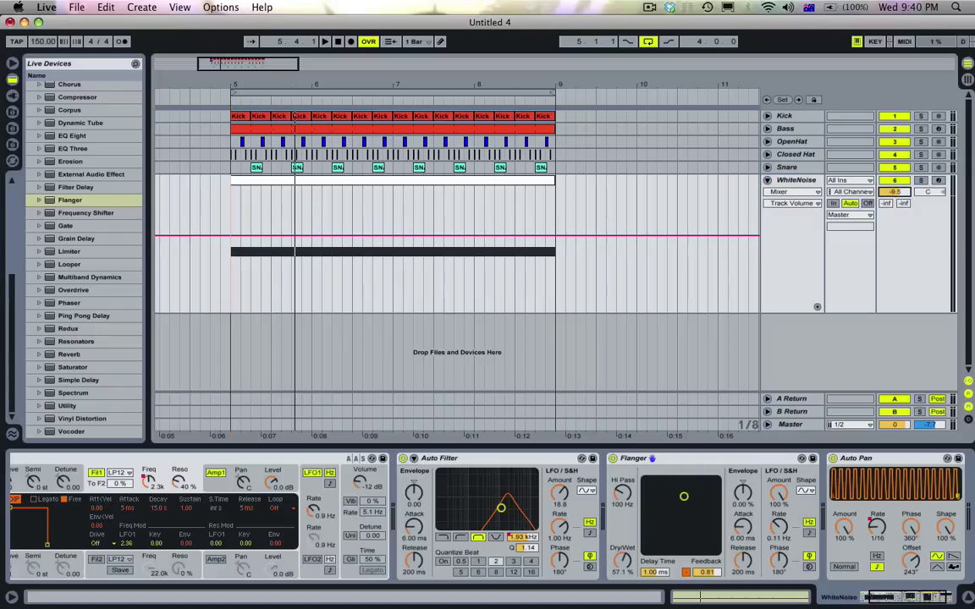
key("space")
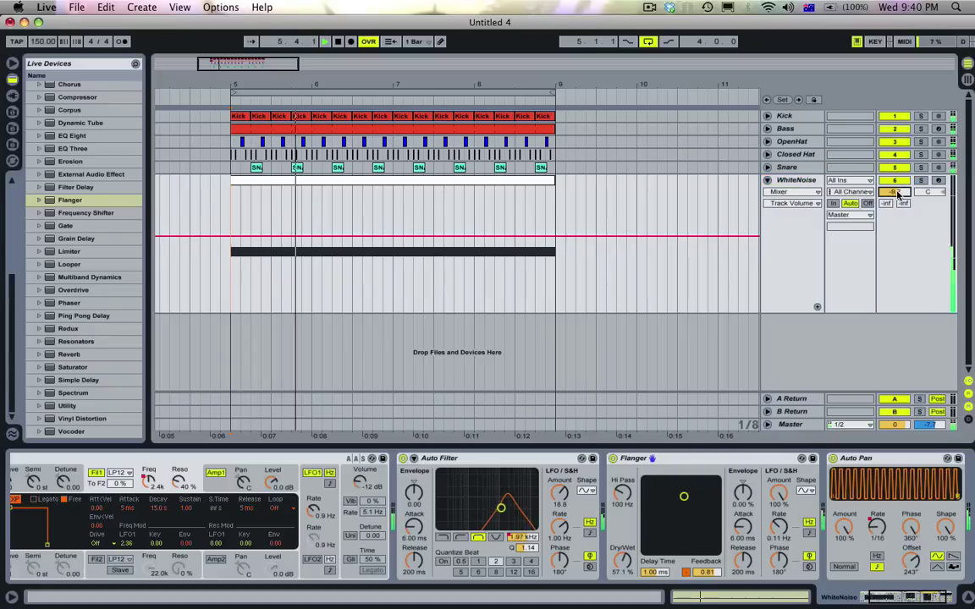
left_click(800, 181)
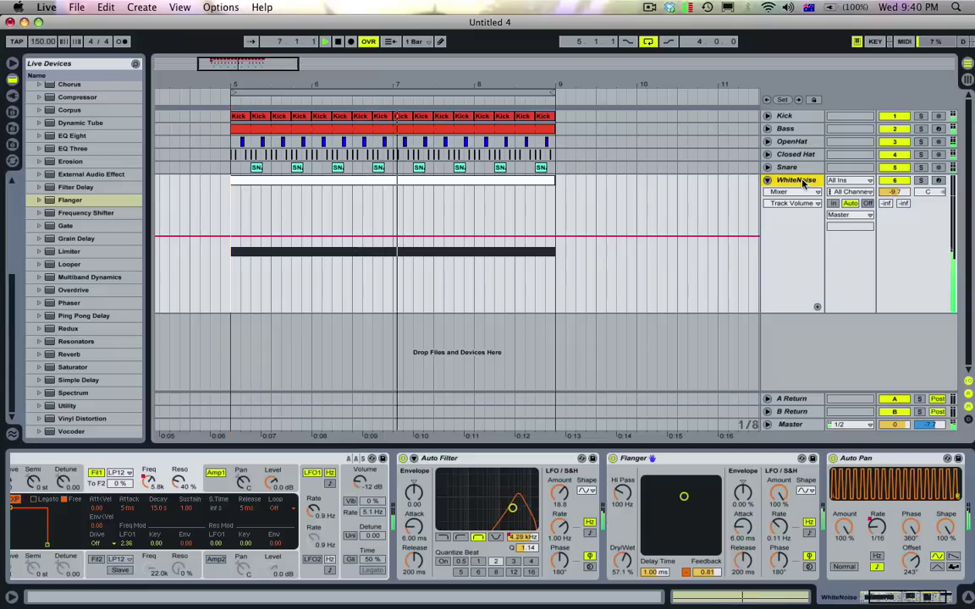
double_click(795, 182)
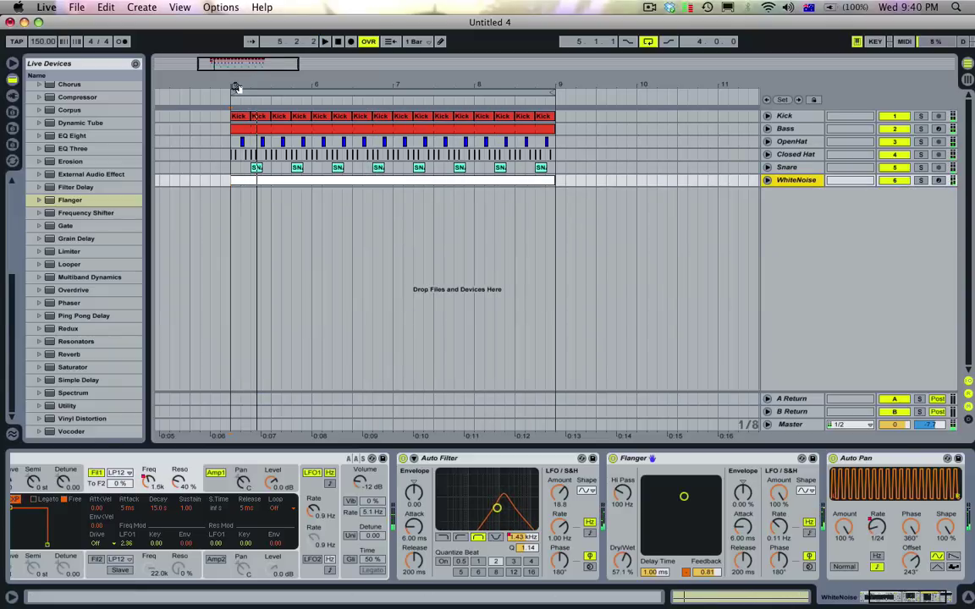
Place a copy of the Kick clip at 4.4.1, directly before the start of the loop.
left_click_drag(235, 85, 324, 126)
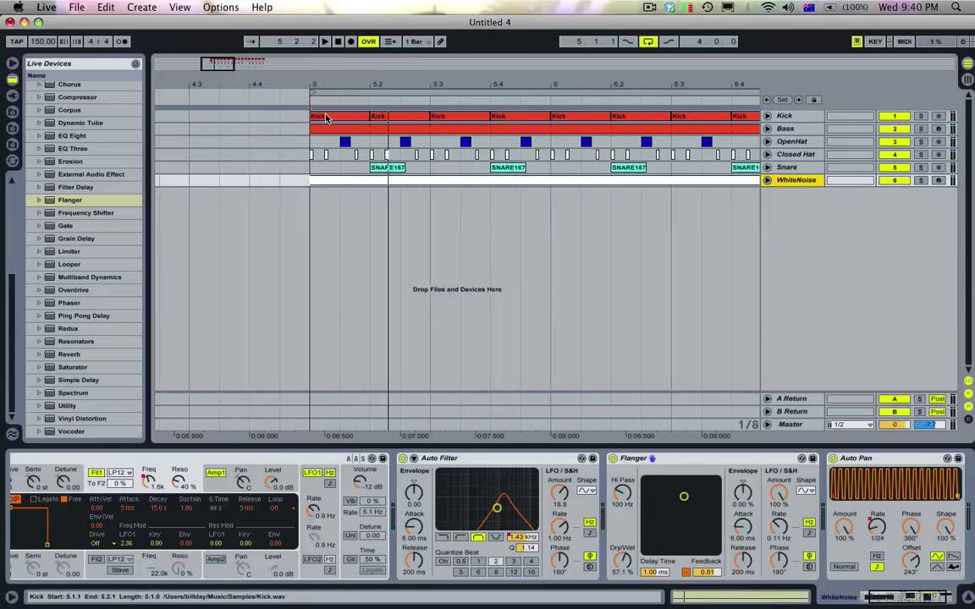
left_click(289, 118)
key("super+v")
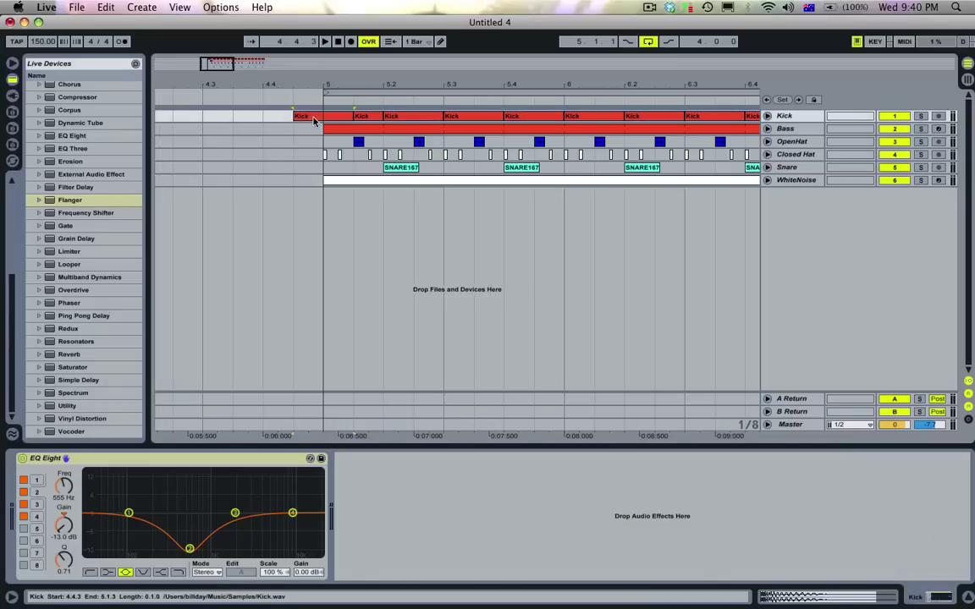
left_click_drag(342, 117, 294, 117)
Set the arrangement's fixed grid to 1/16.
right_click(294, 128)
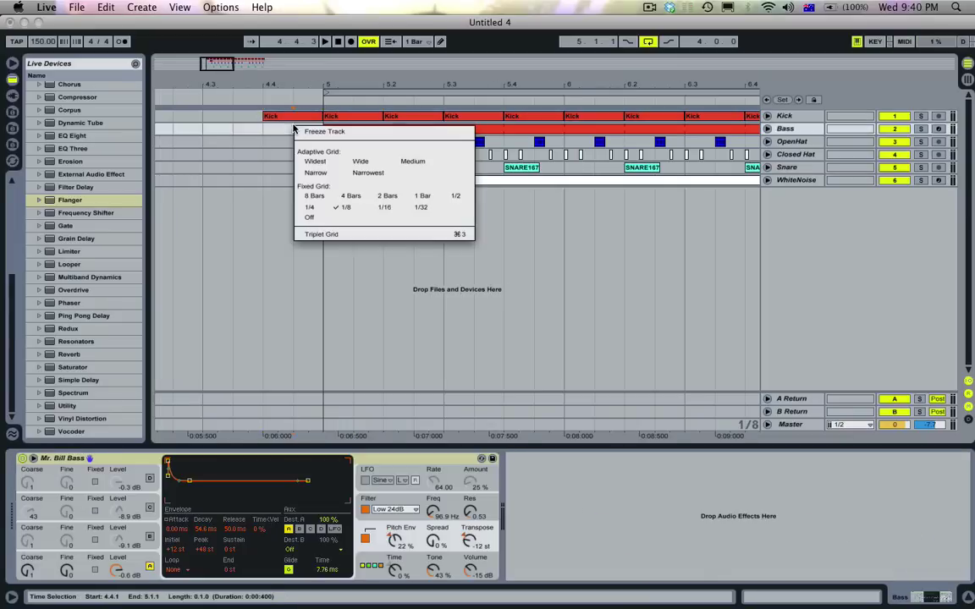
left_click(270, 158)
right_click(302, 181)
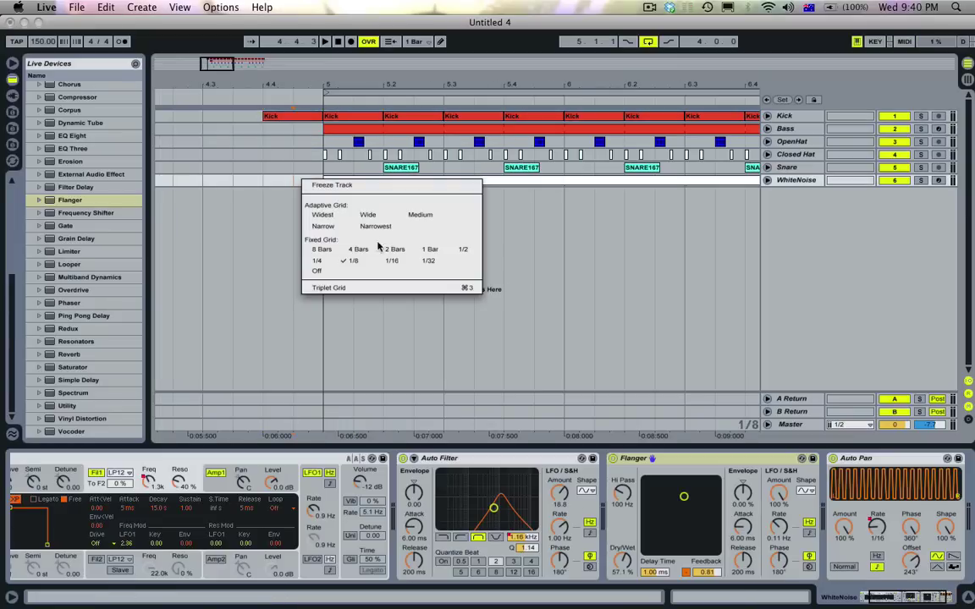
left_click(385, 262)
Replace the pickup kick with two sixteenth-note Kick hits at 4.4.3 and 4.4.4, and audition the lead-in.
left_click(300, 118)
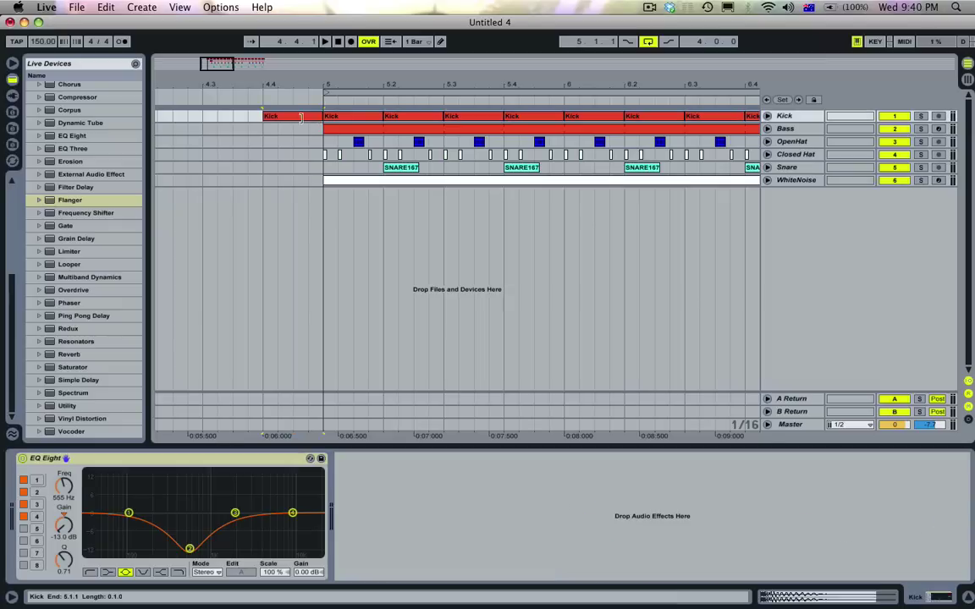
left_click(274, 119)
left_click_drag(268, 118, 296, 118)
key("space")
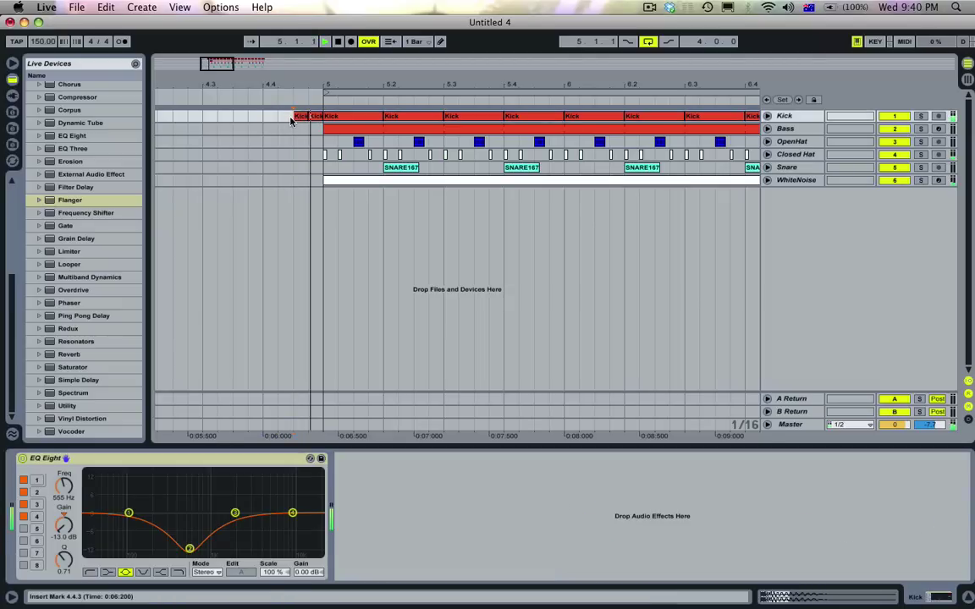
key("space")
key("space")
key("space")
left_click_drag(373, 87, 240, 34)
key("space")
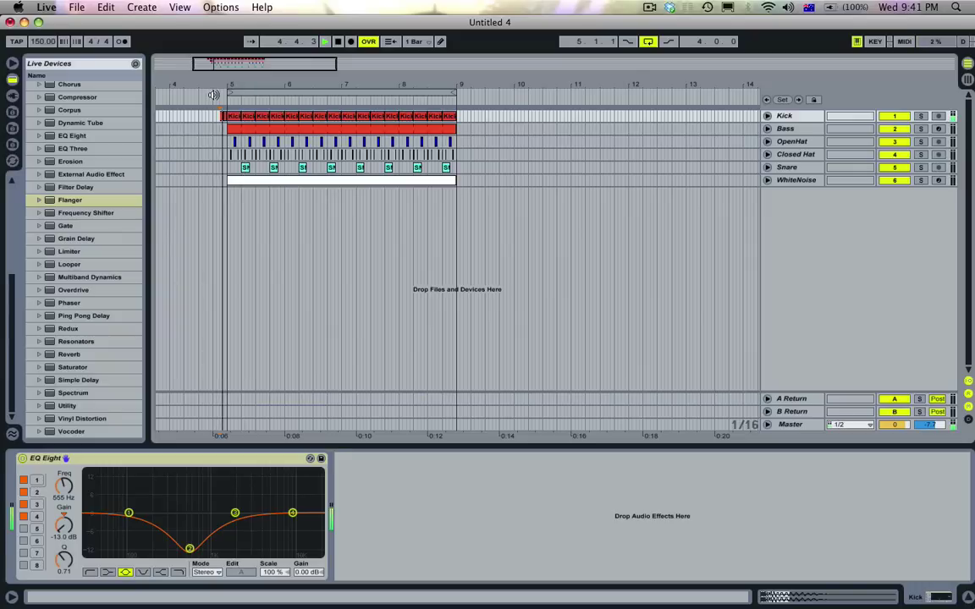
Duplicate the three-sixteenth slice starting at 8.3.1 twice across all tracks, delete the overhang past the start of bar 9, and audition the fill.
left_click_drag(455, 84, 456, 87)
left_click_drag(393, 200, 415, 118)
key("super+d")
key("super+d")
left_click_drag(484, 116, 459, 181)
key("Delete")
key("space")
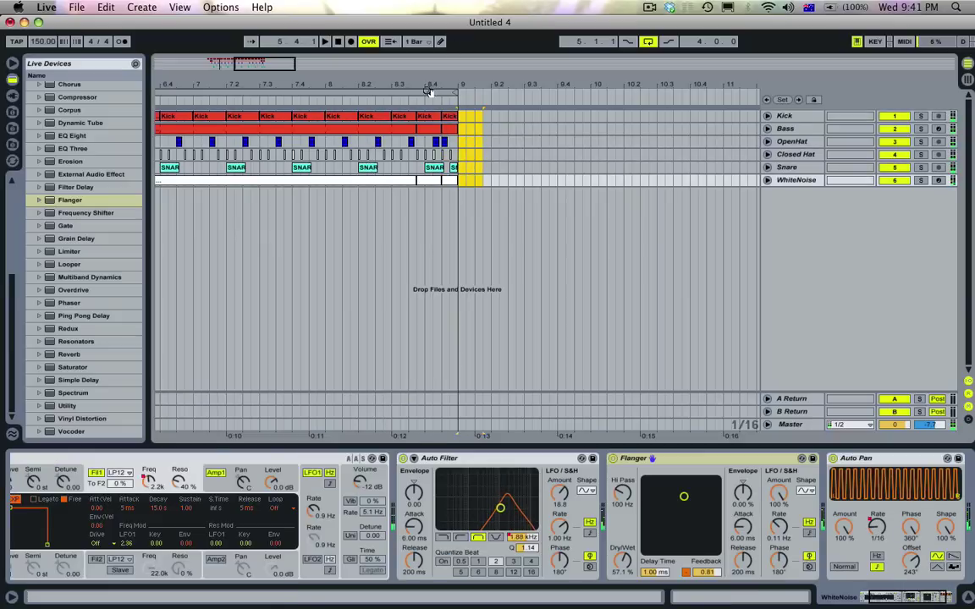
left_click(388, 169)
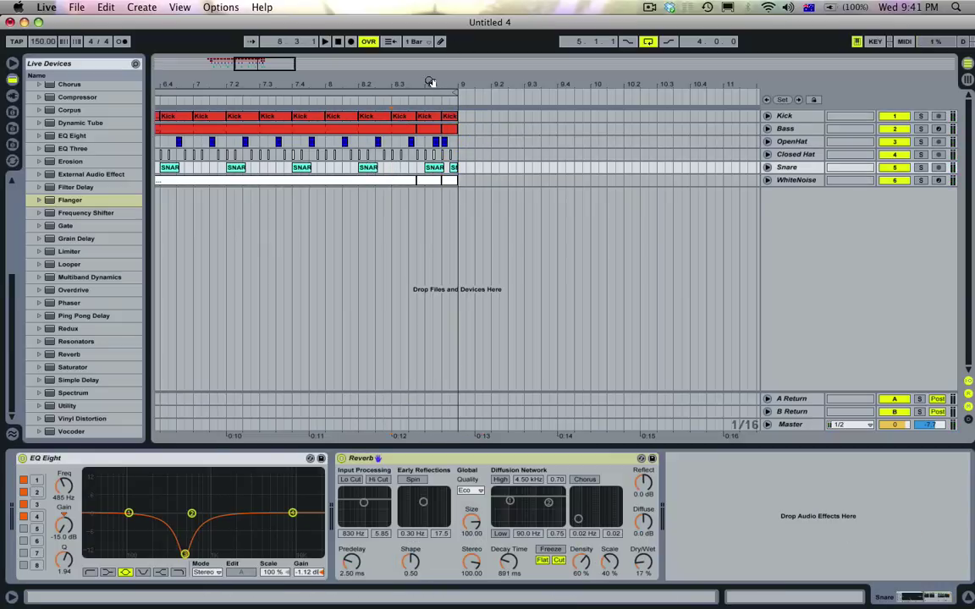
key("space")
Duplicate bars 5 to 8 of all tracks into bars 9 to 12 and loop the new four bars.
left_click_drag(431, 82, 430, 89)
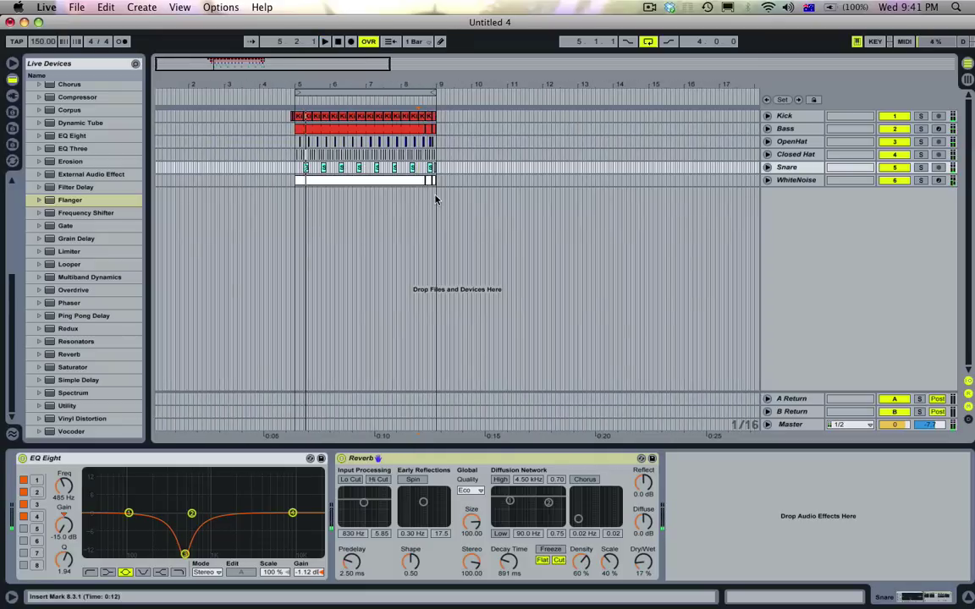
left_click_drag(435, 196, 295, 75)
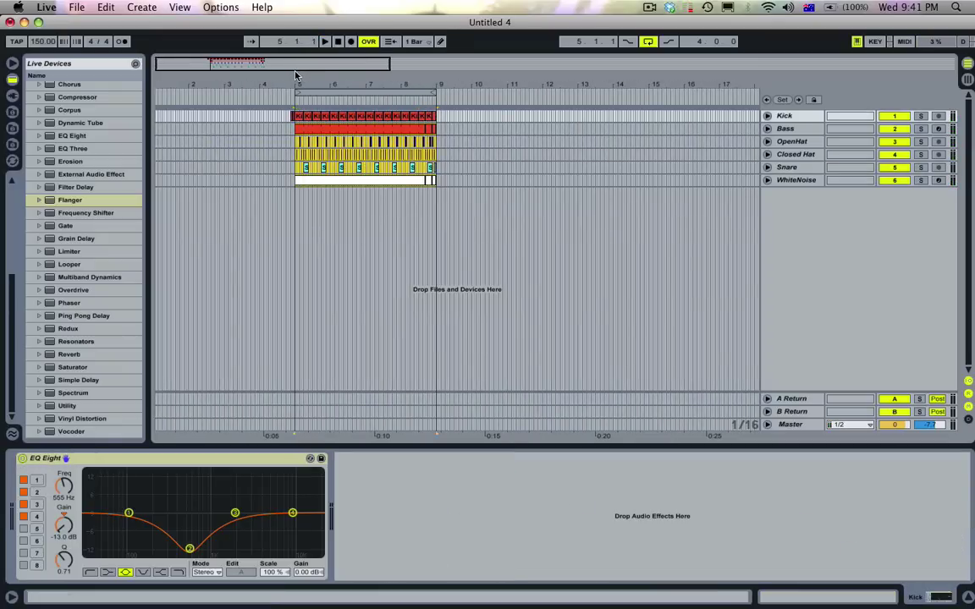
key("super+d")
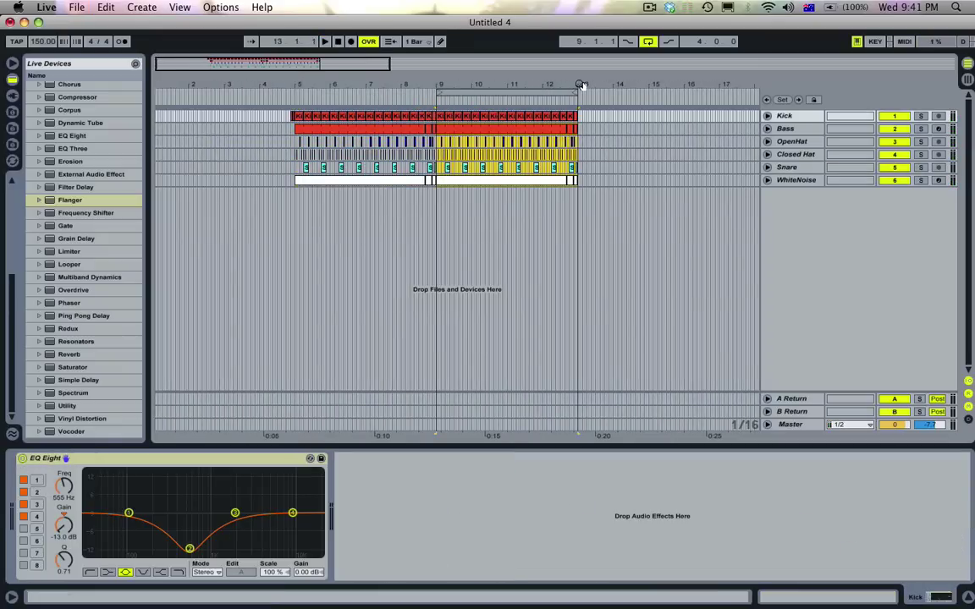
Repeat eighth-note slices of all tracks from 12.3 onward to build a different fill at the end of bar 12.
left_click_drag(581, 84, 468, 119)
left_click(391, 100)
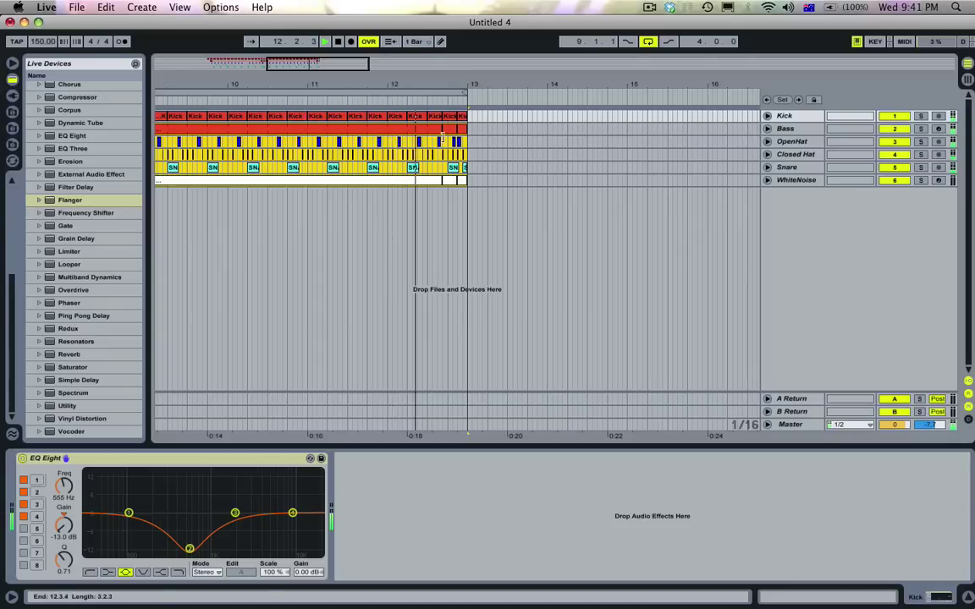
key("space")
left_click_drag(428, 180, 466, 143)
key("super+d")
key("super+d")
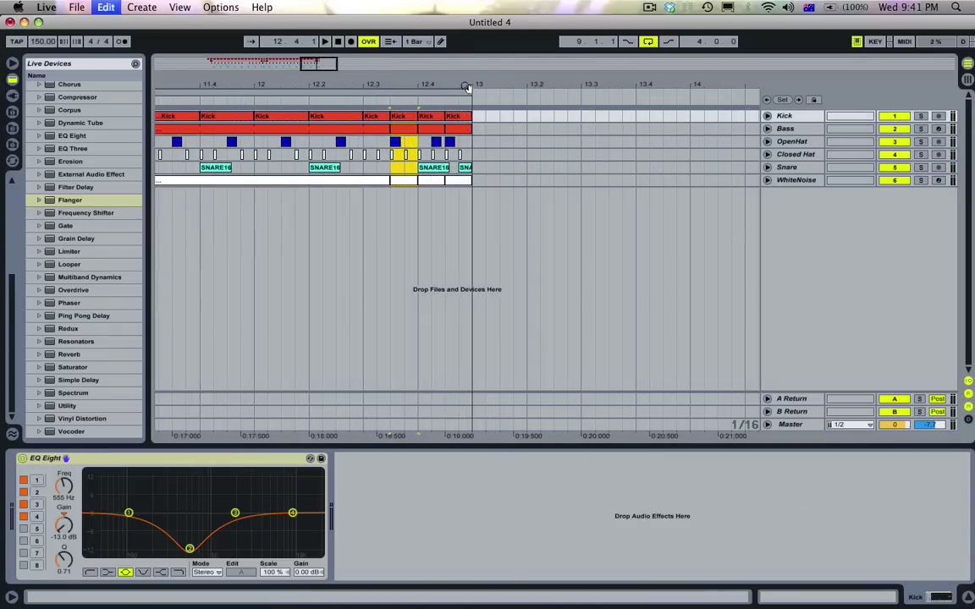
Duplicate the sixteenth-note slice at 12.4.3 across all tracks, delete the snares from 12.4.3 on, and play back the fill.
left_click_drag(457, 180, 446, 116)
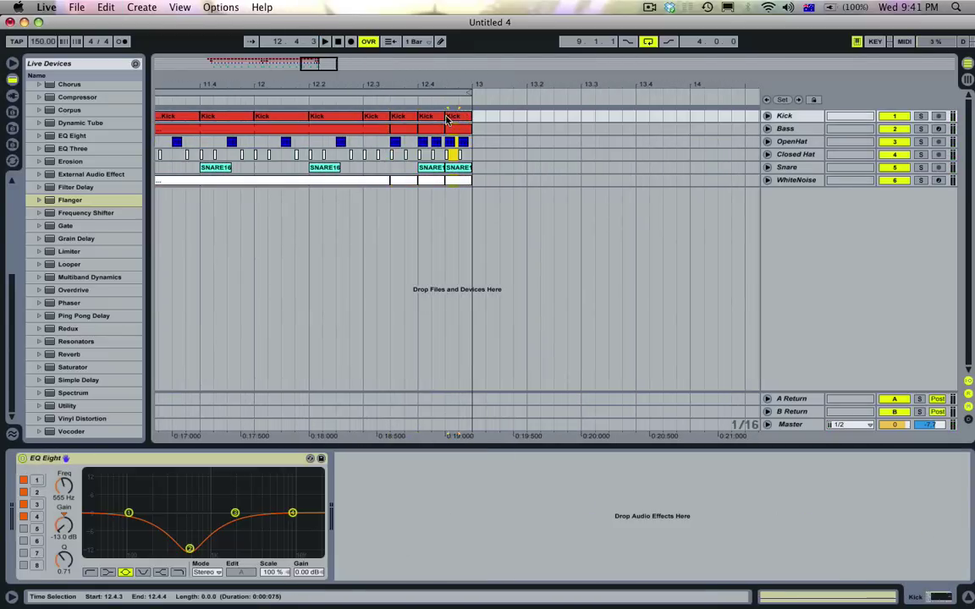
key("super+d")
left_click_drag(484, 170, 455, 171)
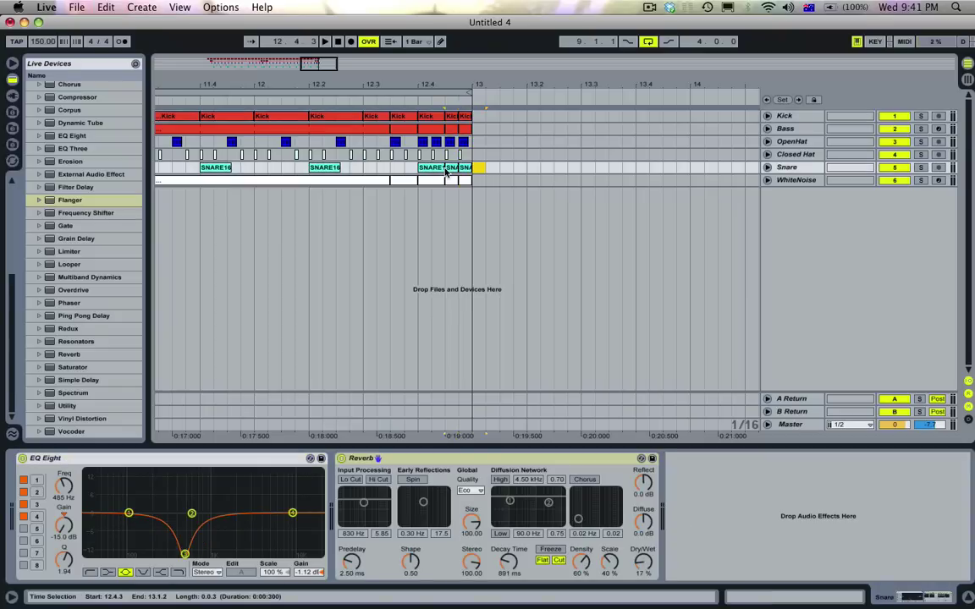
key("Delete")
left_click(247, 172)
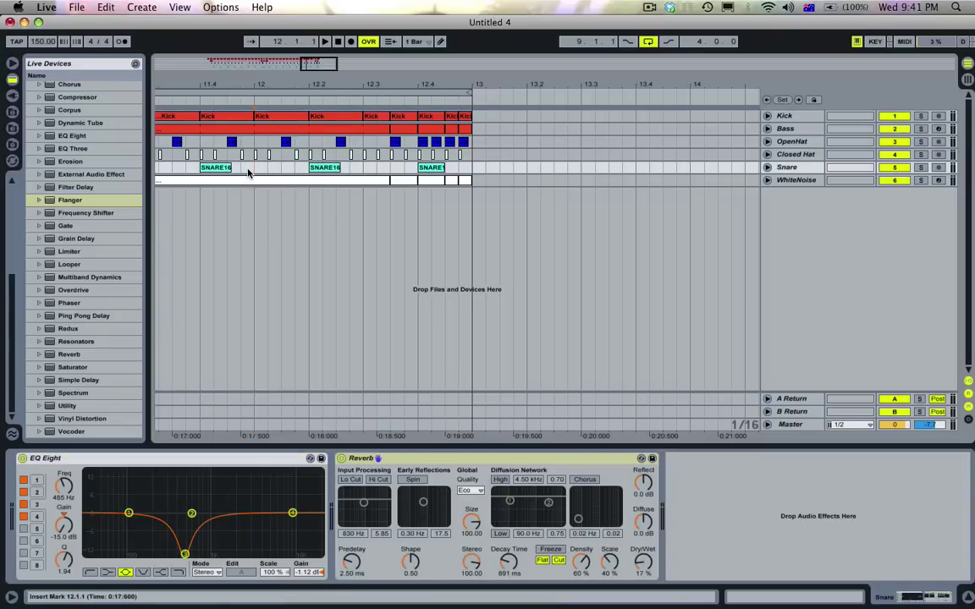
key("space")
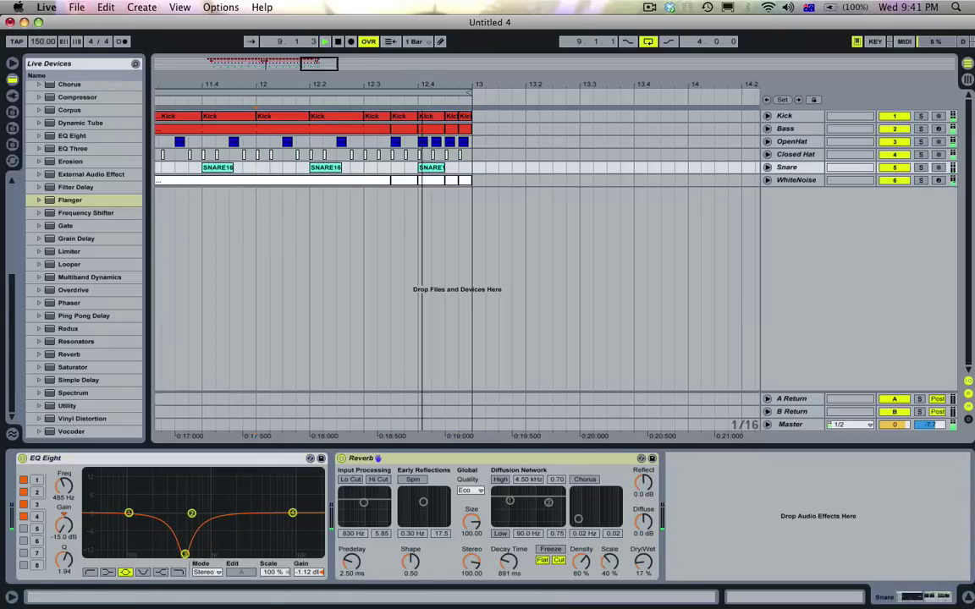
key("space")
Thin out the OpenHat clips in beat 12.4, keeping only the hits at 12.4.2 and 12.4.4.
left_click(469, 142)
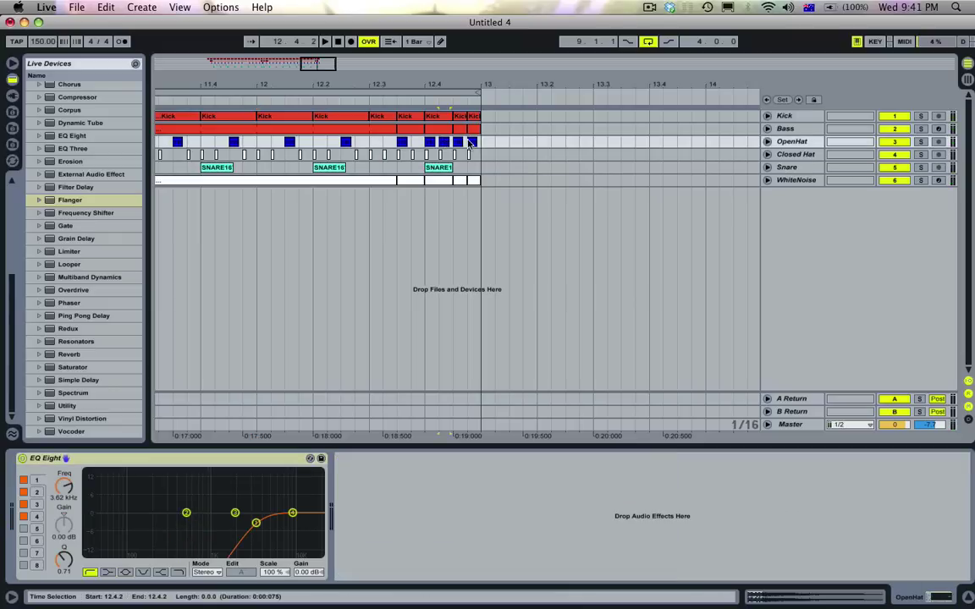
left_click(426, 146)
key("space")
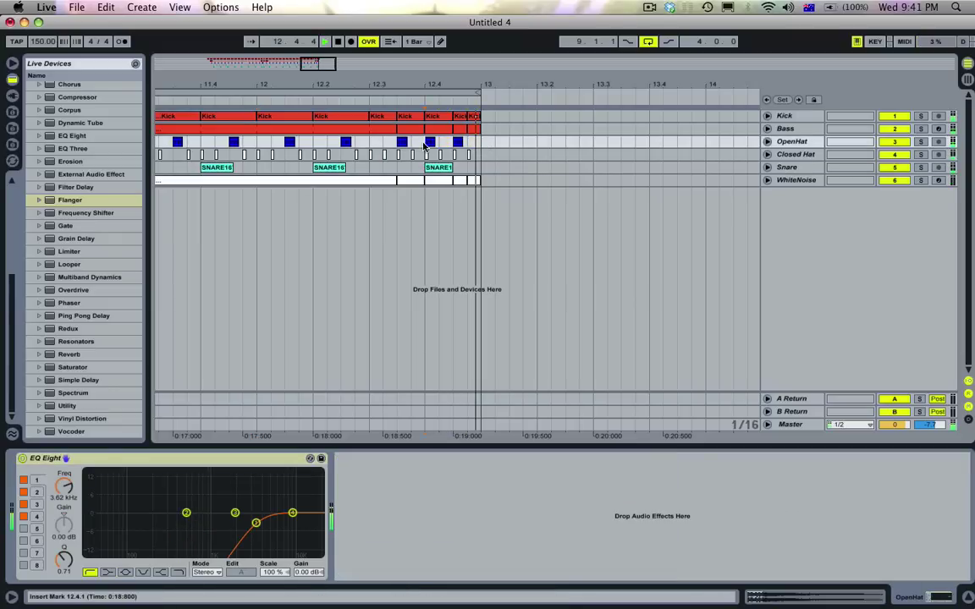
left_click_drag(472, 142, 449, 144)
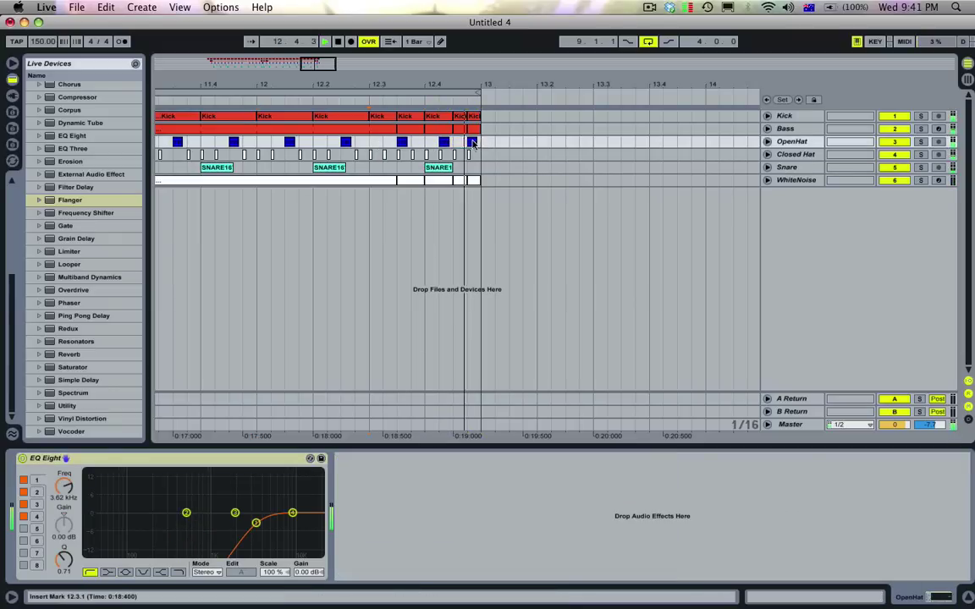
Delete the OpenHat clip at 12.4.2, keeping only the hit at 12.4.4 in the last beat of bar 12.
left_click(469, 142)
key("Delete")
left_click_drag(468, 144, 460, 143)
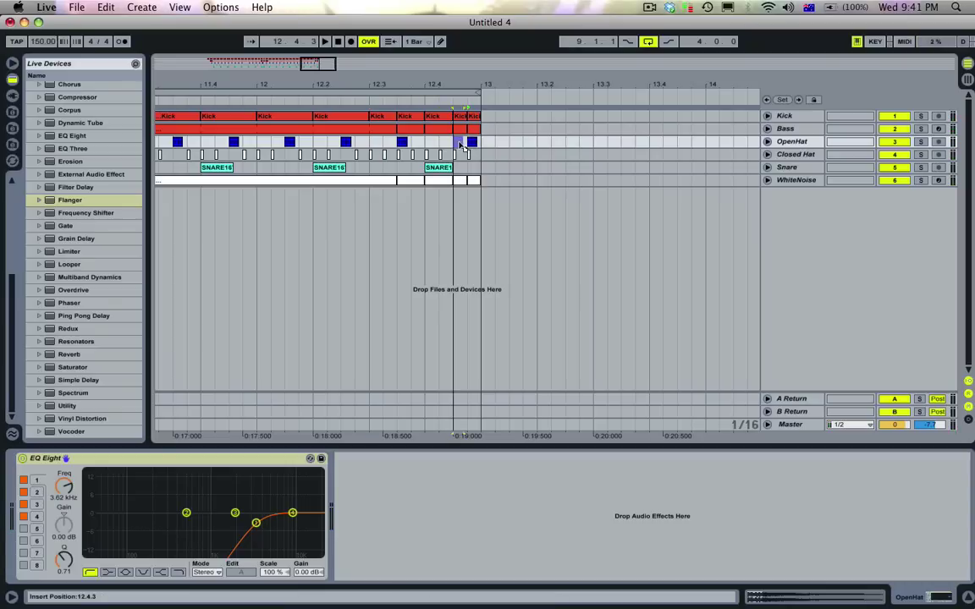
Extend the loop over the full eight bars from bar 5 to the end of bar 12 and play it back.
left_click_drag(412, 84, 413, 25)
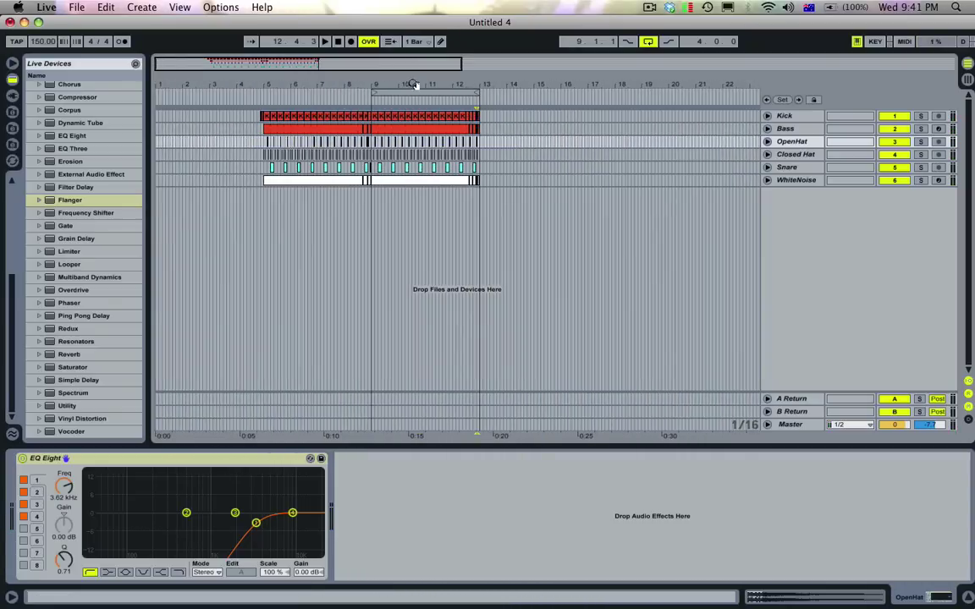
left_click_drag(376, 92, 268, 95)
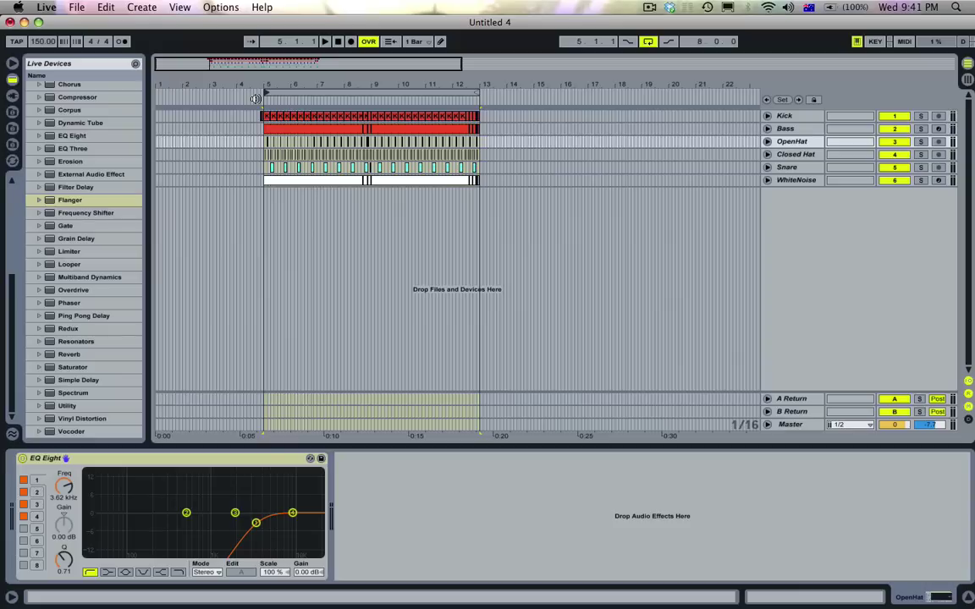
left_click_drag(256, 85, 186, 86)
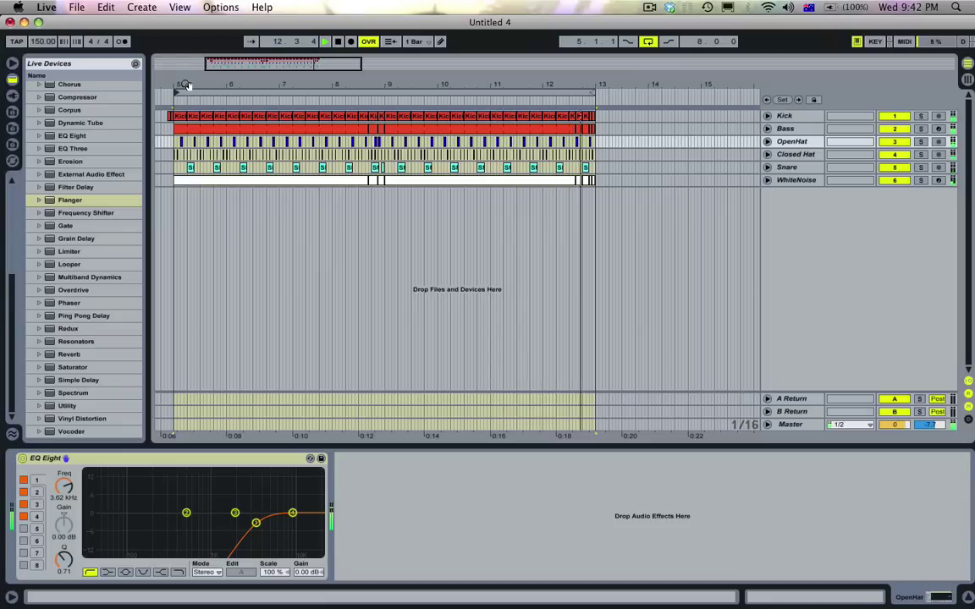
key("space")
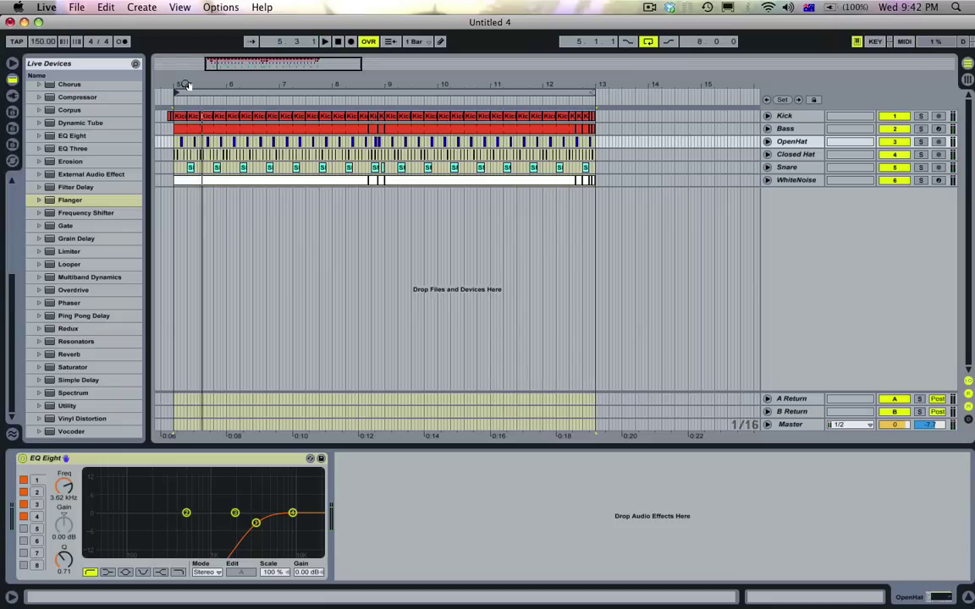
Insert a MIDI track below WhiteNoise and create a two-bar MIDI clip on it over bars 11 and 12, using a 2-bar grid.
left_click(796, 180)
key("super+shift+t")
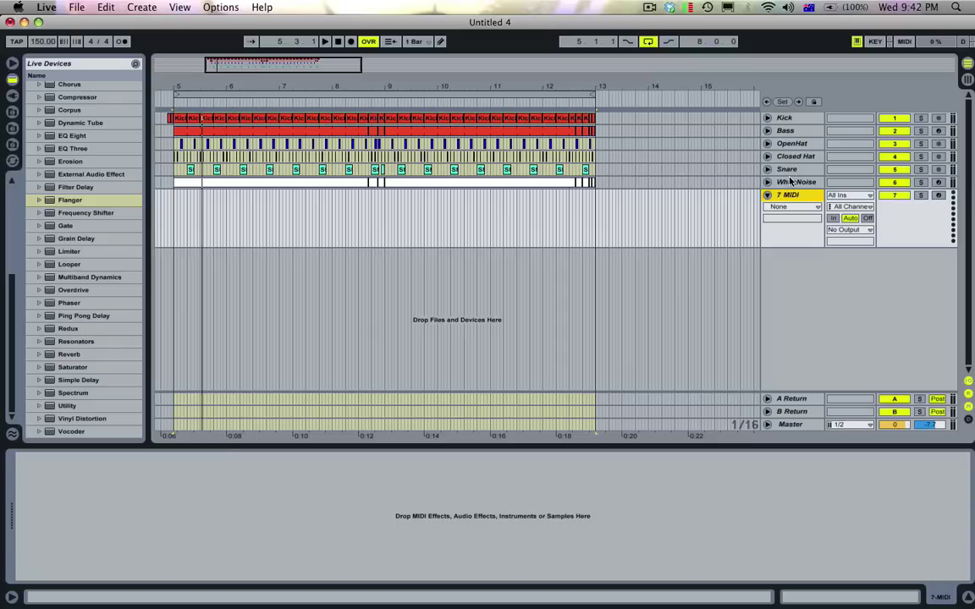
right_click(494, 214)
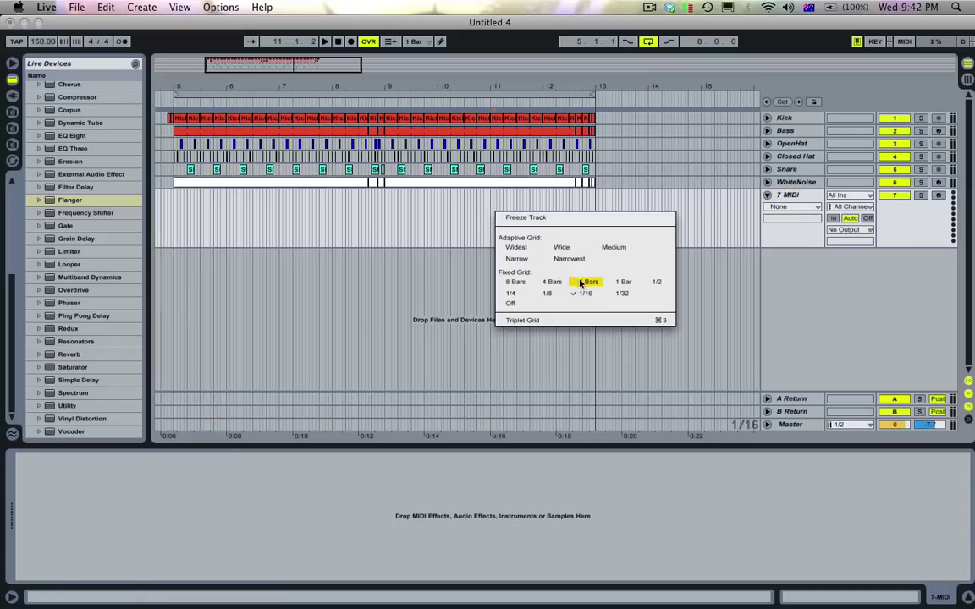
left_click(581, 283)
left_click_drag(533, 226, 580, 229)
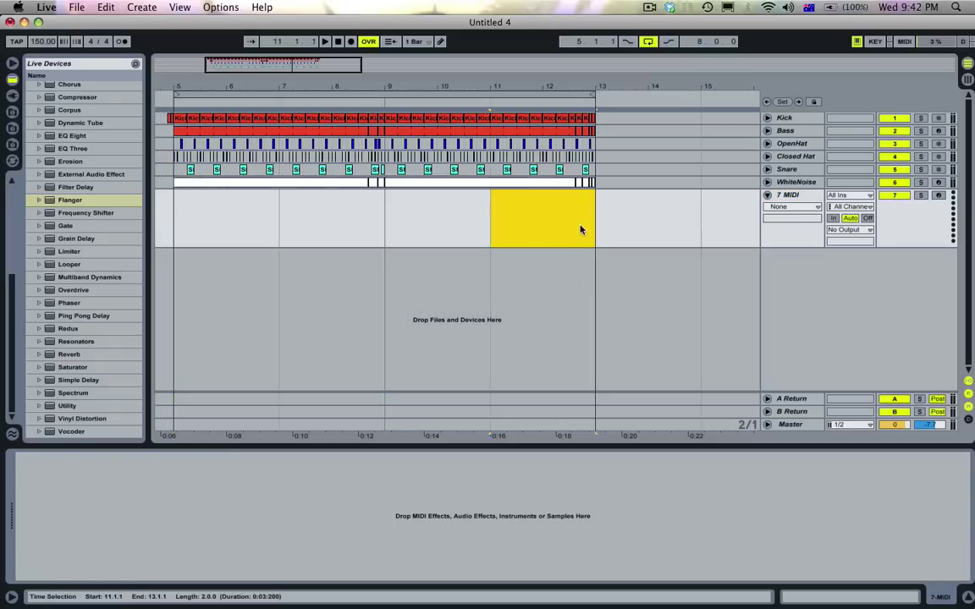
key("super+shift+m")
Load the Analog instrument on the new MIDI track and show its LFO settings.
scroll(93, 157, "up", 6)
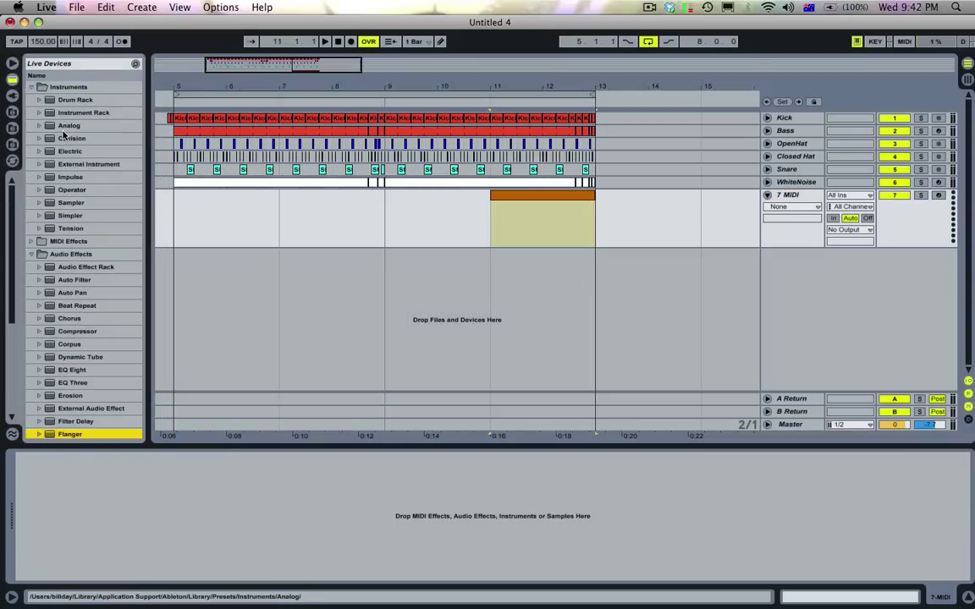
left_click_drag(64, 127, 392, 212)
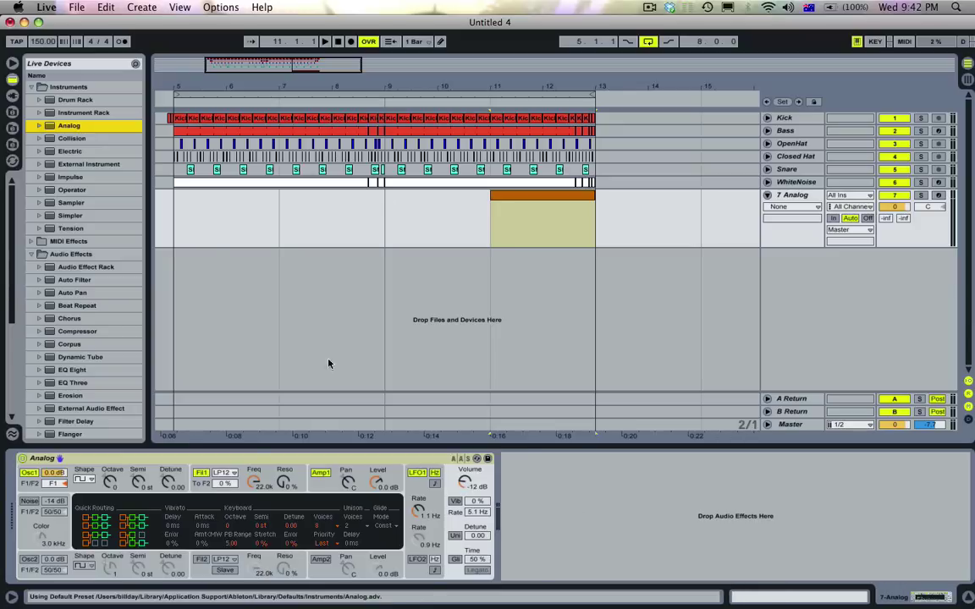
left_click(115, 483)
left_click(414, 492)
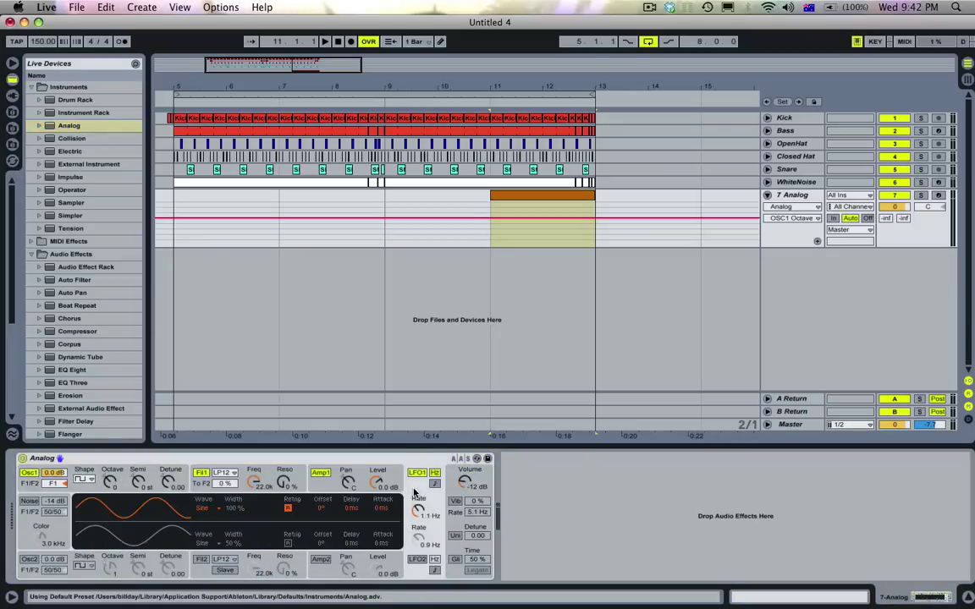
Set Osc1's LFO1 pitch modulation to 1.00 and automate it to ramp up from about -0.27 at bar 11 to 1.00 at bar 13.
left_click(127, 486)
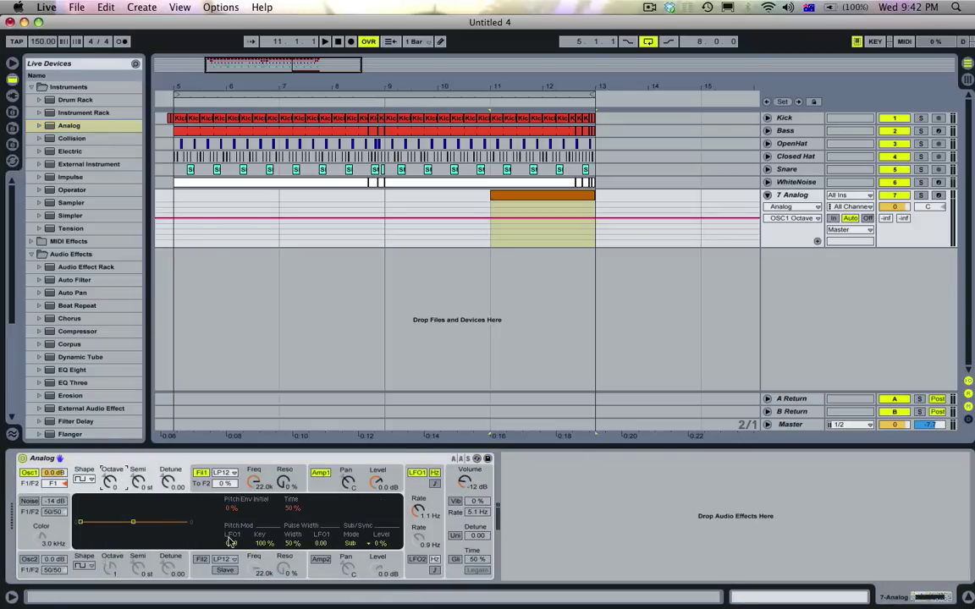
left_click_drag(230, 546, 230, 520)
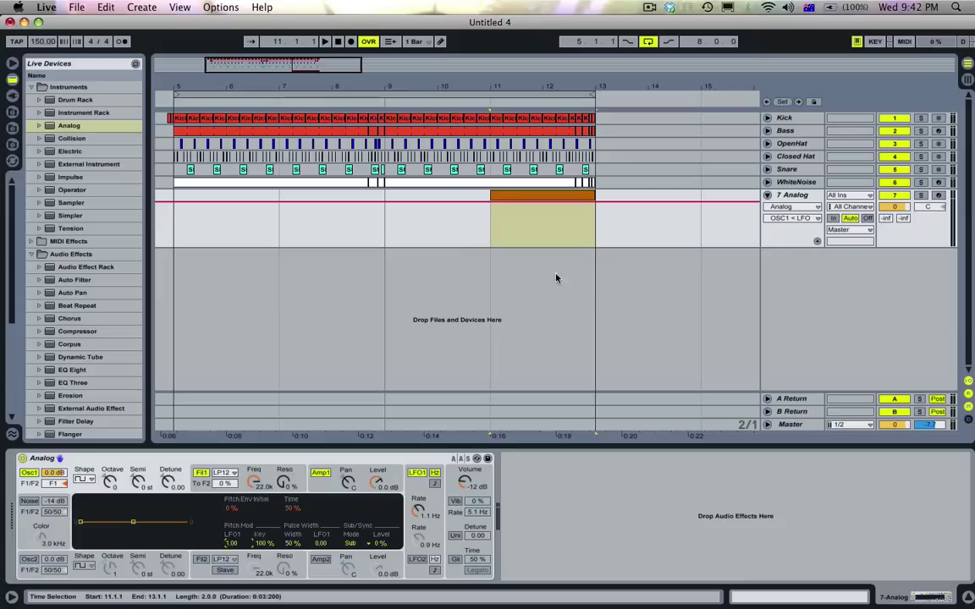
left_click(494, 209)
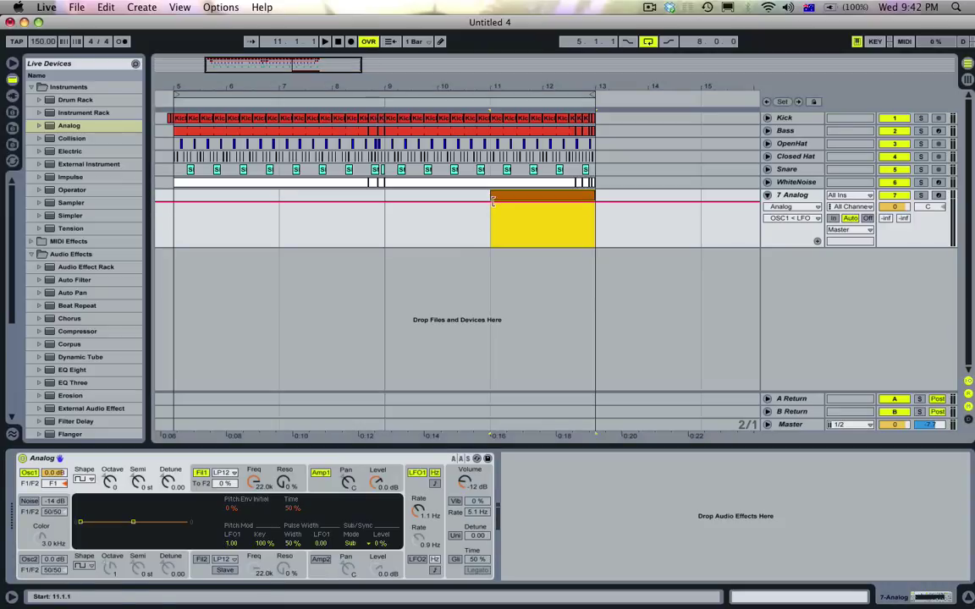
left_click_drag(492, 200, 593, 202)
Draw a sustained F3 note across the whole two-bar Analog clip and play it back.
left_click(578, 197)
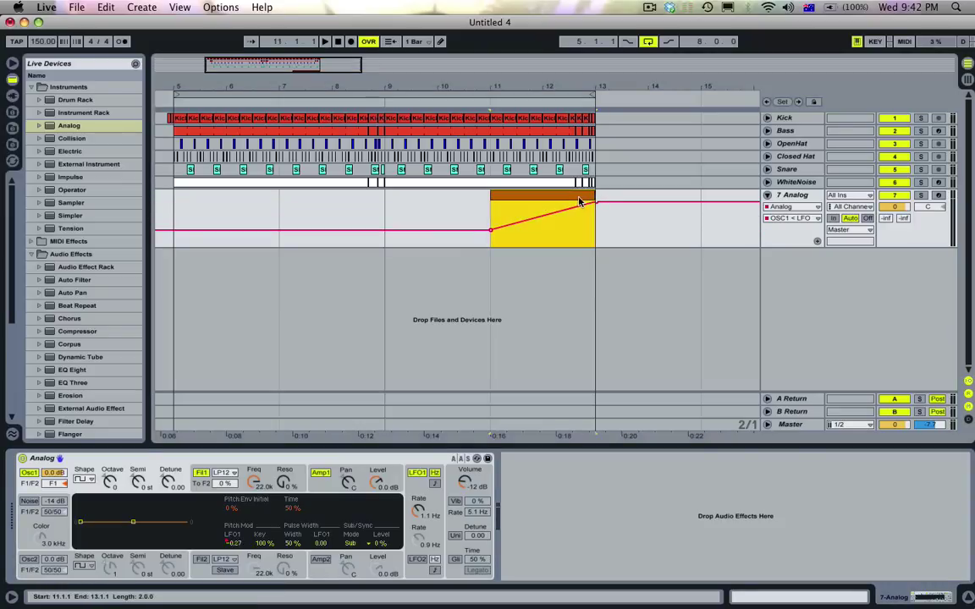
double_click(579, 197)
left_click(191, 523)
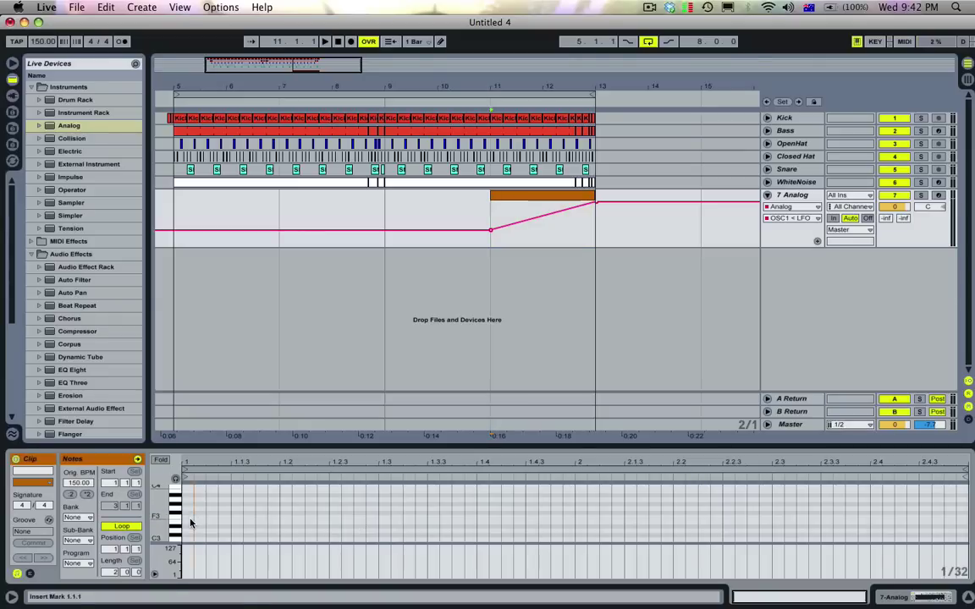
left_click_drag(191, 517, 943, 513)
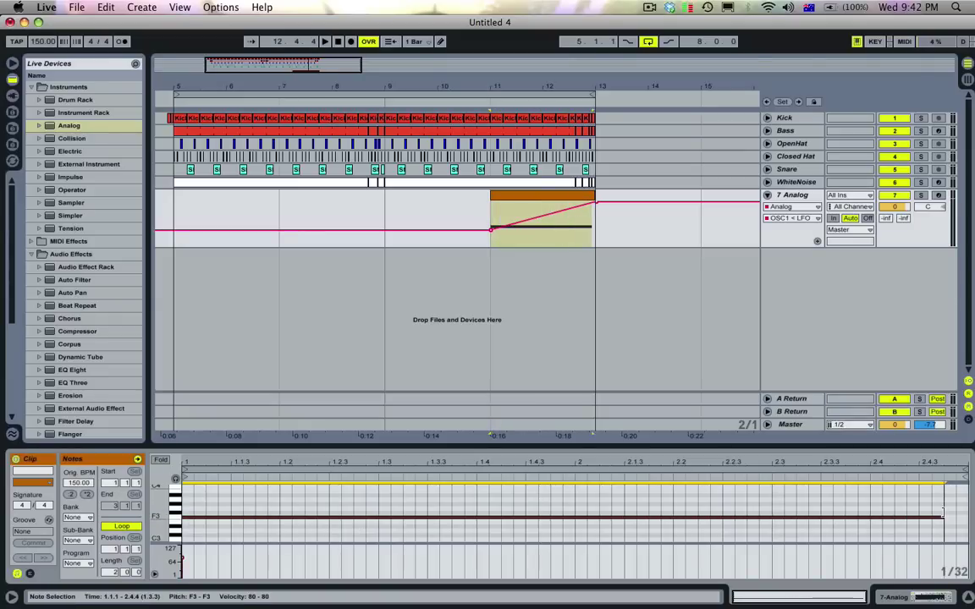
key("space")
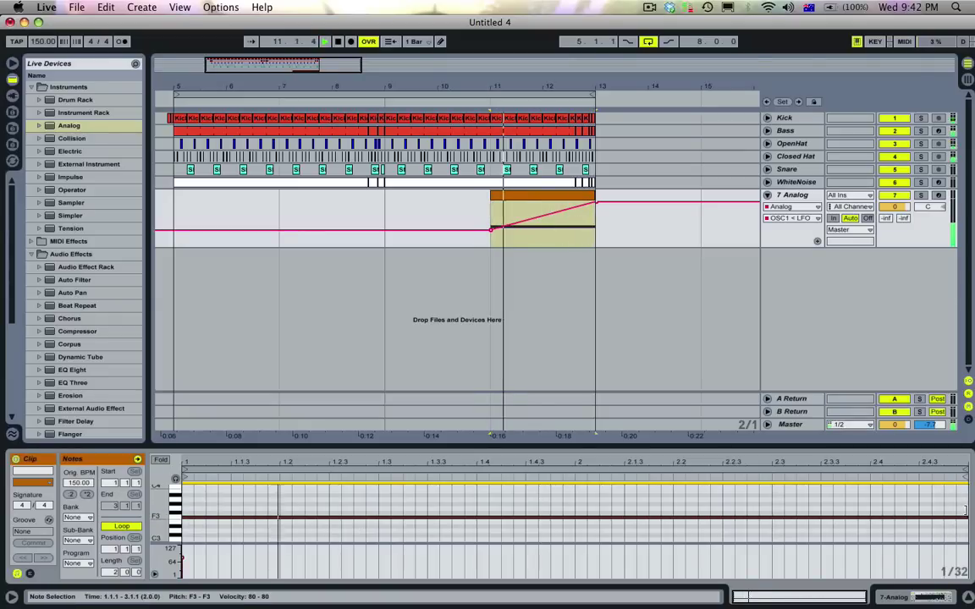
Stop playback, show the Analog track's instrument, and lower the track's volume to -9.0 dB.
left_click(798, 199)
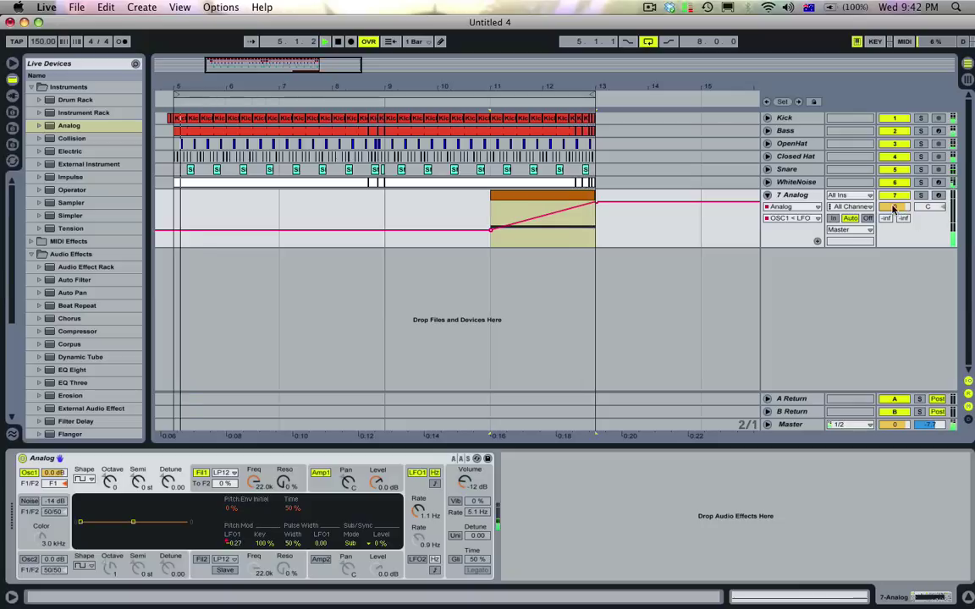
key("space")
left_click_drag(894, 207, 894, 212)
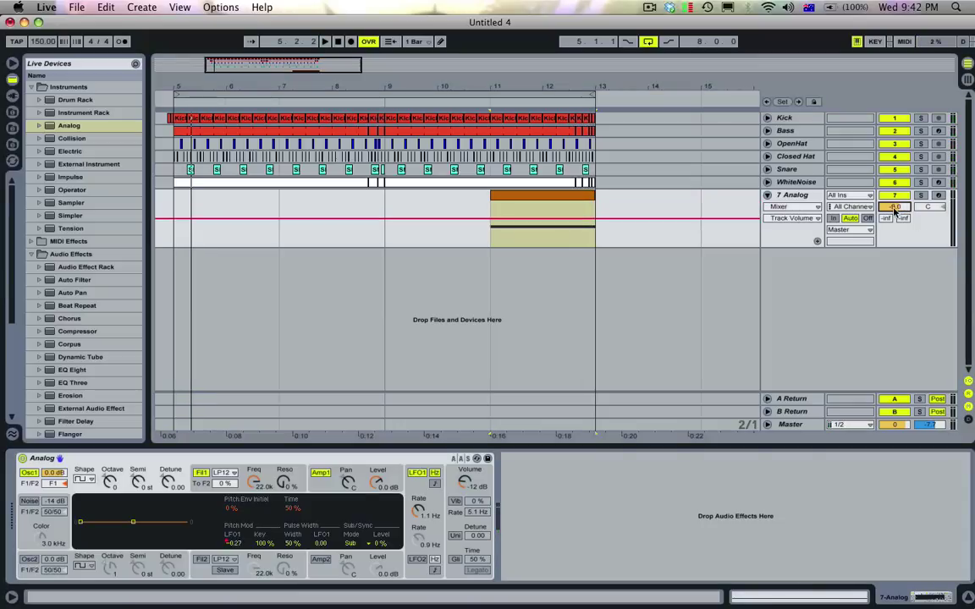
Automate Analog's LFO1 rate to ramp from 1.1 Hz at bar 11 to about 17 Hz at bar 13.
left_click(421, 511)
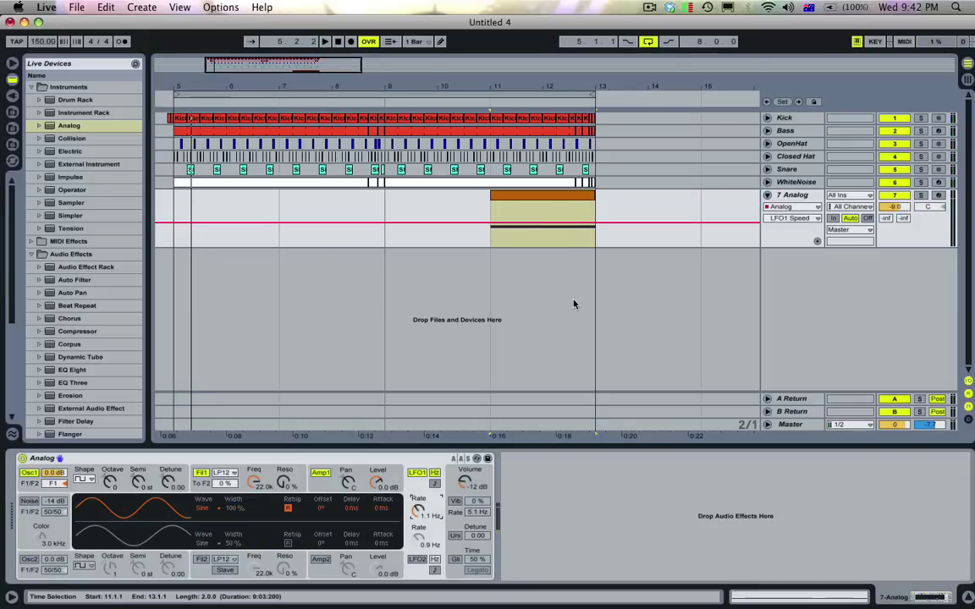
left_click(490, 222)
left_click_drag(500, 224, 606, 202)
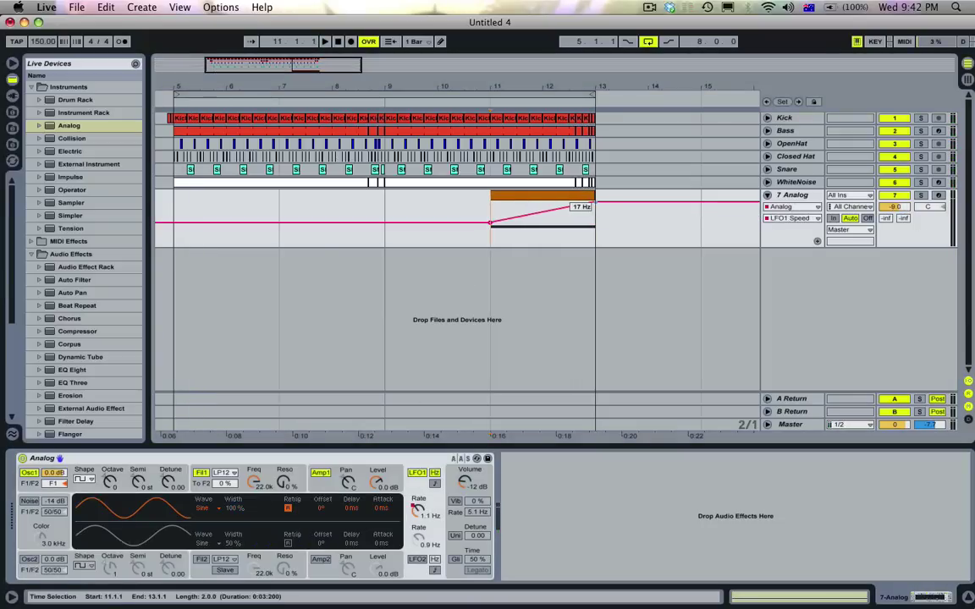
Raise the starting point of Osc1's LFO1 pitch-modulation ramp at bar 11 and play back the result.
left_click(131, 481)
left_click(232, 539)
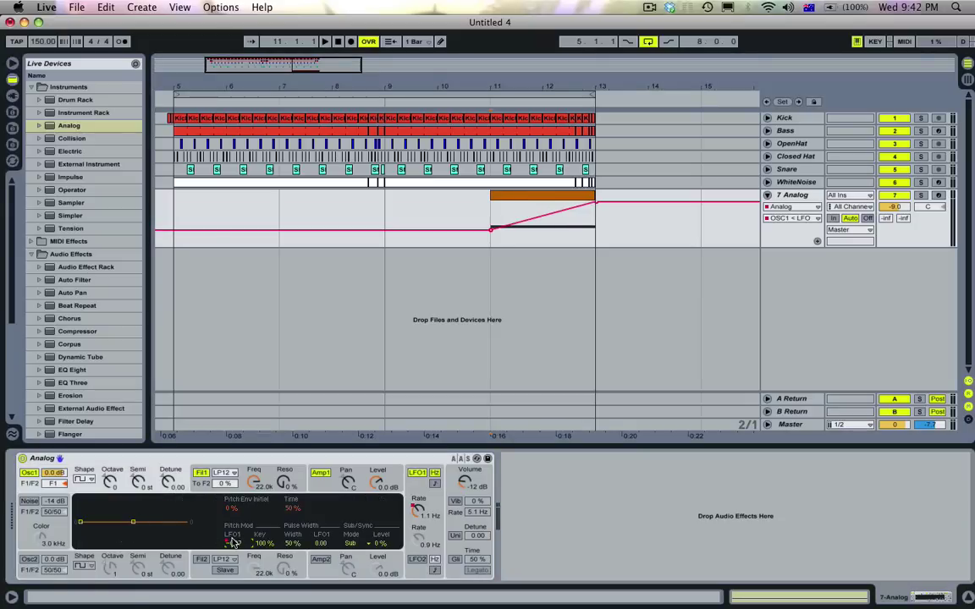
left_click_drag(489, 229, 489, 220)
key("space")
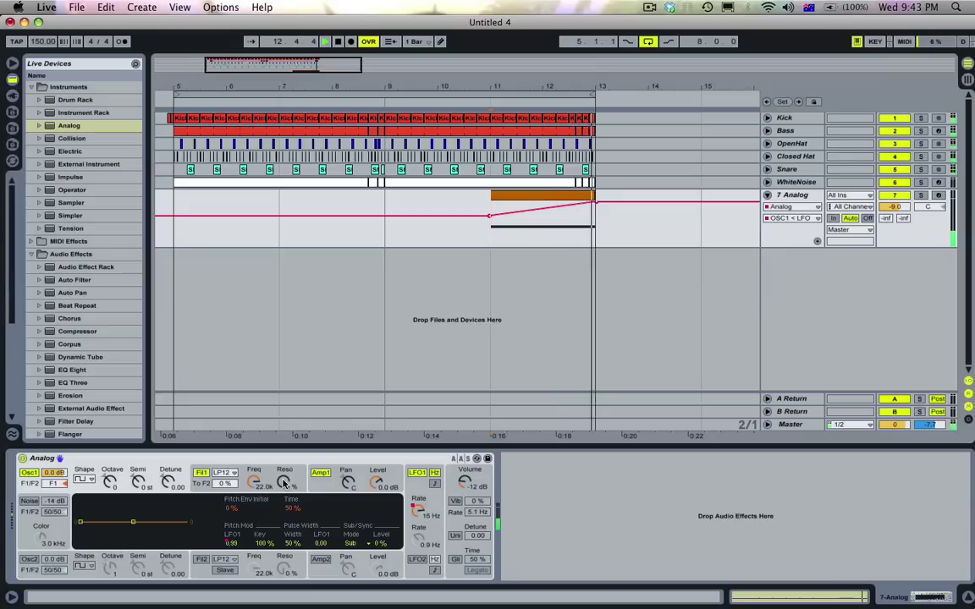
key("space")
Automate Analog's Filter 1 frequency to rise from about 760 Hz at bar 11 up to a higher cutoff at bar 13.
left_click(254, 480)
left_click(491, 202)
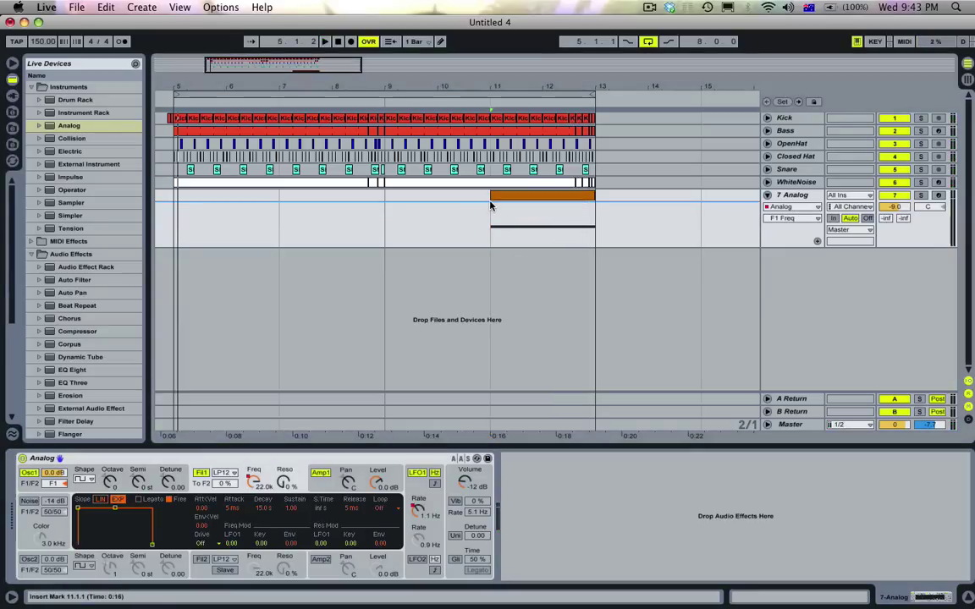
left_click_drag(525, 203, 551, 226)
left_click_drag(491, 203, 489, 227)
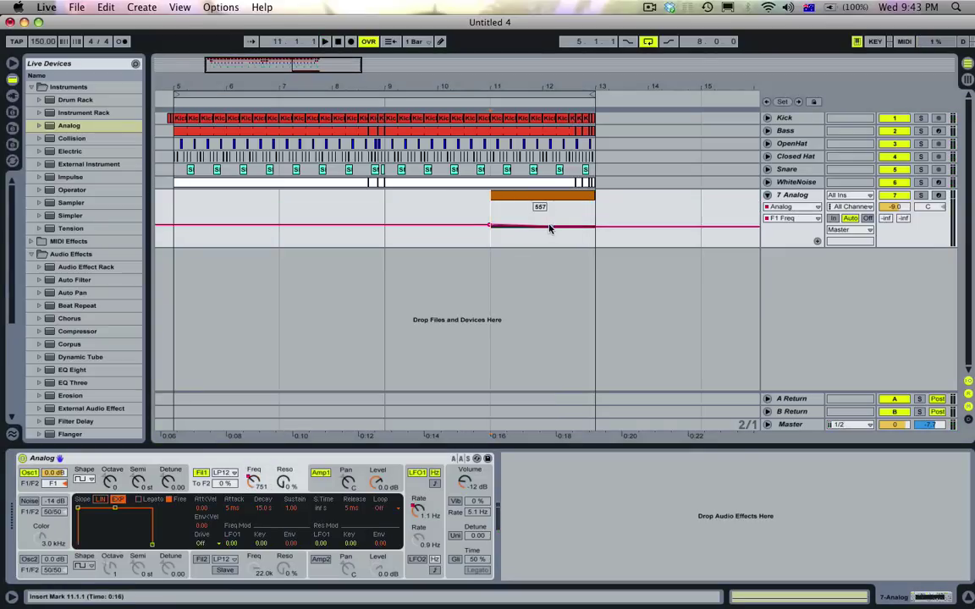
left_click_drag(550, 226, 594, 207)
Automate Filter 1 resonance to ramp from 0 % at bar 11 to about 60 % at bar 13, fine-tuning the end point during playback.
left_click(284, 482)
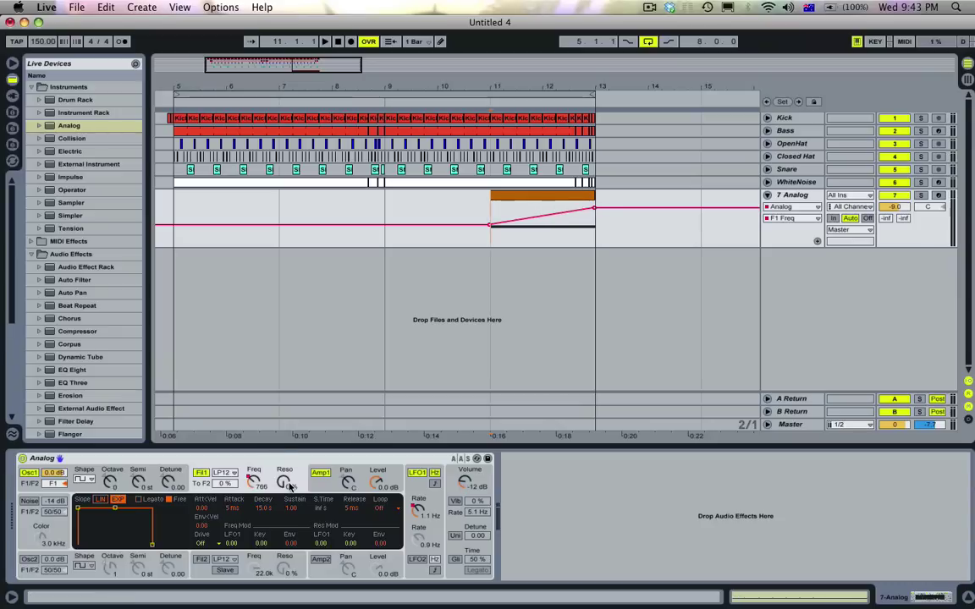
left_click(491, 246)
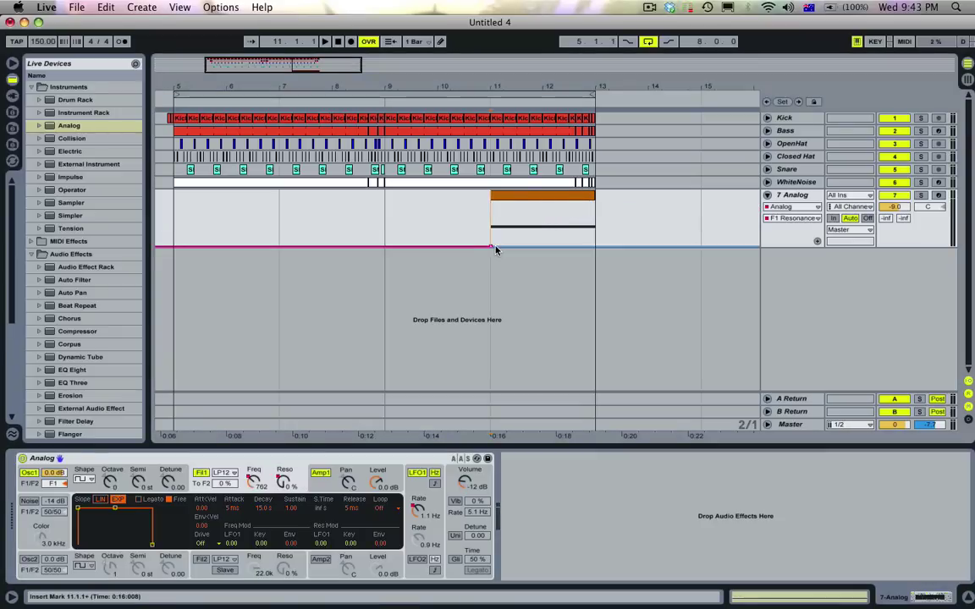
left_click_drag(643, 247, 595, 220)
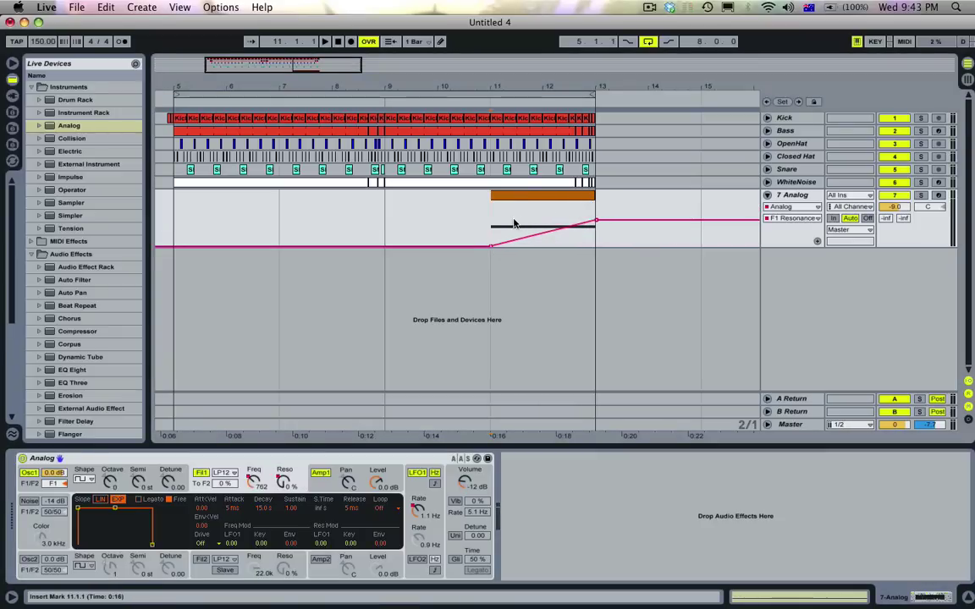
key("space")
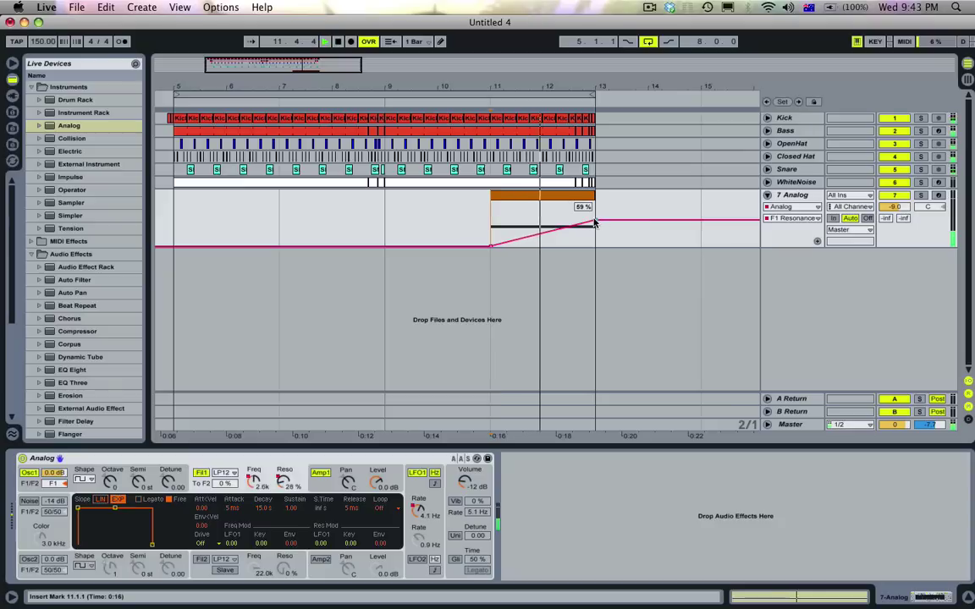
left_click_drag(596, 220, 593, 217)
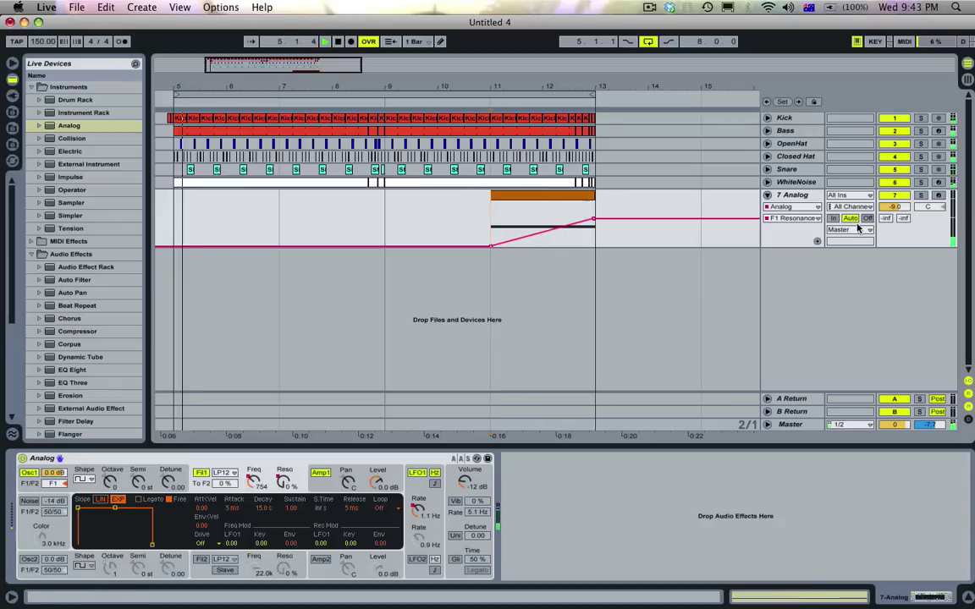
Lower the Analog track's volume to -16.4 dB and rename the track to Pitch LFO.
key("space")
left_click_drag(894, 206, 894, 221)
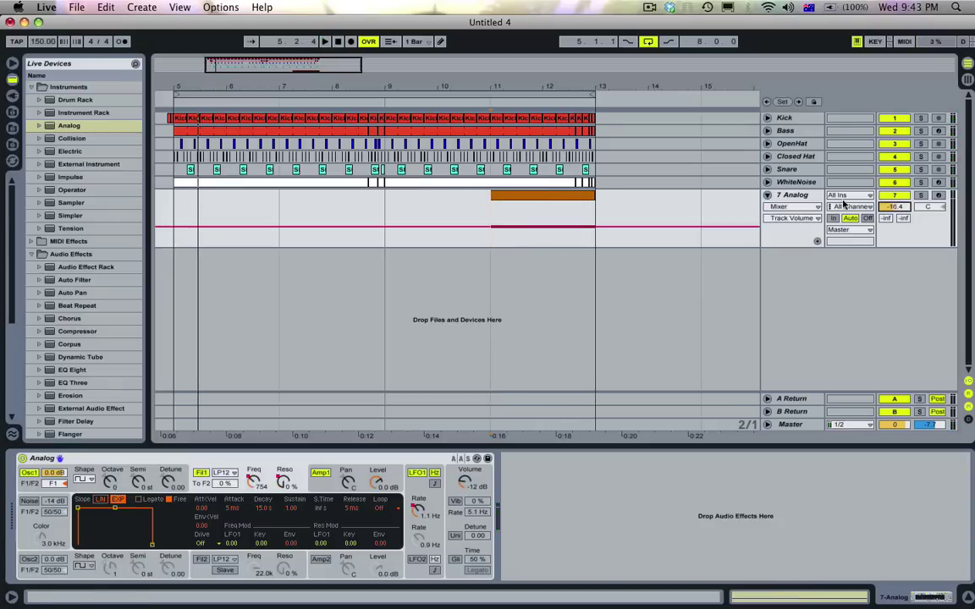
left_click(806, 196)
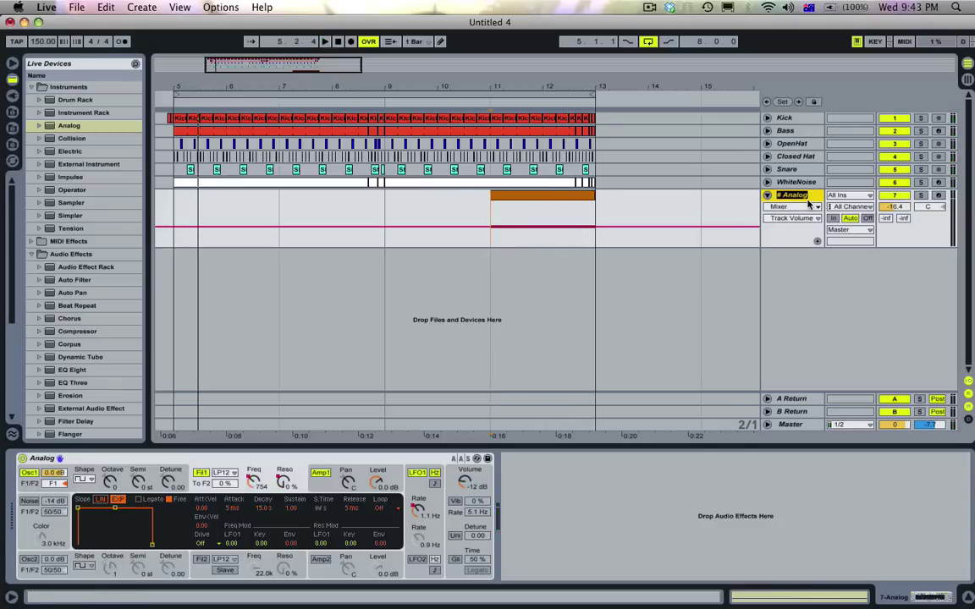
type("PitcheLFO")
key("Return")
Add a Ping Pong Delay after Analog on the Pitch LFO track and switch its delay time to tempo sync.
scroll(98, 265, "down", 4)
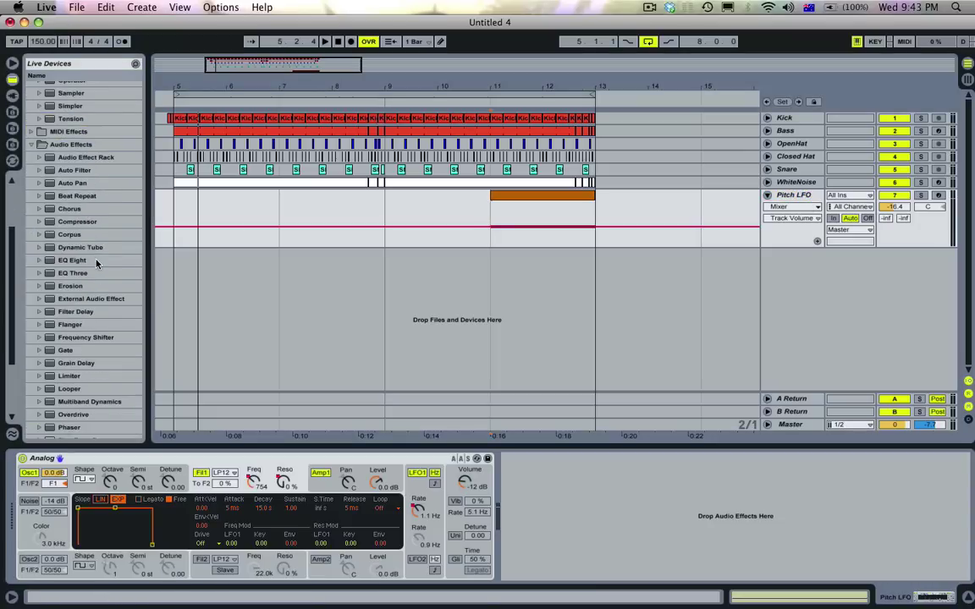
scroll(80, 326, "down", 5)
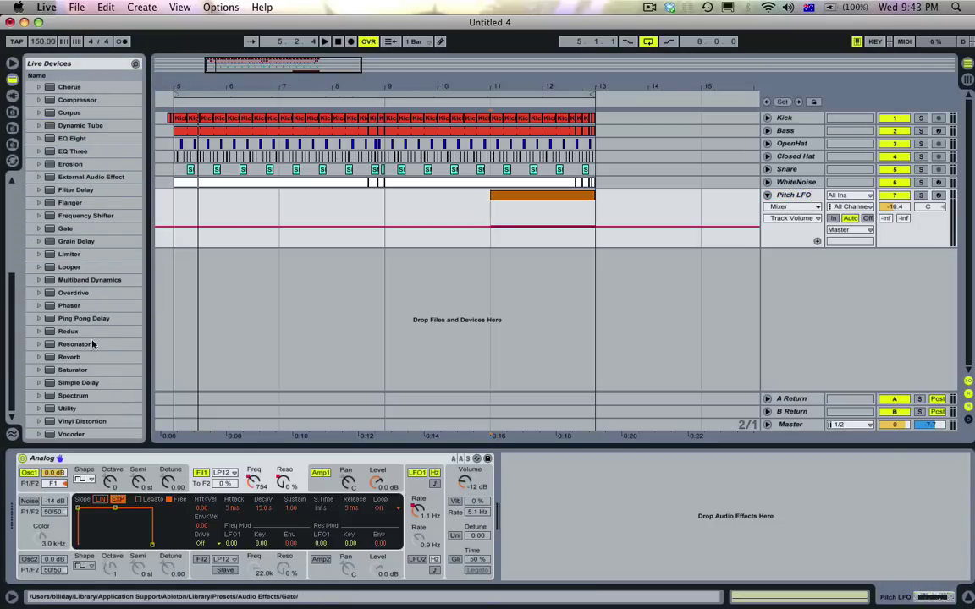
double_click(89, 317)
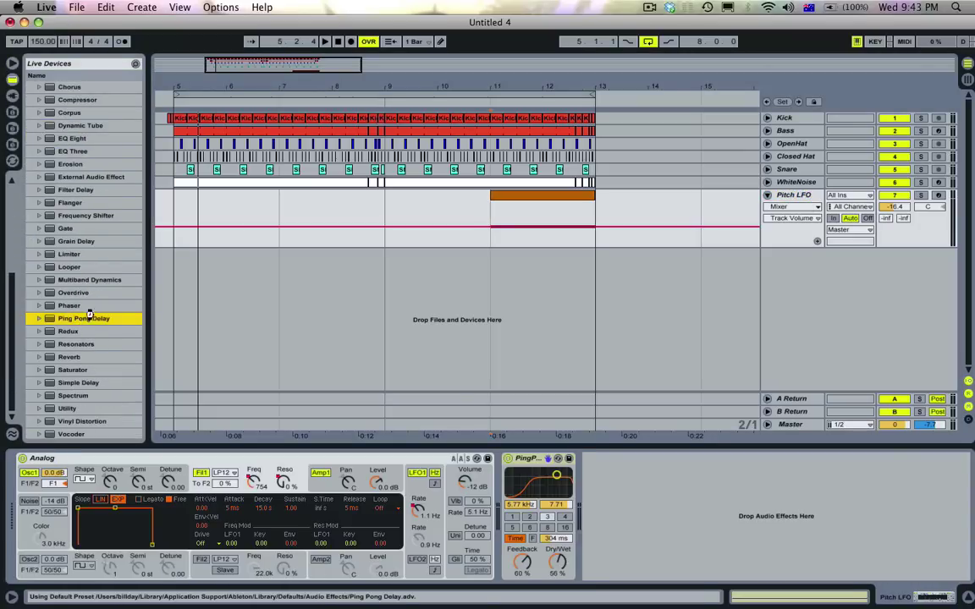
left_click(514, 538)
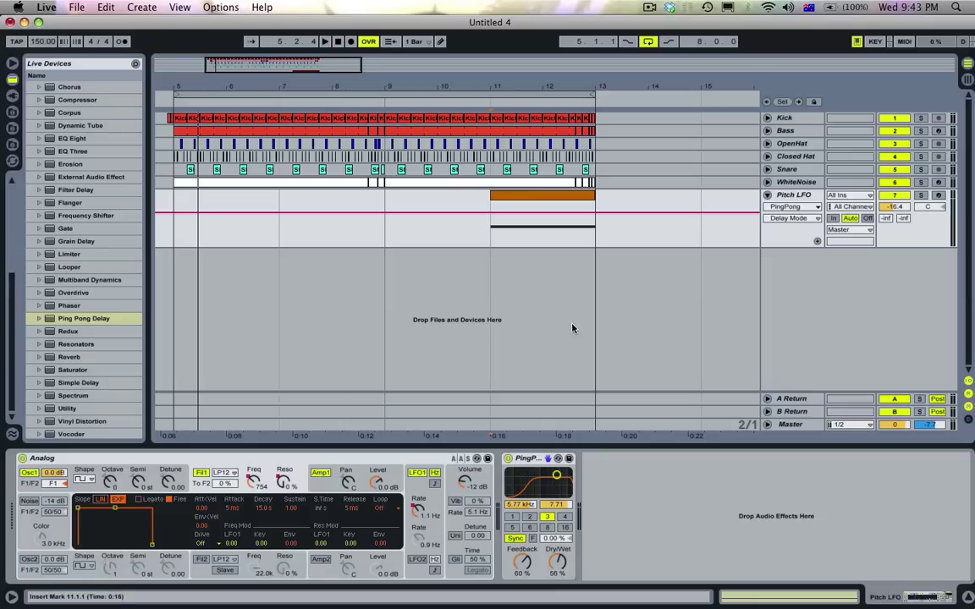
Play back the Pitch LFO riser from bar 11 with the delay, fold the track and stop playback.
left_click(516, 196)
left_click(516, 197)
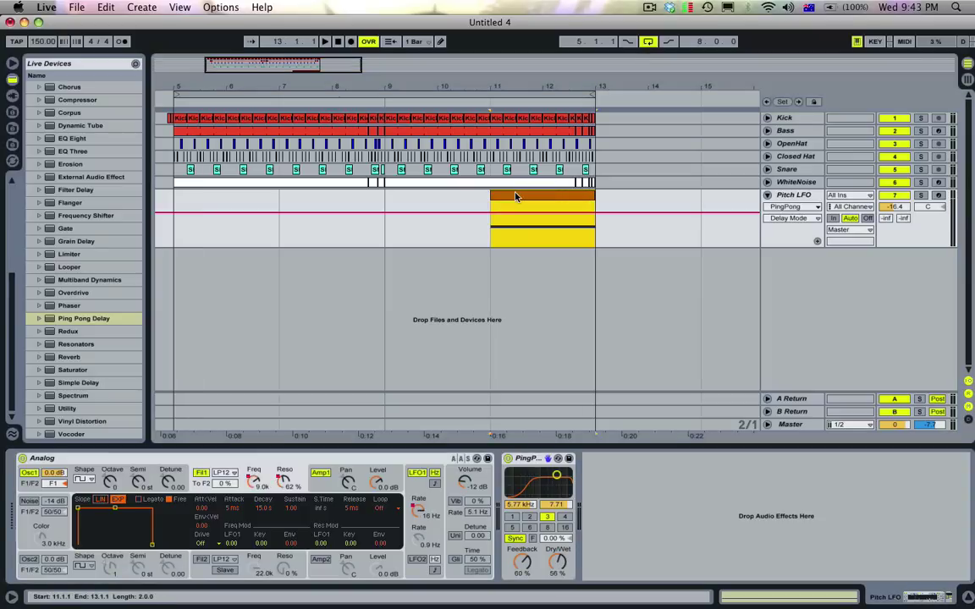
key("space")
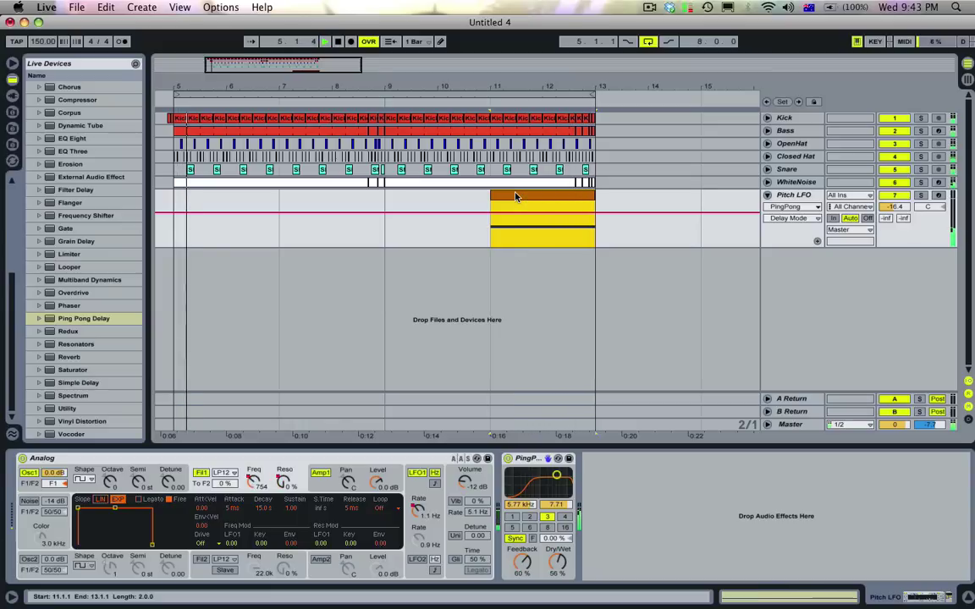
left_click(767, 195)
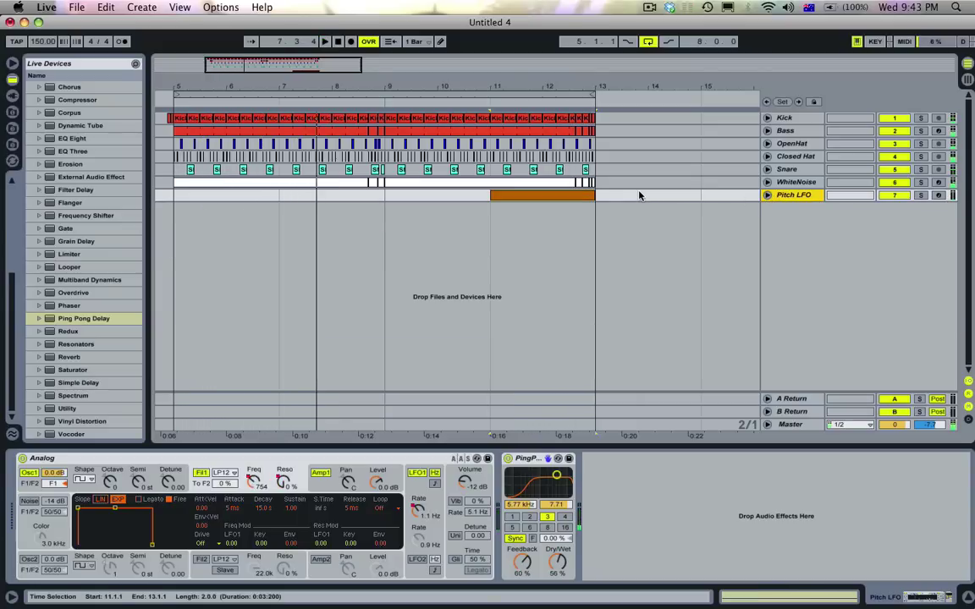
key("space")
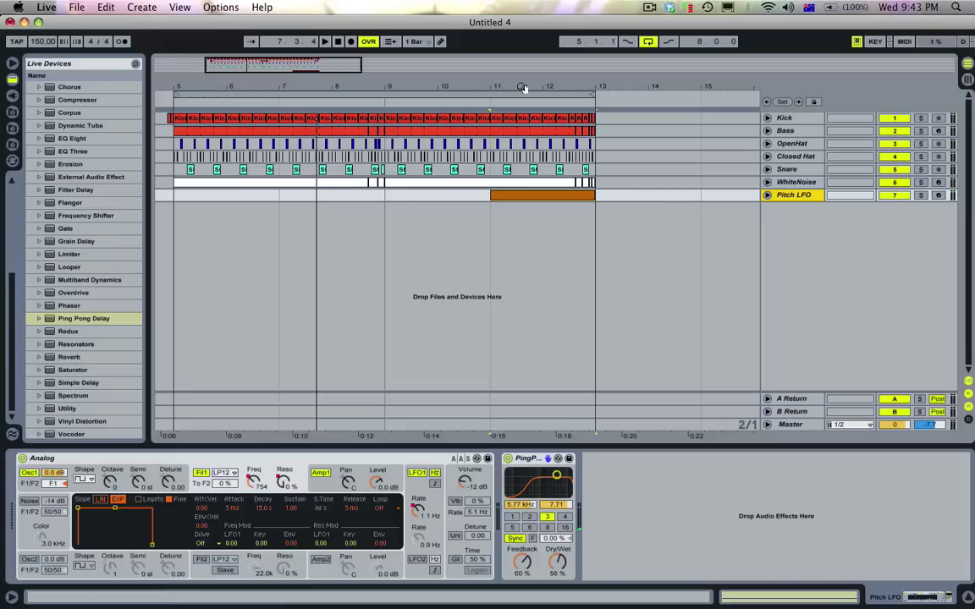
left_click_drag(524, 87, 521, 68)
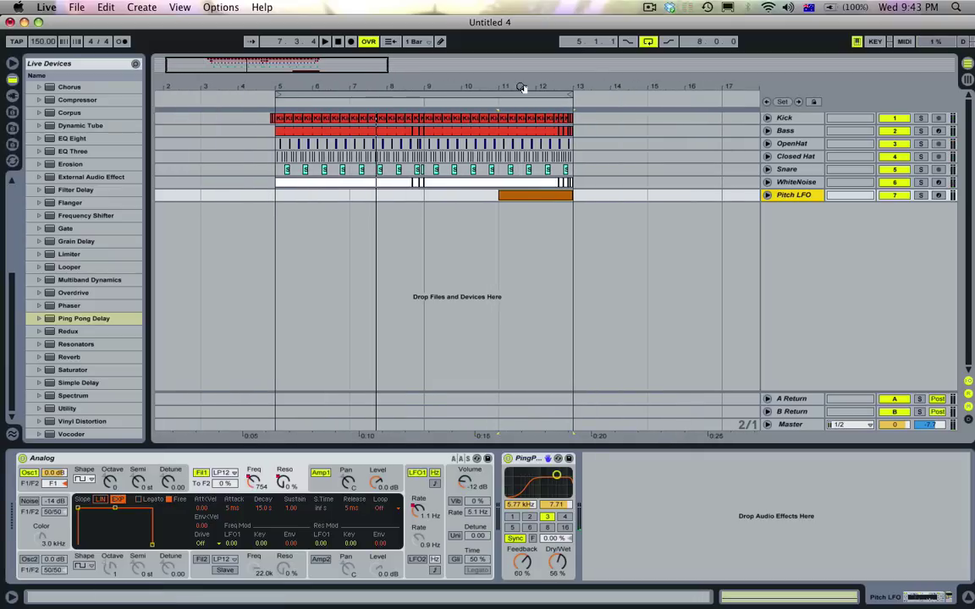